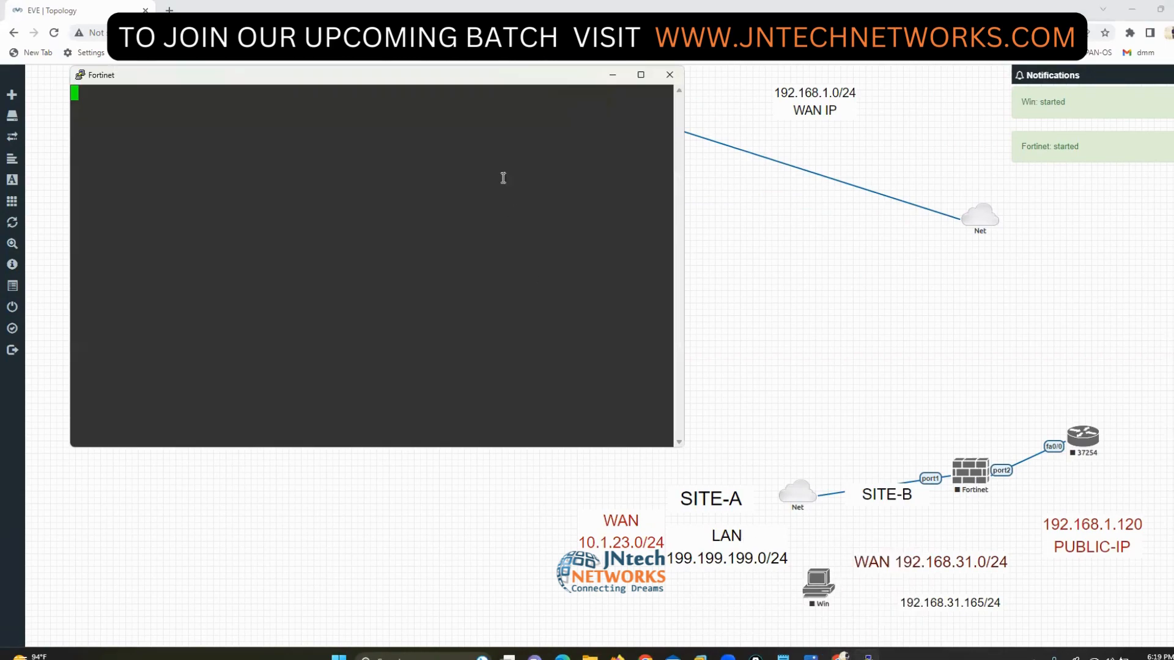
- Enlarge the FortiGate console window and log in to the CLI as admin with a blank password
{"action": "left_click_drag", "start_coordinate": [451, 89], "coordinate": [644, 214]}
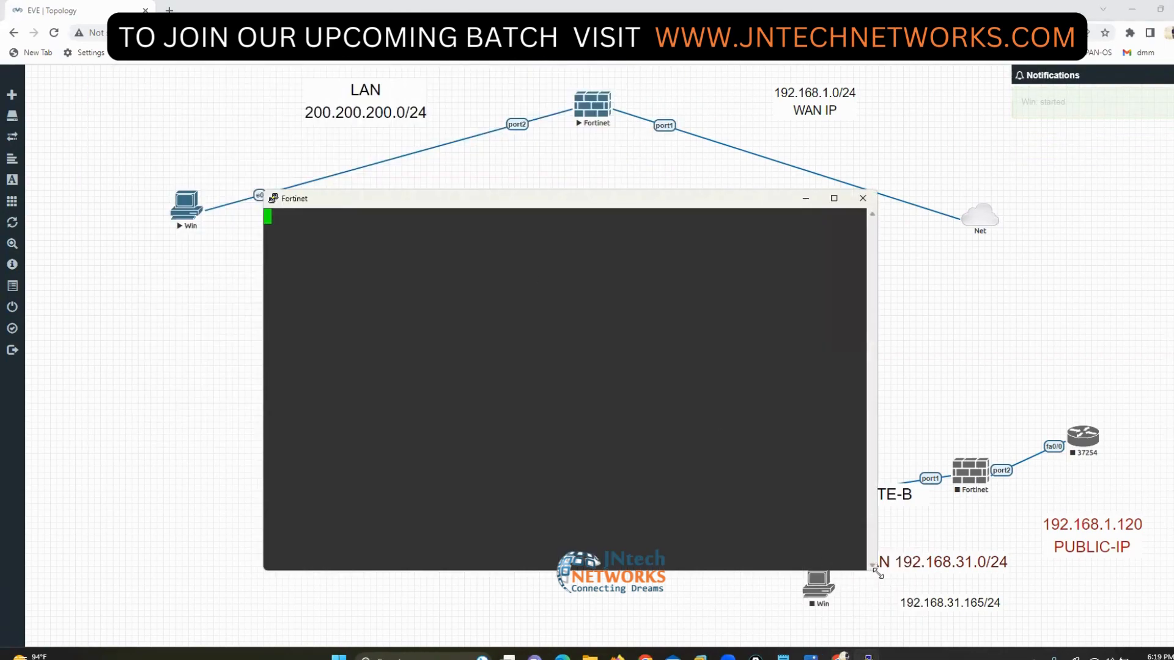
{"action": "left_click_drag", "start_coordinate": [878, 574], "coordinate": [985, 628]}
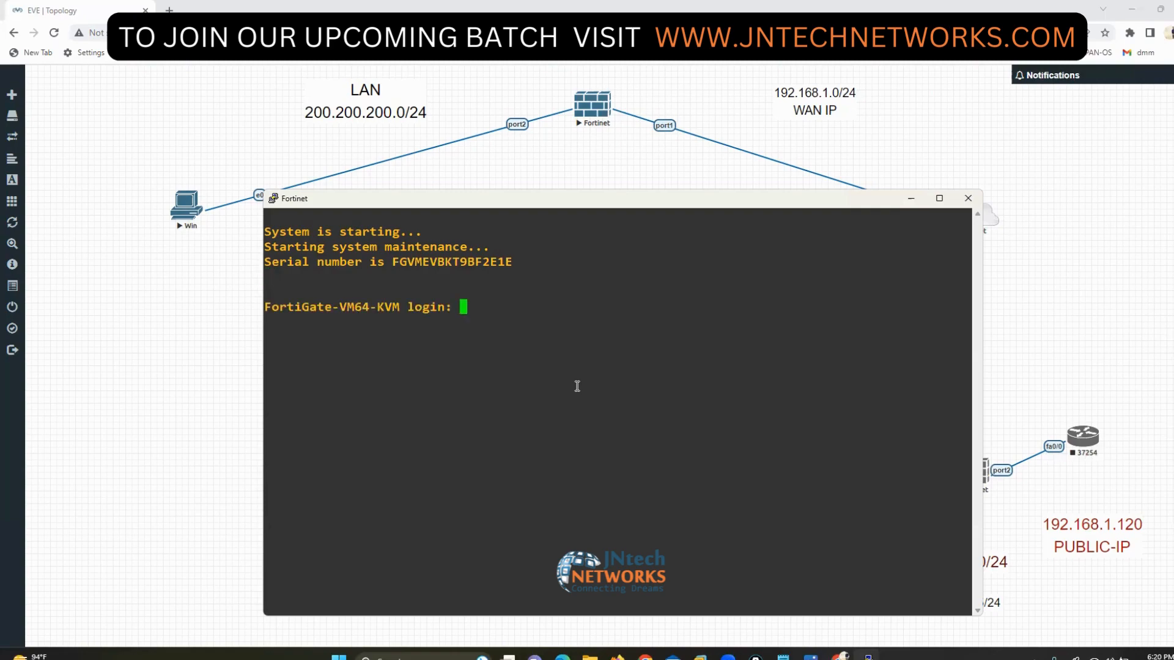
{"action": "type", "text": "admin"}
{"action": "key", "text": "Return"}
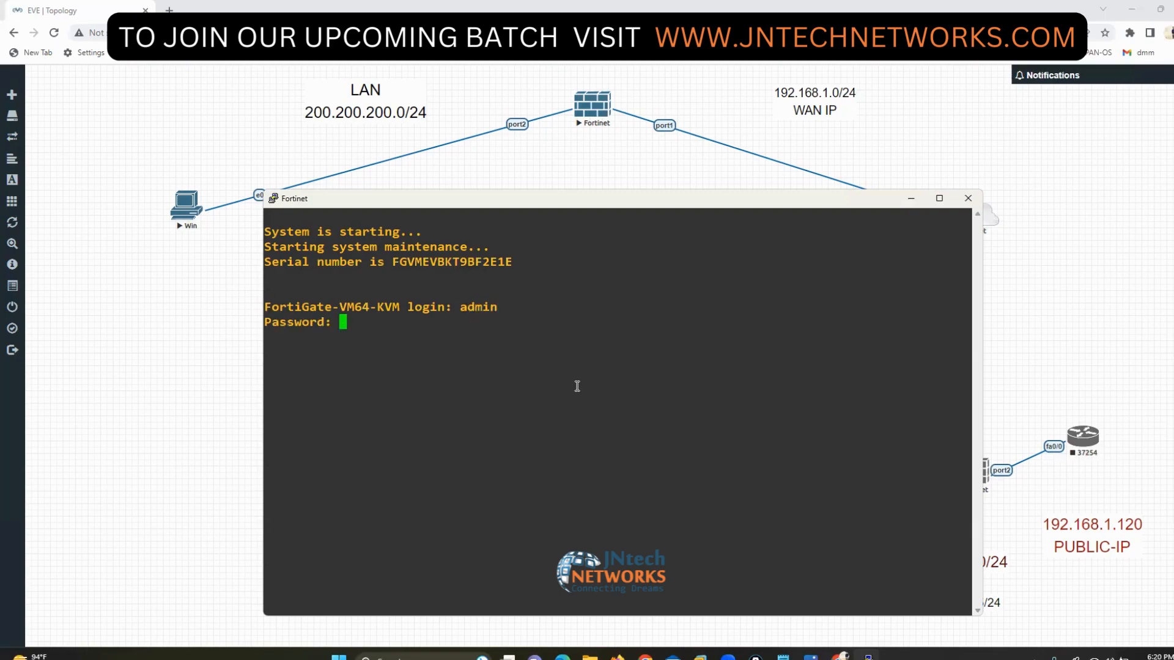
{"action": "key", "text": "Return"}
{"action": "key", "text": "Return"}
{"action": "key", "text": "Return"}
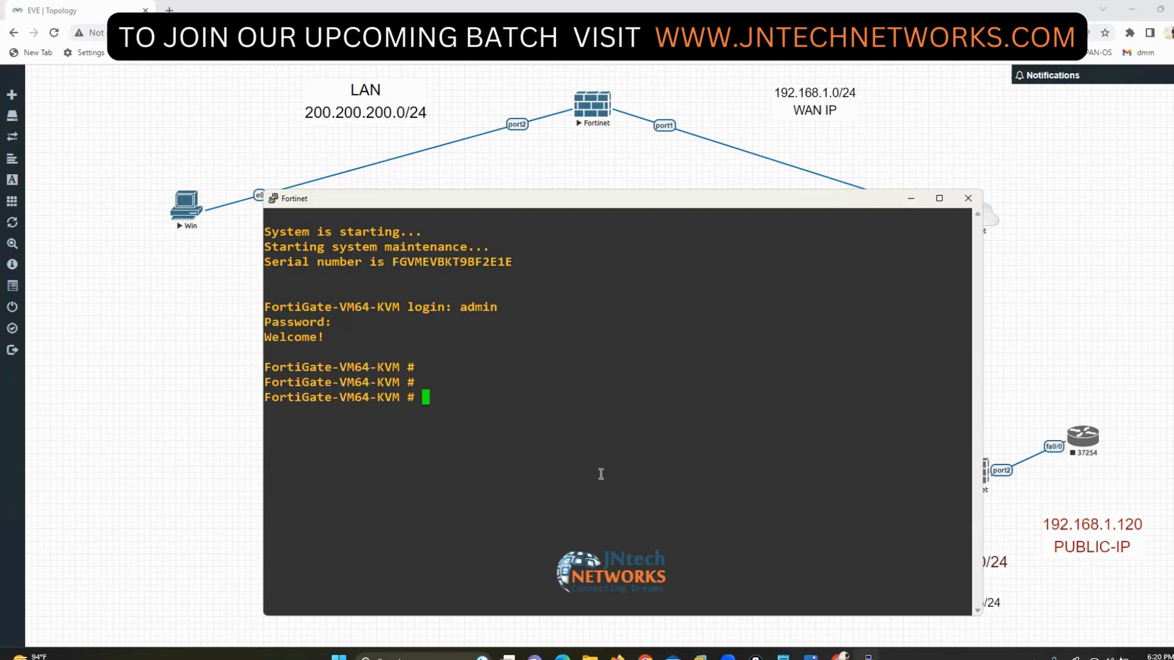
{"action": "key", "text": "alt+Tab"}
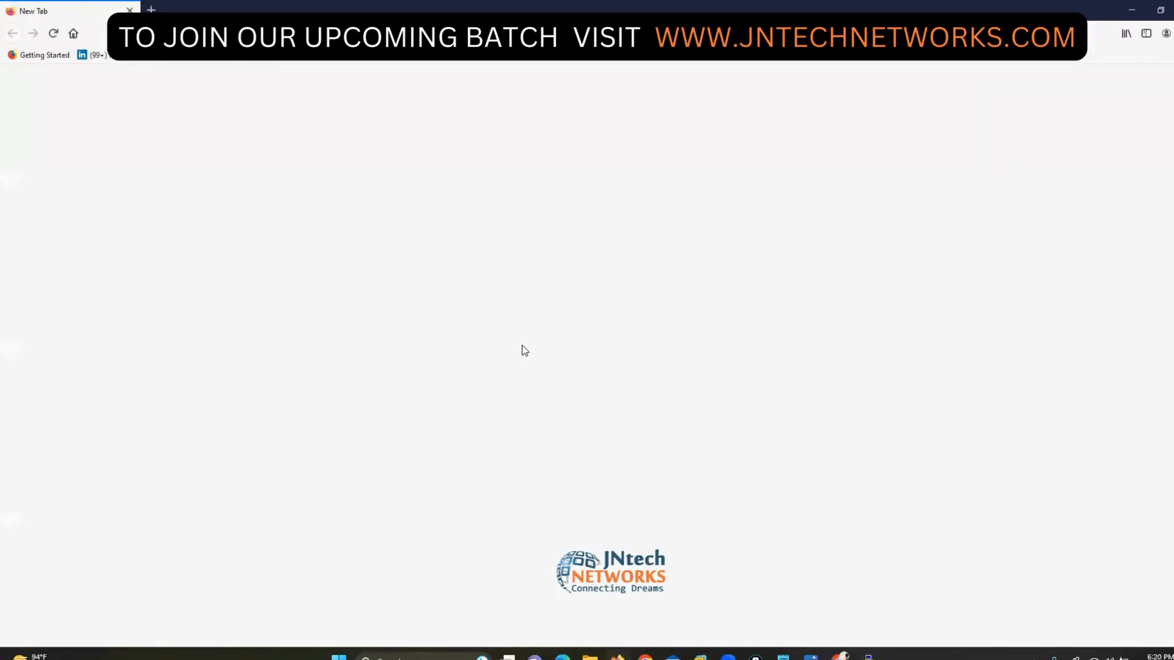
- Sign in to the FortiGate web interface at 192.168.1.190 as admin without saving the password
{"action": "type", "text": "192.168.1."}
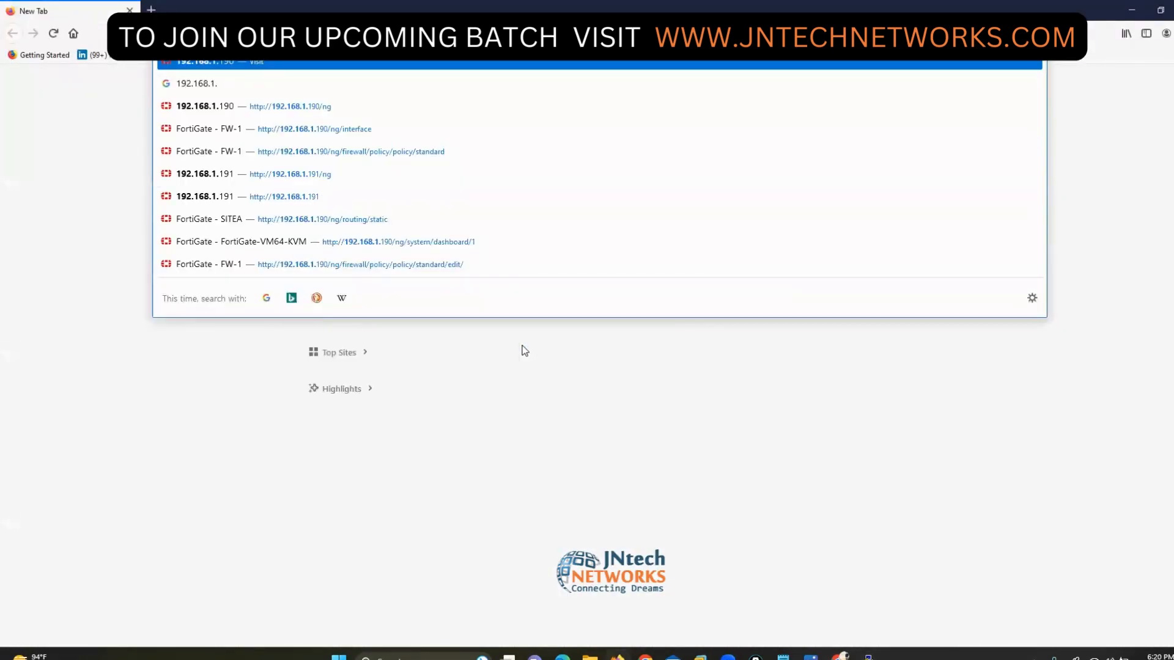
{"action": "key", "text": "Return"}
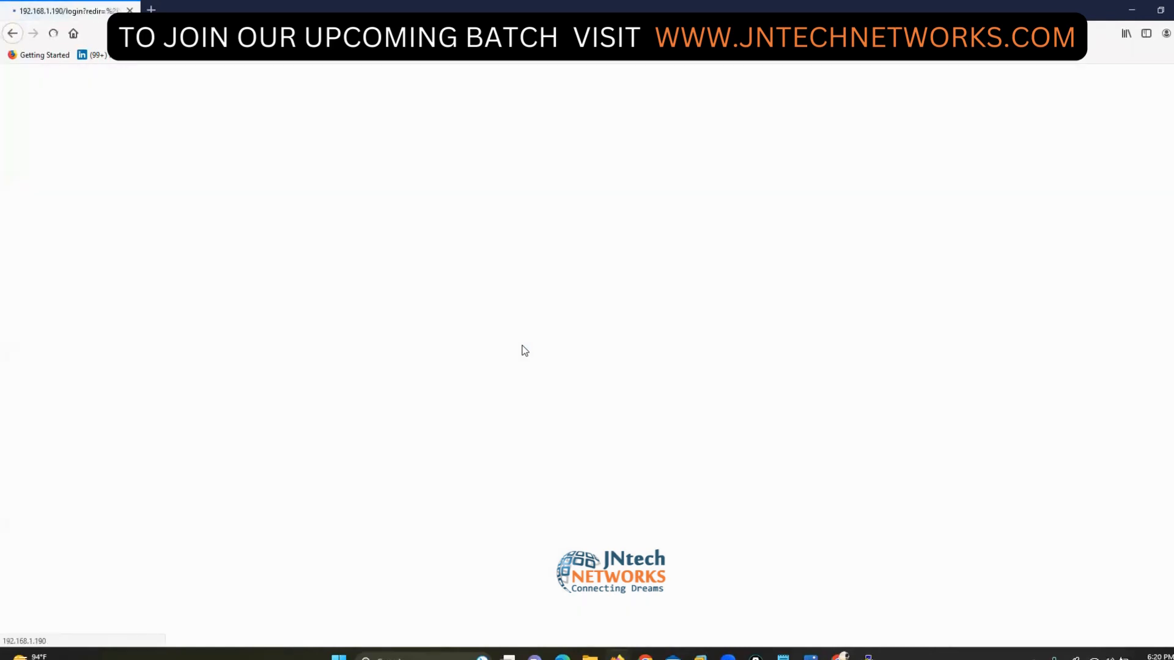
{"action": "type", "text": "adm"}
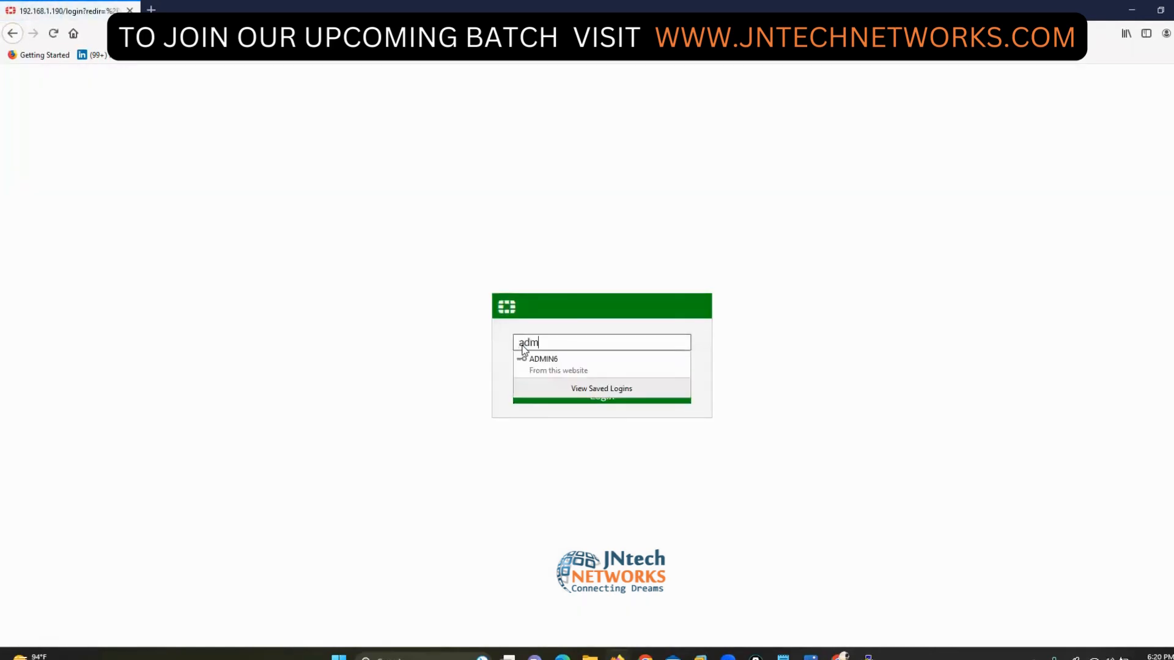
{"action": "type", "text": "in"}
{"action": "key", "text": "Tab"}
{"action": "type", "text": "123"}
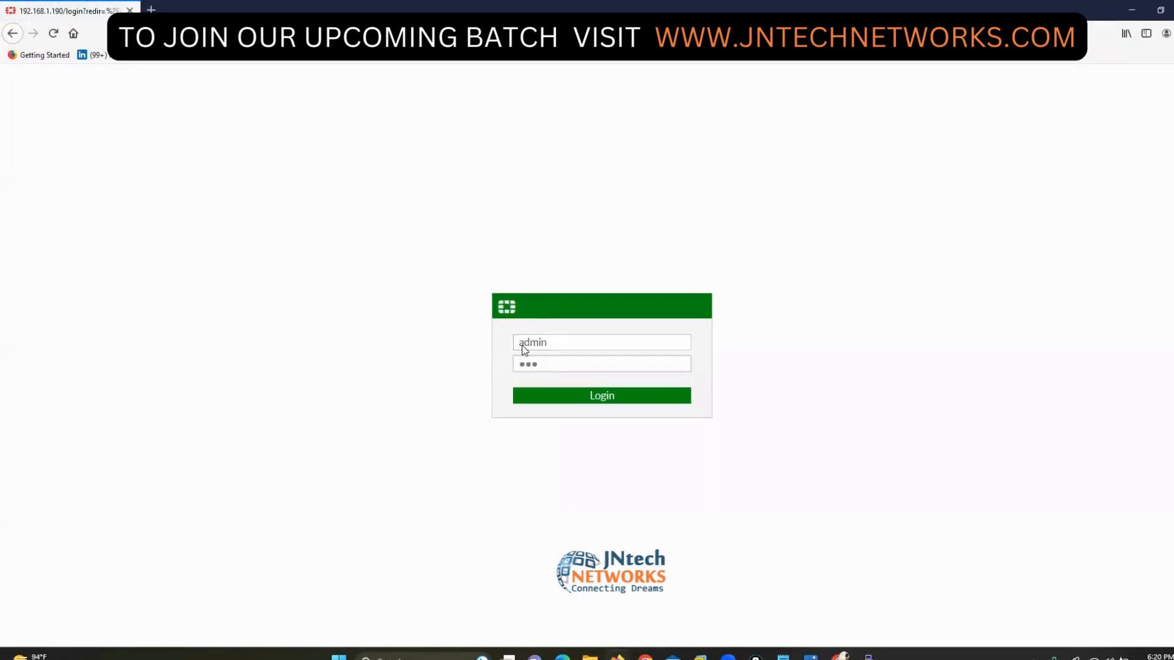
{"action": "key", "text": "Return"}
{"action": "left_click", "coordinate": [317, 148]}
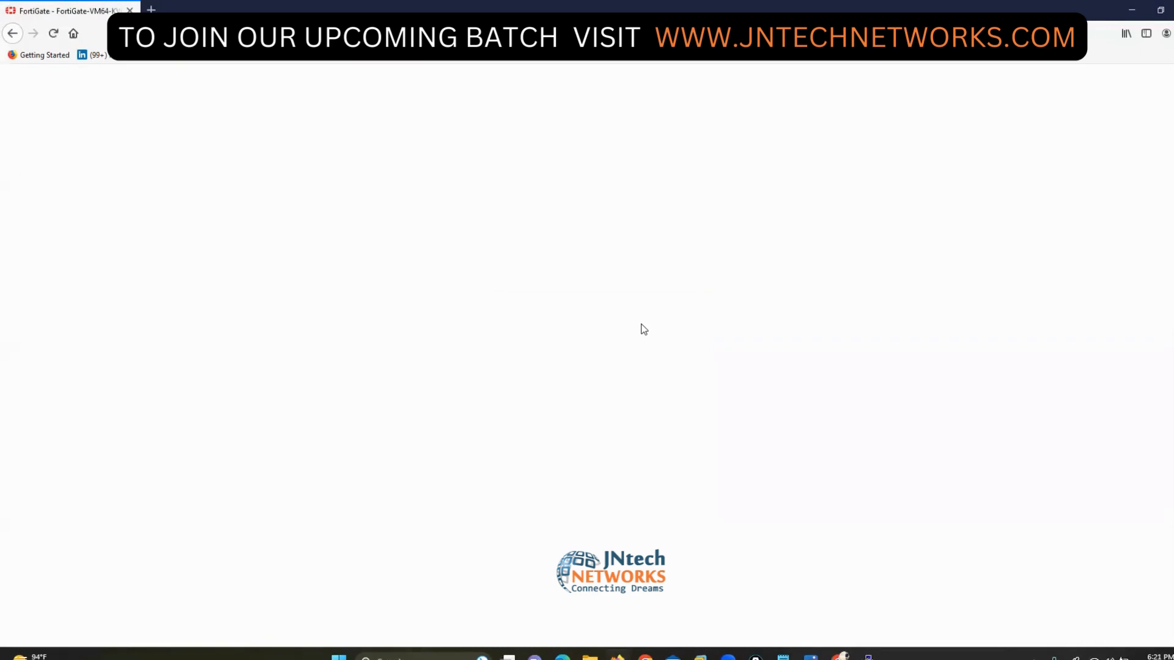
- Postpone FortiGate Setup, dismiss the FortiOS 6.4.4 notice, expand Log & Report, and decline Firefox's update
{"action": "left_click", "coordinate": [648, 425]}
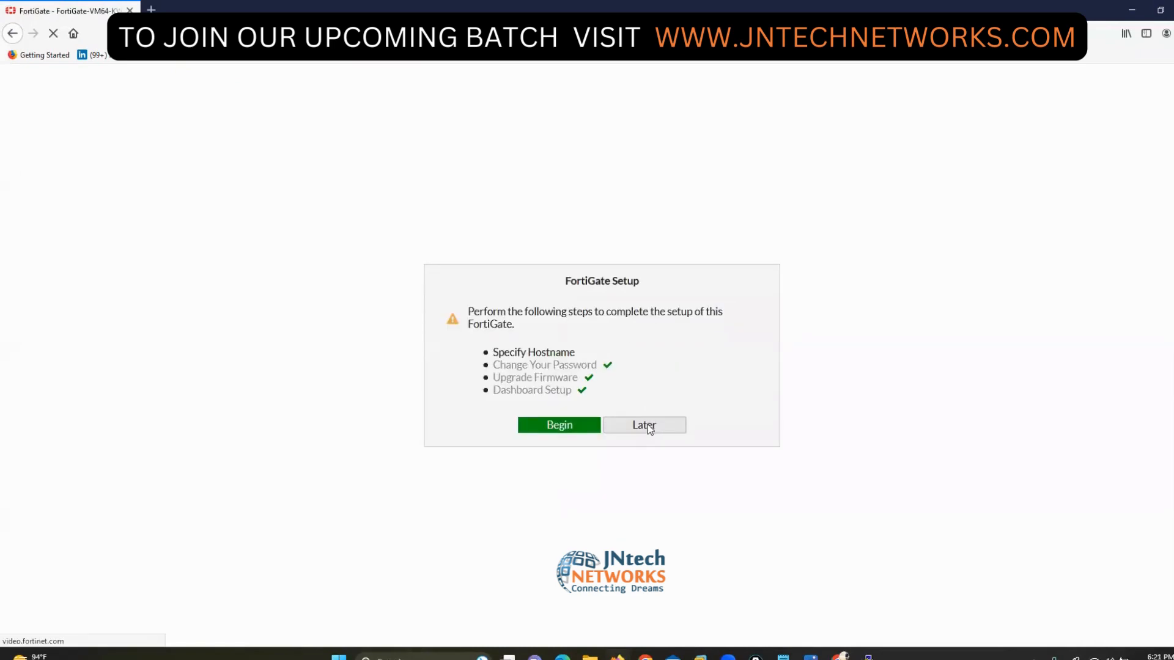
{"action": "left_click", "coordinate": [647, 424]}
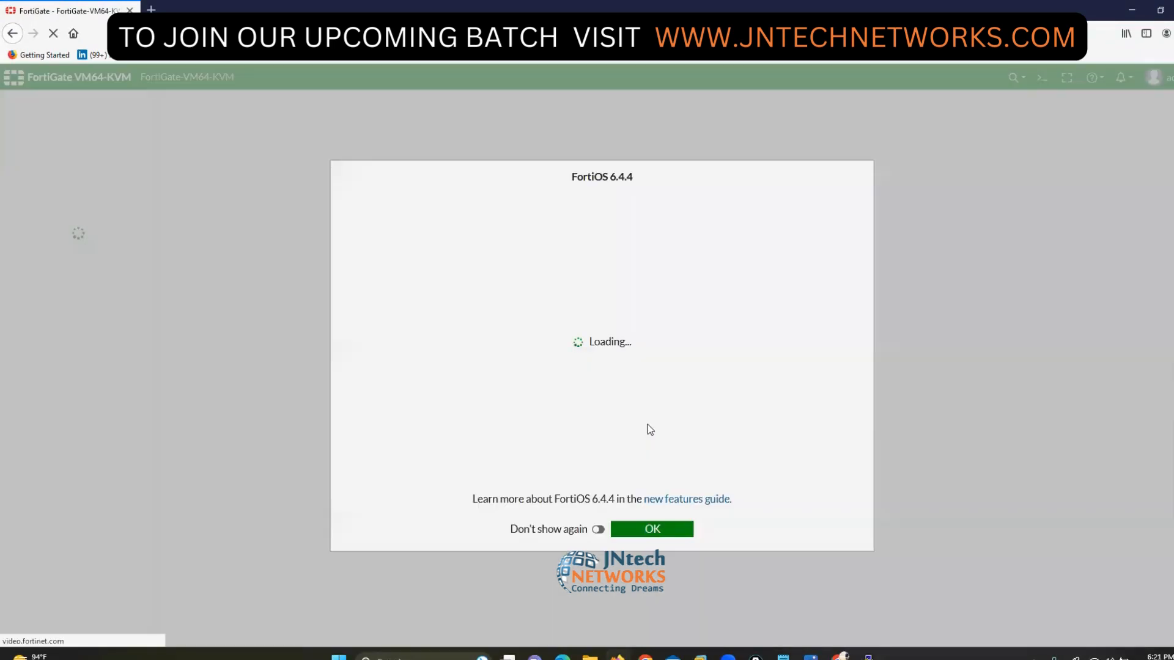
{"action": "left_click", "coordinate": [656, 530]}
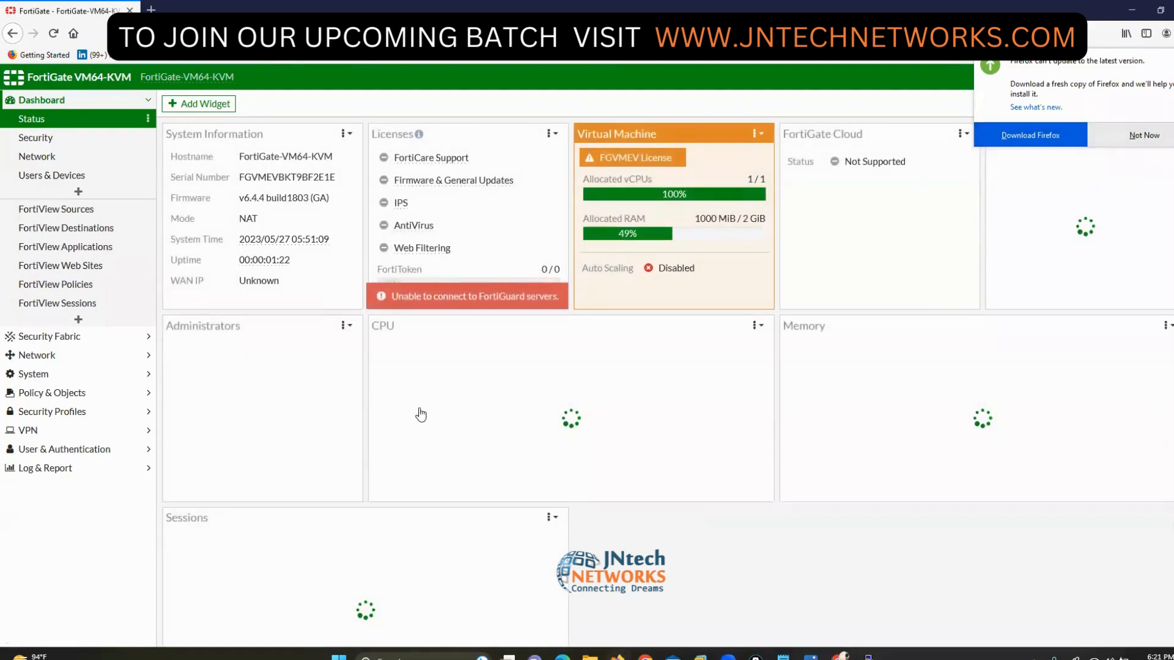
{"action": "left_click", "coordinate": [51, 468]}
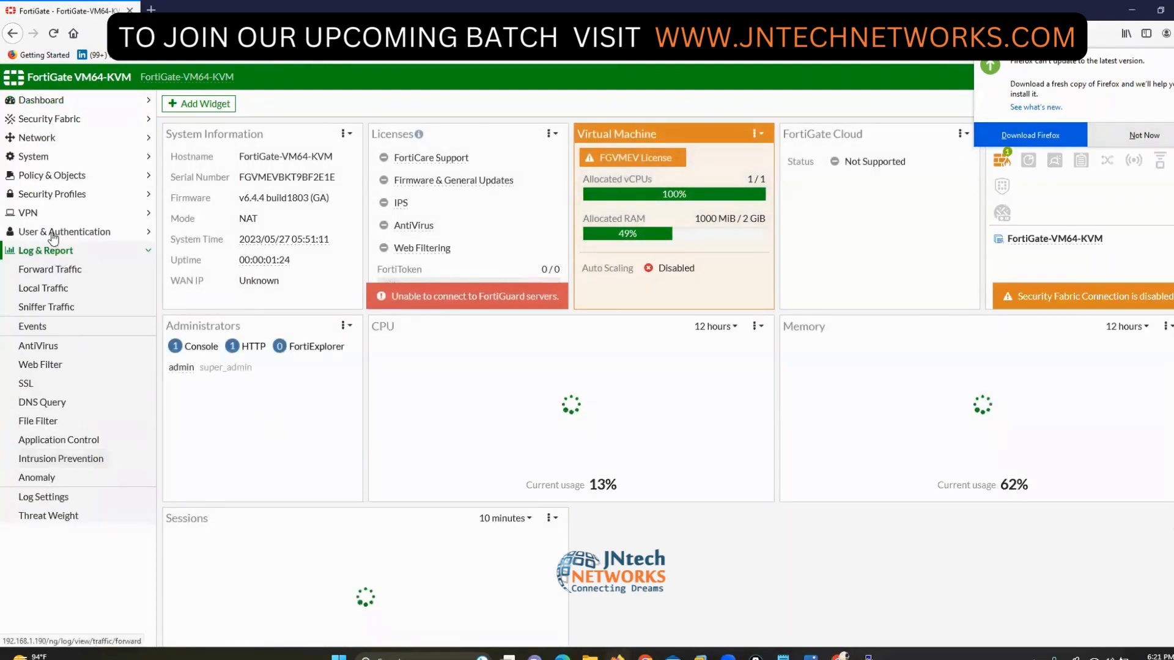
{"action": "left_click", "coordinate": [1144, 135]}
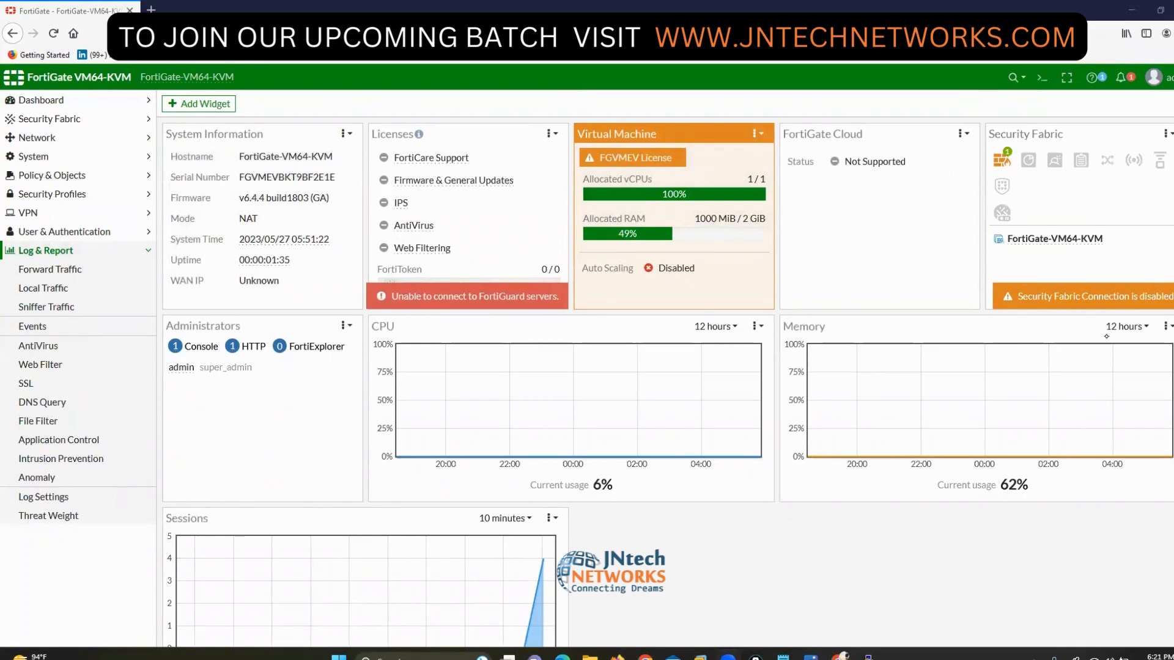
{"action": "mouse_move", "coordinate": [1151, 376]}
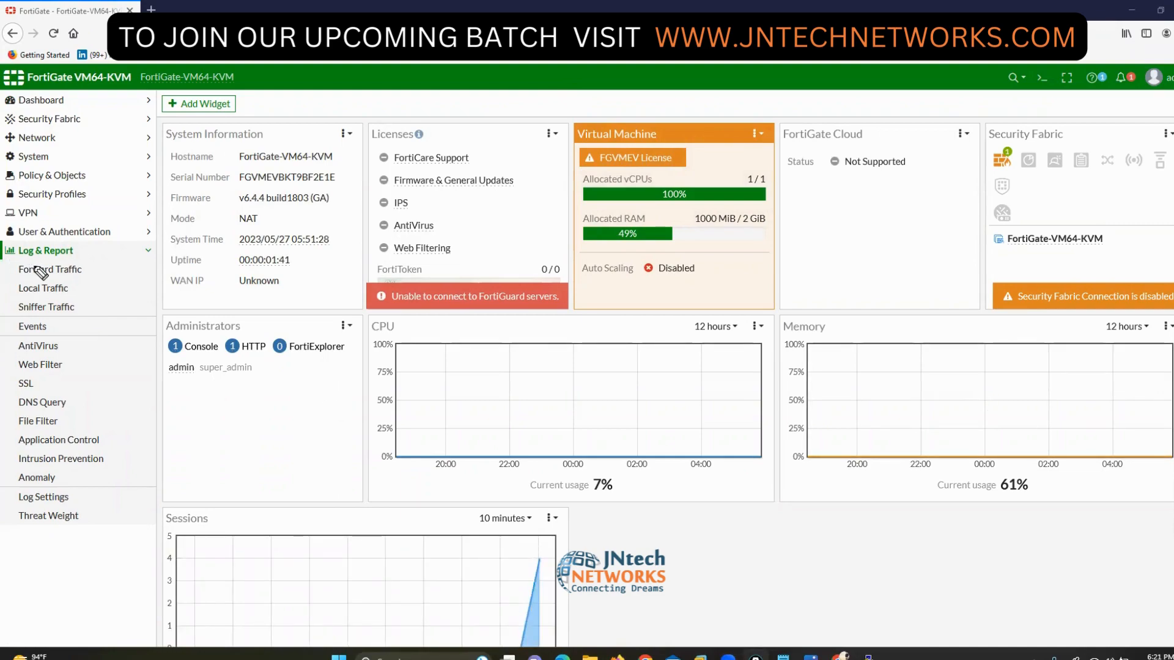
- Annotate the Forward, Local and Sniffer Traffic logs and Events, then show the Events log page
{"action": "mouse_move", "coordinate": [29, 260]}
{"action": "left_mouse_down"}
{"action": "mouse_move", "coordinate": [5, 270]}
{"action": "mouse_move", "coordinate": [12, 318]}
{"action": "left_mouse_up"}
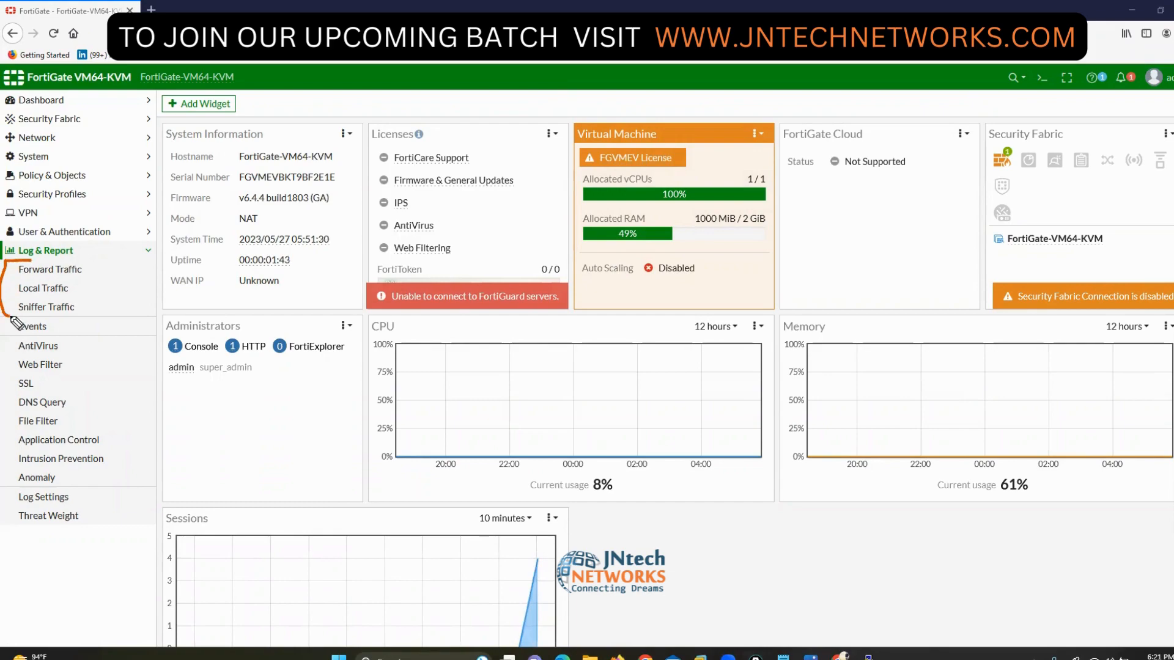
{"action": "mouse_move", "coordinate": [85, 261]}
{"action": "left_mouse_down"}
{"action": "mouse_move", "coordinate": [97, 263]}
{"action": "mouse_move", "coordinate": [82, 323]}
{"action": "left_mouse_up"}
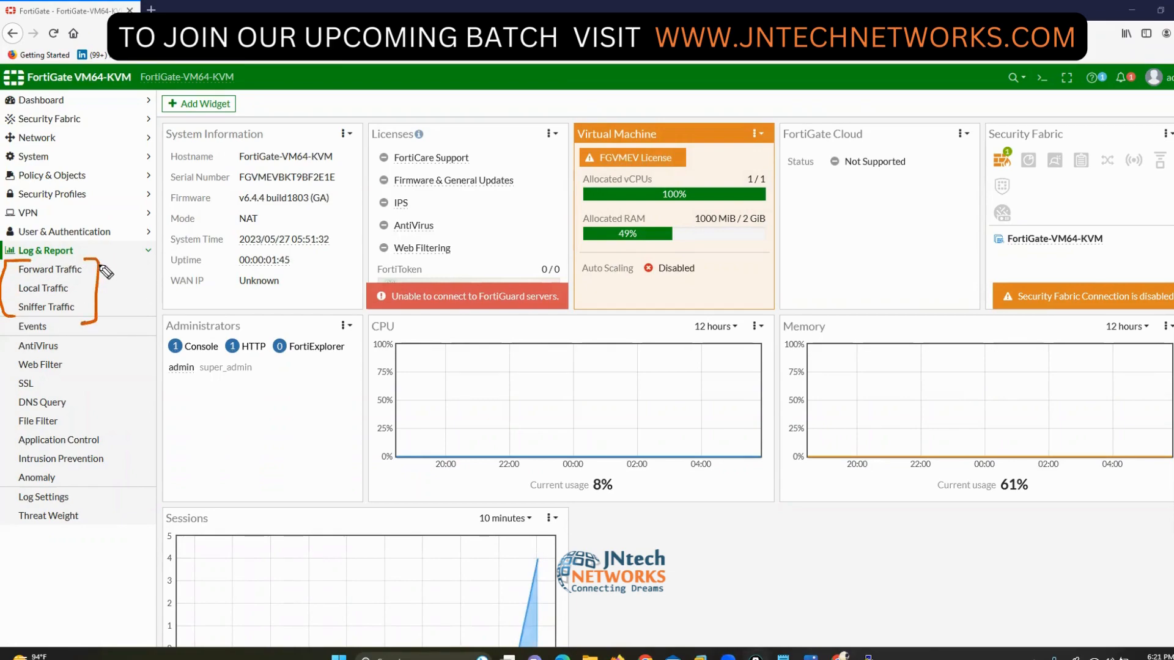
{"action": "mouse_move", "coordinate": [107, 267]}
{"action": "left_mouse_down"}
{"action": "mouse_move", "coordinate": [156, 248]}
{"action": "mouse_move", "coordinate": [116, 297]}
{"action": "mouse_move", "coordinate": [147, 283]}
{"action": "mouse_move", "coordinate": [114, 316]}
{"action": "mouse_move", "coordinate": [129, 305]}
{"action": "left_mouse_up"}
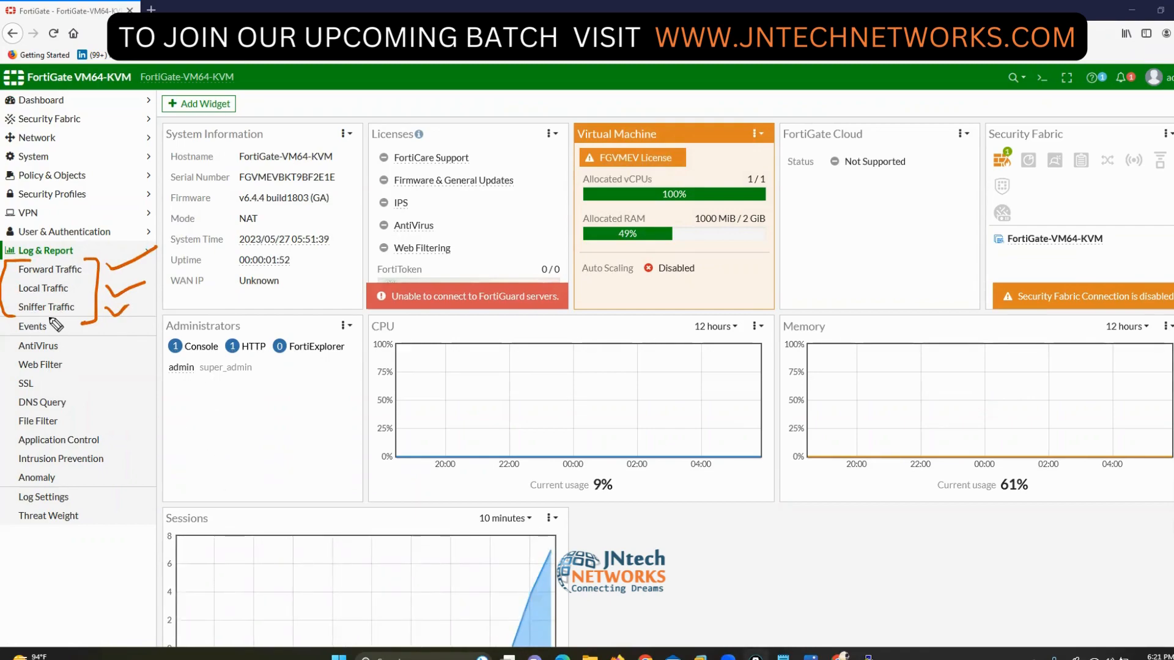
{"action": "mouse_move", "coordinate": [50, 317]}
{"action": "left_mouse_down"}
{"action": "mouse_move", "coordinate": [59, 334]}
{"action": "mouse_move", "coordinate": [26, 334]}
{"action": "left_mouse_up"}
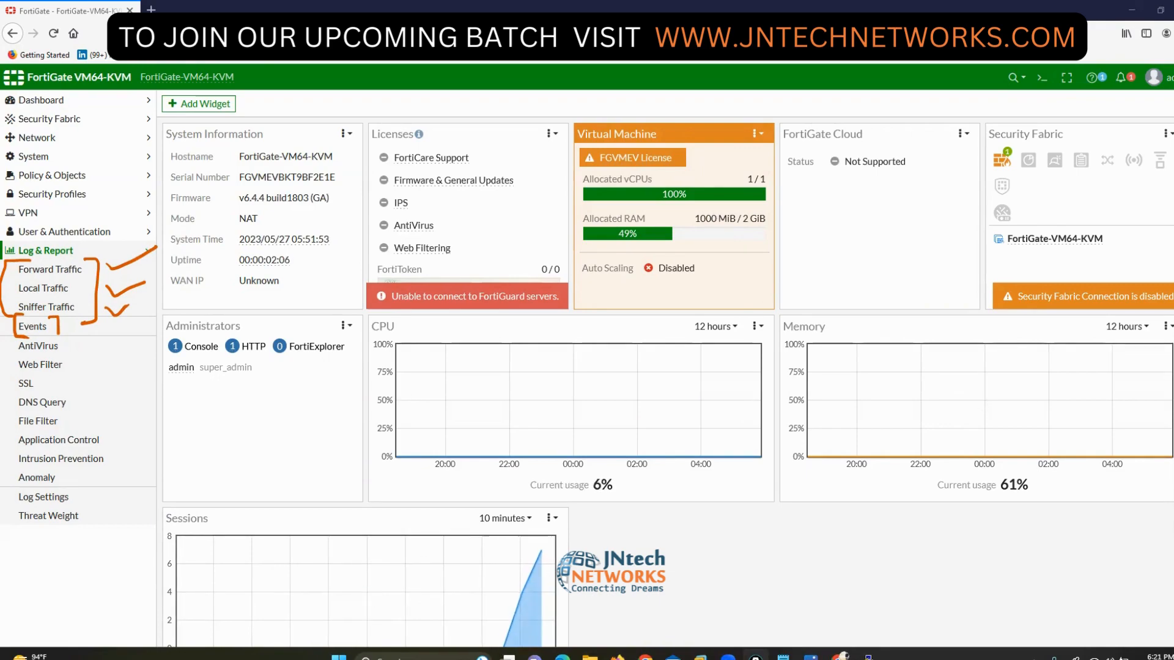
{"action": "left_click", "coordinate": [51, 329]}
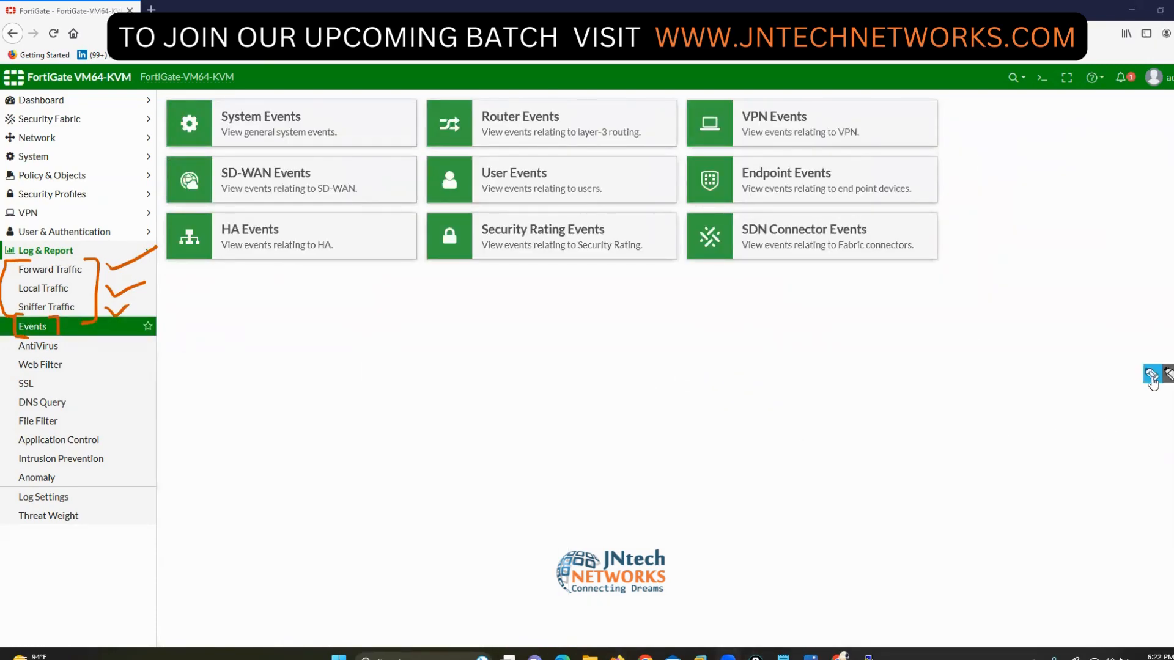
{"action": "mouse_move", "coordinate": [318, 105]}
{"action": "left_mouse_down"}
{"action": "mouse_move", "coordinate": [238, 91]}
{"action": "mouse_move", "coordinate": [357, 121]}
{"action": "left_mouse_up"}
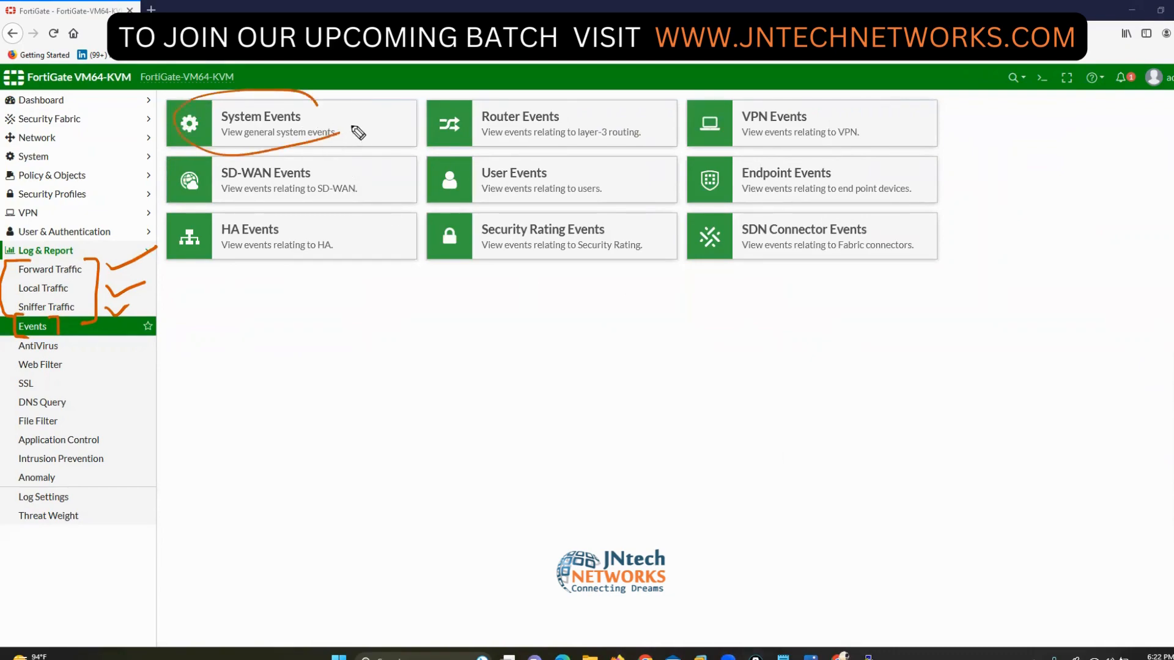
{"action": "left_click_drag", "start_coordinate": [580, 112], "coordinate": [627, 104]}
{"action": "left_click_drag", "start_coordinate": [796, 116], "coordinate": [856, 101]}
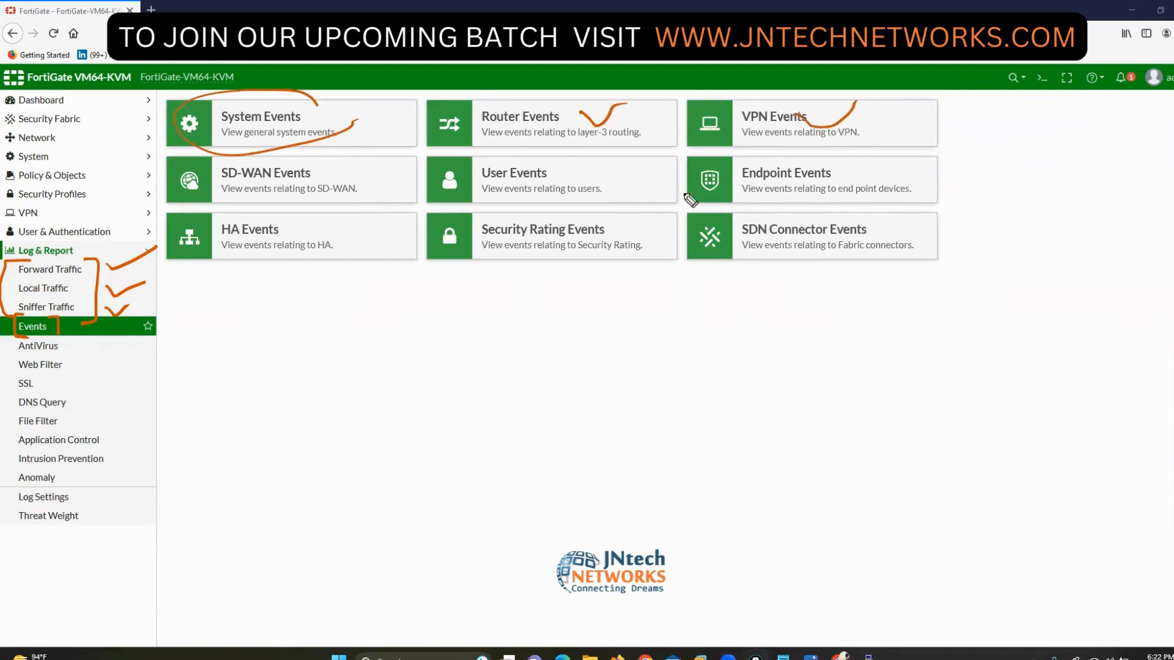
{"action": "mouse_move", "coordinate": [314, 193]}
{"action": "left_mouse_down"}
{"action": "mouse_move", "coordinate": [350, 198]}
{"action": "mouse_move", "coordinate": [365, 183]}
{"action": "left_mouse_up"}
{"action": "left_click_drag", "start_coordinate": [556, 192], "coordinate": [615, 170]}
{"action": "left_click_drag", "start_coordinate": [839, 182], "coordinate": [886, 167]}
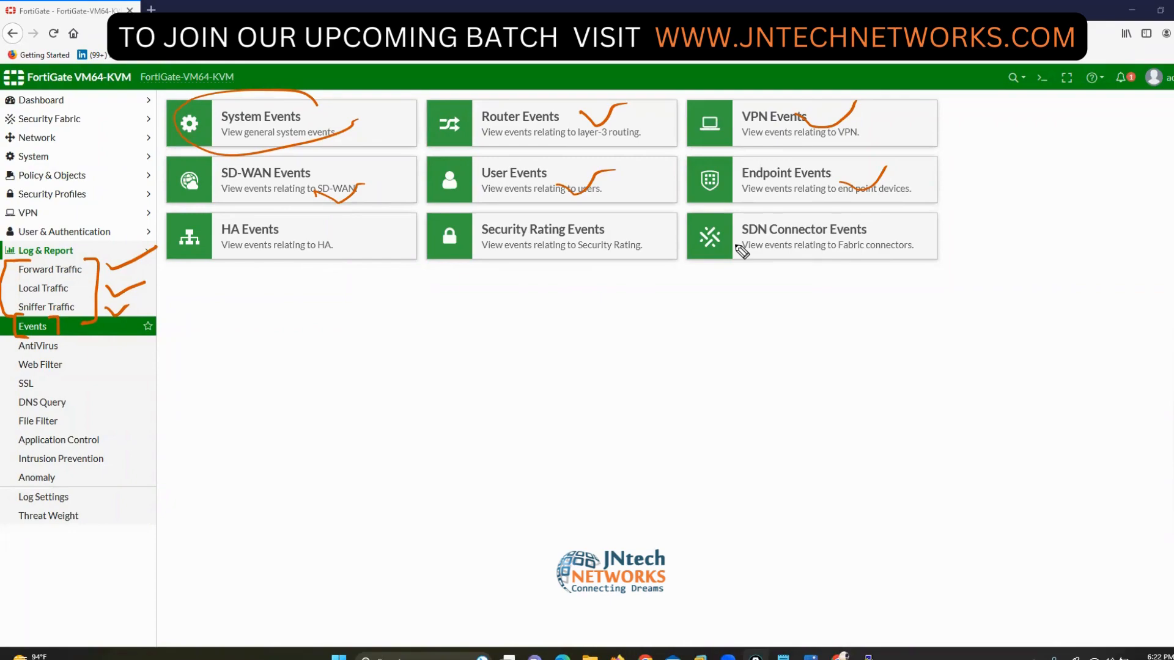
{"action": "left_click", "coordinate": [1169, 374]}
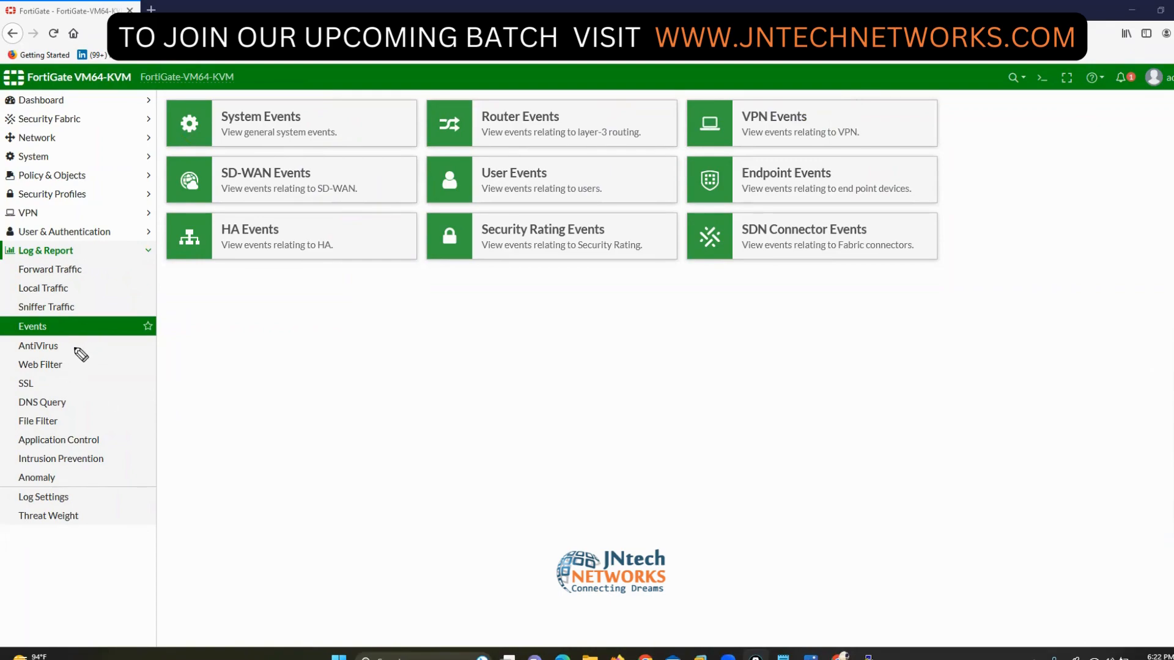
- Draw and clear pen annotations on the sidebar, then go to Network > Interfaces
{"action": "left_click_drag", "start_coordinate": [70, 349], "coordinate": [316, 361]}
{"action": "left_click_drag", "start_coordinate": [69, 365], "coordinate": [316, 362]}
{"action": "mouse_move", "coordinate": [66, 420]}
{"action": "left_mouse_down"}
{"action": "mouse_move", "coordinate": [203, 398]}
{"action": "mouse_move", "coordinate": [317, 362]}
{"action": "left_mouse_up"}
{"action": "left_click_drag", "start_coordinate": [115, 438], "coordinate": [322, 364]}
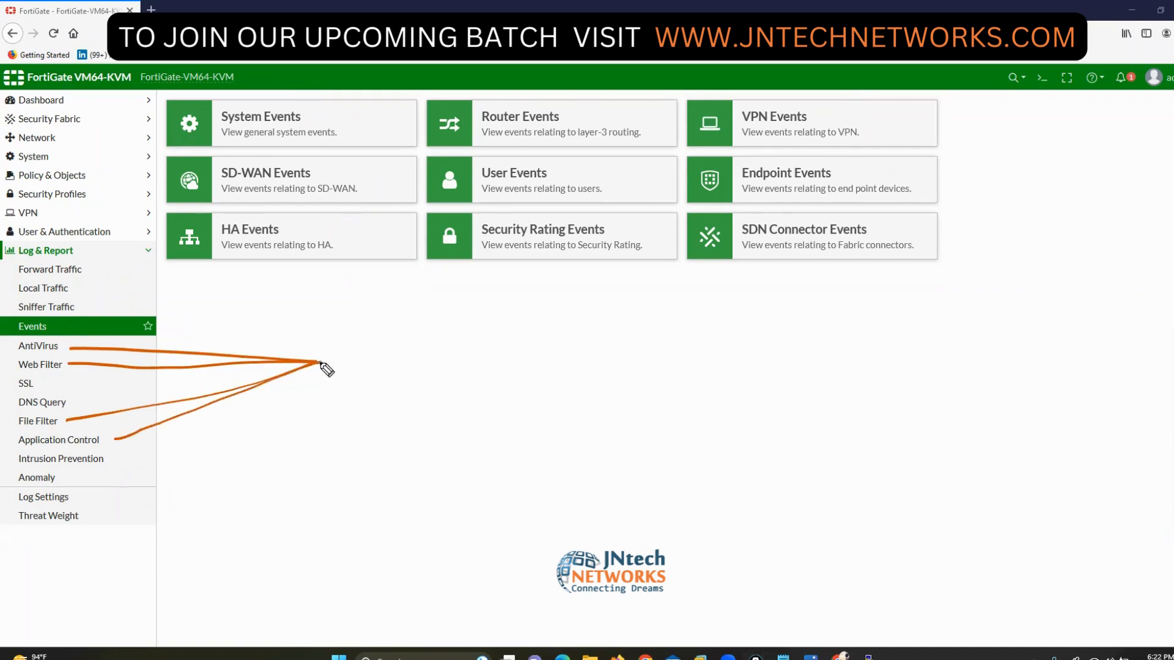
{"action": "left_click_drag", "start_coordinate": [115, 463], "coordinate": [321, 386]}
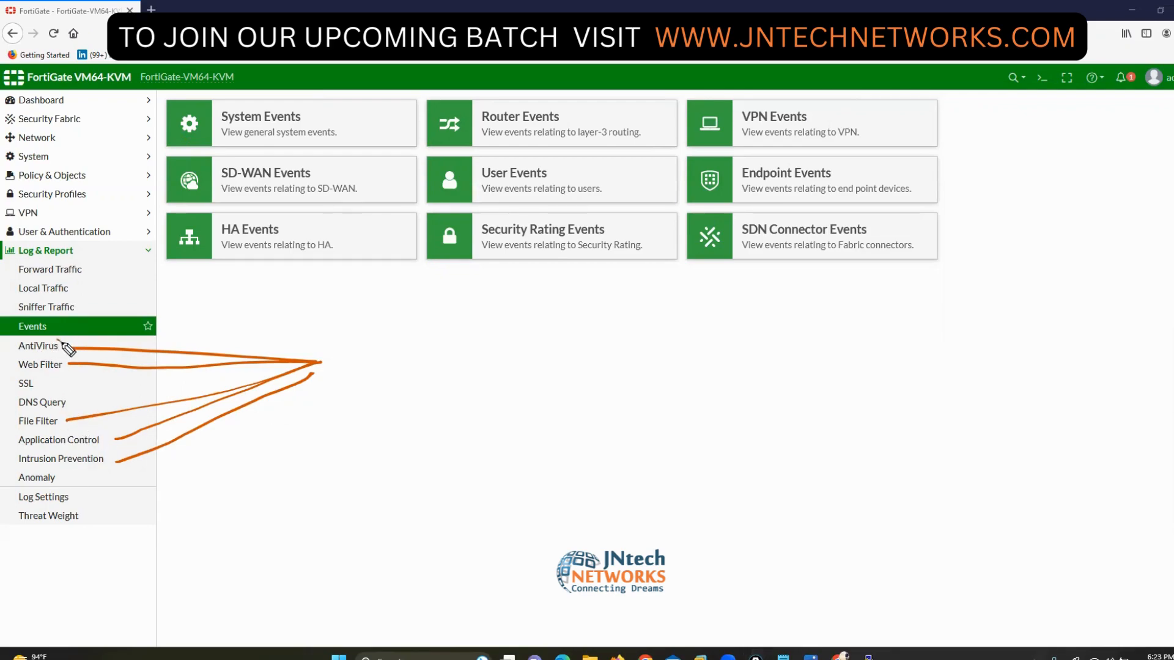
{"action": "mouse_move", "coordinate": [58, 338]}
{"action": "left_mouse_down"}
{"action": "mouse_move", "coordinate": [65, 355]}
{"action": "mouse_move", "coordinate": [11, 355]}
{"action": "left_mouse_up"}
{"action": "left_click", "coordinate": [98, 427]}
{"action": "left_click_drag", "start_coordinate": [98, 428], "coordinate": [104, 455]}
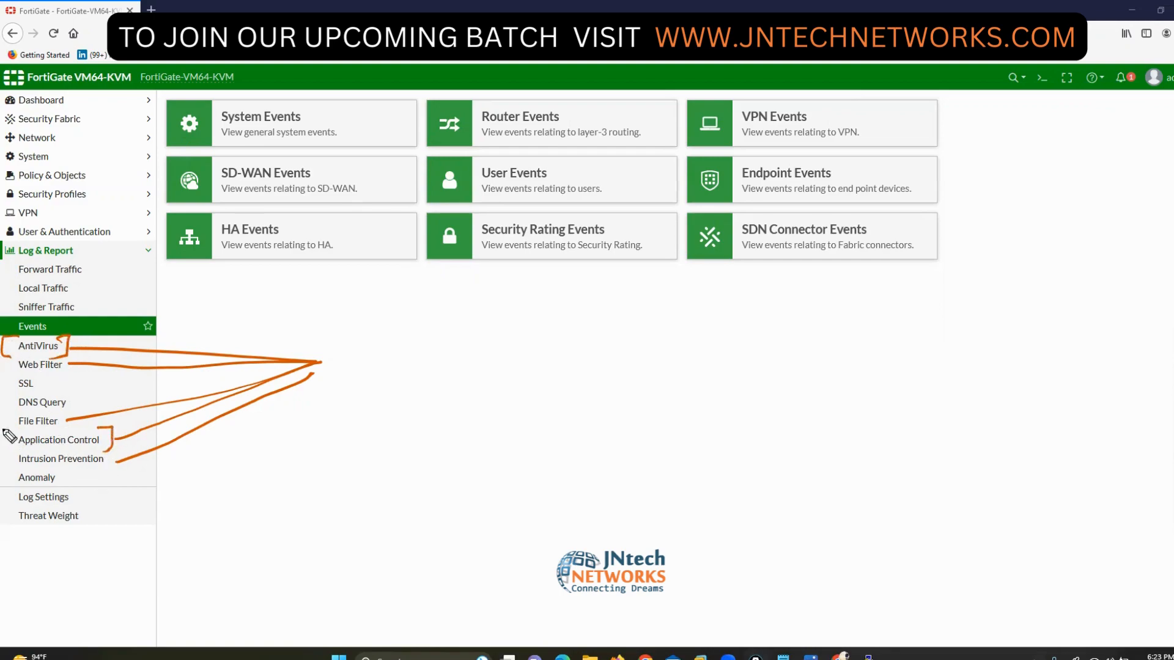
{"action": "mouse_move", "coordinate": [17, 428]}
{"action": "left_mouse_down"}
{"action": "mouse_move", "coordinate": [2, 431]}
{"action": "mouse_move", "coordinate": [16, 453]}
{"action": "left_mouse_up"}
{"action": "key", "text": "Escape"}
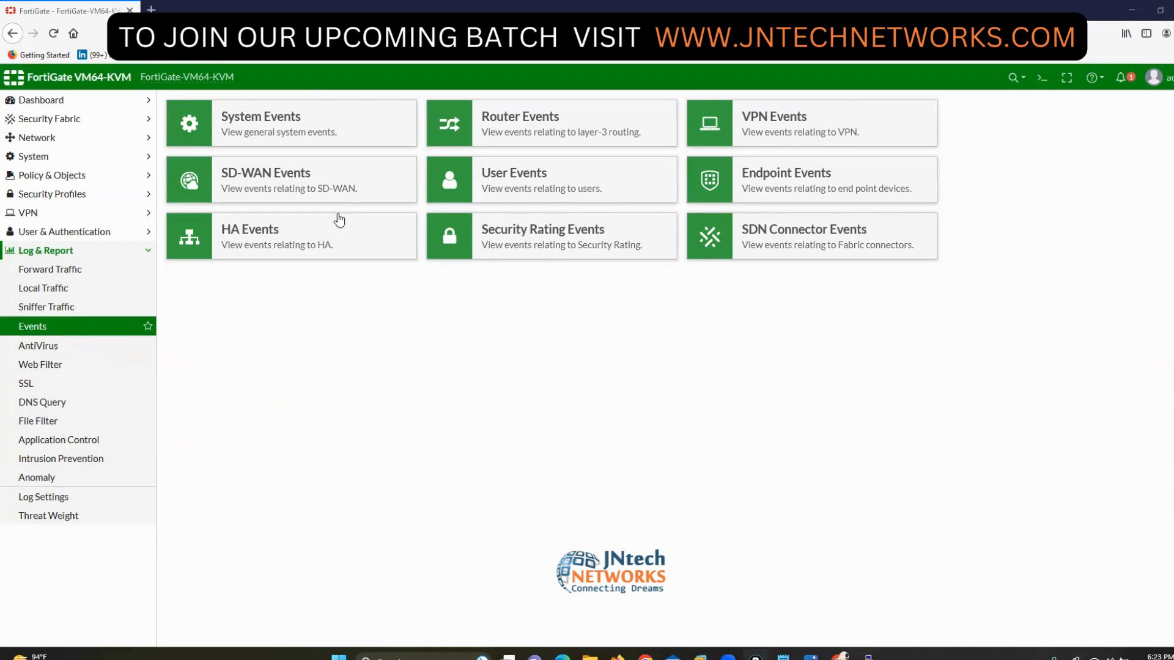
{"action": "left_click", "coordinate": [46, 138]}
{"action": "left_click", "coordinate": [46, 158]}
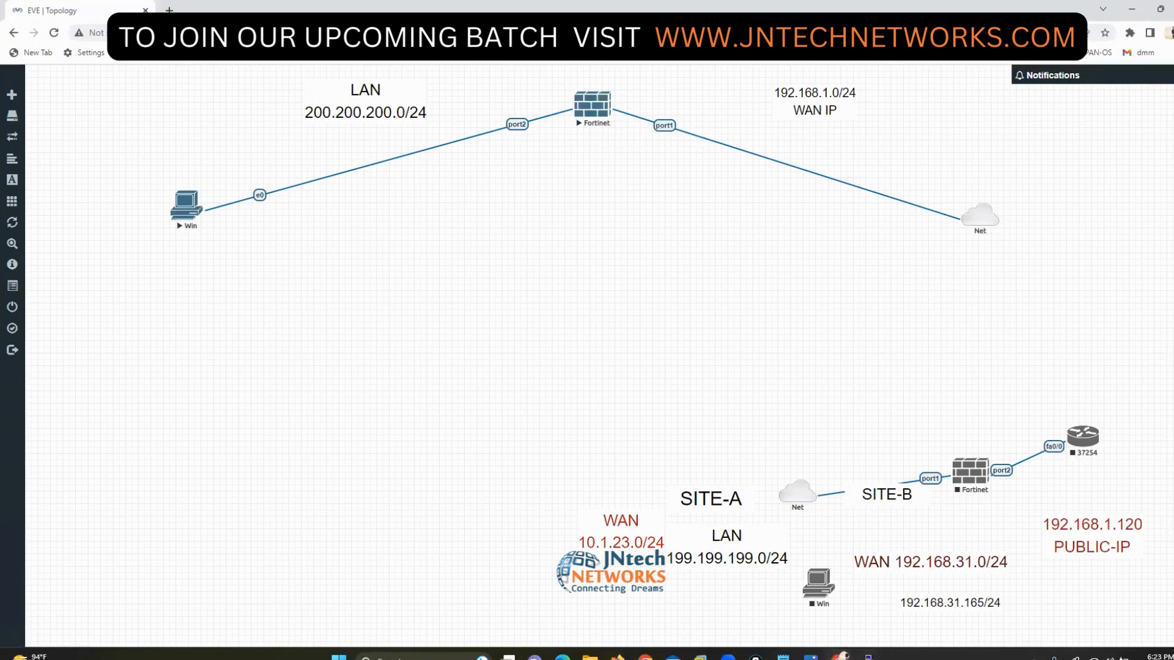
- Give port1 the alias WAN
{"action": "left_click", "coordinate": [841, 656]}
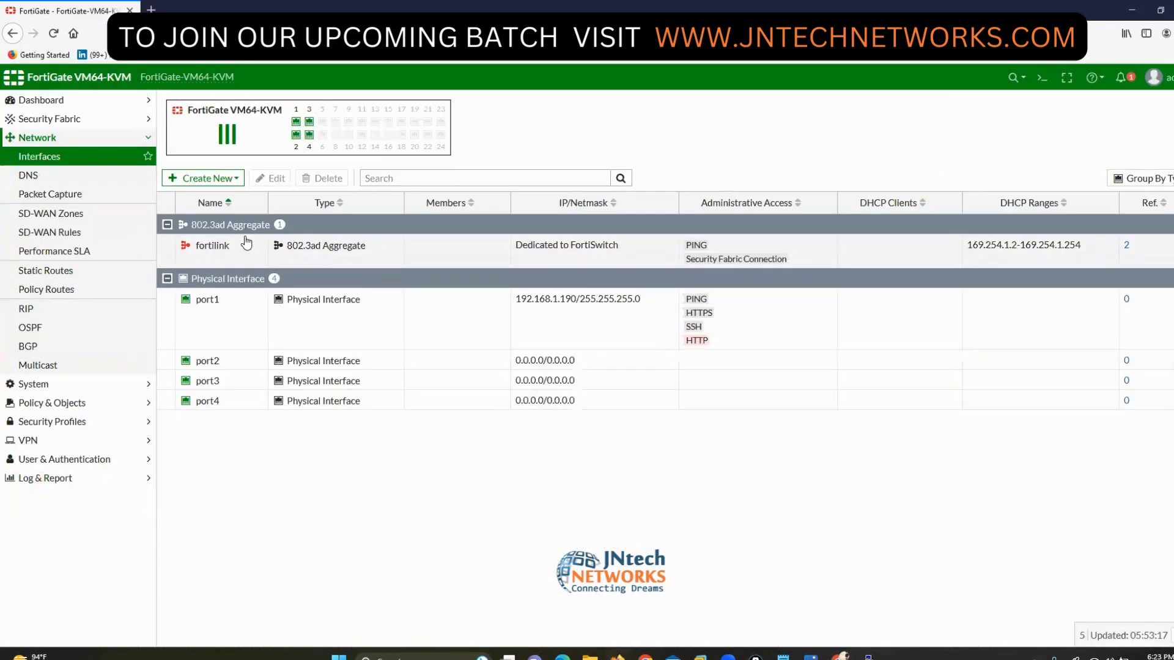
{"action": "left_click", "coordinate": [270, 178]}
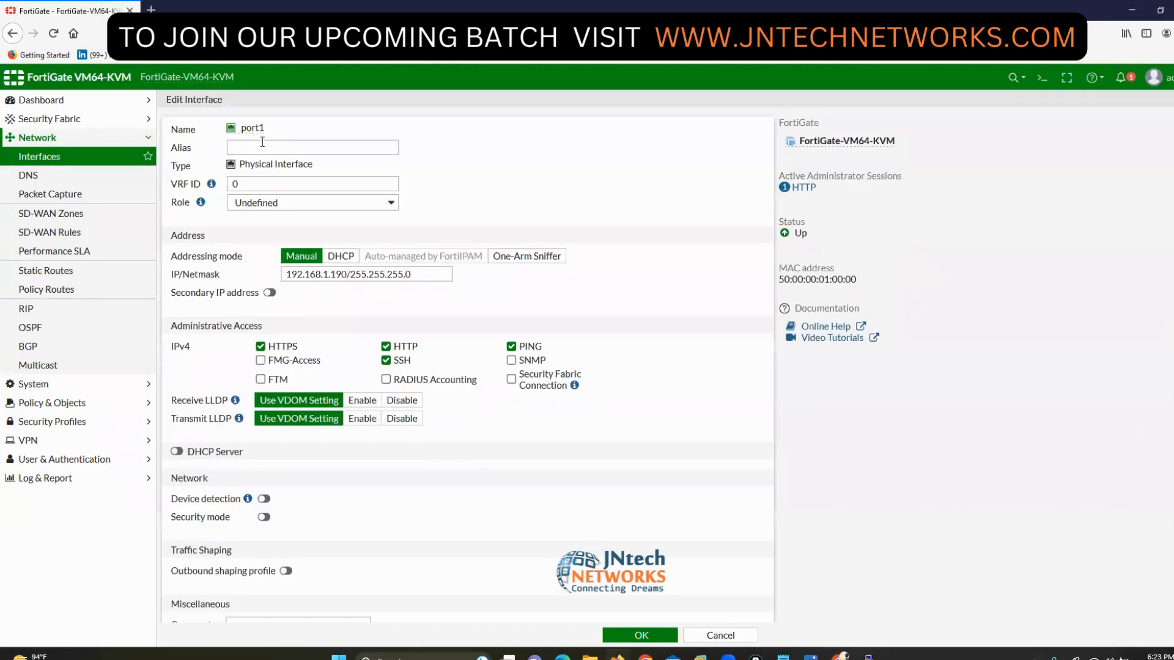
{"action": "left_click", "coordinate": [264, 145]}
{"action": "left_click", "coordinate": [632, 634]}
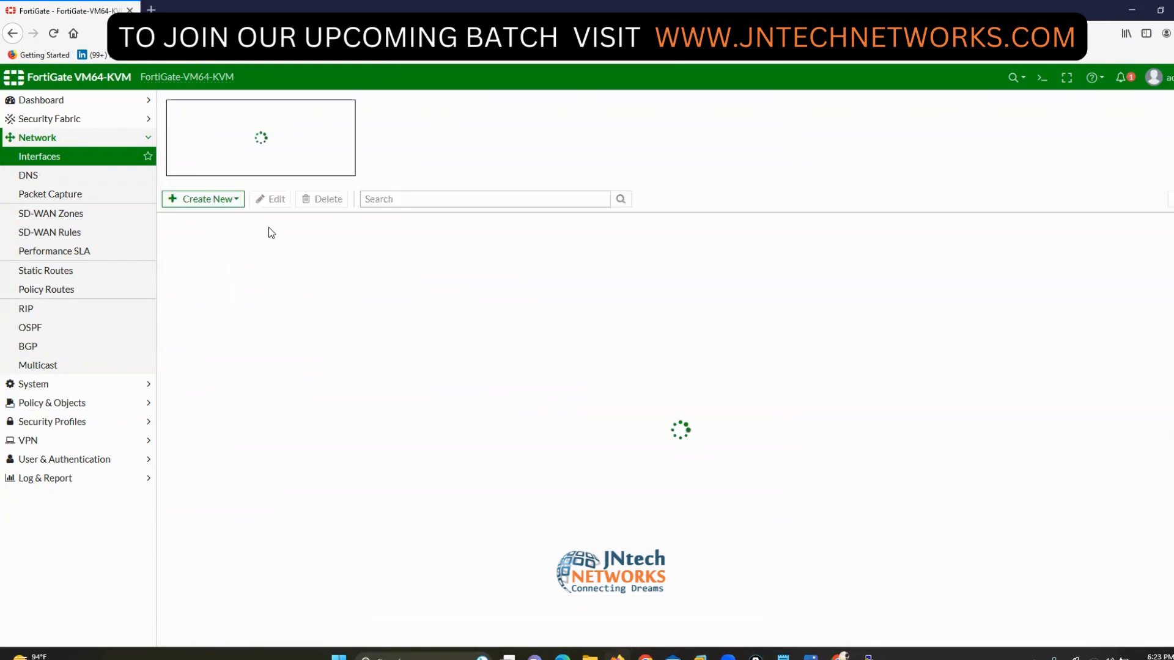
- Configure port2 with alias LAN, IP 200.200.200.1/24 and PING access allowed
{"action": "left_click", "coordinate": [210, 301]}
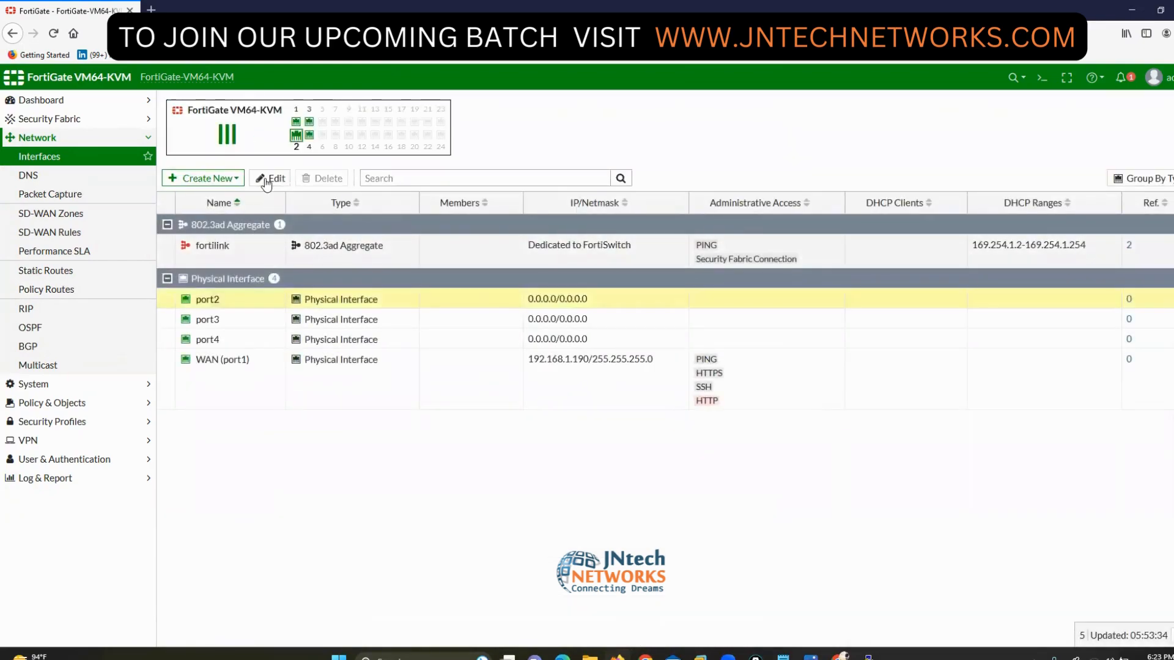
{"action": "left_click", "coordinate": [267, 181]}
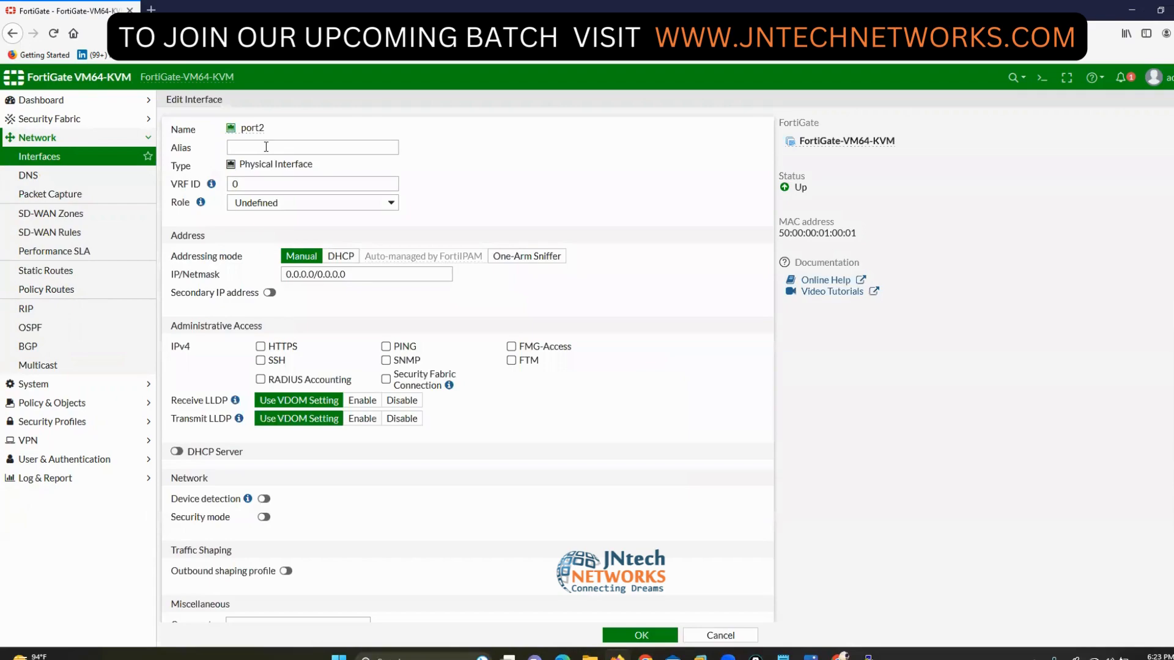
{"action": "left_click", "coordinate": [266, 147]}
{"action": "type", "text": "LAN"}
{"action": "key", "text": "Tab"}
{"action": "key", "text": "Tab"}
{"action": "key", "text": "Tab"}
{"action": "key", "text": "Tab"}
{"action": "type", "text": "2"}
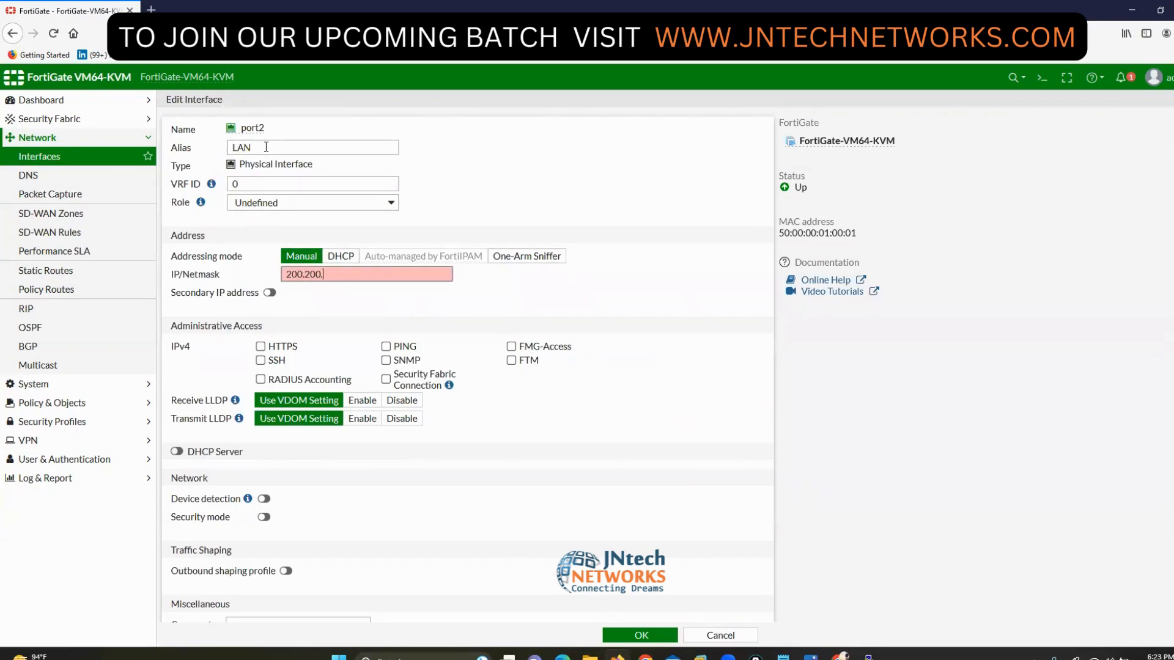
{"action": "type", "text": "00.200.200.1/24"}
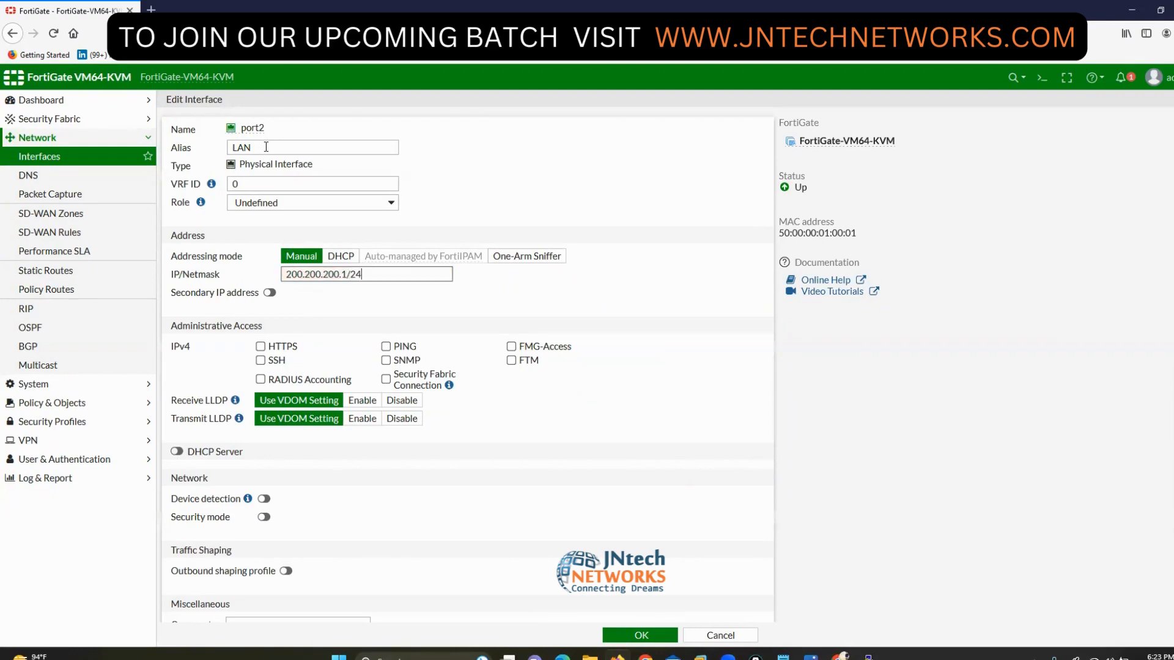
{"action": "left_click", "coordinate": [385, 346]}
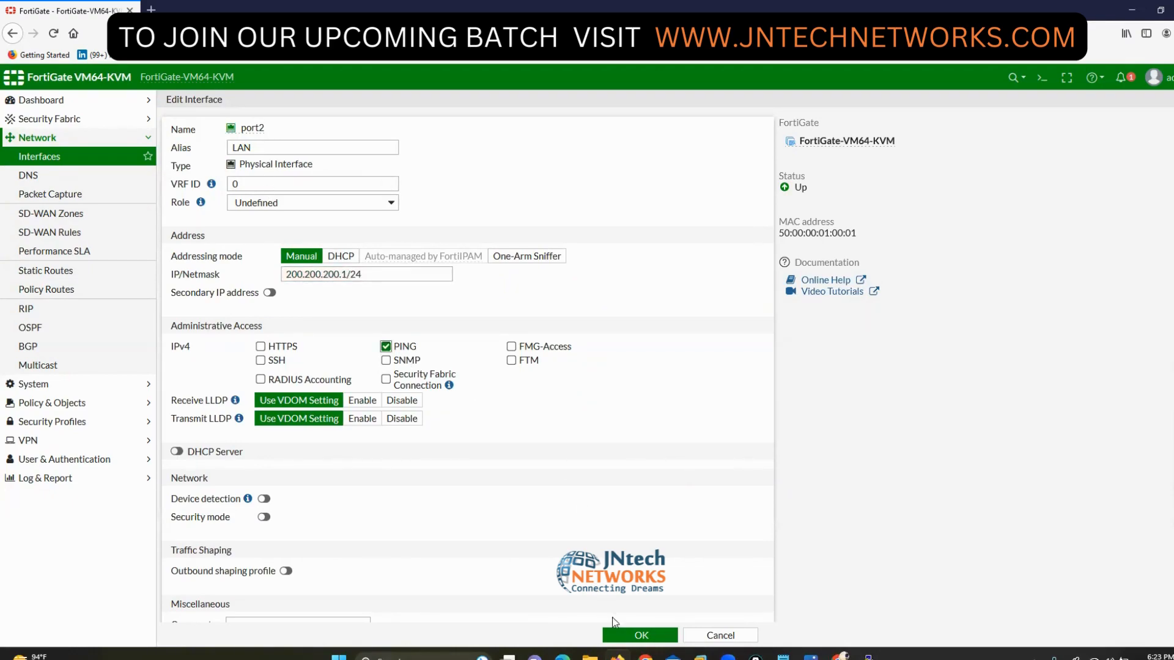
{"action": "left_click", "coordinate": [633, 636]}
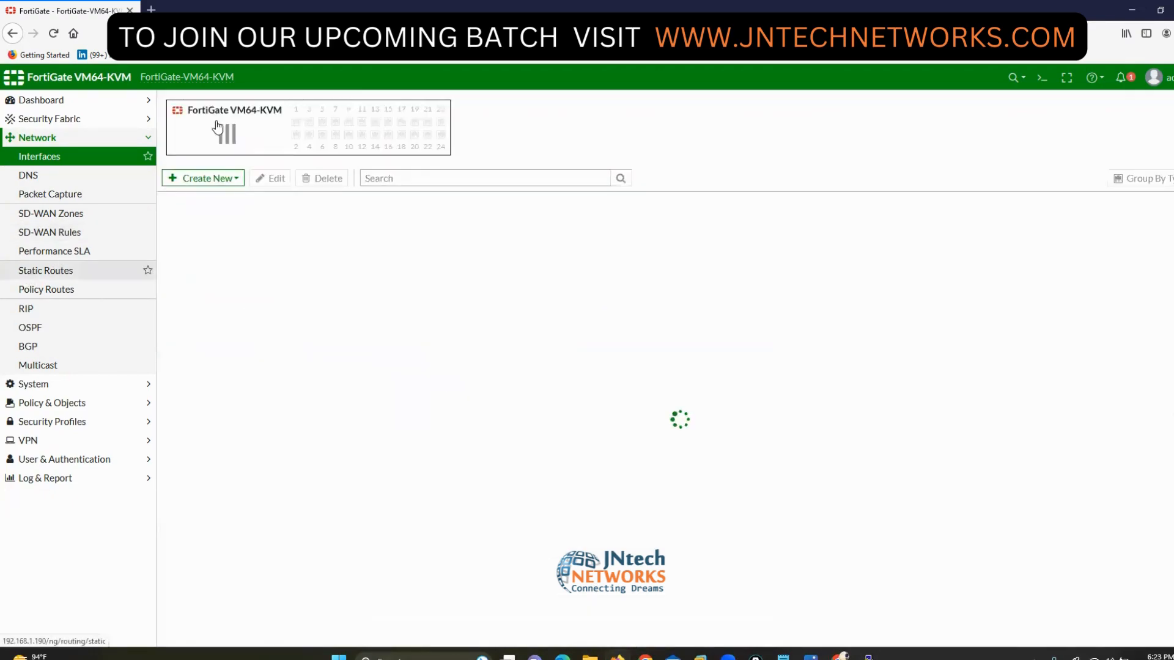
- Create a default static route via gateway 192.168.1.1 on WAN (port1), then list firewall policies
{"action": "left_click", "coordinate": [36, 270]}
{"action": "left_click", "coordinate": [204, 105]}
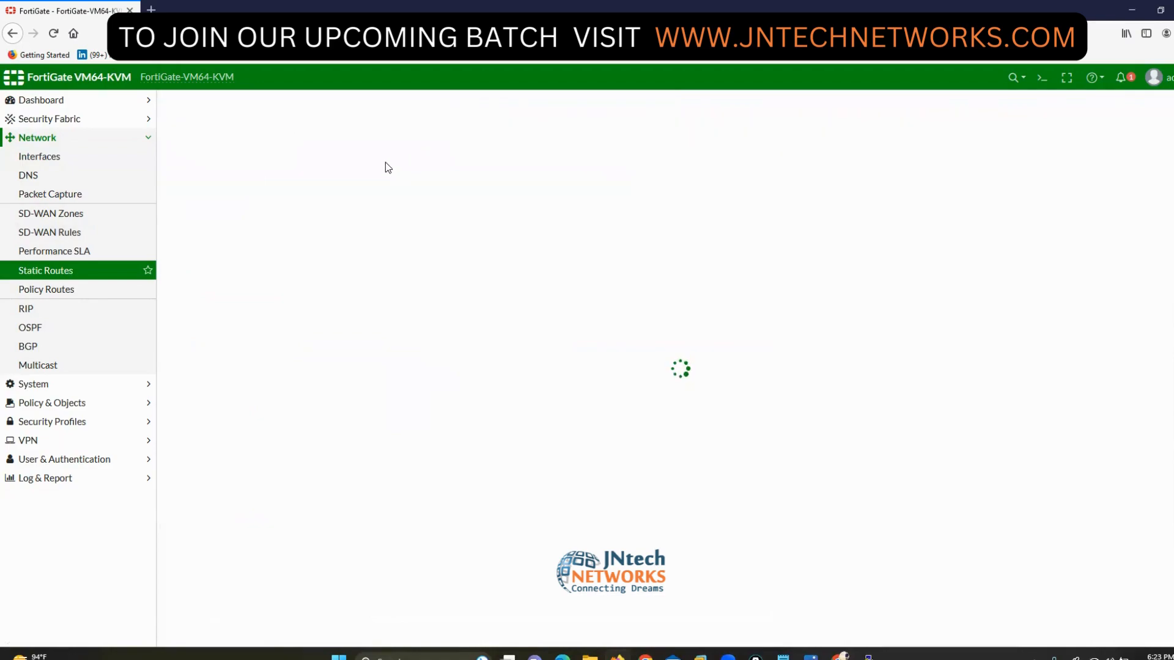
{"action": "left_click_drag", "start_coordinate": [321, 164], "coordinate": [262, 168]}
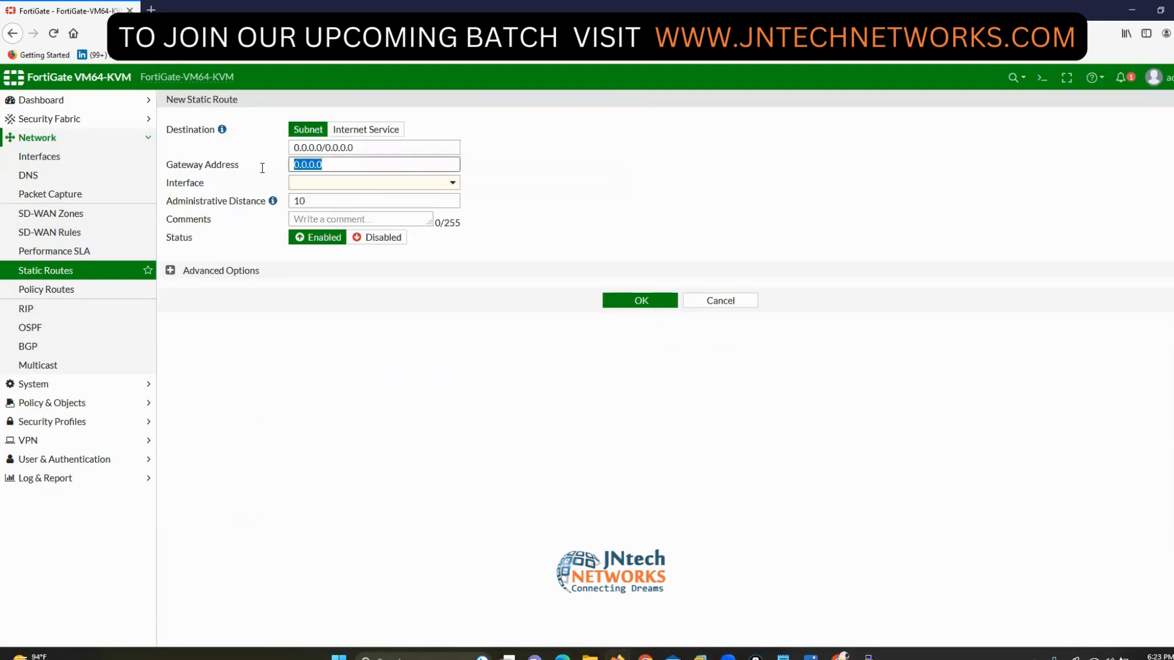
{"action": "type", "text": "192.168.1.1"}
{"action": "key", "text": "Tab"}
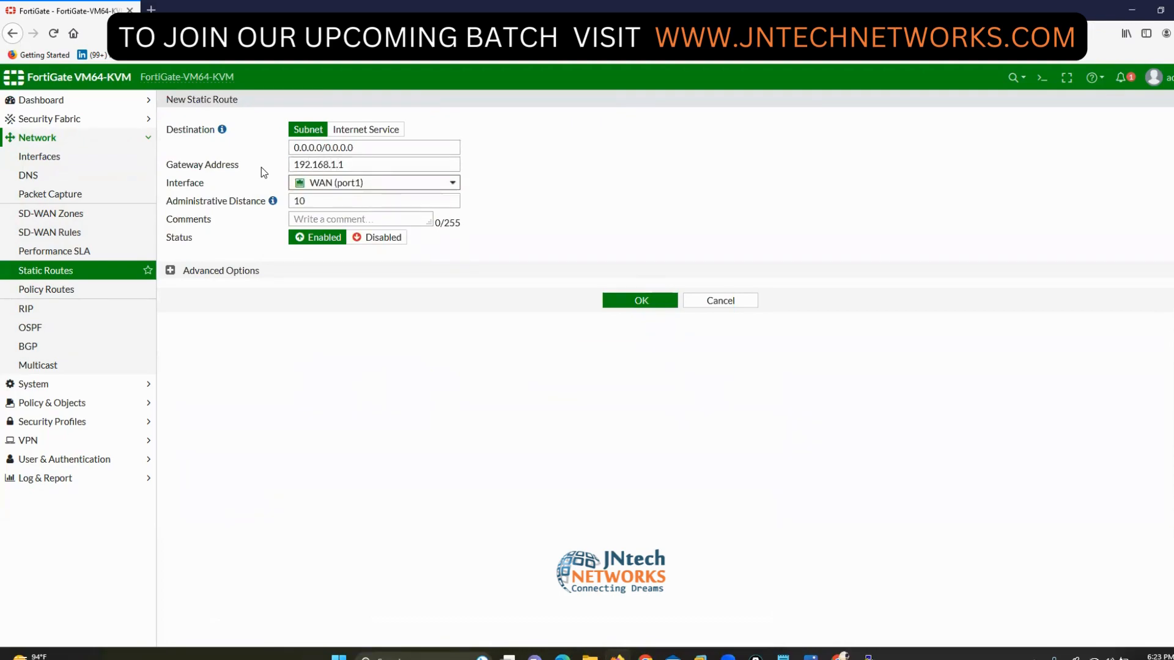
{"action": "left_click", "coordinate": [639, 300]}
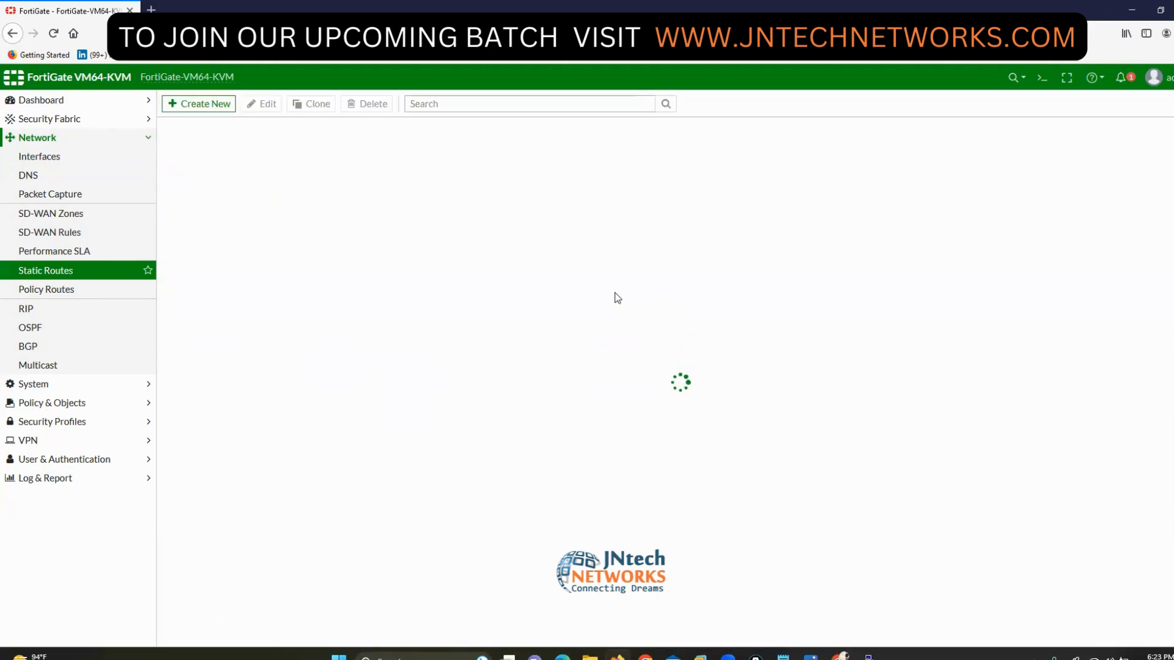
{"action": "left_click", "coordinate": [67, 403]}
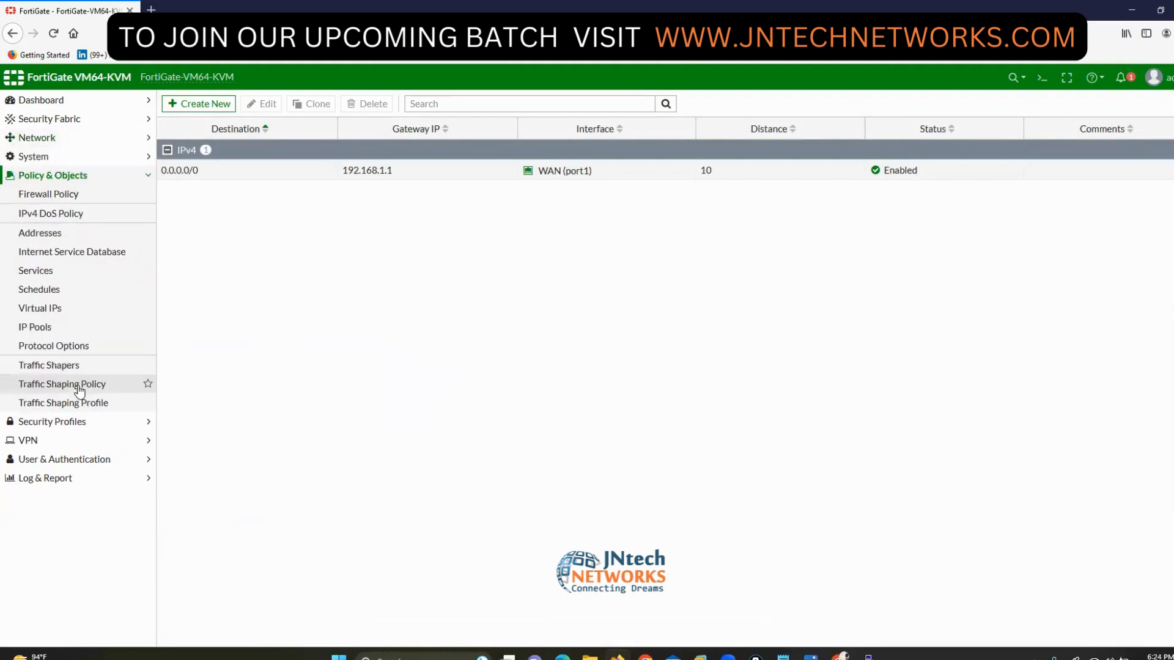
{"action": "left_click", "coordinate": [53, 196]}
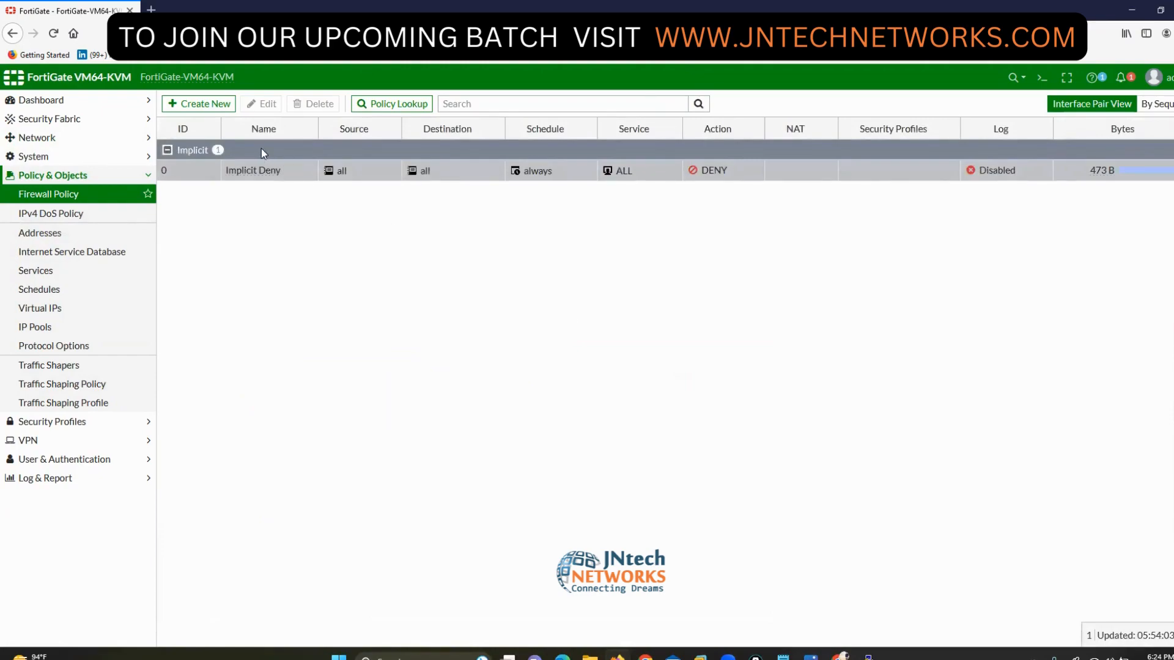
- Start a new policy rule1 from LAN (port2) to WAN (port1)
{"action": "left_click", "coordinate": [199, 104]}
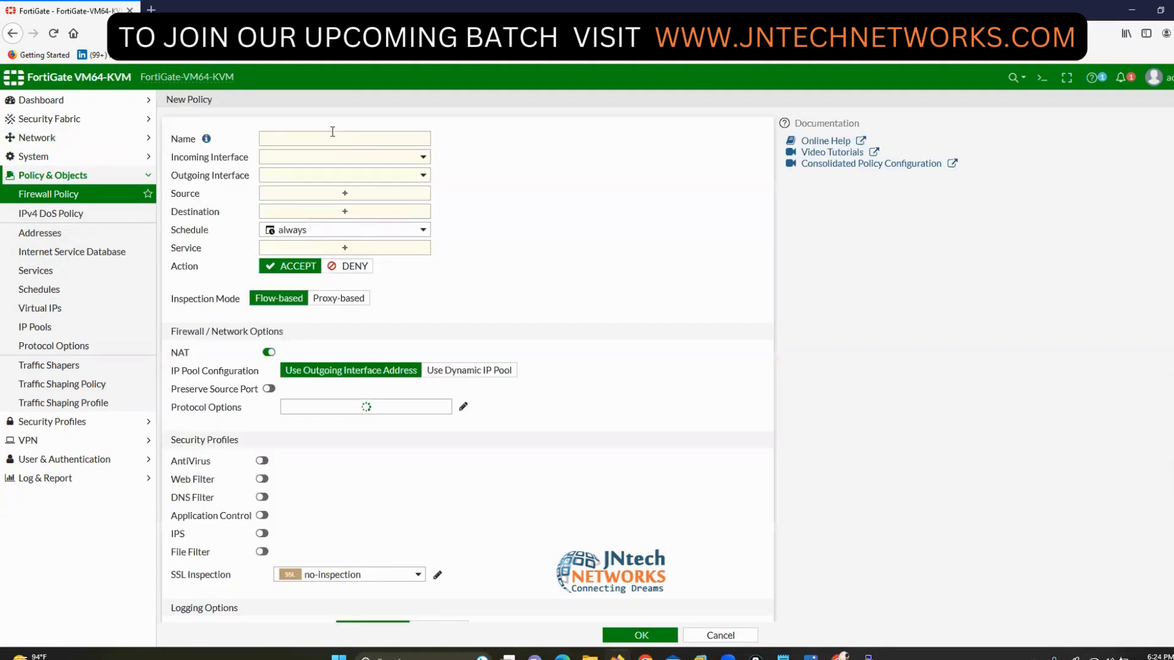
{"action": "left_click", "coordinate": [322, 138]}
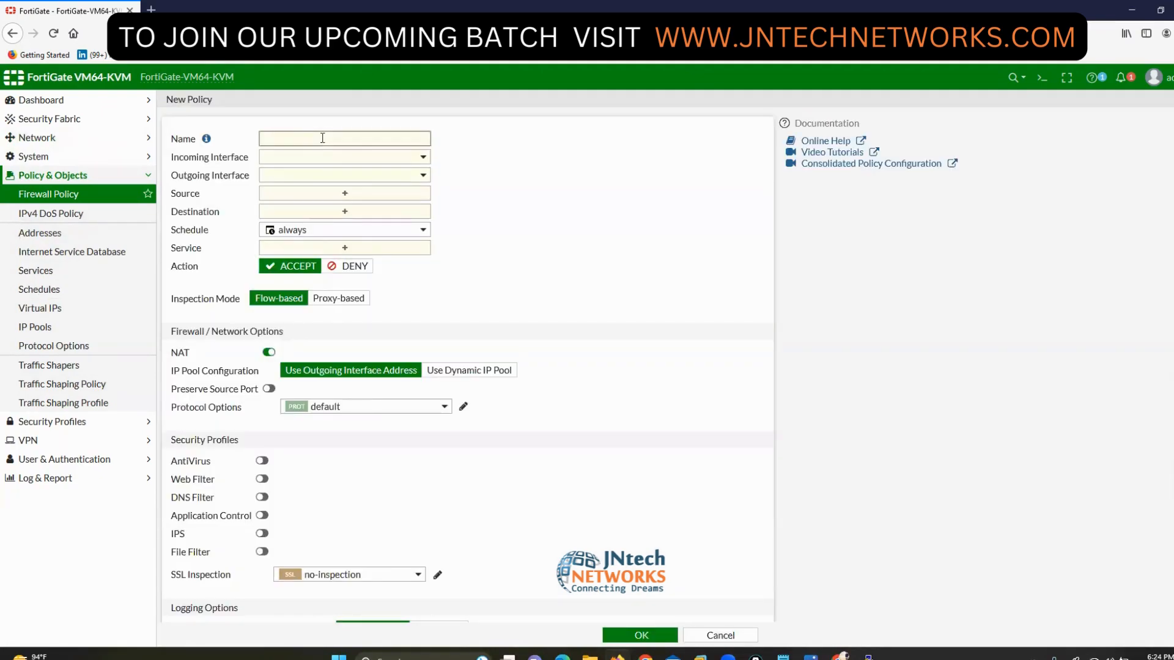
{"action": "left_click", "coordinate": [314, 158]}
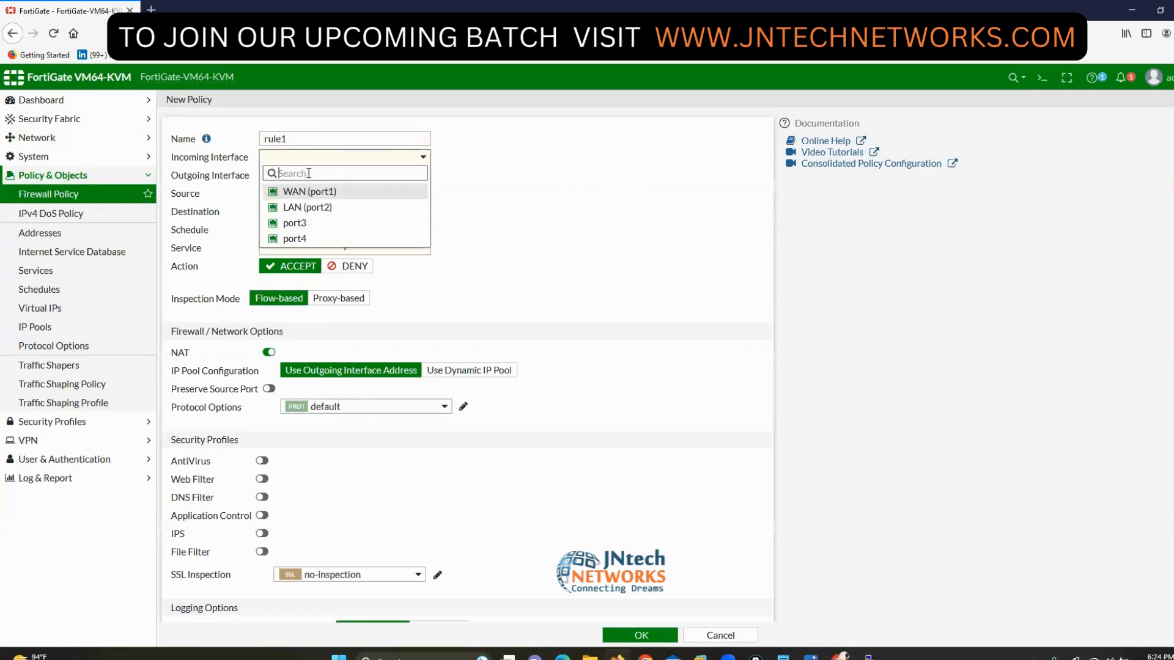
{"action": "left_click", "coordinate": [307, 207]}
{"action": "left_click", "coordinate": [312, 176]}
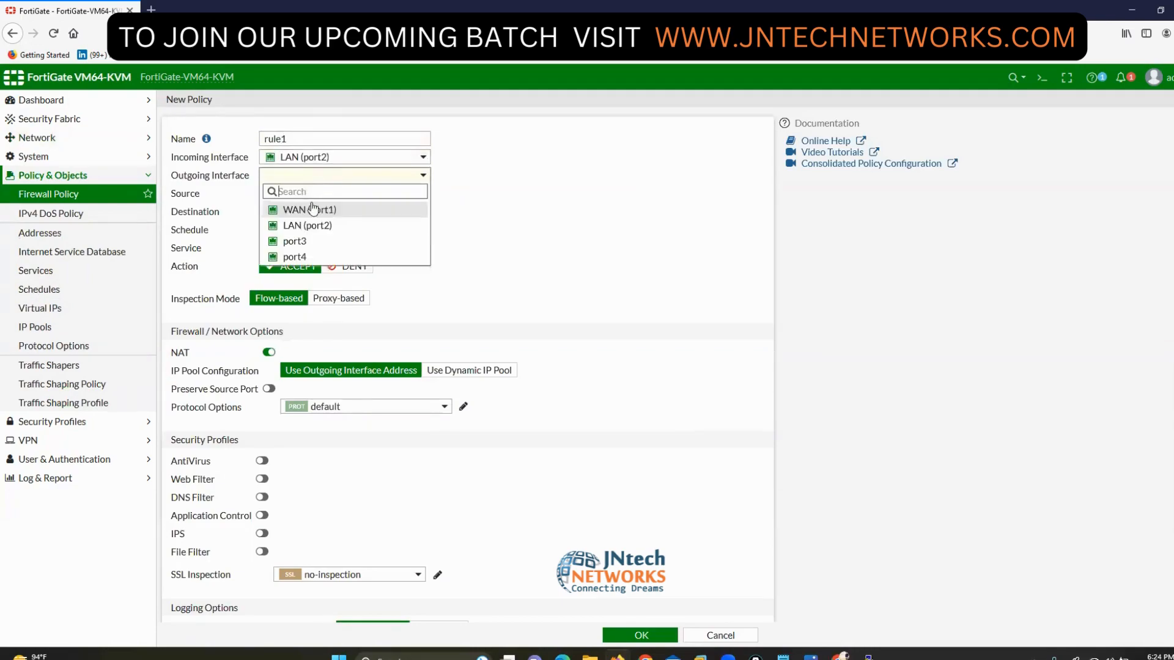
{"action": "left_click", "coordinate": [311, 207]}
- Set rule1's source and destination to all and its service to ALL
{"action": "left_click", "coordinate": [335, 195]}
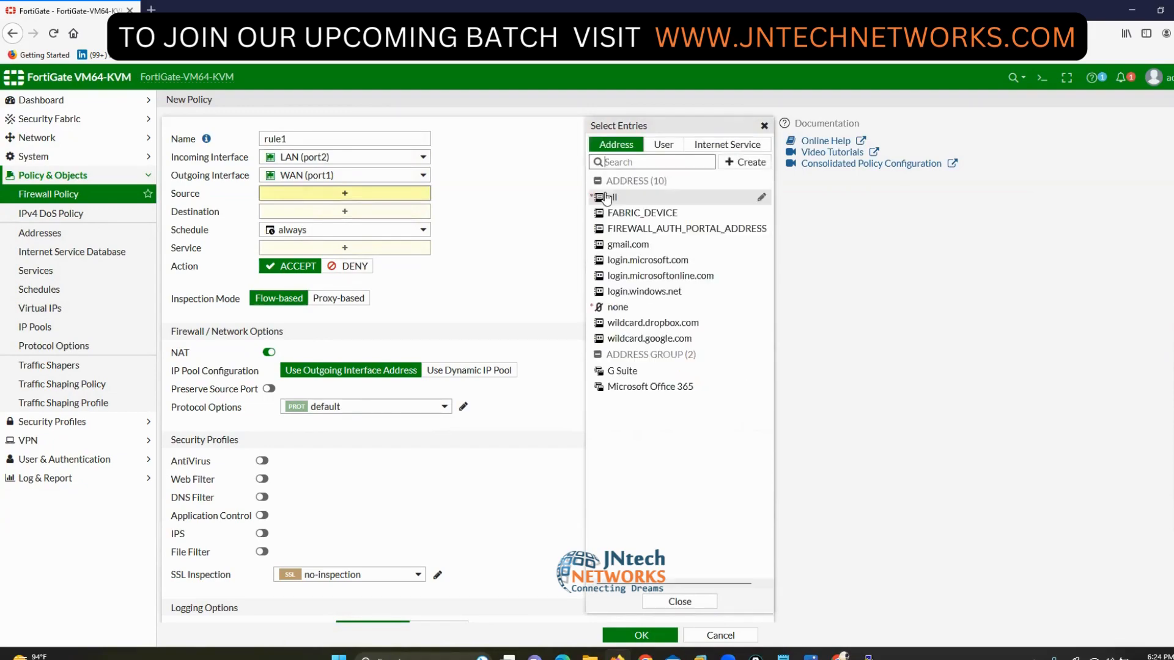
{"action": "left_click", "coordinate": [612, 197]}
{"action": "left_click", "coordinate": [419, 228]}
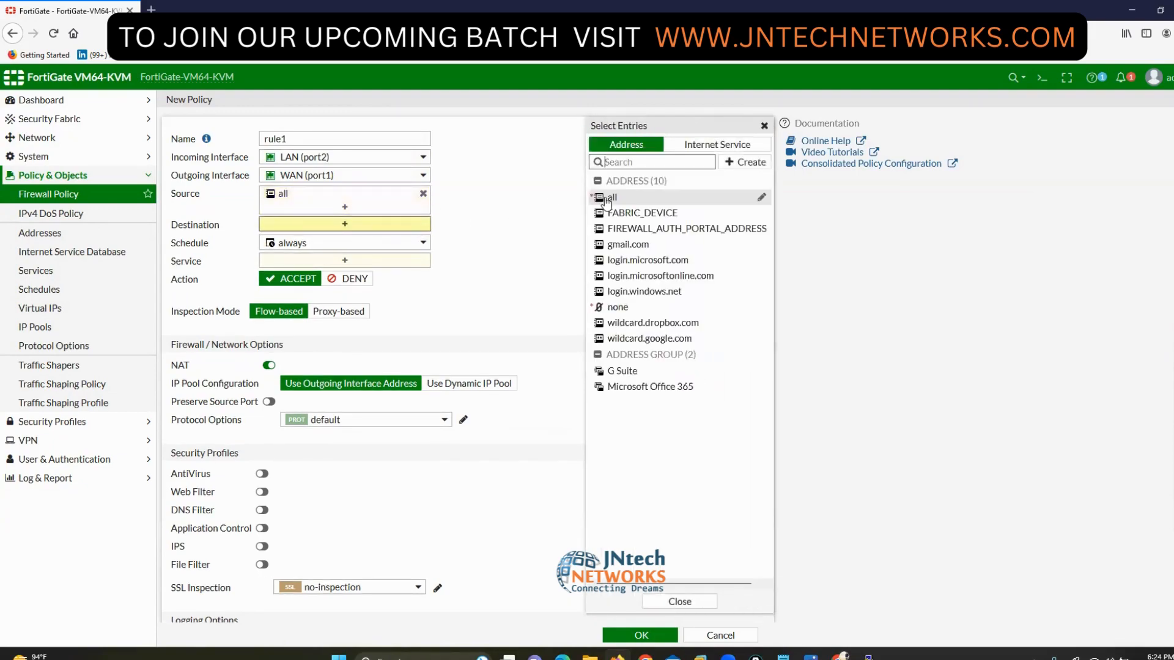
{"action": "left_click", "coordinate": [610, 197]}
{"action": "left_click", "coordinate": [385, 275]}
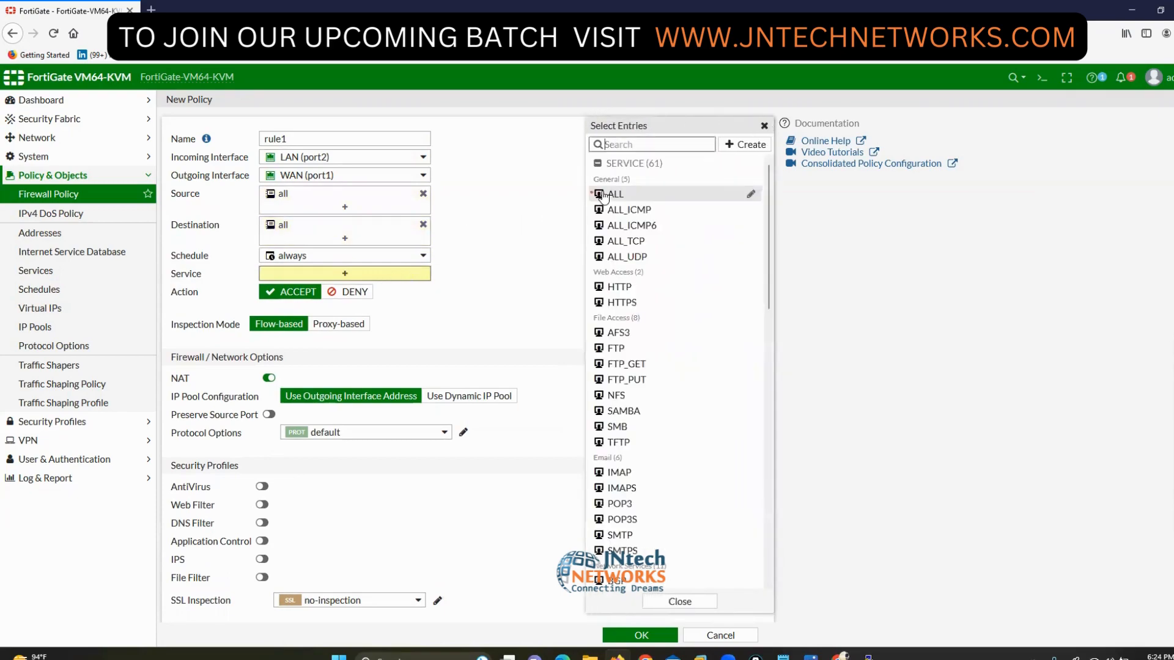
{"action": "left_click", "coordinate": [611, 196]}
{"action": "left_click", "coordinate": [205, 305]}
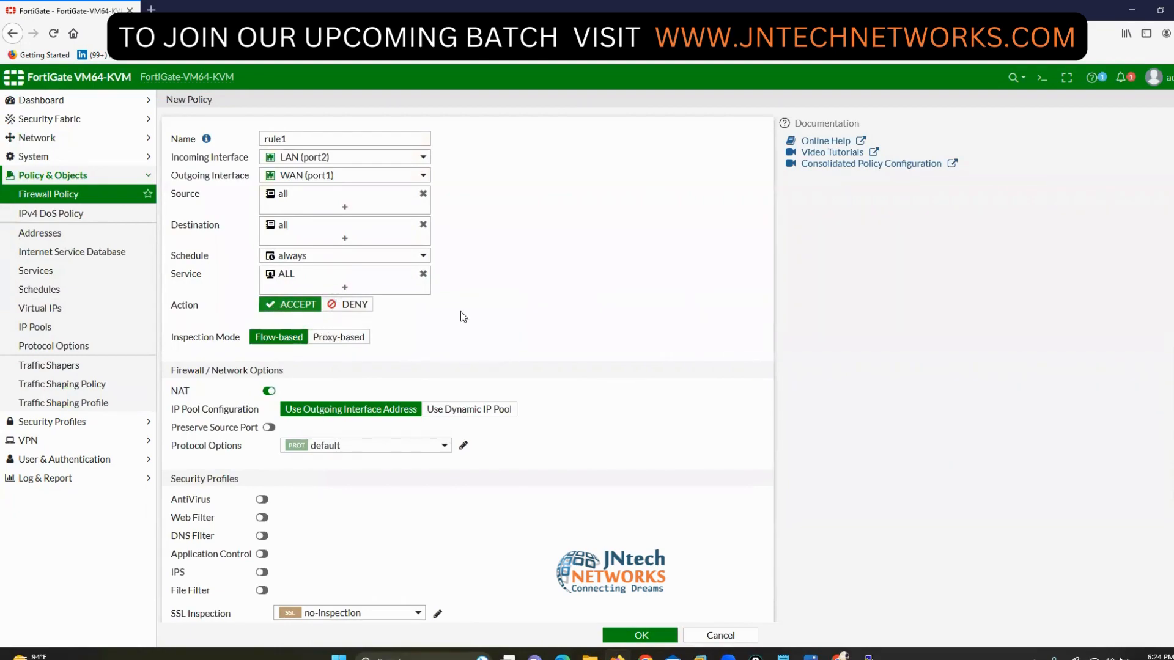
{"action": "scroll", "coordinate": [574, 369], "scroll_direction": "down", "scroll_amount": 3}
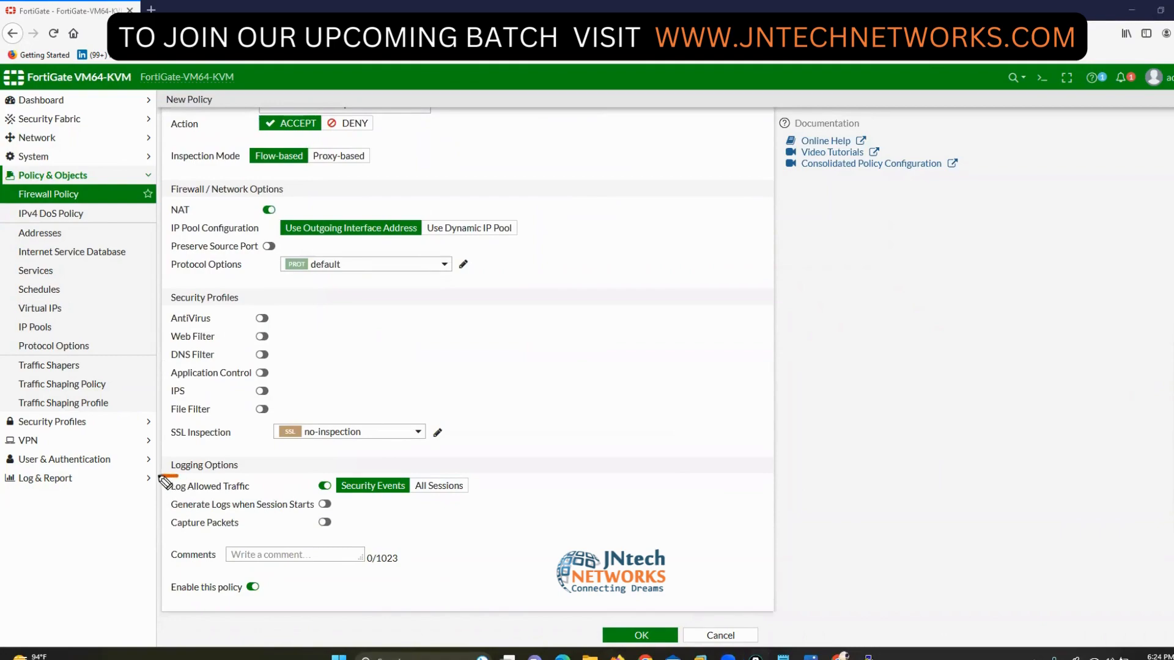
- Turn on Log Allowed Traffic with All Sessions for rule1 and save the policy
{"action": "mouse_move", "coordinate": [165, 481]}
{"action": "left_mouse_down"}
{"action": "mouse_move", "coordinate": [163, 493]}
{"action": "mouse_move", "coordinate": [186, 499]}
{"action": "mouse_move", "coordinate": [251, 496]}
{"action": "mouse_move", "coordinate": [273, 480]}
{"action": "mouse_move", "coordinate": [164, 475]}
{"action": "mouse_move", "coordinate": [161, 486]}
{"action": "left_mouse_up"}
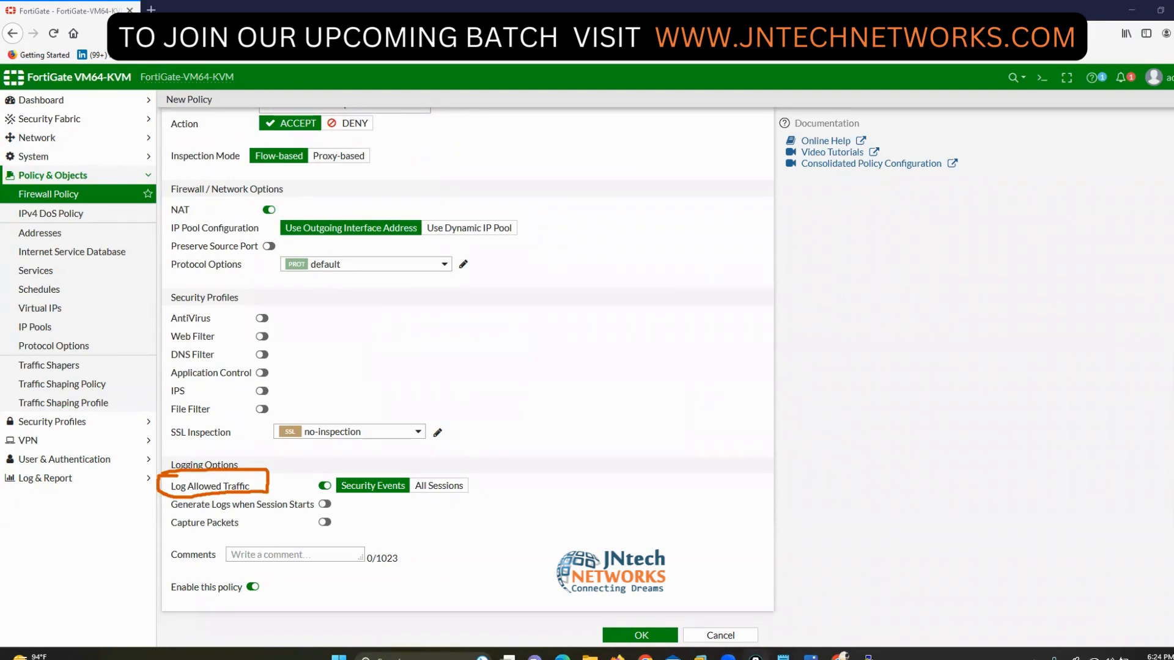
{"action": "left_click", "coordinate": [324, 487]}
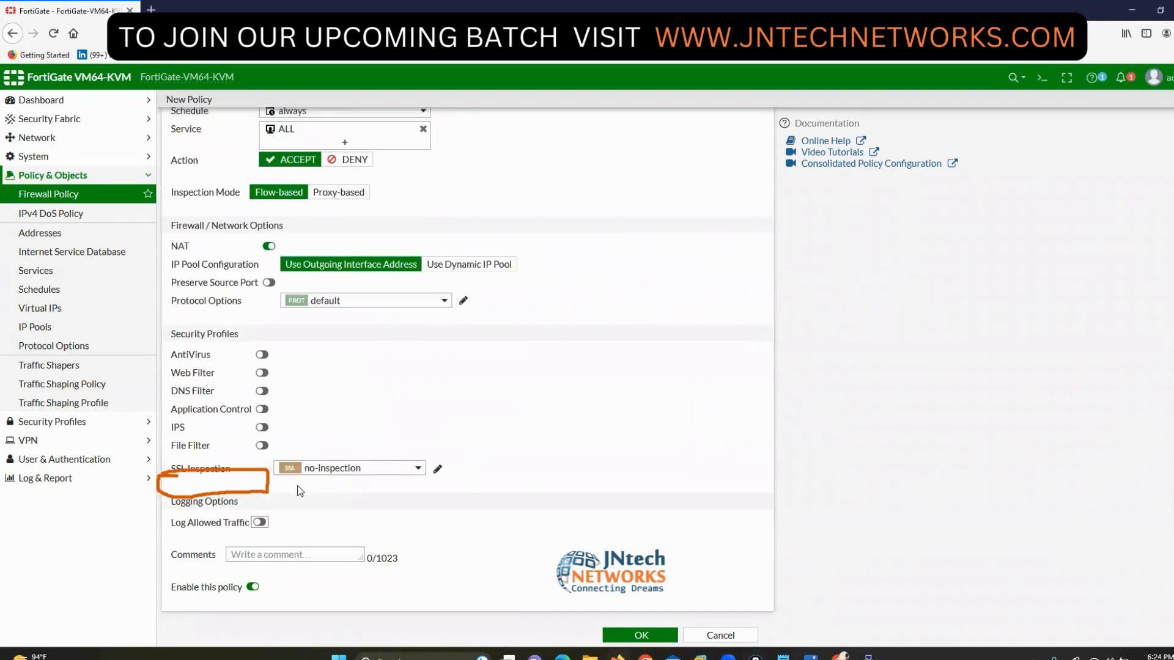
{"action": "left_click", "coordinate": [260, 522]}
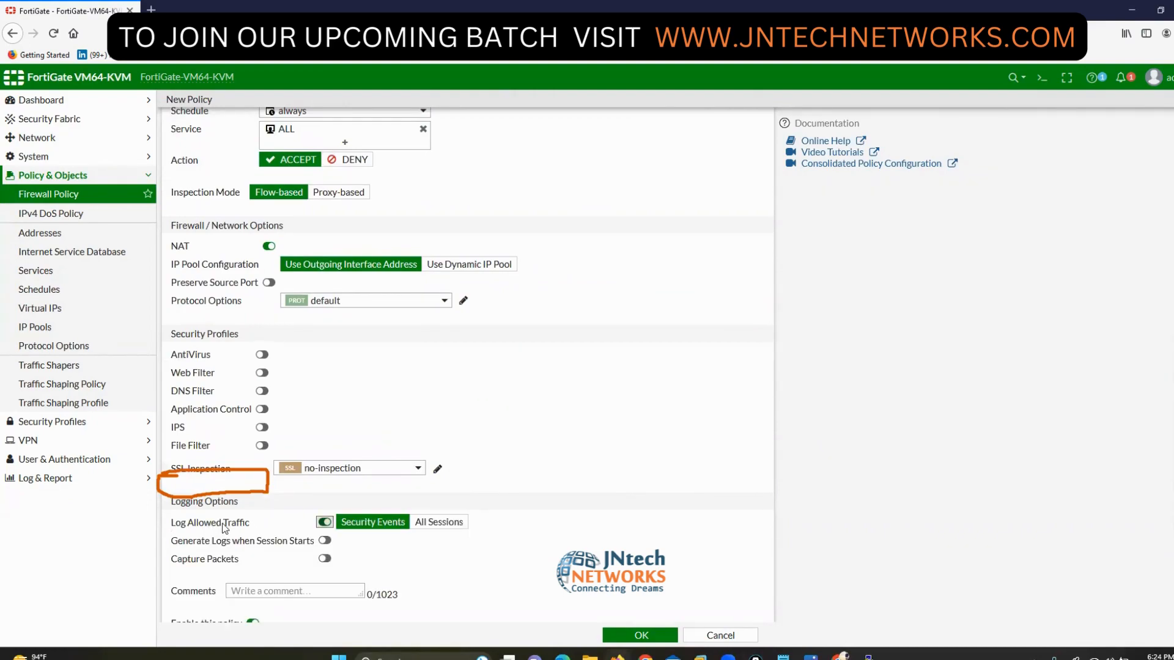
{"action": "mouse_move", "coordinate": [1154, 377]}
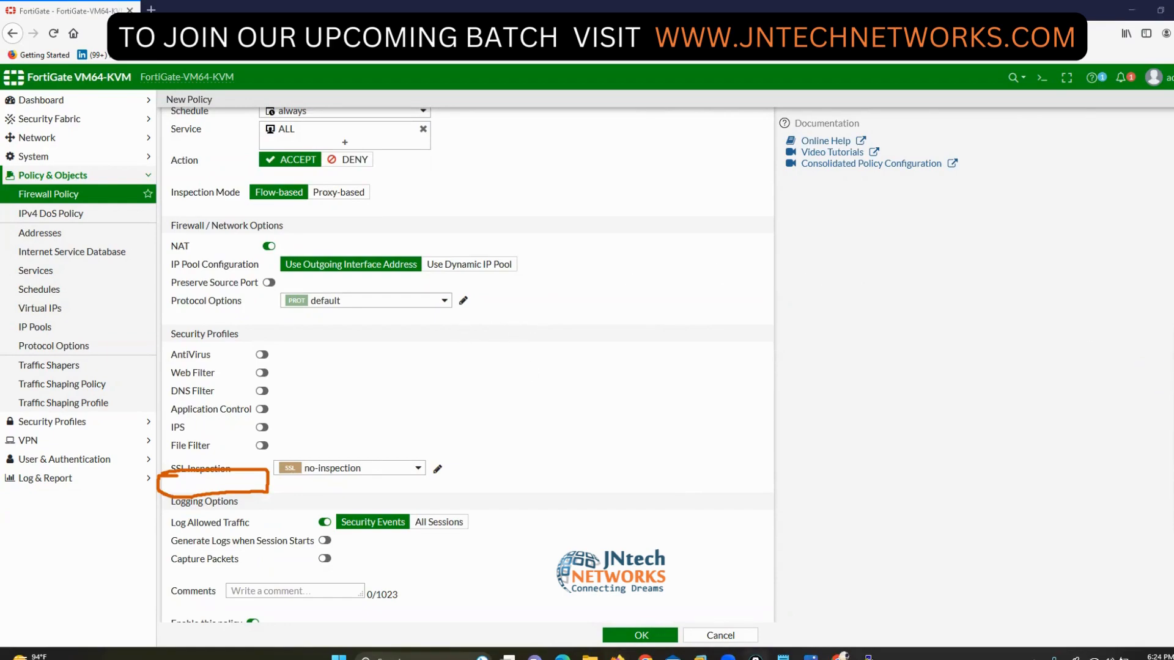
{"action": "left_click", "coordinate": [1168, 428]}
{"action": "mouse_move", "coordinate": [119, 388]}
{"action": "left_mouse_down"}
{"action": "mouse_move", "coordinate": [282, 431]}
{"action": "mouse_move", "coordinate": [339, 502]}
{"action": "left_mouse_up"}
{"action": "mouse_move", "coordinate": [732, 361]}
{"action": "left_mouse_down"}
{"action": "mouse_move", "coordinate": [519, 371]}
{"action": "mouse_move", "coordinate": [436, 486]}
{"action": "left_mouse_up"}
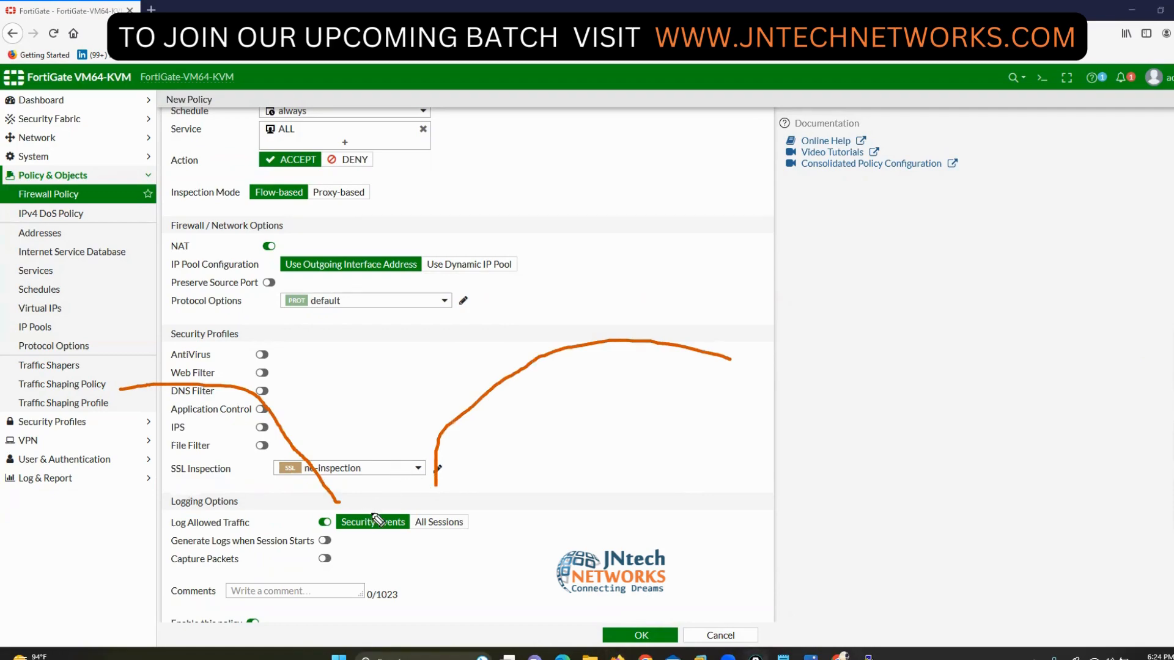
{"action": "mouse_move", "coordinate": [387, 505]}
{"action": "left_mouse_down"}
{"action": "mouse_move", "coordinate": [327, 502]}
{"action": "mouse_move", "coordinate": [321, 538]}
{"action": "mouse_move", "coordinate": [412, 538]}
{"action": "mouse_move", "coordinate": [411, 508]}
{"action": "mouse_move", "coordinate": [385, 505]}
{"action": "left_mouse_up"}
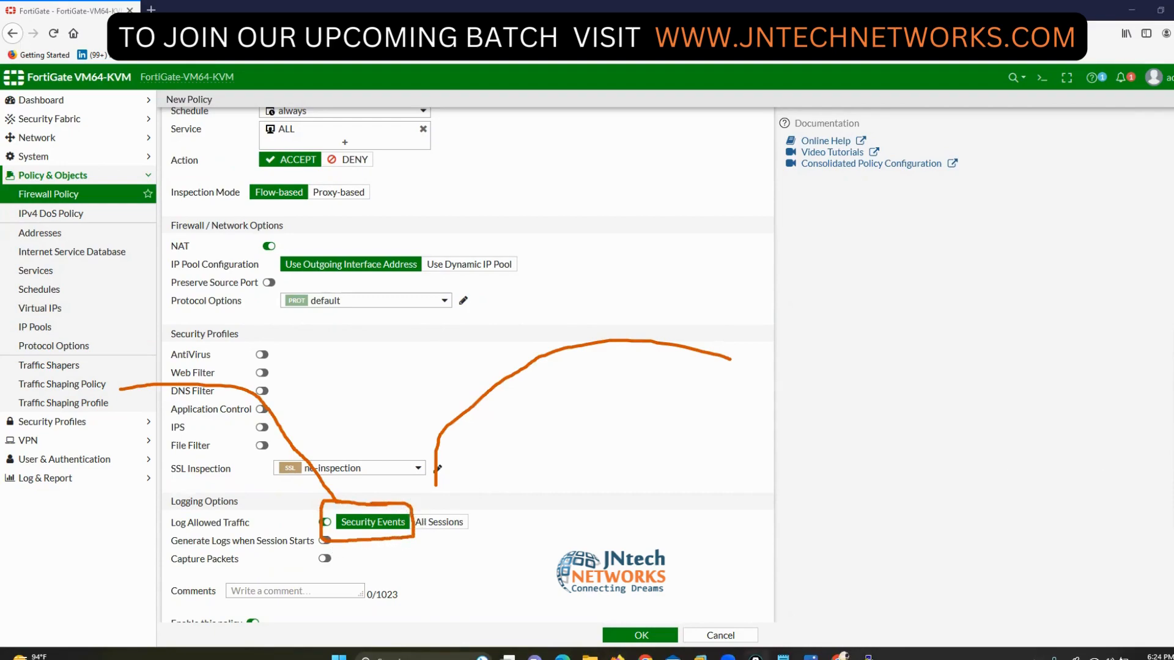
{"action": "left_click", "coordinate": [1088, 446]}
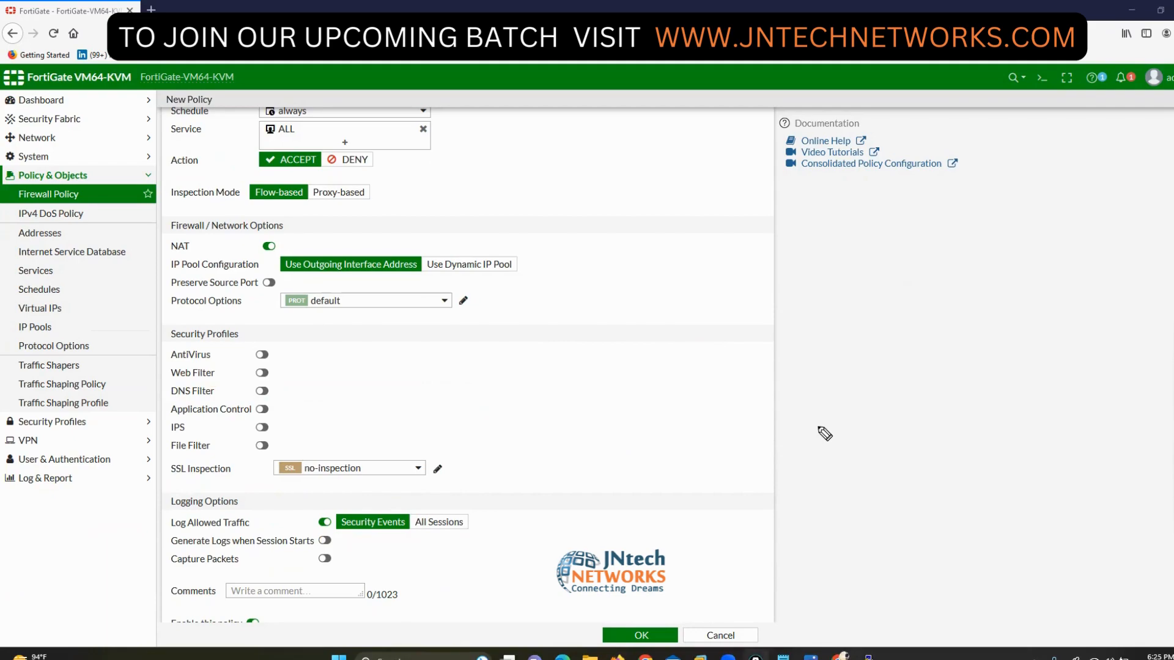
{"action": "mouse_move", "coordinate": [468, 508]}
{"action": "left_mouse_down"}
{"action": "mouse_move", "coordinate": [418, 509]}
{"action": "mouse_move", "coordinate": [410, 530]}
{"action": "mouse_move", "coordinate": [478, 536]}
{"action": "mouse_move", "coordinate": [475, 516]}
{"action": "left_mouse_up"}
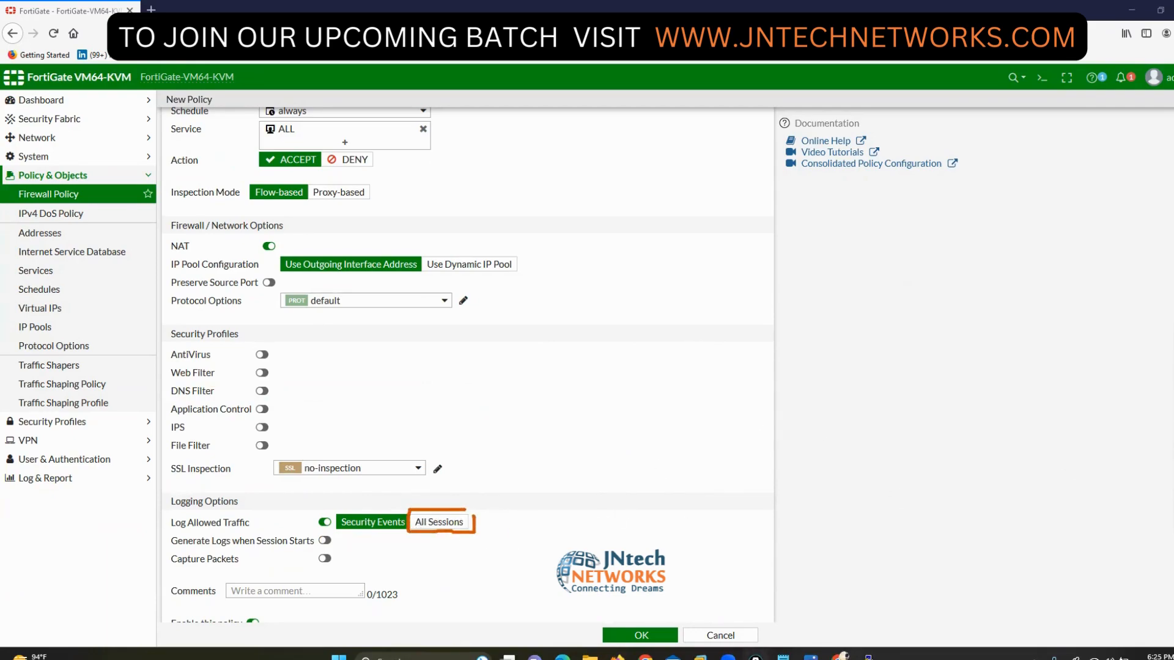
{"action": "key", "text": "Escape"}
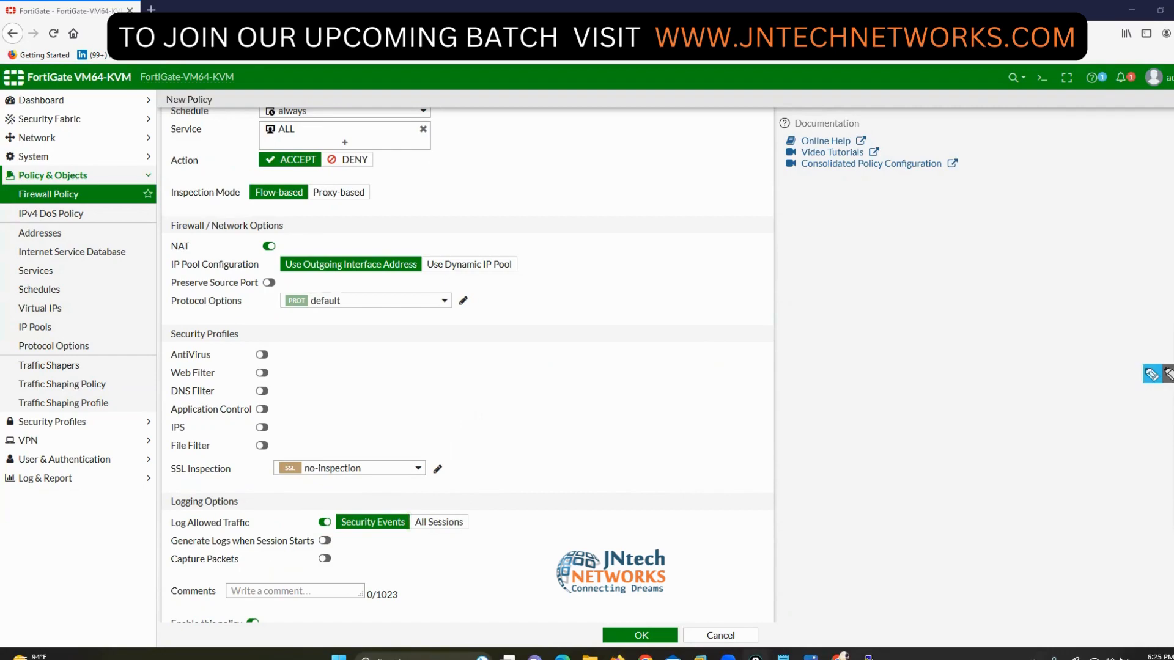
{"action": "left_click", "coordinate": [442, 522]}
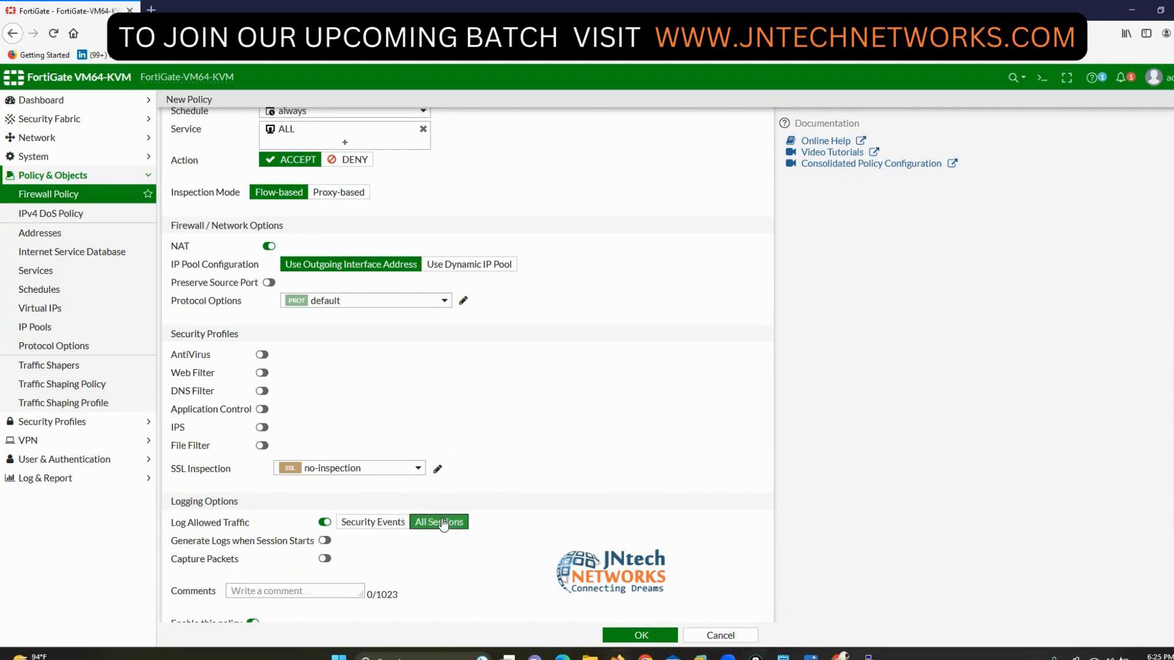
{"action": "left_click", "coordinate": [645, 637]}
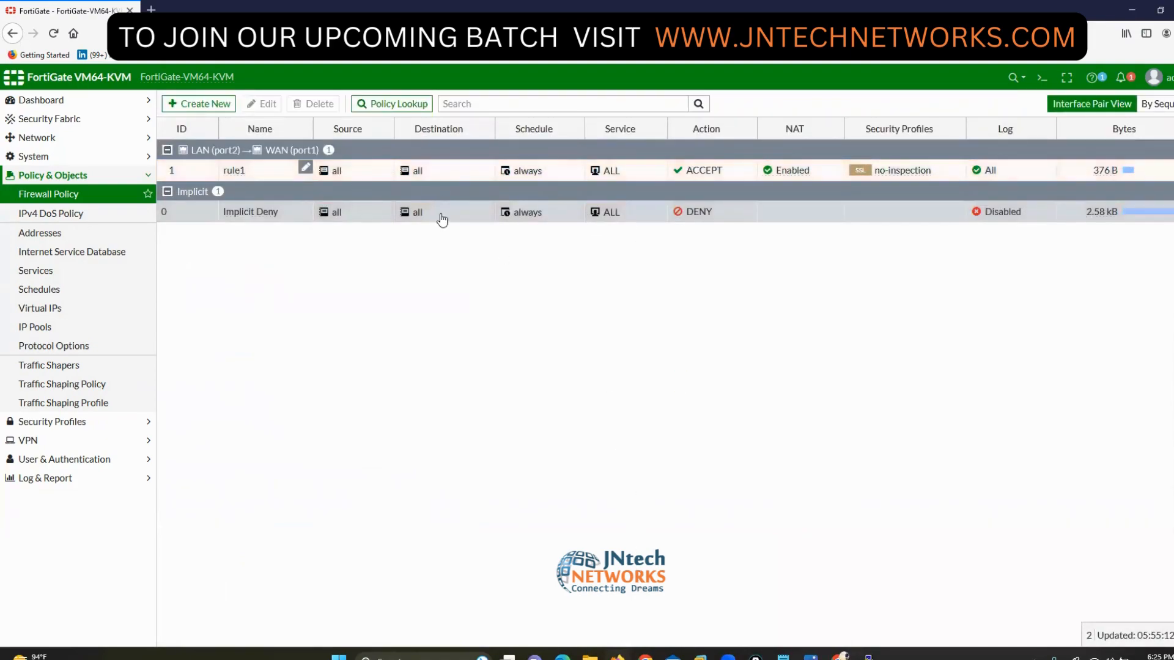
- Open the Win test PC's console in EVE-NG and sign in to Windows 7 with its password
{"action": "key", "text": "alt+Tab"}
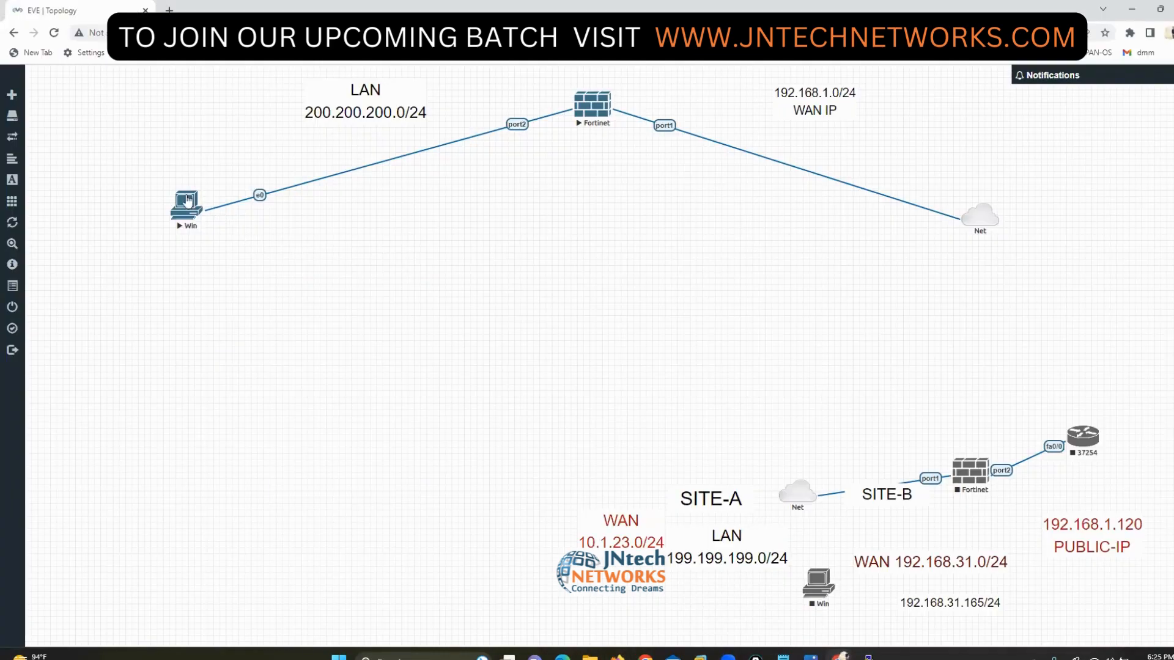
{"action": "left_click", "coordinate": [186, 205]}
{"action": "left_click", "coordinate": [639, 120]}
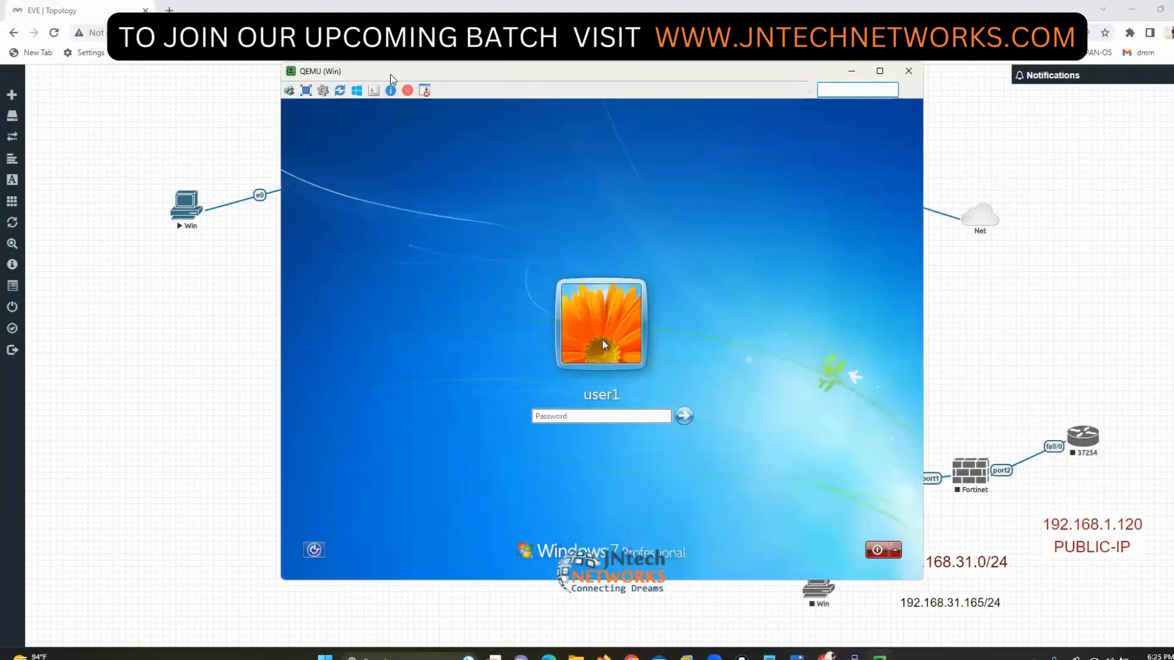
{"action": "left_click_drag", "start_coordinate": [393, 74], "coordinate": [273, 89]}
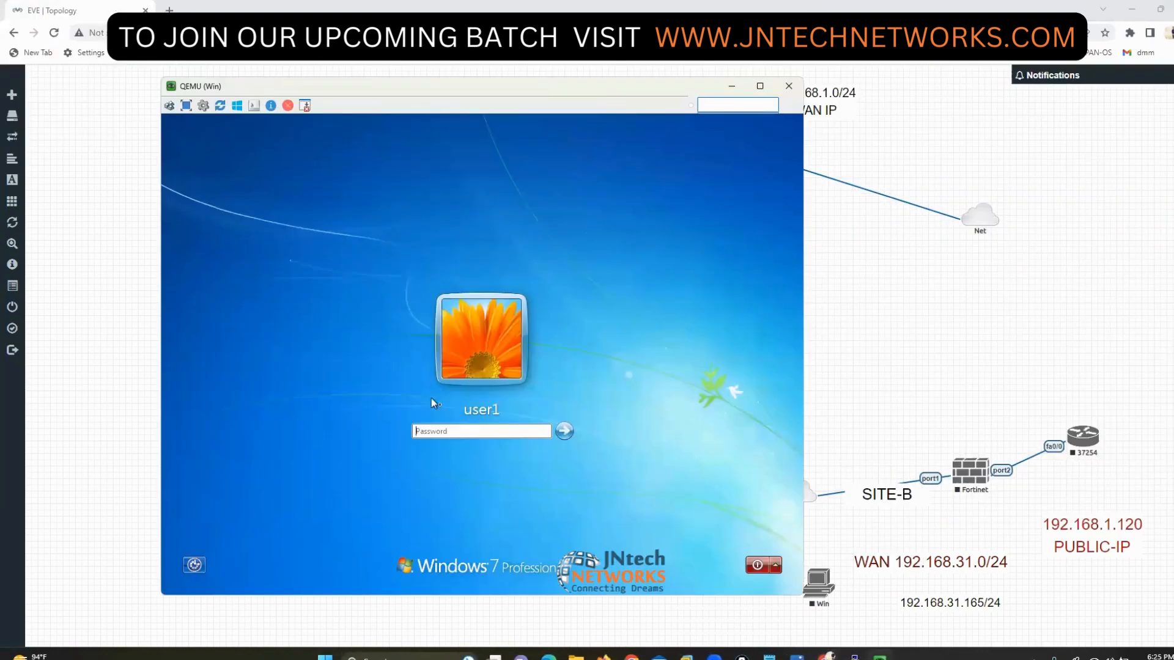
{"action": "left_click", "coordinate": [462, 431]}
{"action": "type", "text": "123"}
{"action": "key", "text": "Return"}
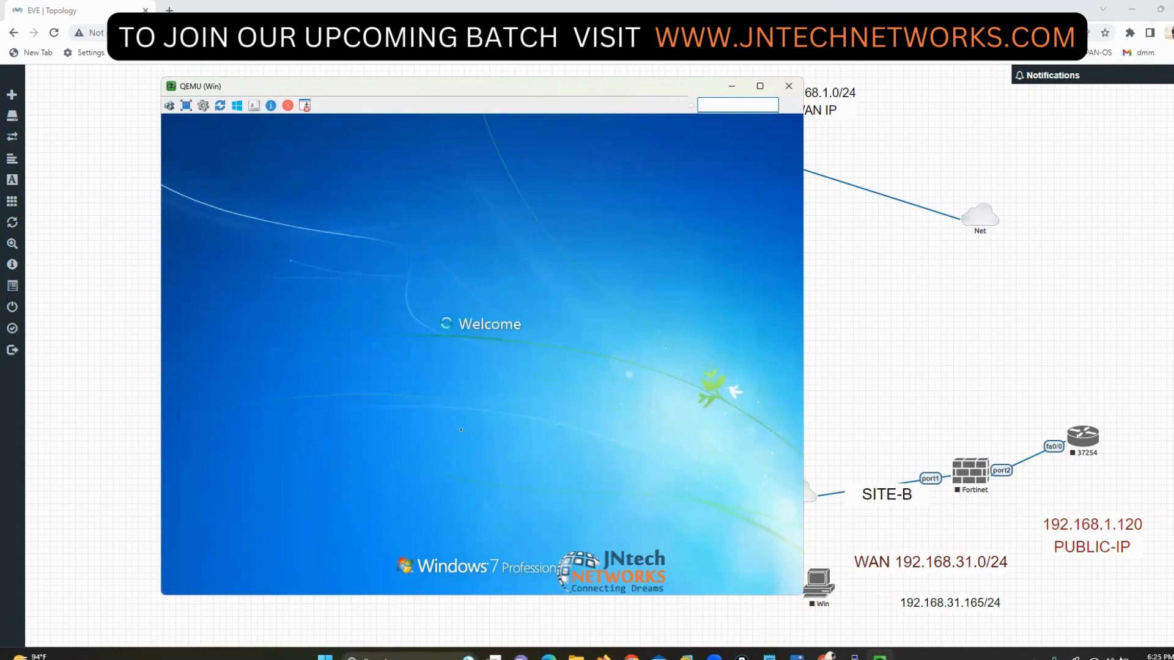
{"action": "left_click_drag", "start_coordinate": [448, 95], "coordinate": [335, 101]}
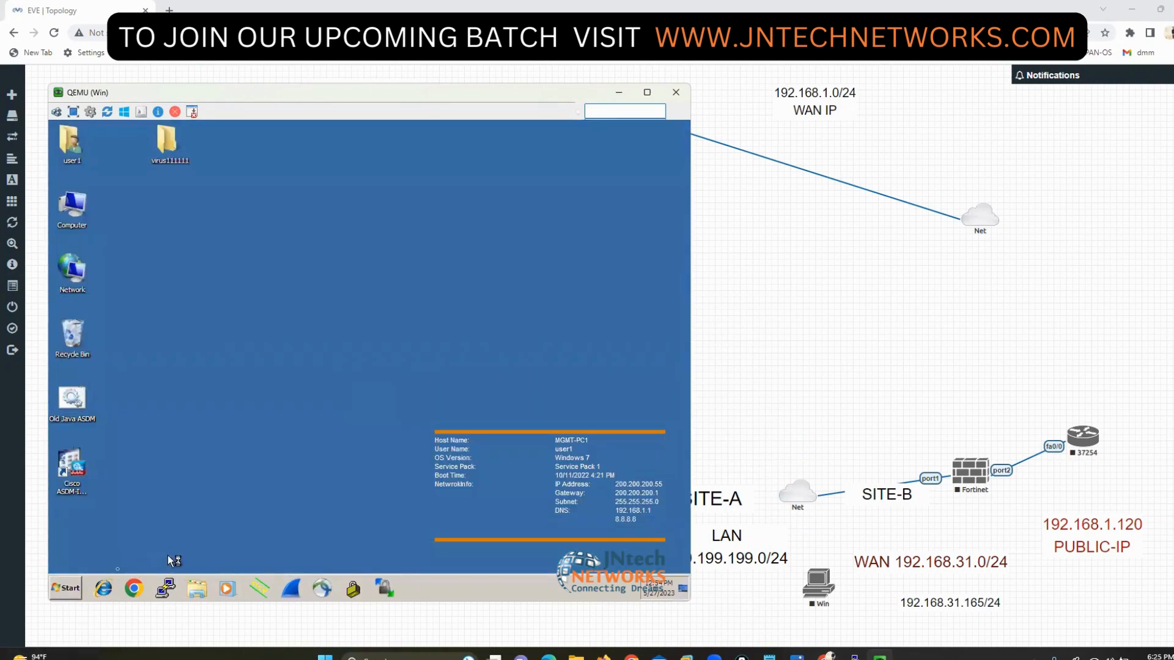
- Launch a CMD command prompt from Start > Run
{"action": "left_click", "coordinate": [65, 588]}
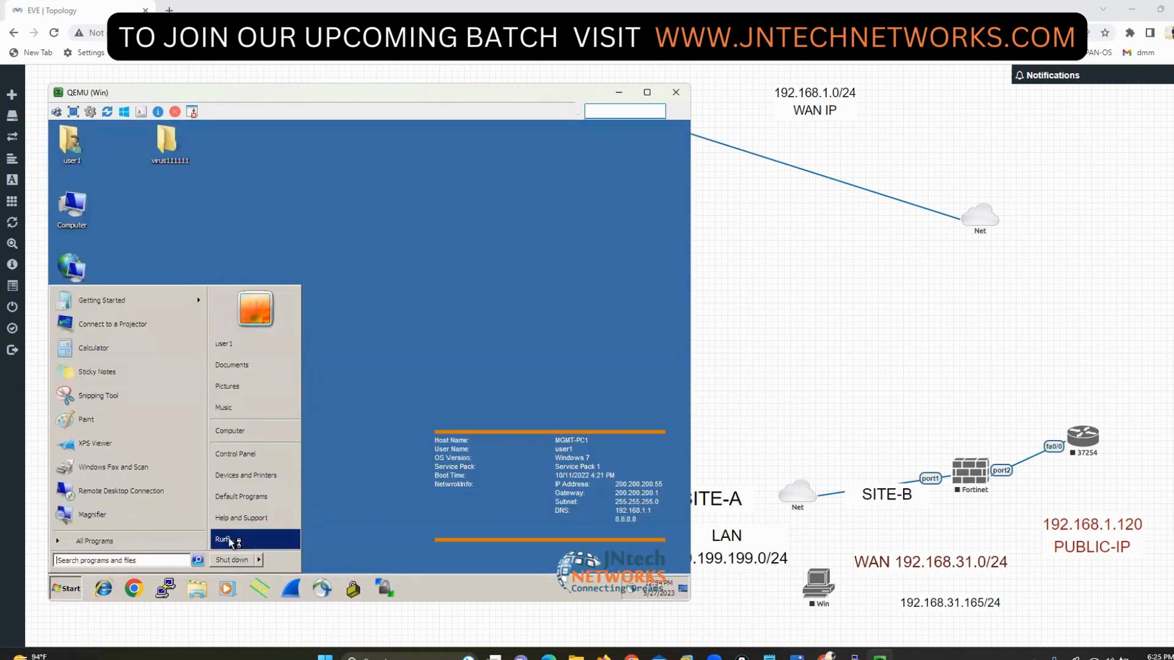
{"action": "left_click", "coordinate": [230, 540]}
{"action": "key", "text": "Return"}
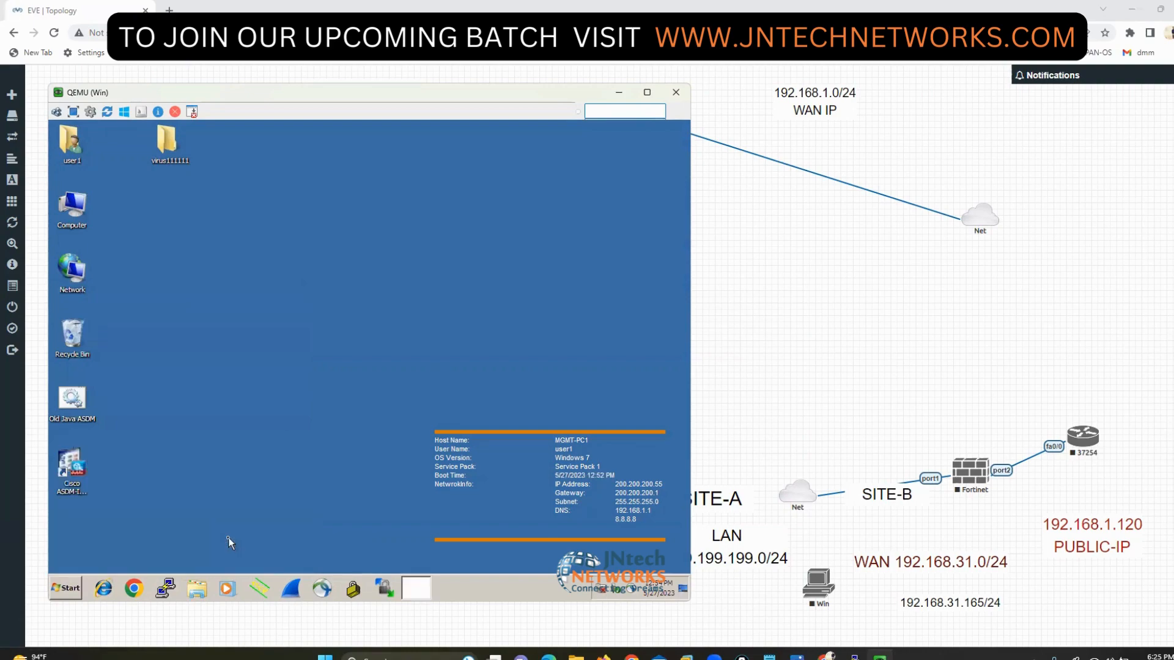
- Check the address with ipconfig, then ping google.com and facebook.com with 0% loss
{"action": "type", "text": "ipconfi"}
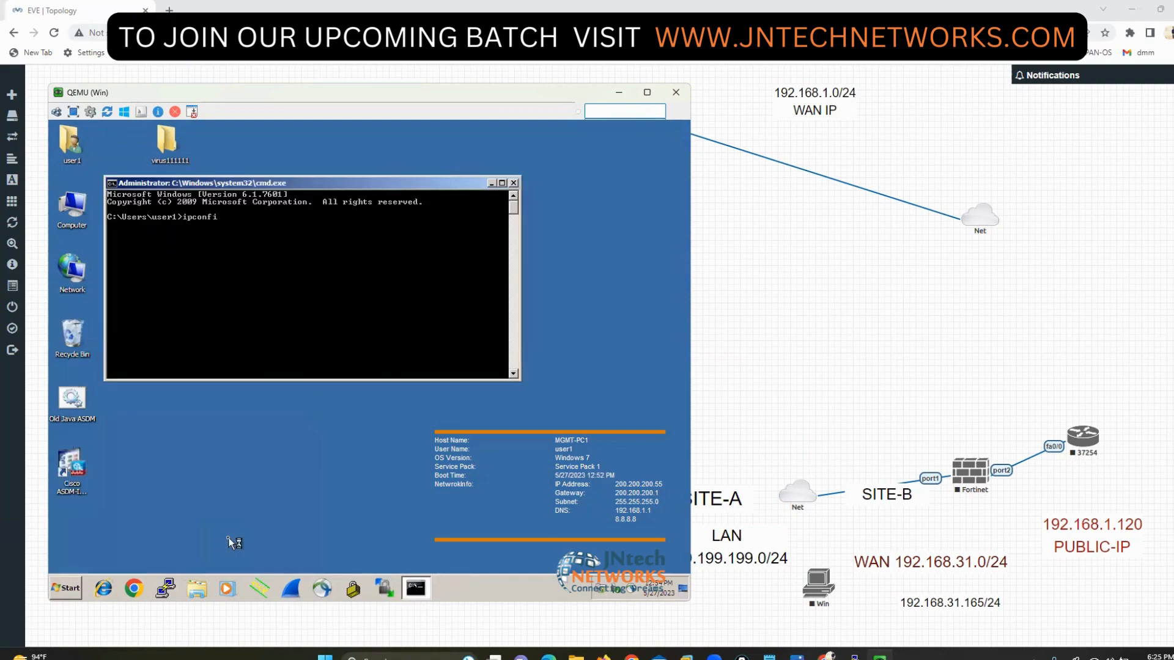
{"action": "type", "text": "g"}
{"action": "key", "text": "Return"}
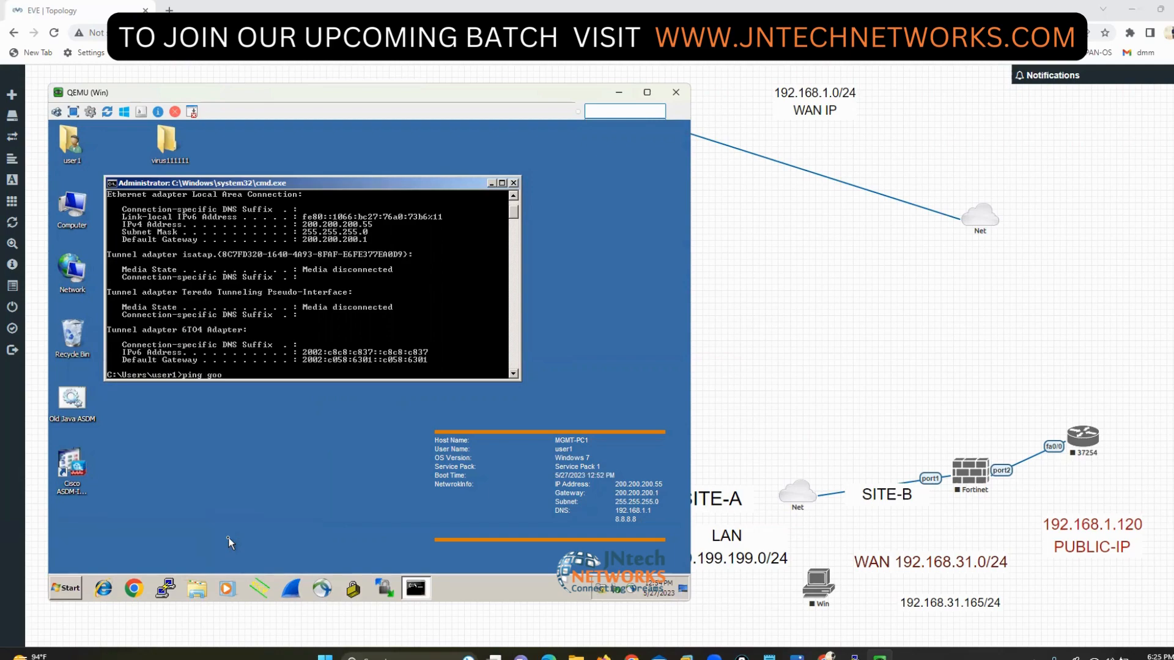
{"action": "key", "text": "Return"}
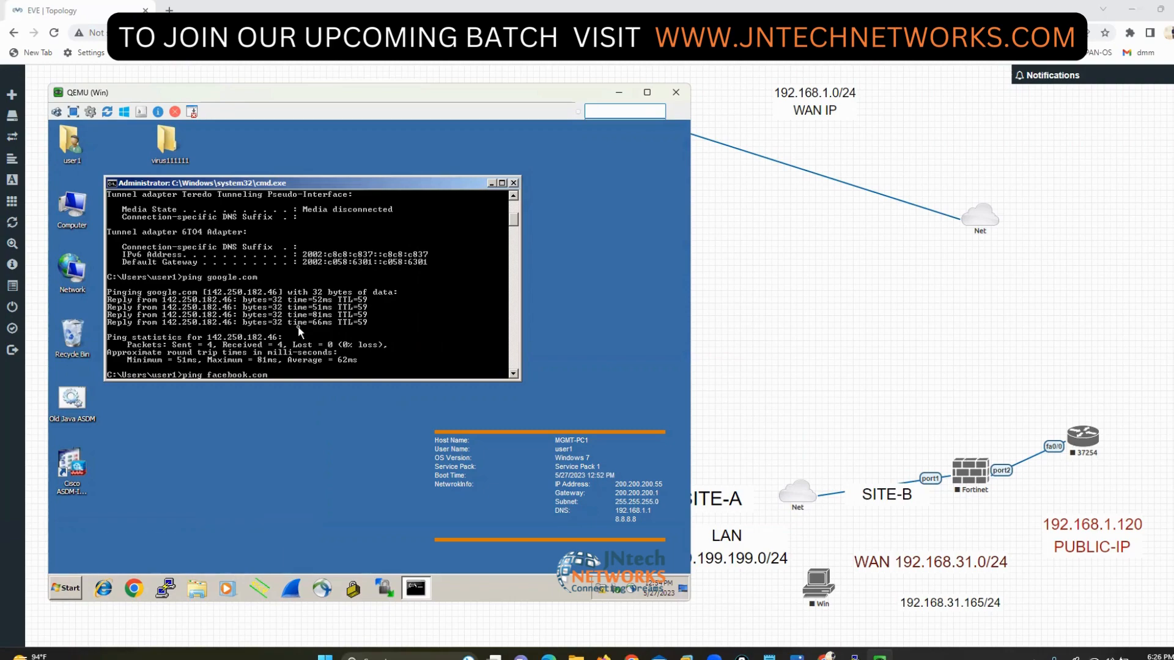
{"action": "key", "text": "Return"}
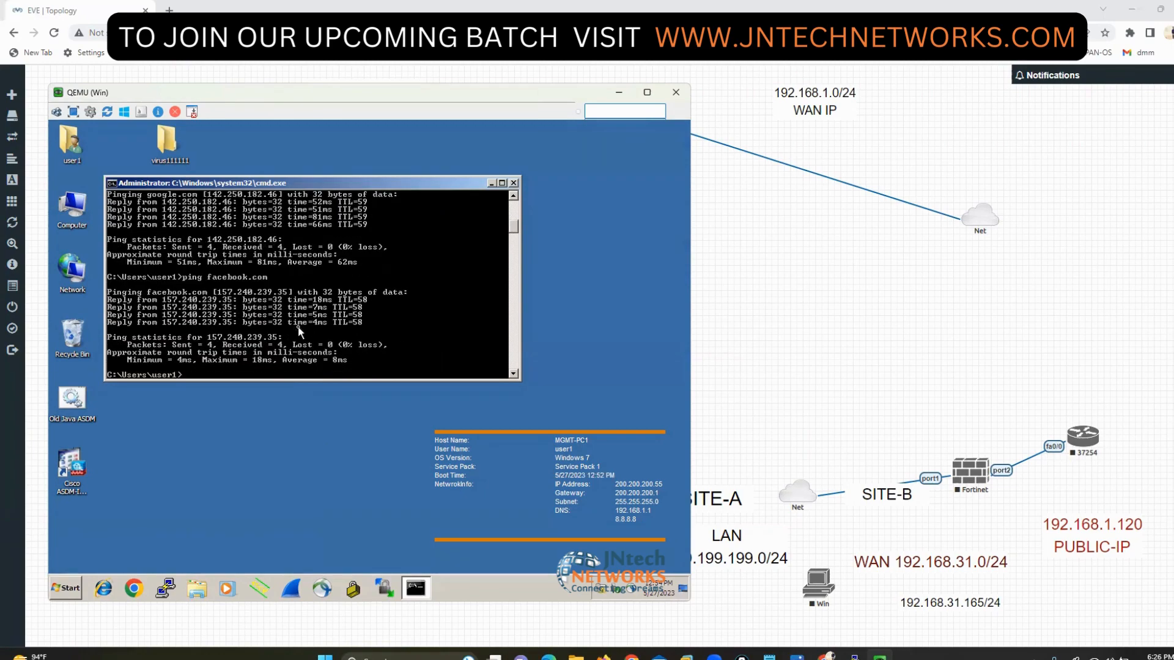
- Launch Chrome on the test PC, dismiss the update warning, and load google.com
{"action": "left_click", "coordinate": [140, 594]}
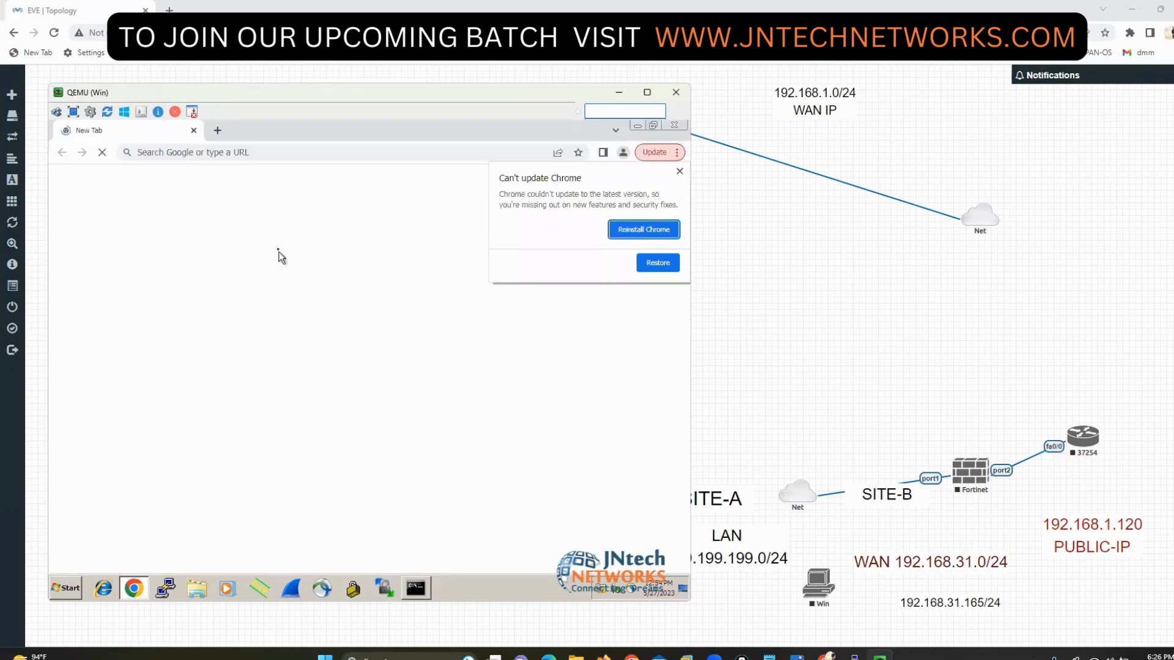
{"action": "left_click", "coordinate": [679, 172]}
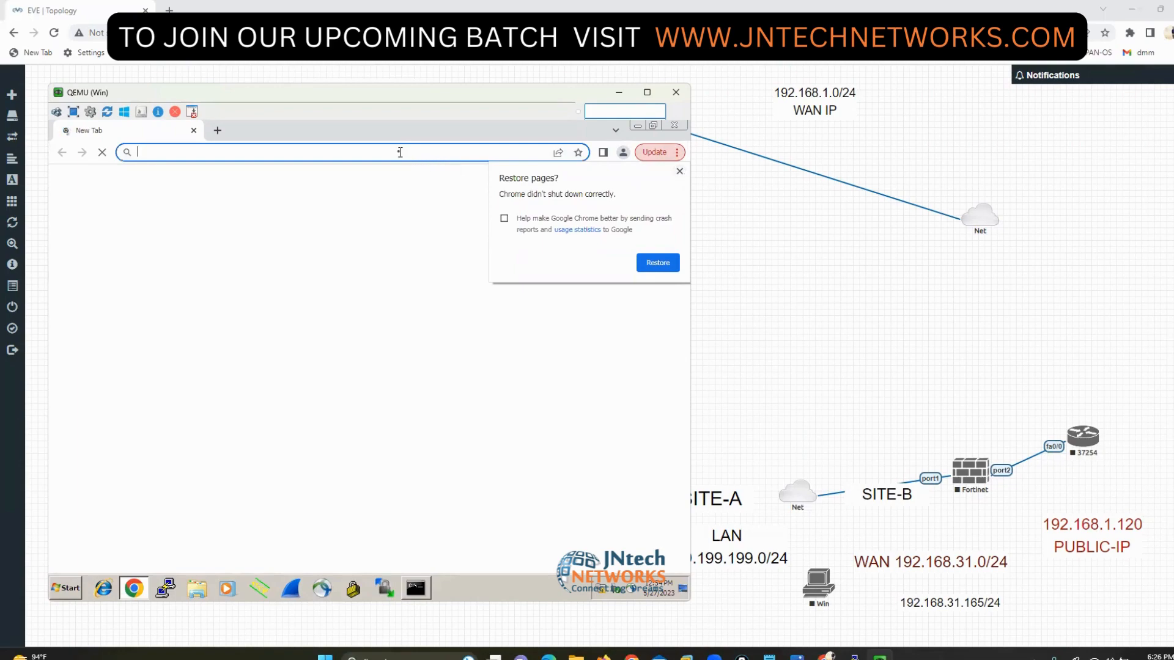
{"action": "type", "text": "google.com"}
{"action": "key", "text": "Return"}
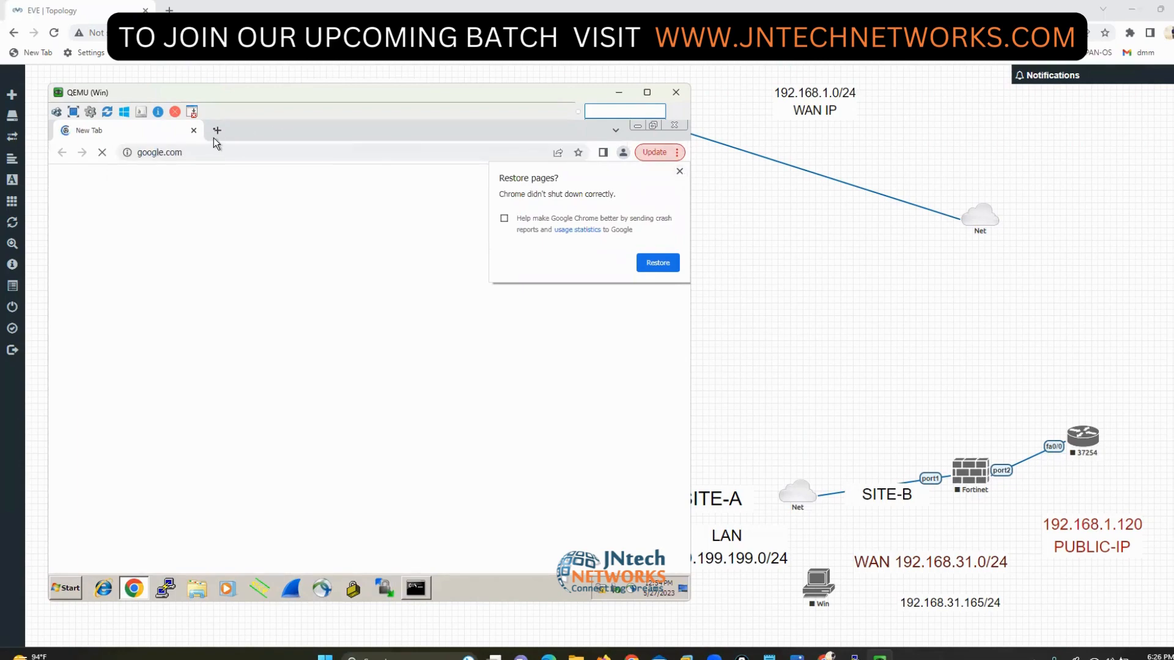
- Load facebook.com in a second tab, then return to the google.com tab
{"action": "left_click", "coordinate": [217, 131]}
{"action": "type", "text": "fa"}
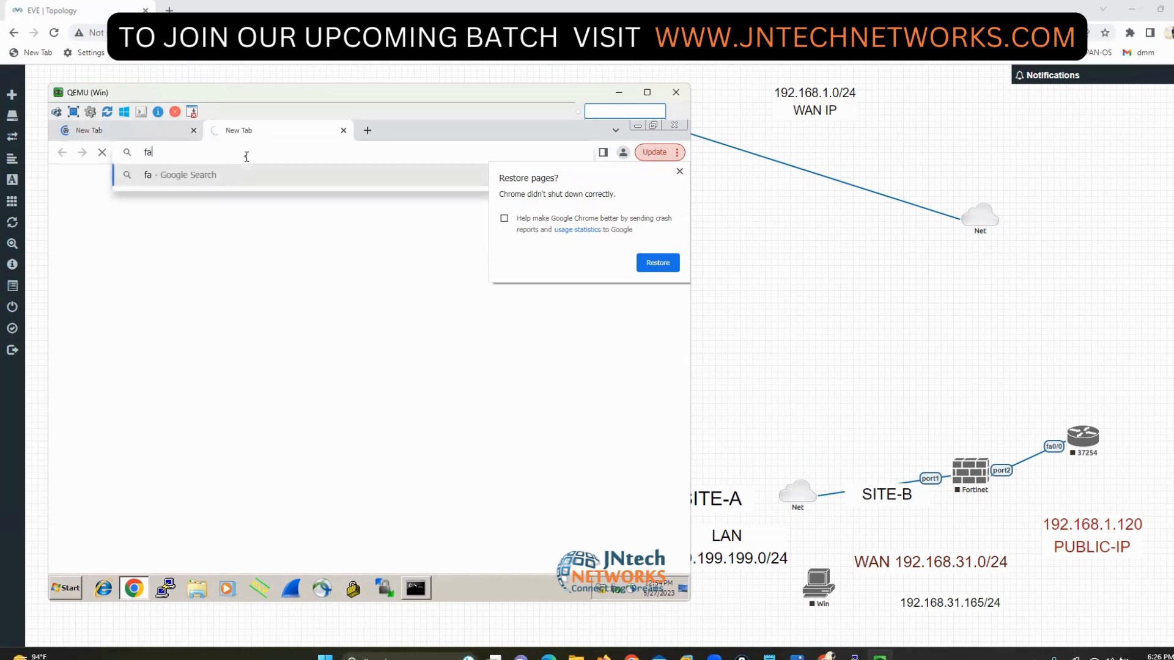
{"action": "type", "text": "cebook.com"}
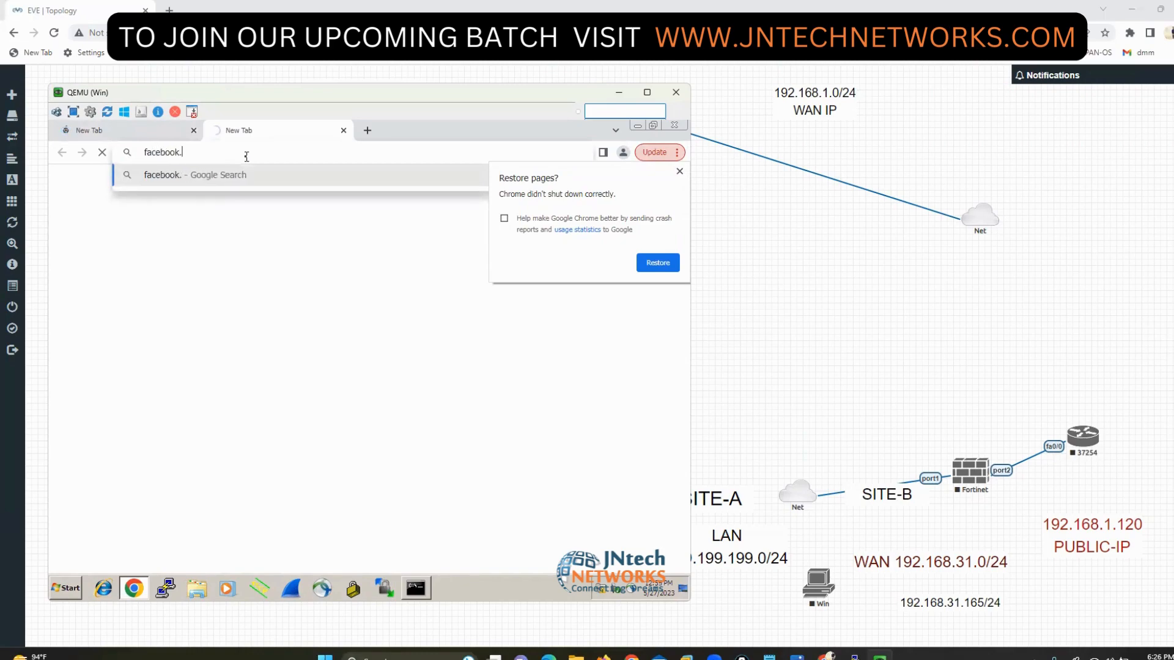
{"action": "key", "text": "Return"}
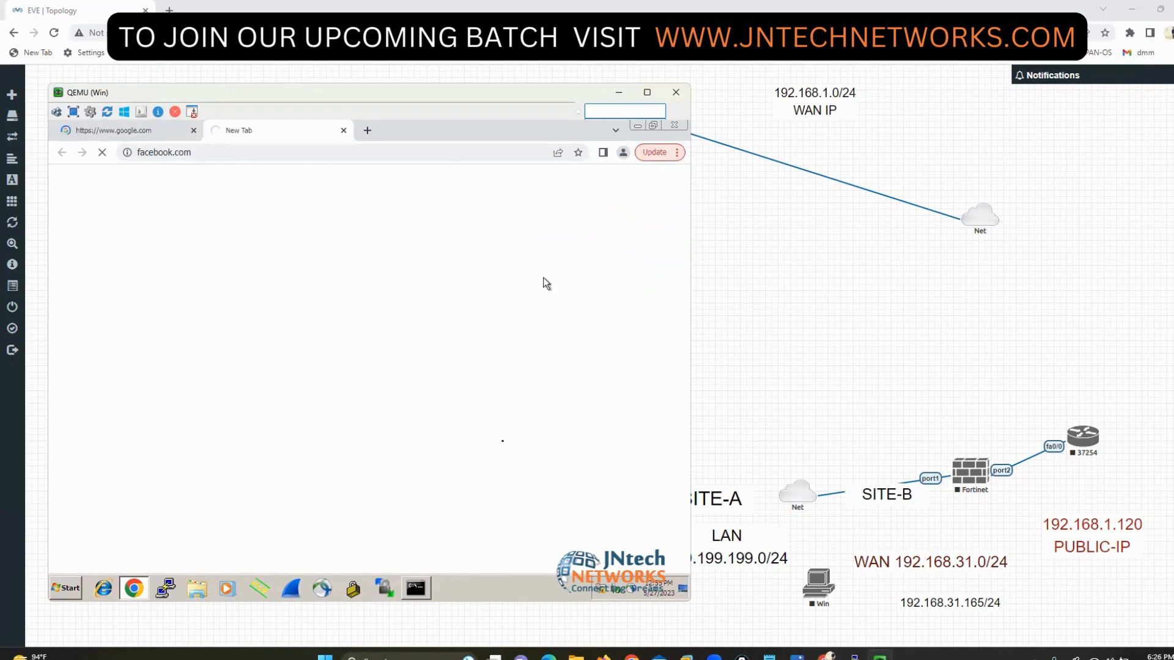
{"action": "left_click", "coordinate": [142, 131]}
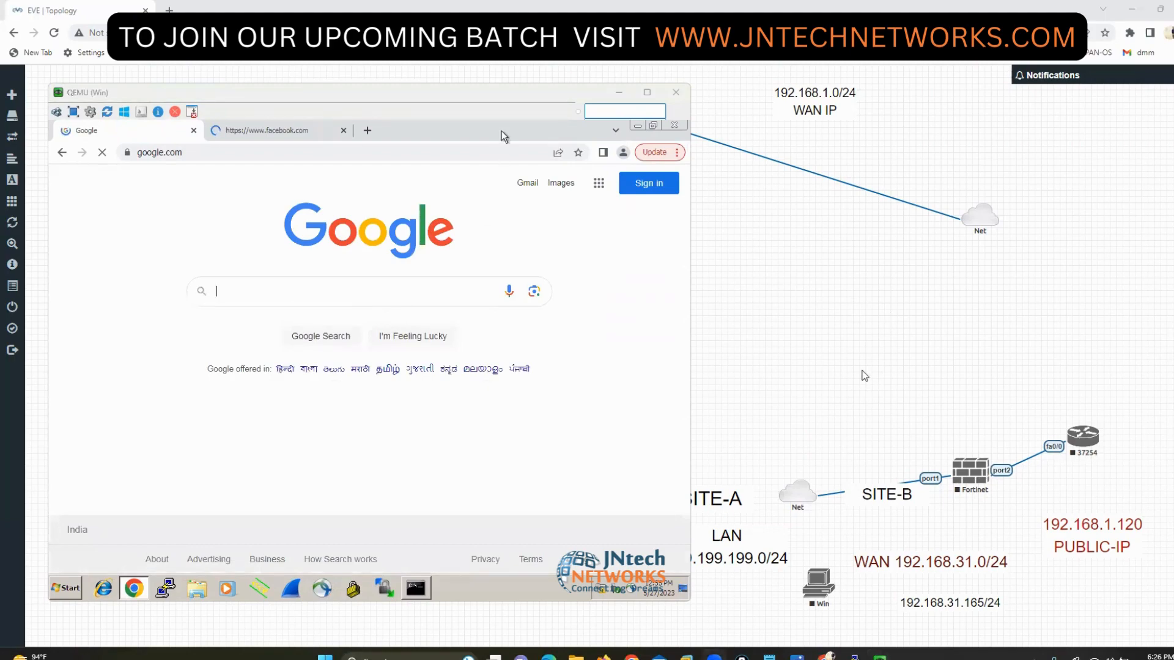
{"action": "left_click", "coordinate": [865, 376]}
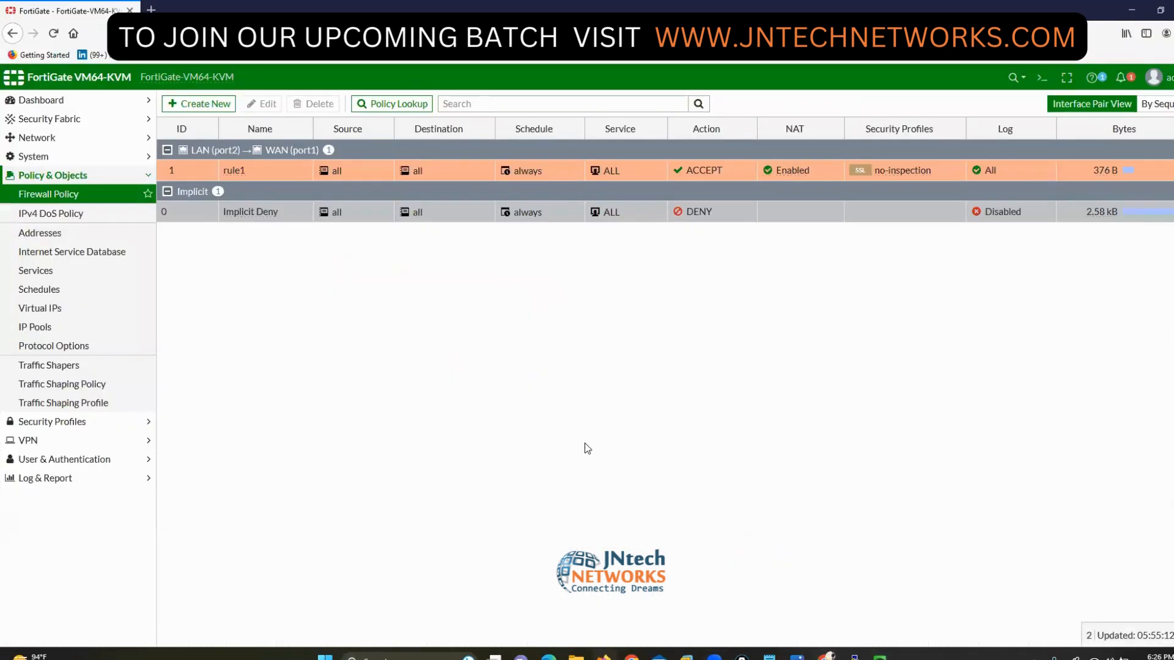
- Show the Log & Report Forward Traffic log with 200.200.200.55's sessions under rule1
{"action": "left_click", "coordinate": [52, 478]}
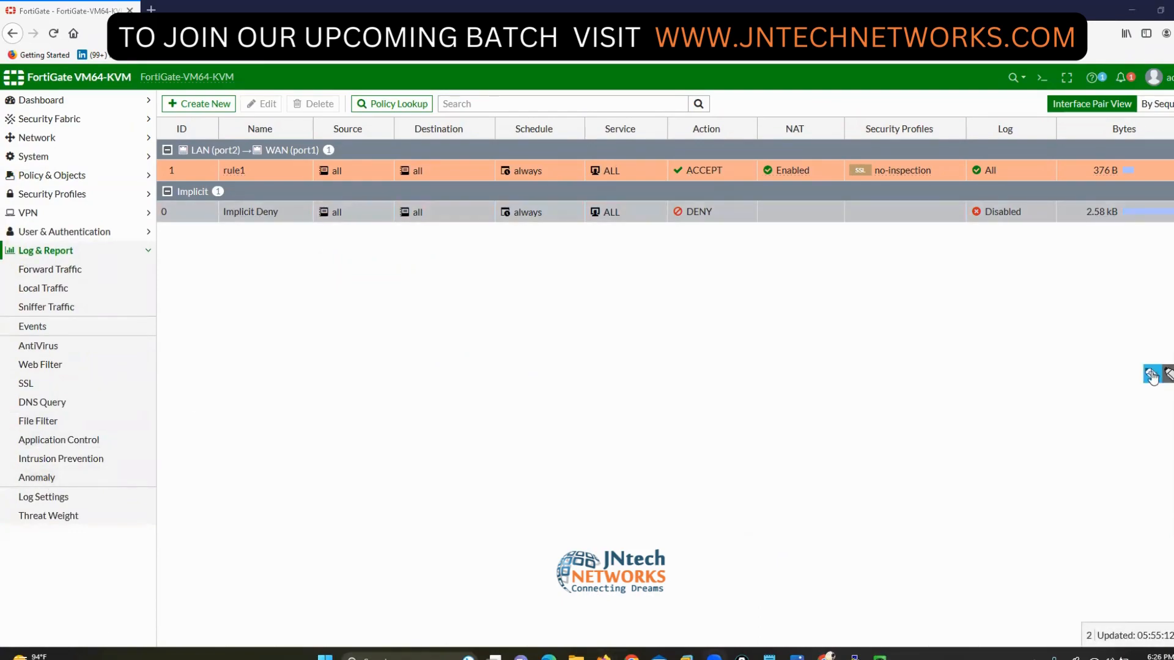
{"action": "mouse_move", "coordinate": [81, 256]}
{"action": "left_mouse_down"}
{"action": "mouse_move", "coordinate": [9, 257]}
{"action": "mouse_move", "coordinate": [7, 280]}
{"action": "mouse_move", "coordinate": [126, 272]}
{"action": "mouse_move", "coordinate": [85, 260]}
{"action": "left_mouse_up"}
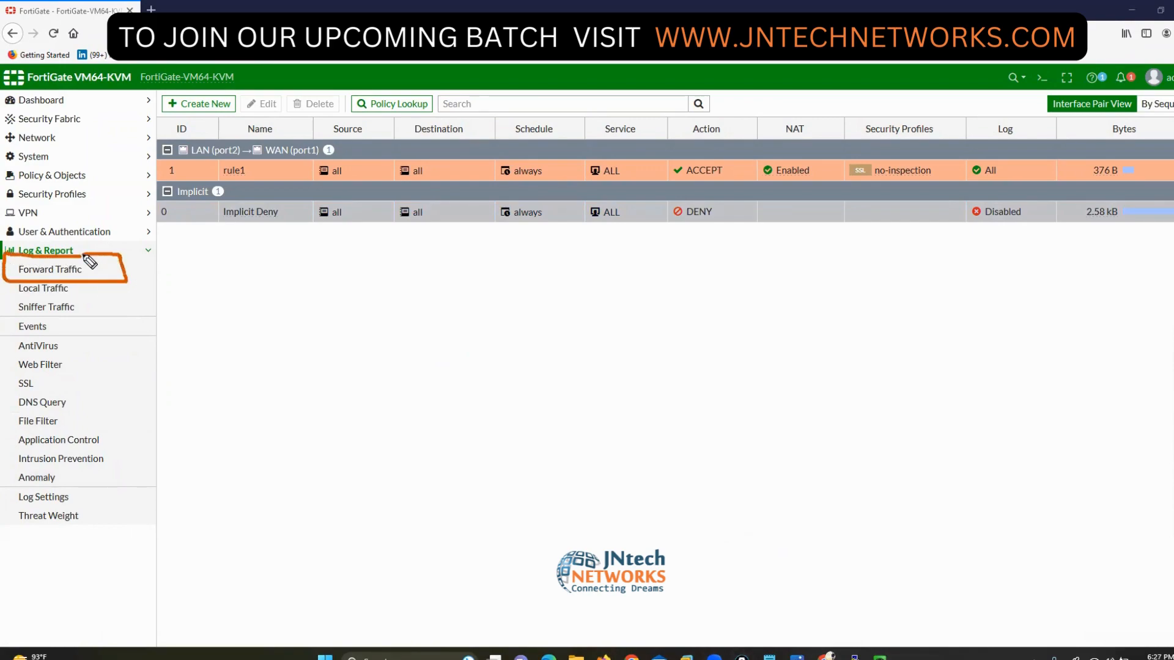
{"action": "key", "text": "Escape"}
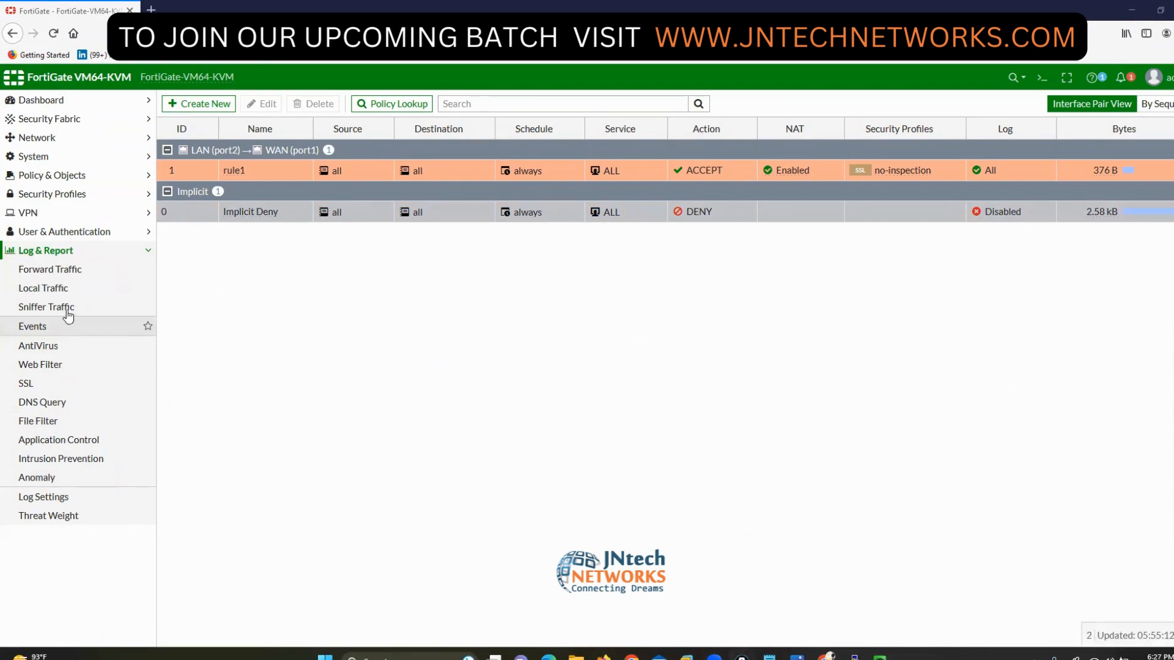
{"action": "left_click", "coordinate": [52, 270]}
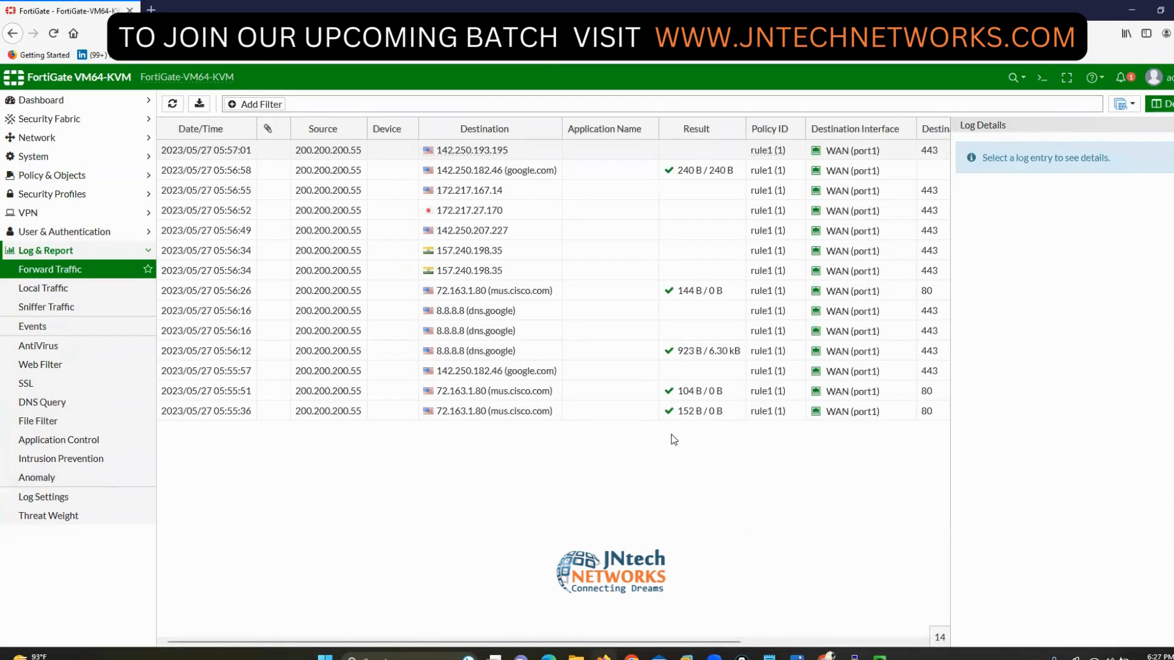
- Hide Log Details to reveal destination port, source interface and source port columns
{"action": "left_click", "coordinate": [1159, 104]}
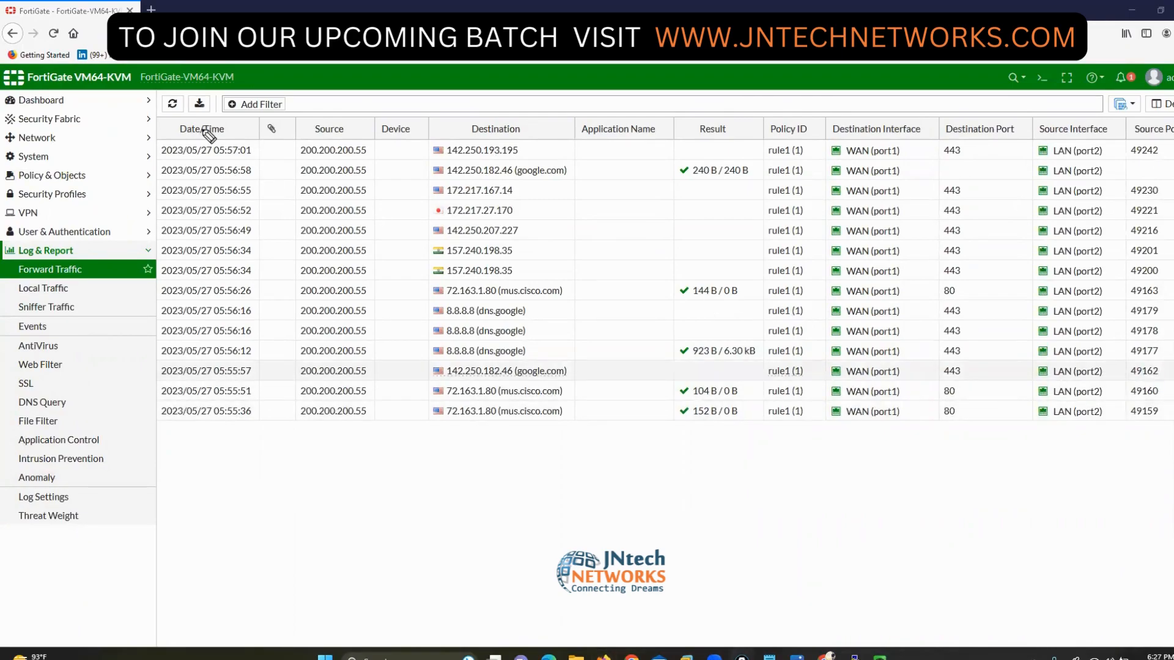
{"action": "mouse_move", "coordinate": [208, 112]}
{"action": "left_mouse_down"}
{"action": "mouse_move", "coordinate": [160, 137]}
{"action": "mouse_move", "coordinate": [247, 120]}
{"action": "left_mouse_up"}
{"action": "left_click_drag", "start_coordinate": [331, 117], "coordinate": [351, 116]}
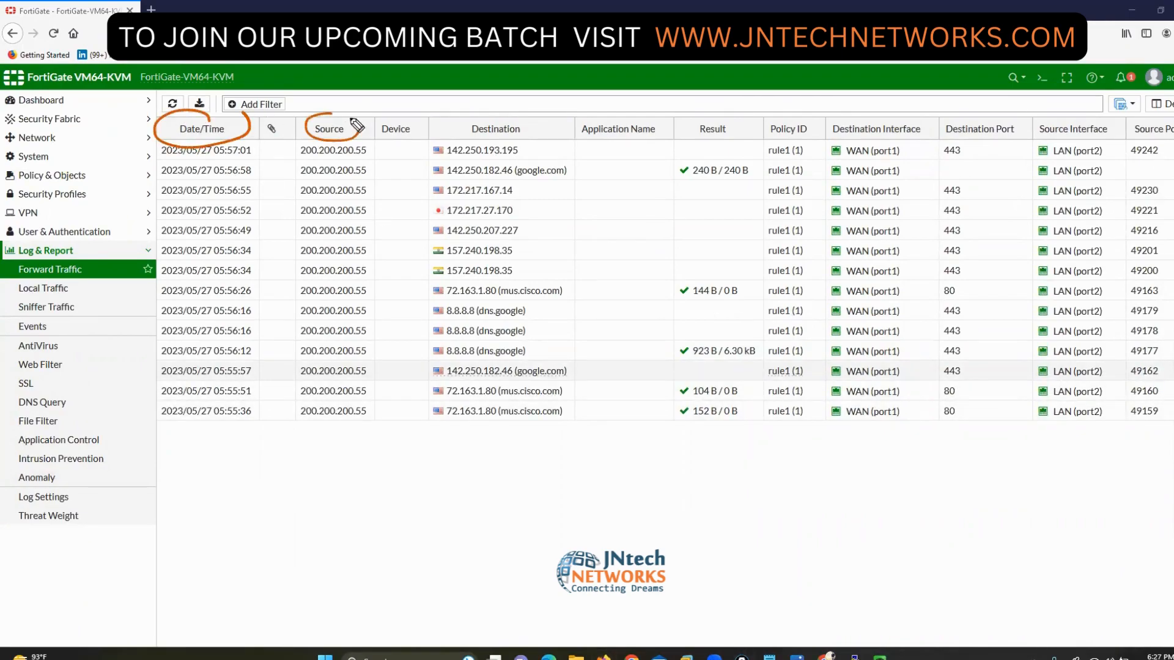
{"action": "mouse_move", "coordinate": [495, 121]}
{"action": "left_mouse_down"}
{"action": "mouse_move", "coordinate": [493, 142]}
{"action": "mouse_move", "coordinate": [509, 111]}
{"action": "left_mouse_up"}
{"action": "mouse_move", "coordinate": [611, 112]}
{"action": "left_mouse_down"}
{"action": "mouse_move", "coordinate": [578, 145]}
{"action": "mouse_move", "coordinate": [664, 115]}
{"action": "mouse_move", "coordinate": [689, 131]}
{"action": "mouse_move", "coordinate": [734, 114]}
{"action": "mouse_move", "coordinate": [790, 142]}
{"action": "mouse_move", "coordinate": [809, 114]}
{"action": "mouse_move", "coordinate": [915, 145]}
{"action": "mouse_move", "coordinate": [936, 123]}
{"action": "mouse_move", "coordinate": [980, 153]}
{"action": "mouse_move", "coordinate": [1033, 121]}
{"action": "mouse_move", "coordinate": [1035, 136]}
{"action": "mouse_move", "coordinate": [1094, 110]}
{"action": "mouse_move", "coordinate": [1171, 146]}
{"action": "left_mouse_up"}
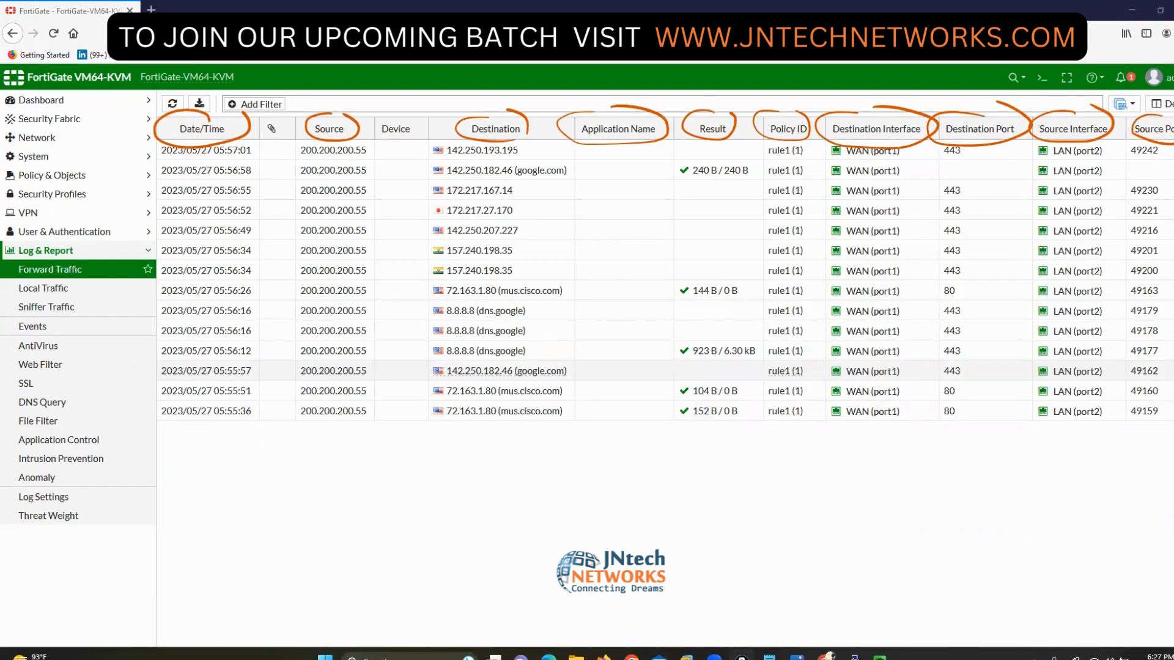
{"action": "key", "text": "Delete"}
{"action": "left_click_drag", "start_coordinate": [362, 140], "coordinate": [374, 162]}
{"action": "left_click_drag", "start_coordinate": [295, 141], "coordinate": [286, 158]}
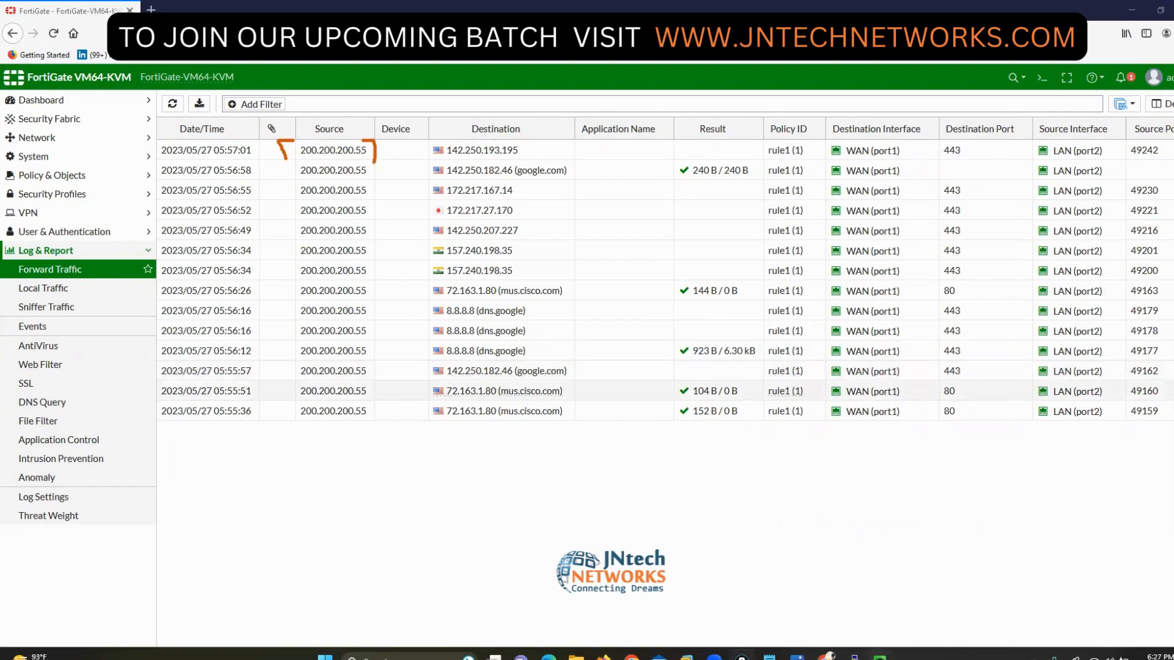
{"action": "key", "text": "alt+Tab"}
- Confirm address 200.200.200.55 via ipconfig, then reload Forward Traffic to see new facebook.com sessions
{"action": "left_click", "coordinate": [416, 588]}
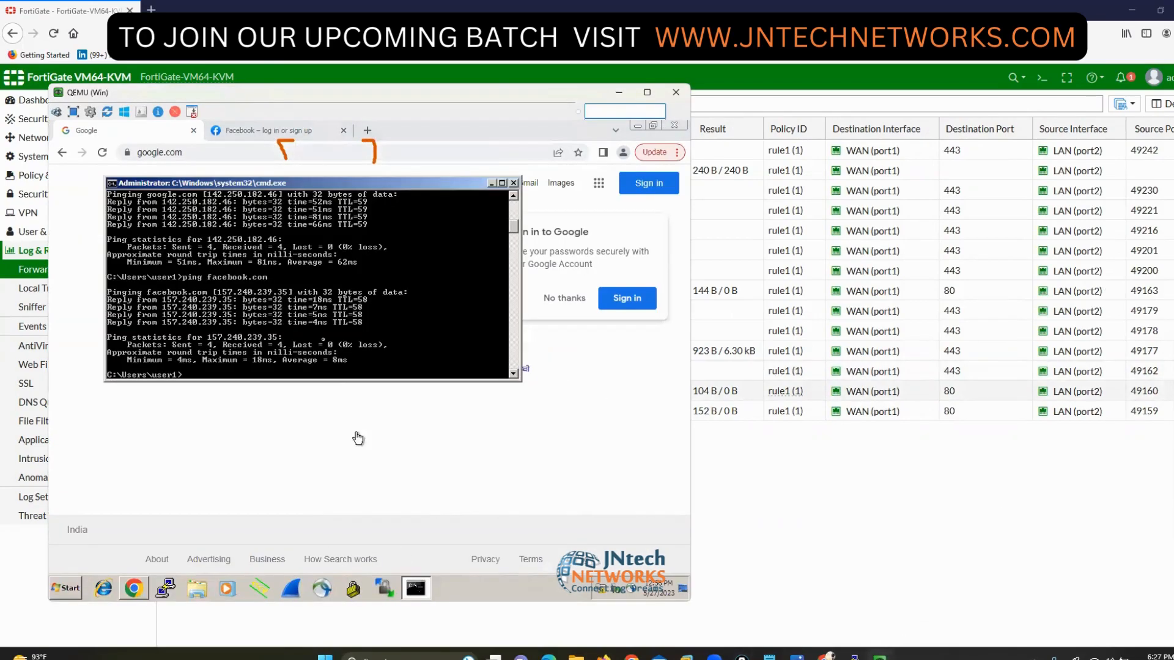
{"action": "type", "text": "ipconfig"}
{"action": "key", "text": "Return"}
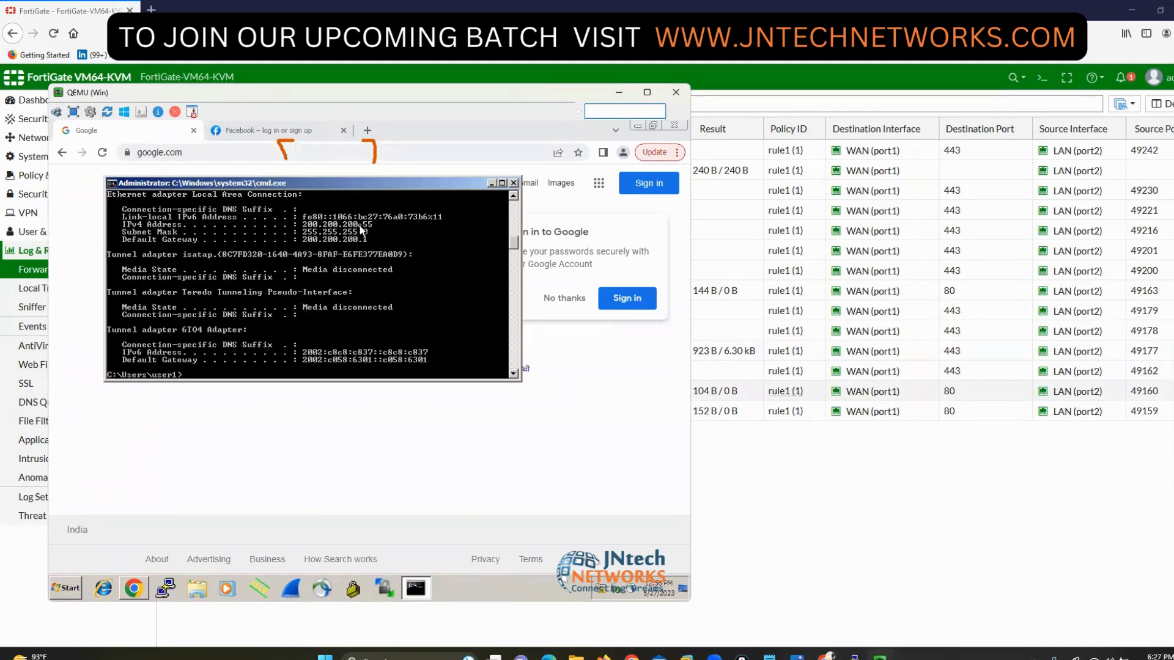
{"action": "left_click", "coordinate": [619, 92]}
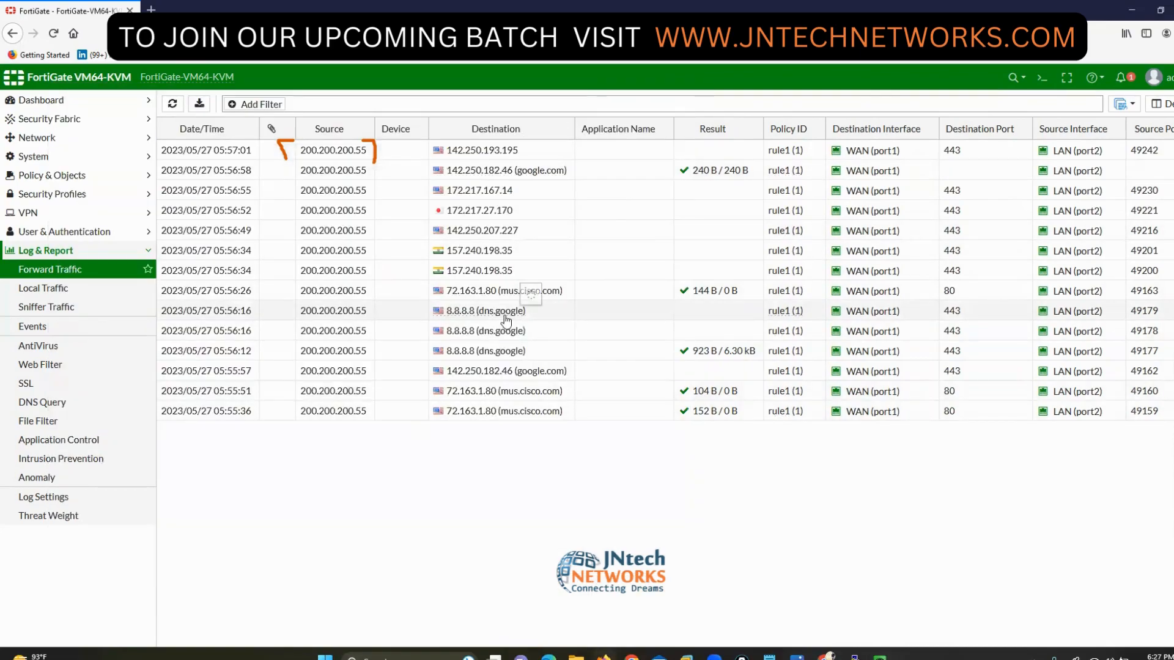
{"action": "mouse_move", "coordinate": [506, 312]}
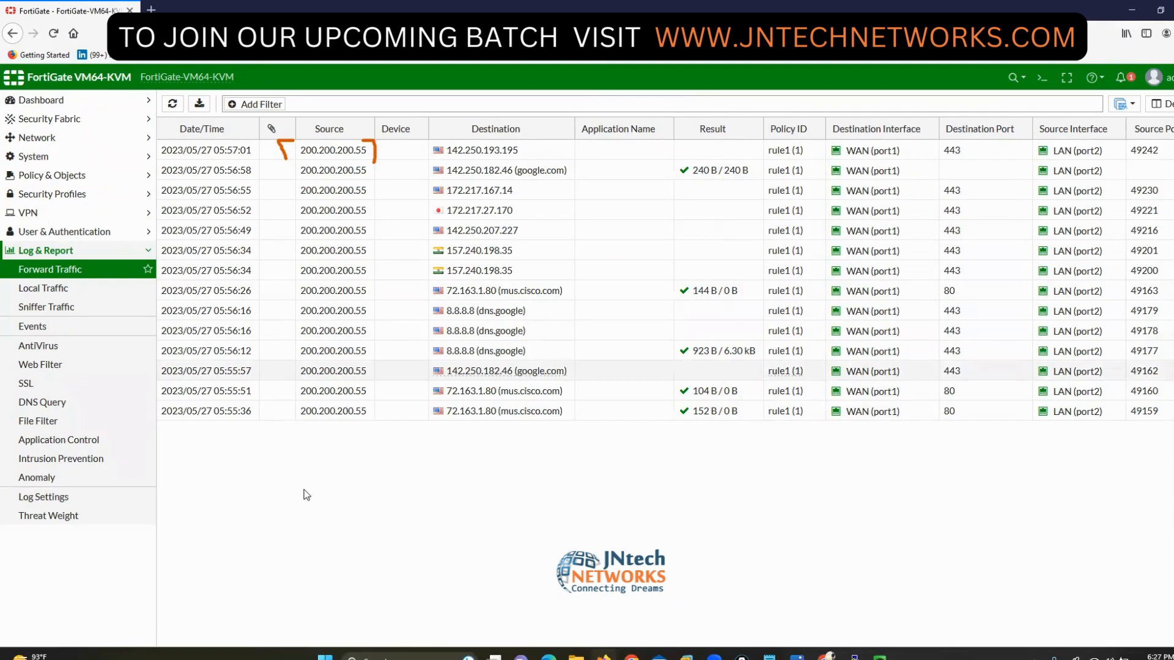
{"action": "left_click", "coordinate": [44, 271]}
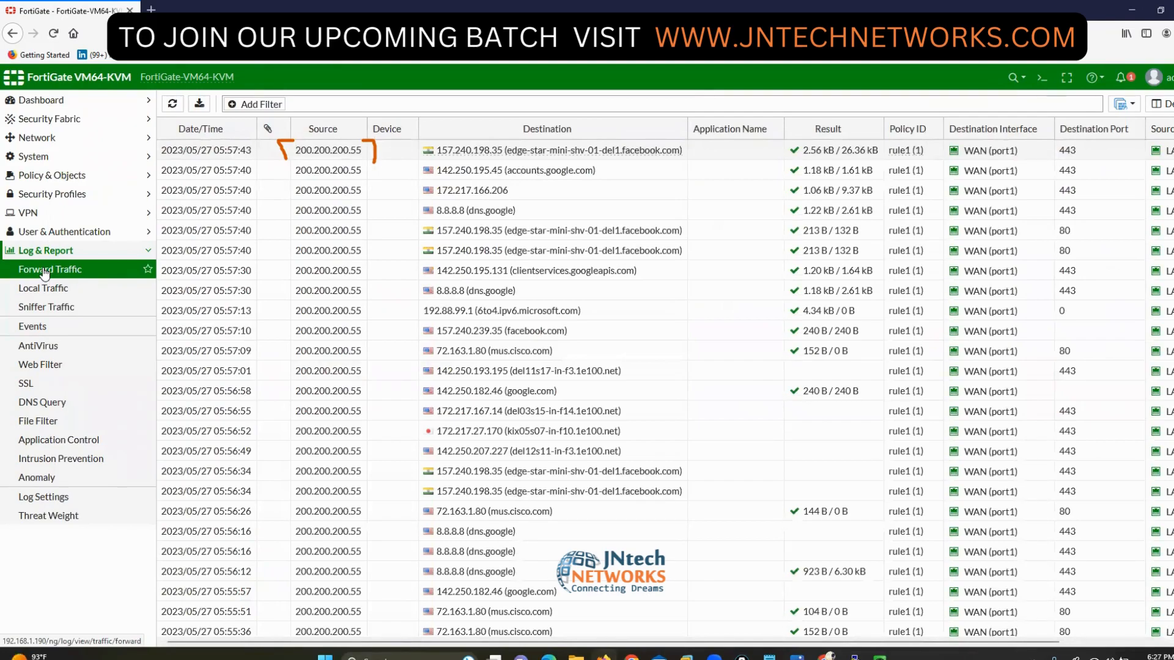
- Open Policy & Objects > Firewall Policy, showing rule1 at 38.57 MB and Implicit Deny at 2.58 kB
{"action": "left_click", "coordinate": [58, 178]}
{"action": "left_click", "coordinate": [58, 194]}
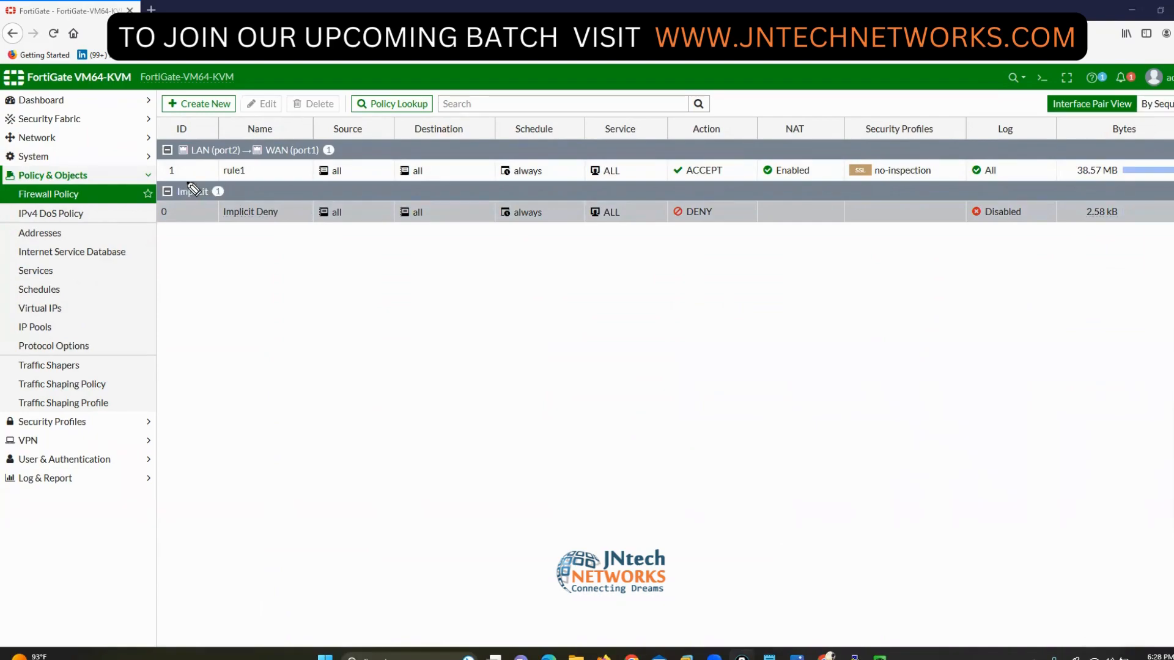
{"action": "left_click_drag", "start_coordinate": [173, 153], "coordinate": [187, 179]}
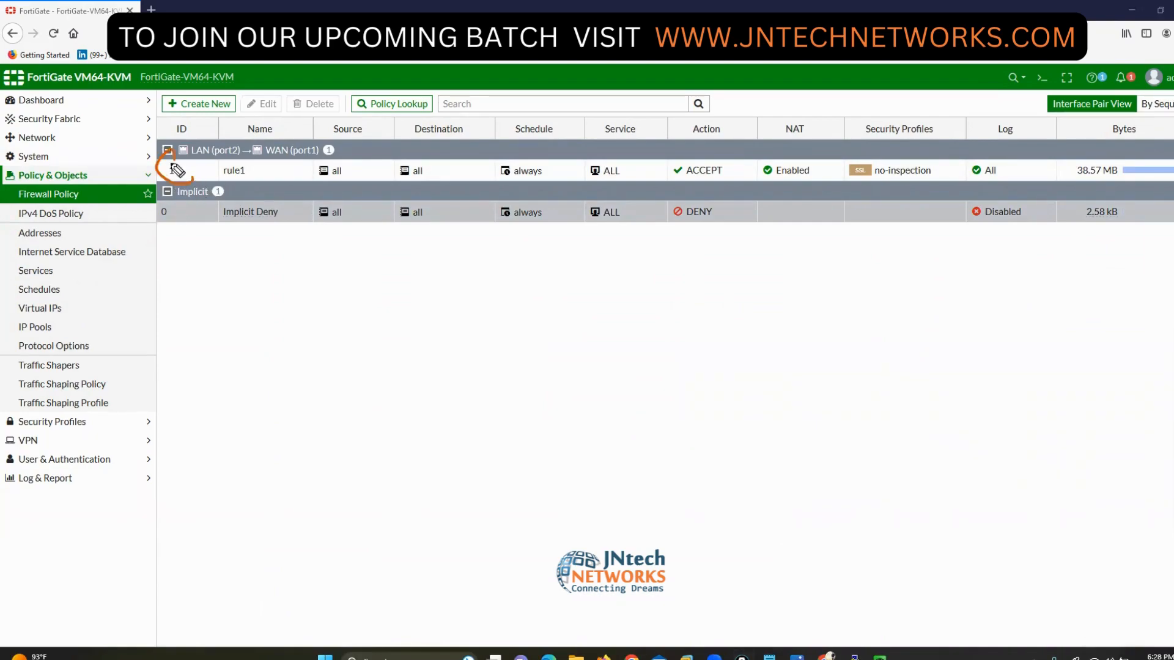
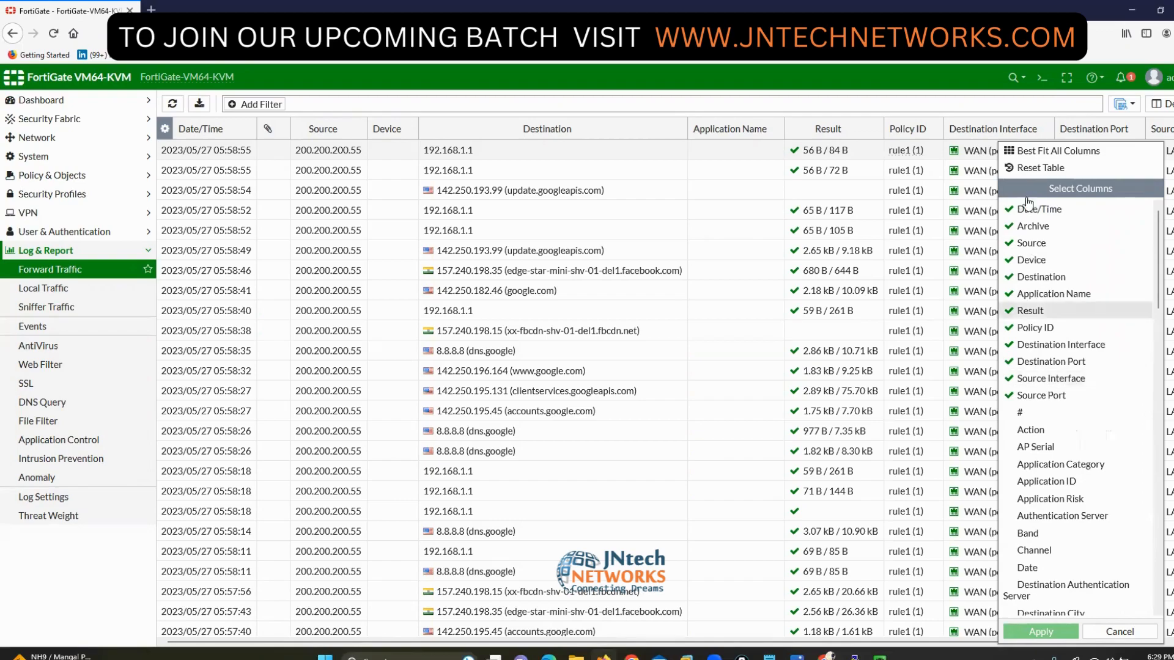
- Reset the Forward Traffic table to its default columns and adjust the column widths
{"action": "left_click", "coordinate": [1033, 169]}
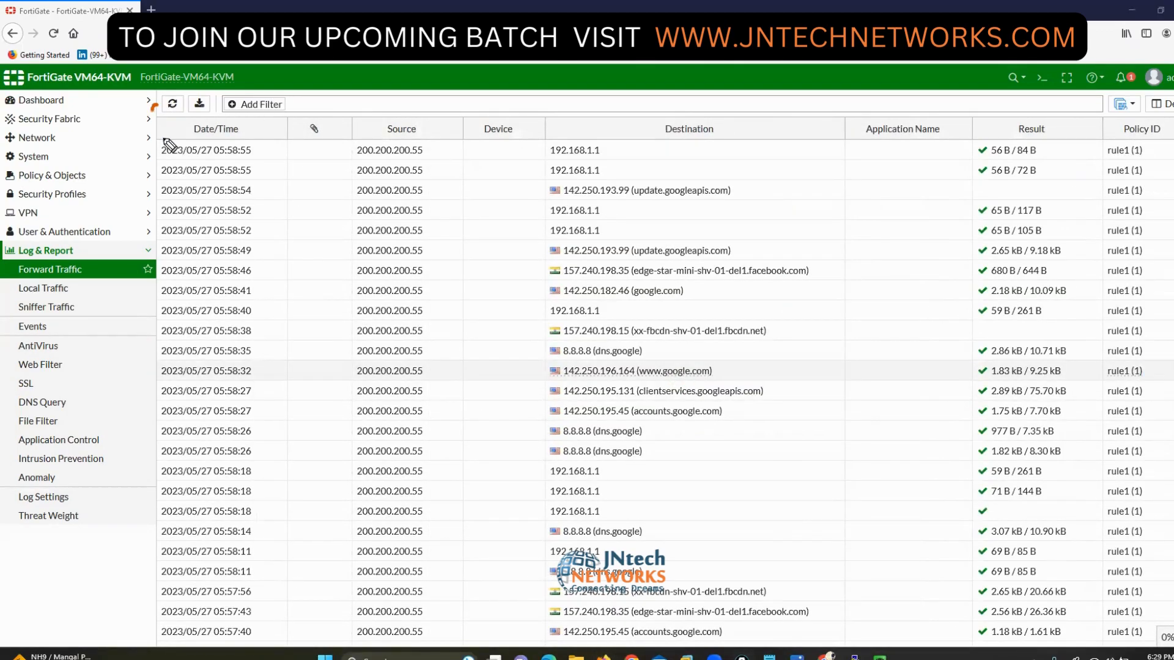
{"action": "left_click_drag", "start_coordinate": [158, 109], "coordinate": [202, 93]}
{"action": "mouse_move", "coordinate": [360, 98]}
{"action": "left_mouse_down"}
{"action": "mouse_move", "coordinate": [341, 119]}
{"action": "mouse_move", "coordinate": [423, 123]}
{"action": "left_mouse_up"}
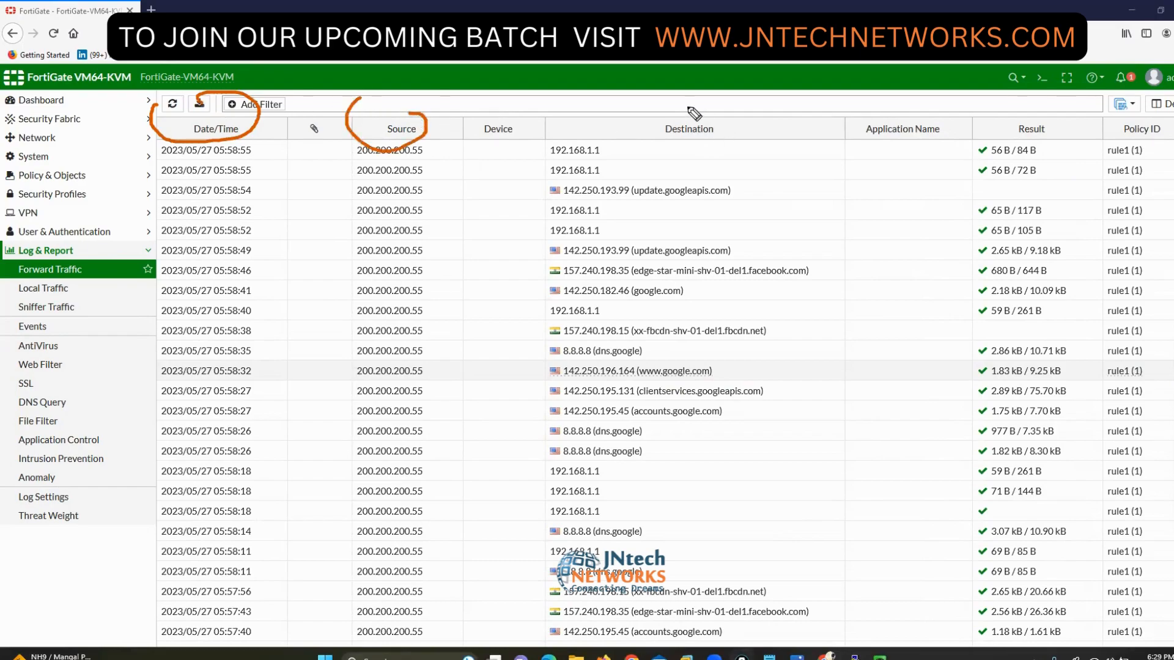
{"action": "mouse_move", "coordinate": [691, 108]}
{"action": "left_mouse_down"}
{"action": "mouse_move", "coordinate": [755, 137]}
{"action": "mouse_move", "coordinate": [739, 115]}
{"action": "left_mouse_up"}
{"action": "left_click_drag", "start_coordinate": [911, 109], "coordinate": [940, 139]}
{"action": "mouse_move", "coordinate": [1032, 113]}
{"action": "left_mouse_down"}
{"action": "mouse_move", "coordinate": [1010, 130]}
{"action": "mouse_move", "coordinate": [1042, 139]}
{"action": "left_mouse_up"}
{"action": "mouse_move", "coordinate": [1157, 112]}
{"action": "left_mouse_down"}
{"action": "mouse_move", "coordinate": [1142, 153]}
{"action": "mouse_move", "coordinate": [1157, 134]}
{"action": "left_mouse_up"}
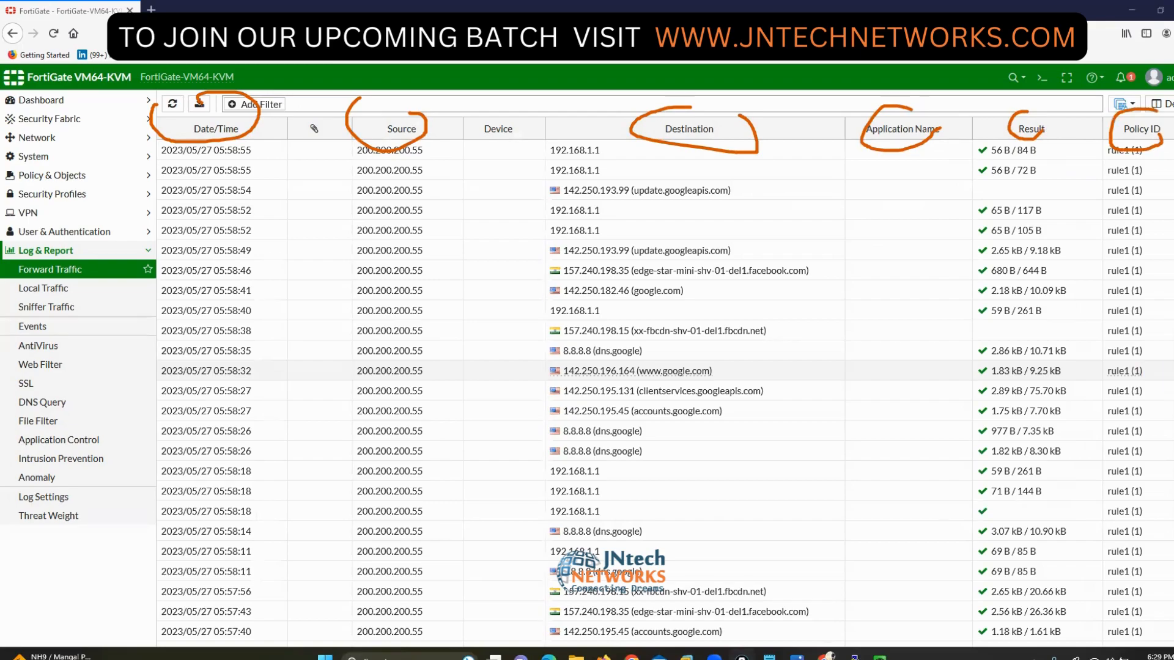
{"action": "key", "text": "Escape"}
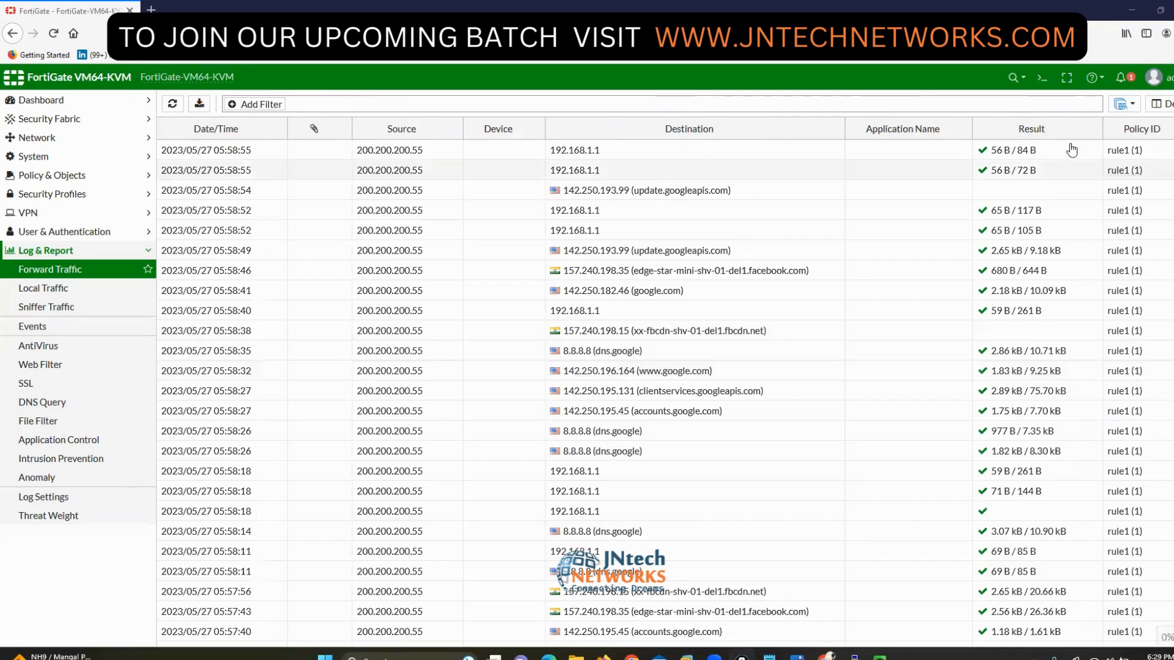
- Add the Destination Interface, Source Interface, Source Port and Destination Port columns to the table
{"action": "right_click", "coordinate": [1063, 127]}
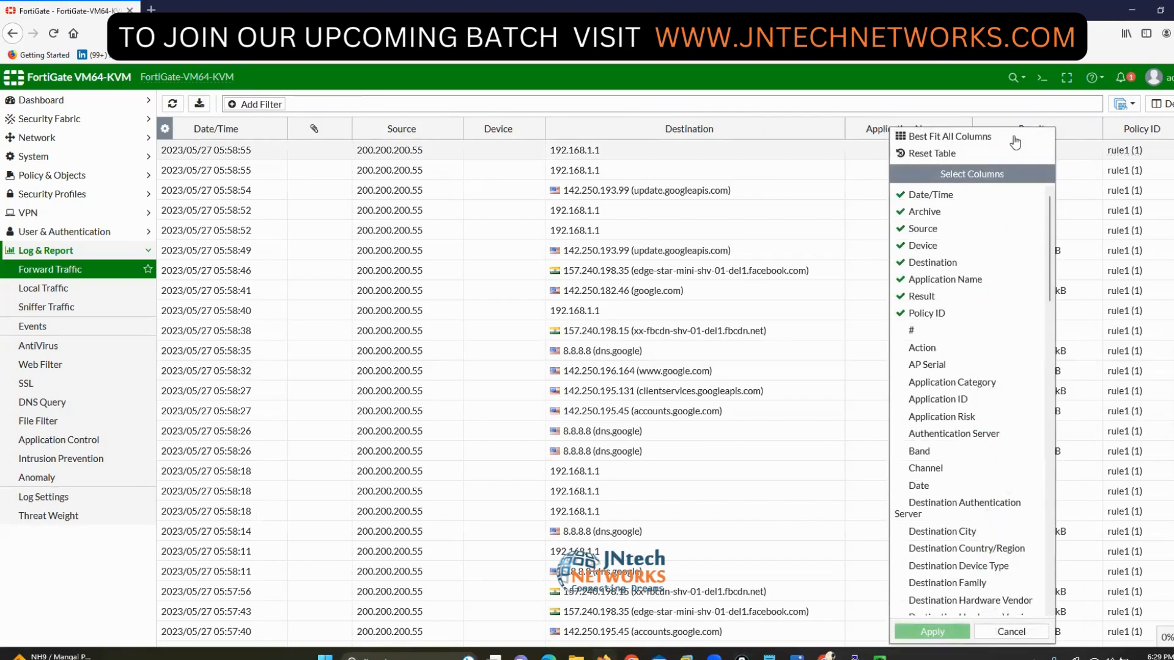
{"action": "scroll", "coordinate": [948, 386], "scroll_direction": "down", "scroll_amount": 5}
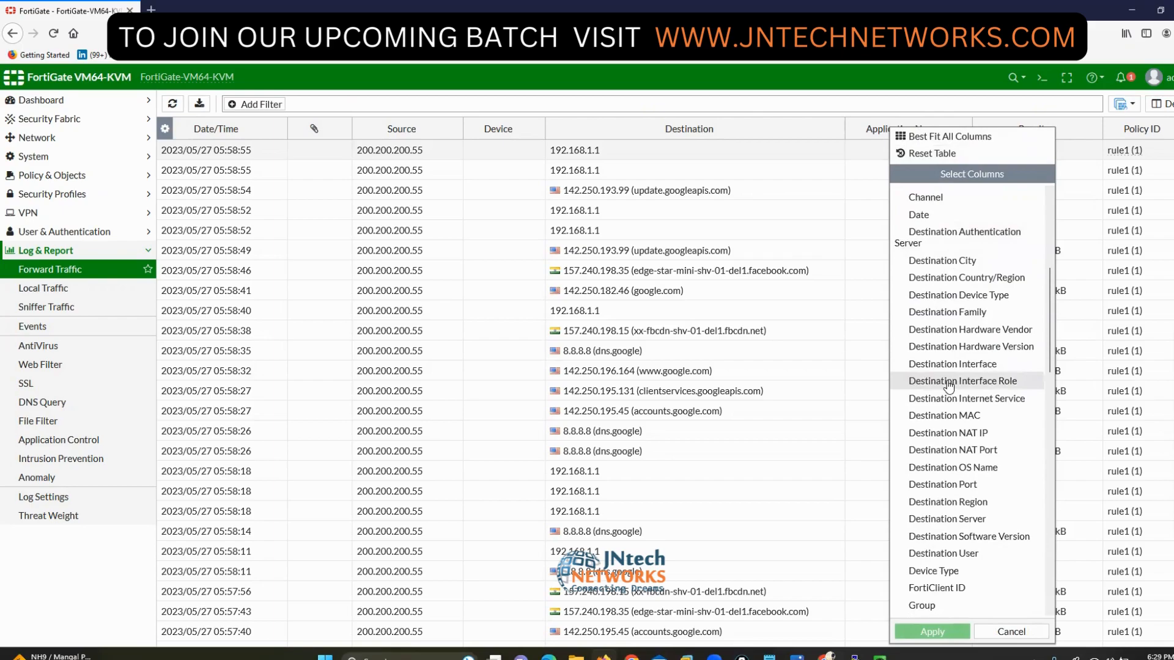
{"action": "scroll", "coordinate": [948, 382], "scroll_direction": "down", "scroll_amount": 2}
{"action": "left_click", "coordinate": [948, 296]}
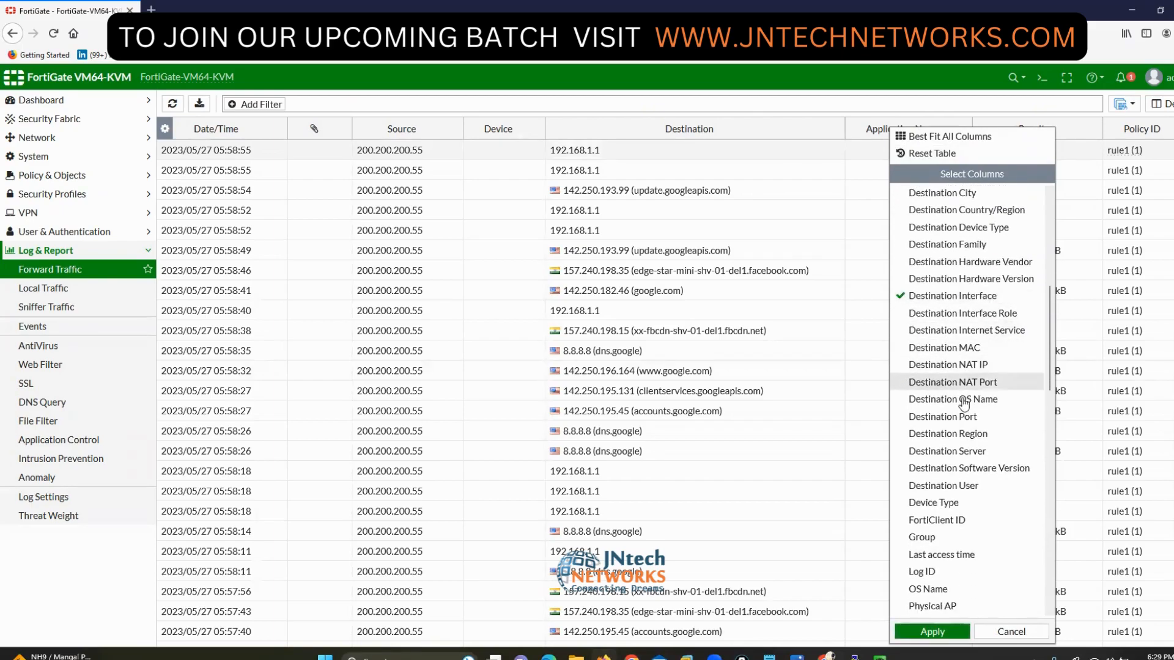
{"action": "scroll", "coordinate": [954, 382], "scroll_direction": "down", "scroll_amount": 15}
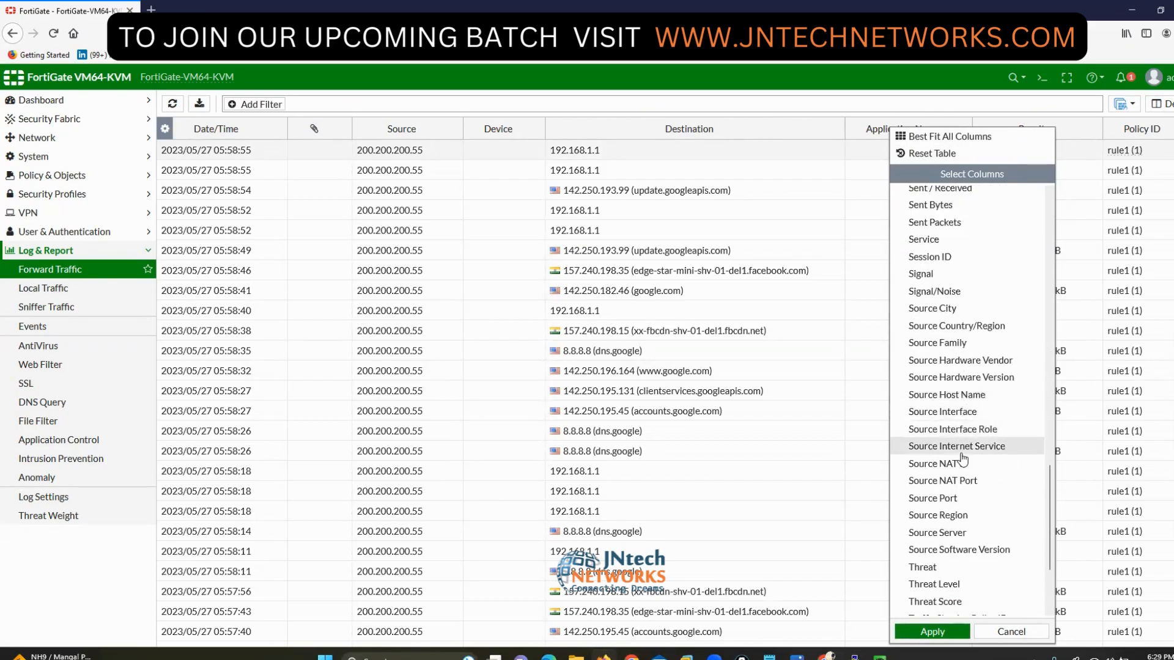
{"action": "left_click", "coordinate": [926, 414]}
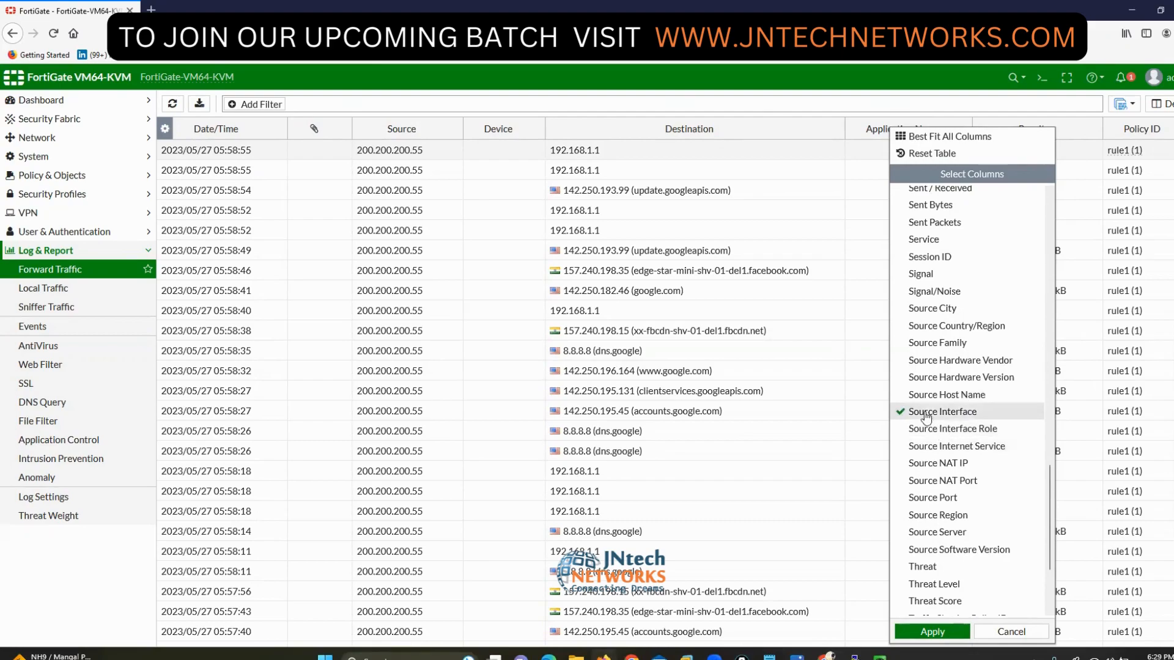
{"action": "left_click", "coordinate": [936, 497]}
{"action": "scroll", "coordinate": [940, 502], "scroll_direction": "up", "scroll_amount": 1}
{"action": "scroll", "coordinate": [940, 501], "scroll_direction": "up", "scroll_amount": 10}
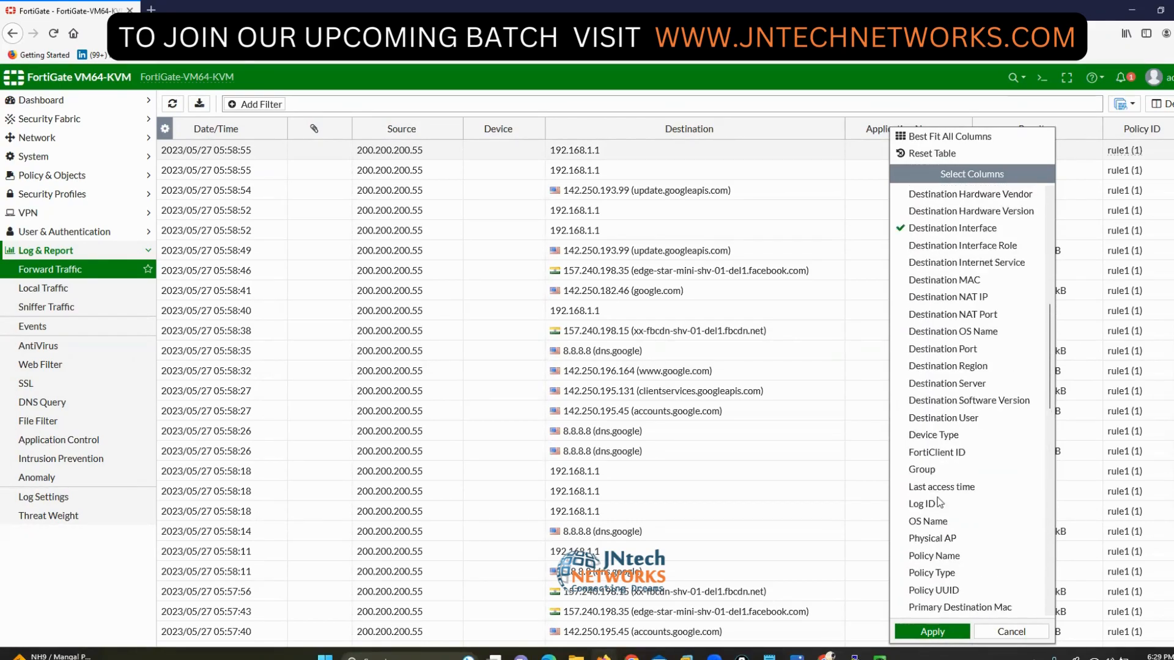
{"action": "left_click", "coordinate": [938, 416]}
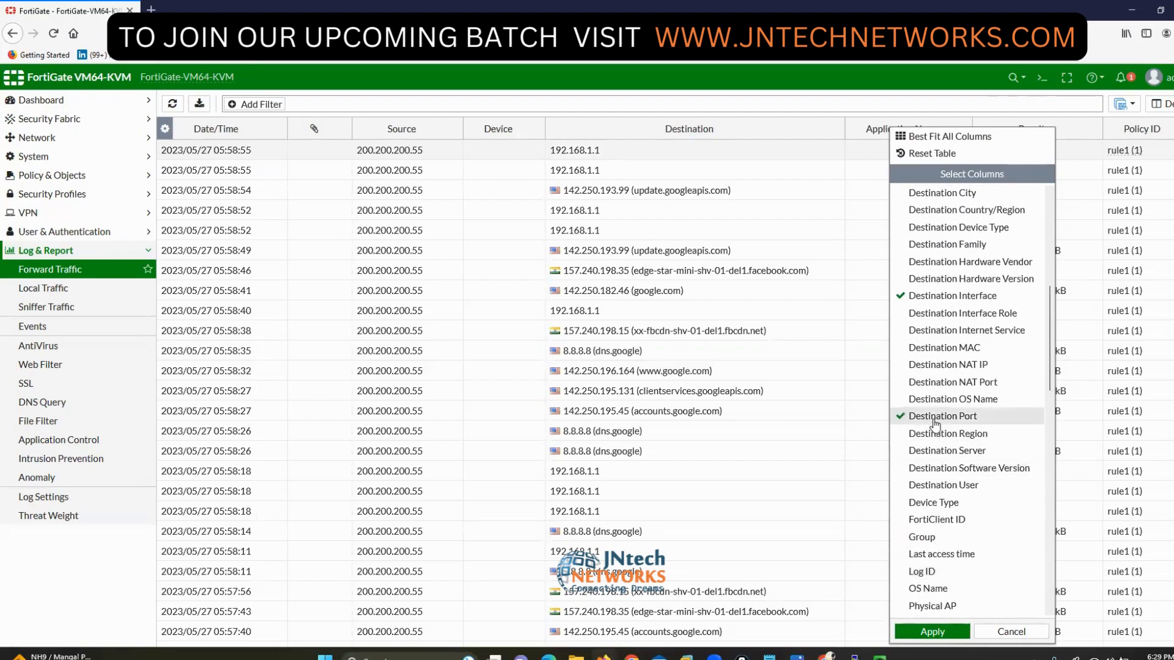
{"action": "left_click", "coordinate": [932, 631]}
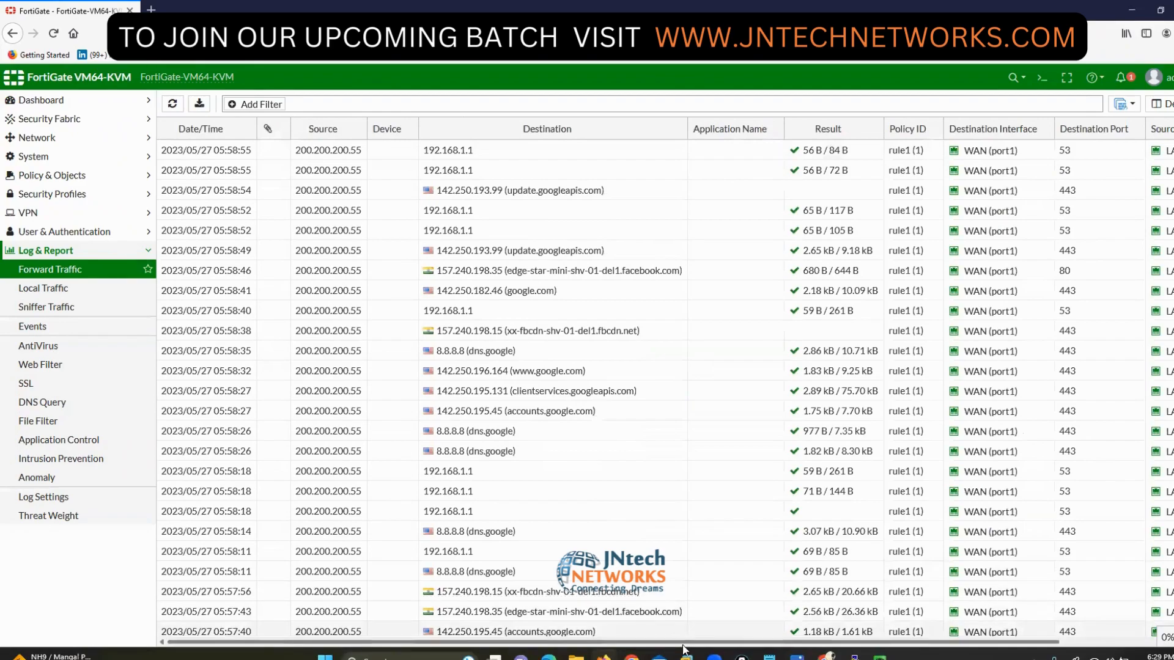
- Move Source Port after Destination Interface and Source Interface after Policy ID, then scroll back to Date/Time
{"action": "left_click_drag", "start_coordinate": [796, 643], "coordinate": [914, 643]}
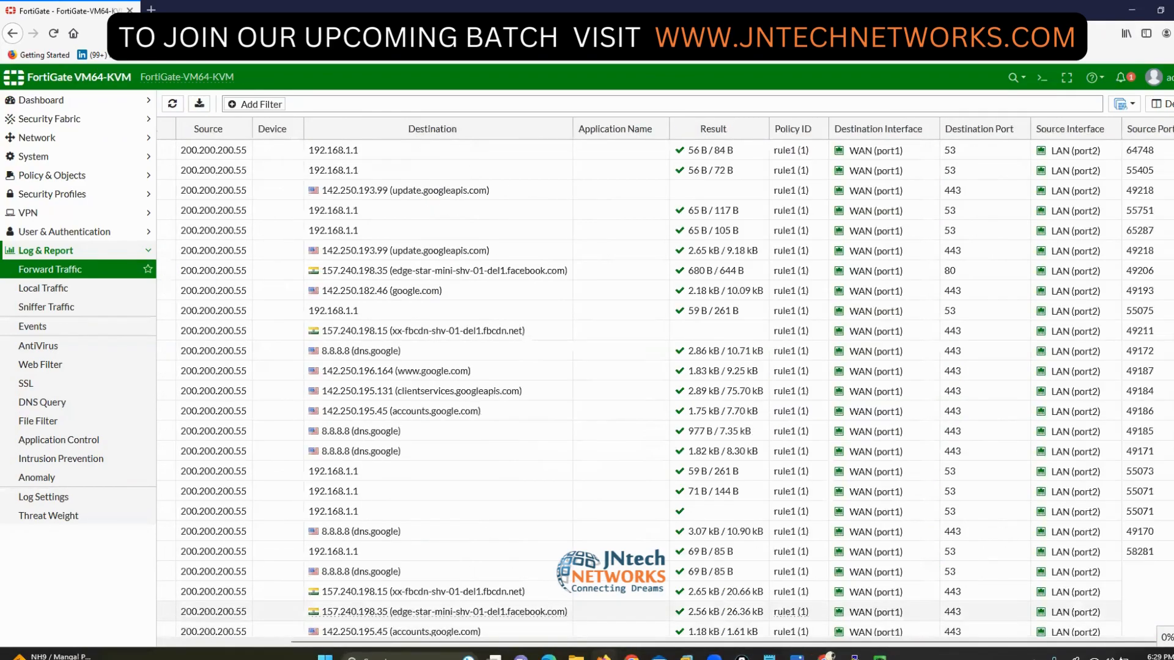
{"action": "mouse_move", "coordinate": [917, 107]}
{"action": "left_mouse_down"}
{"action": "mouse_move", "coordinate": [874, 101]}
{"action": "mouse_move", "coordinate": [819, 176]}
{"action": "mouse_move", "coordinate": [917, 113]}
{"action": "left_mouse_up"}
{"action": "mouse_move", "coordinate": [1090, 114]}
{"action": "left_mouse_down"}
{"action": "mouse_move", "coordinate": [1047, 116]}
{"action": "mouse_move", "coordinate": [1072, 180]}
{"action": "mouse_move", "coordinate": [1097, 113]}
{"action": "mouse_move", "coordinate": [1129, 120]}
{"action": "mouse_move", "coordinate": [1137, 184]}
{"action": "left_mouse_up"}
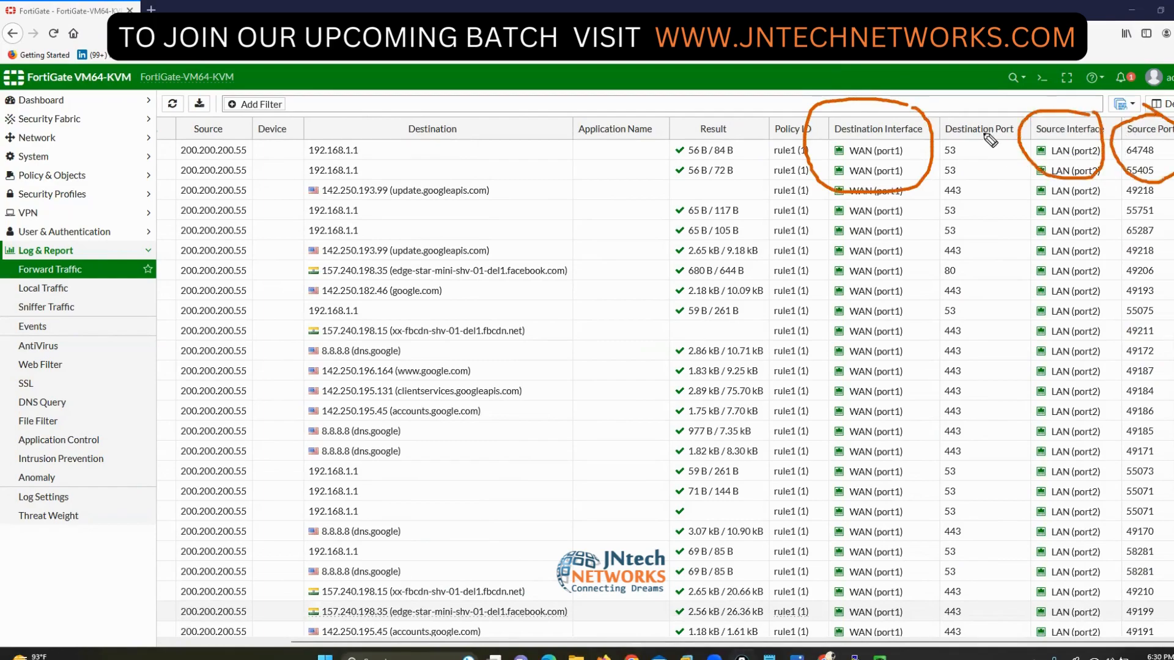
{"action": "mouse_move", "coordinate": [993, 134]}
{"action": "left_mouse_down"}
{"action": "mouse_move", "coordinate": [941, 135]}
{"action": "mouse_move", "coordinate": [997, 171]}
{"action": "left_mouse_up"}
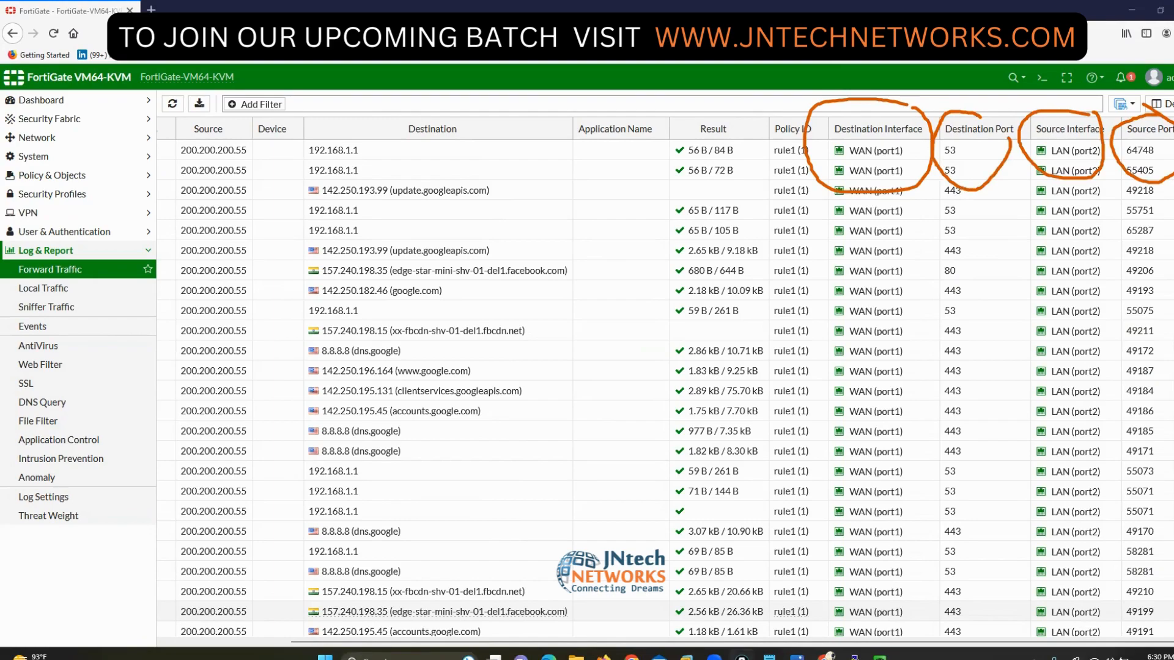
{"action": "key", "text": "Escape"}
{"action": "left_click_drag", "start_coordinate": [1144, 130], "coordinate": [969, 125]}
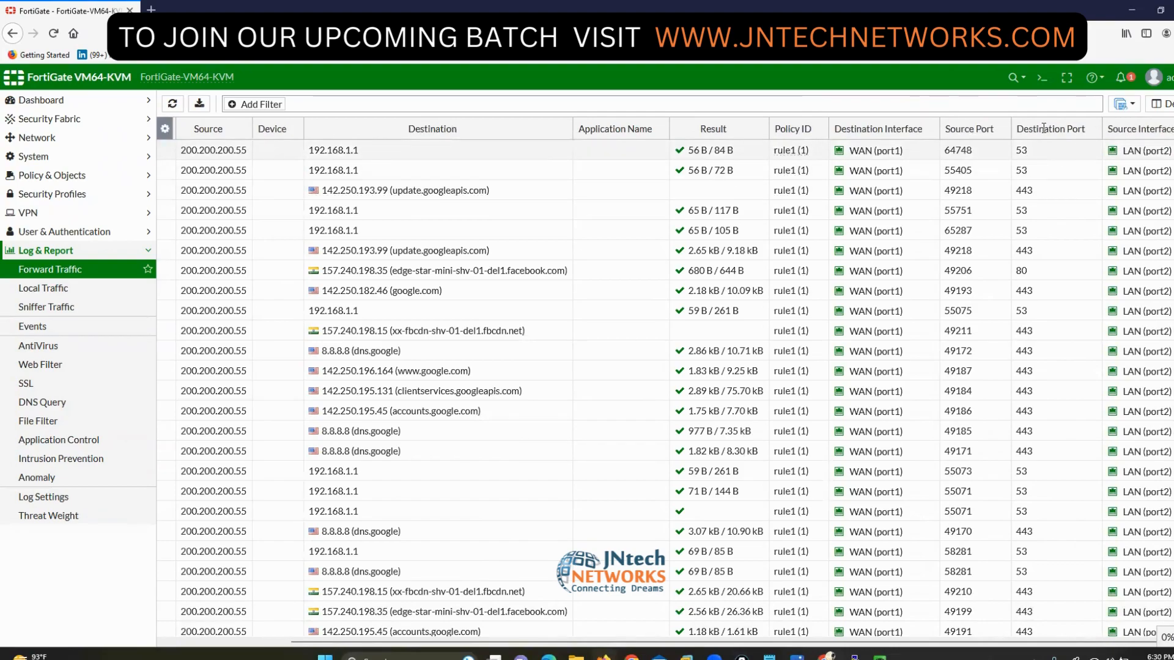
{"action": "left_click_drag", "start_coordinate": [1131, 129], "coordinate": [851, 129]}
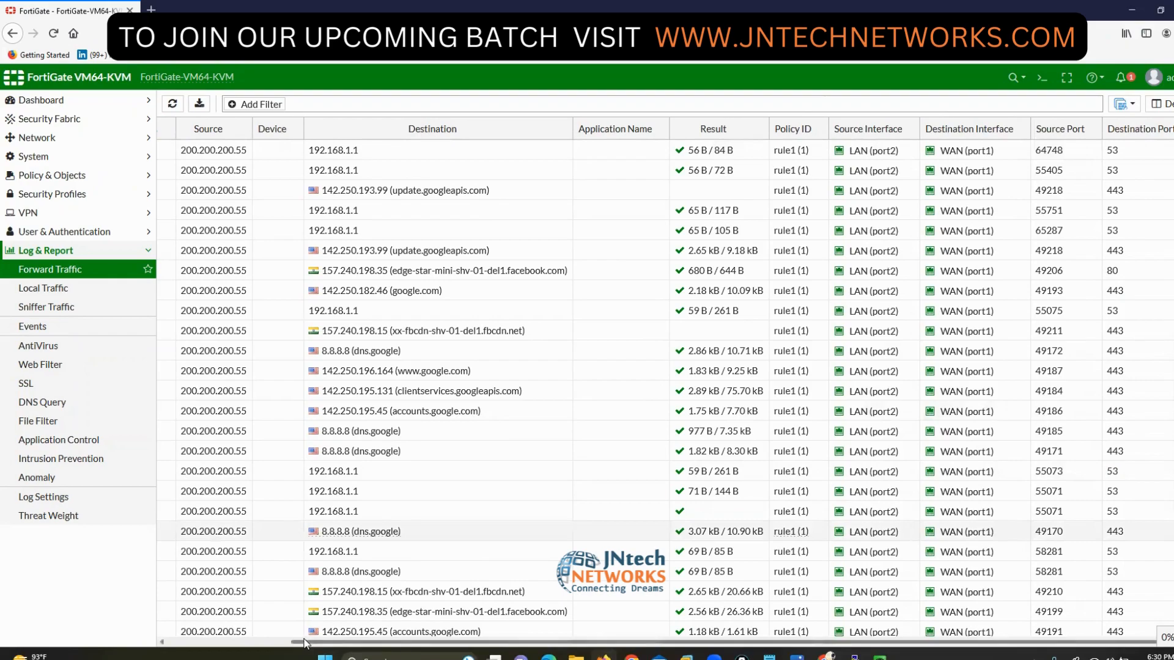
{"action": "left_click", "coordinate": [228, 642]}
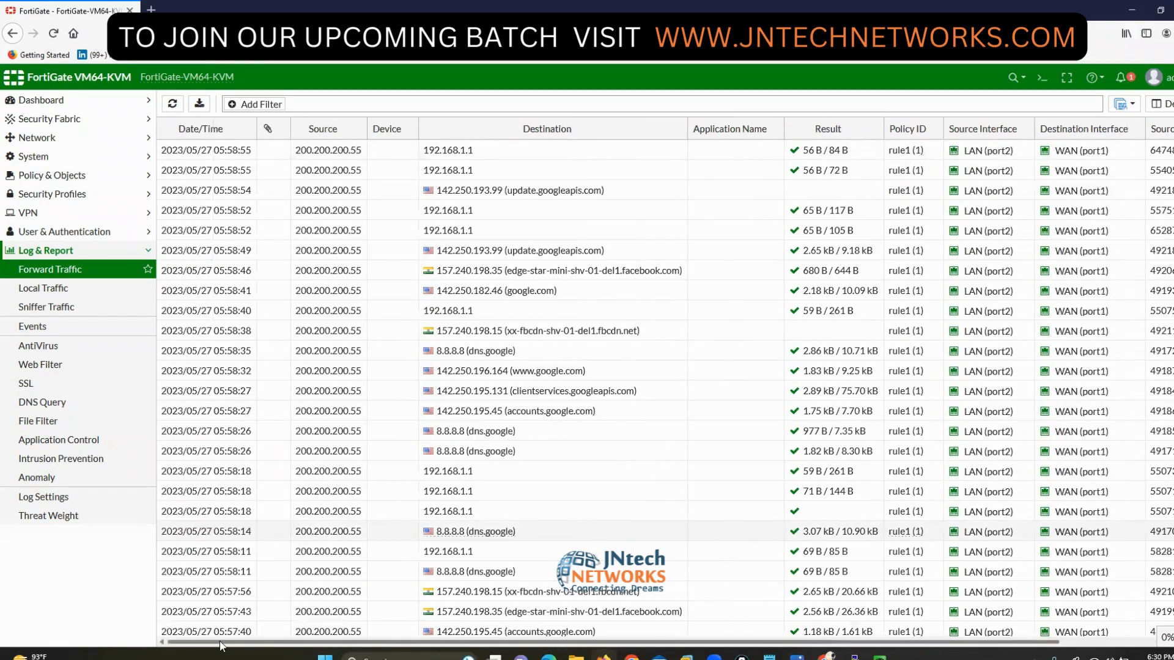
- In the Windows VM, open the Local Area Connection properties via ncpa.cpl
{"action": "key", "text": "alt+Tab"}
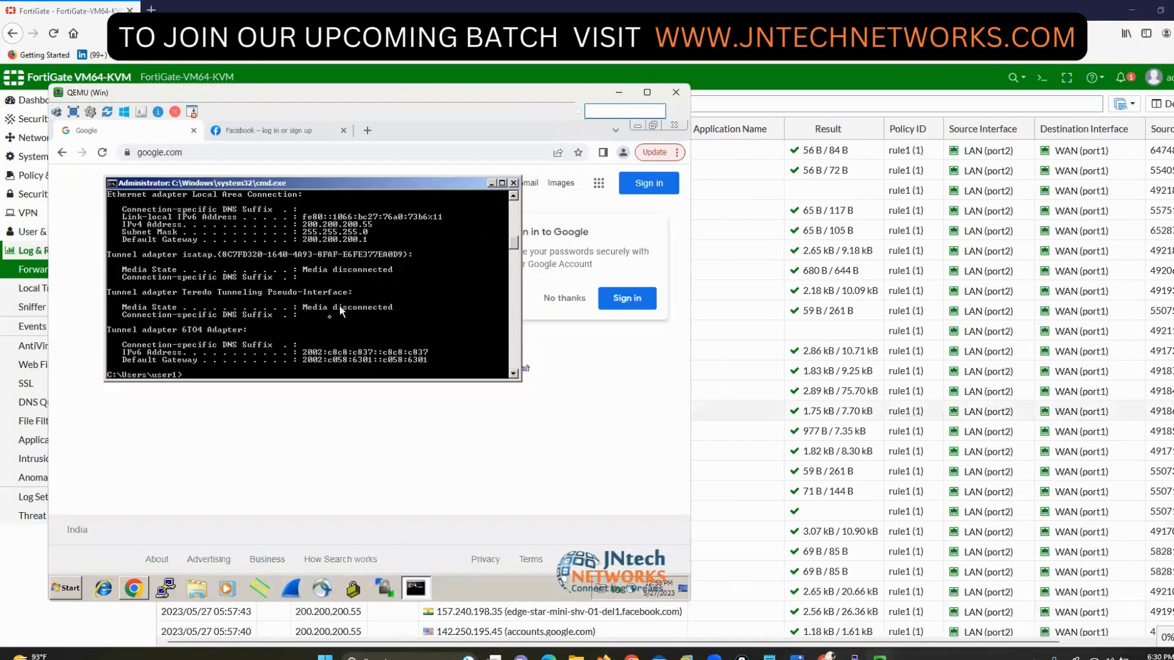
{"action": "type", "text": "ncpa.cpl"}
{"action": "key", "text": "Return"}
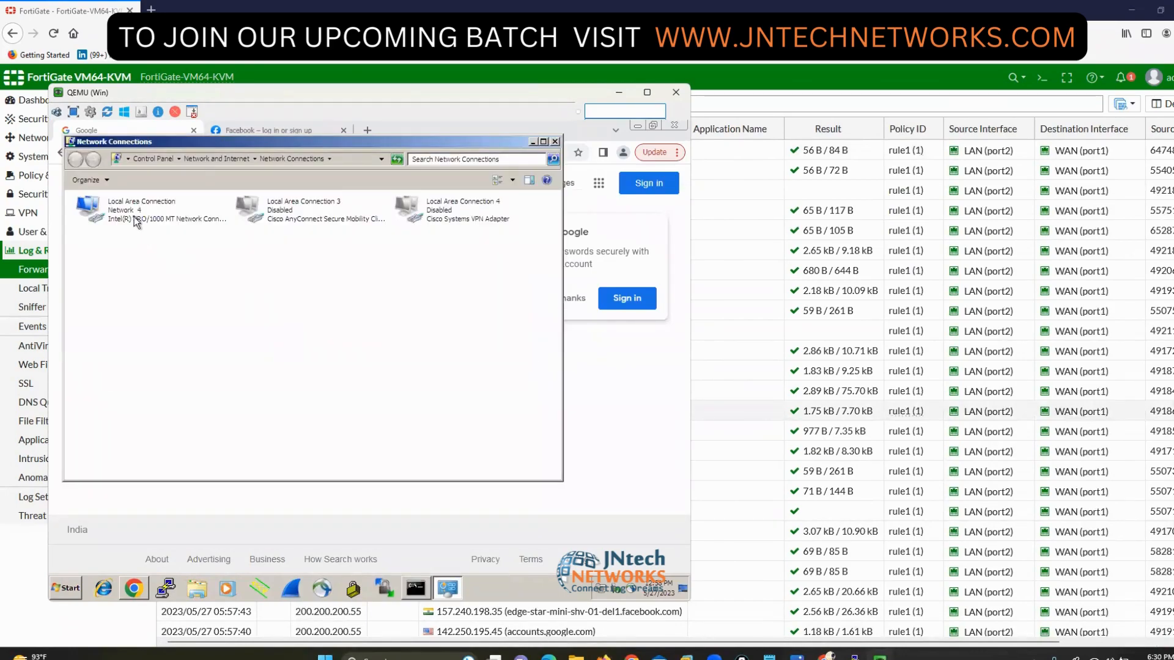
{"action": "left_click", "coordinate": [135, 221]}
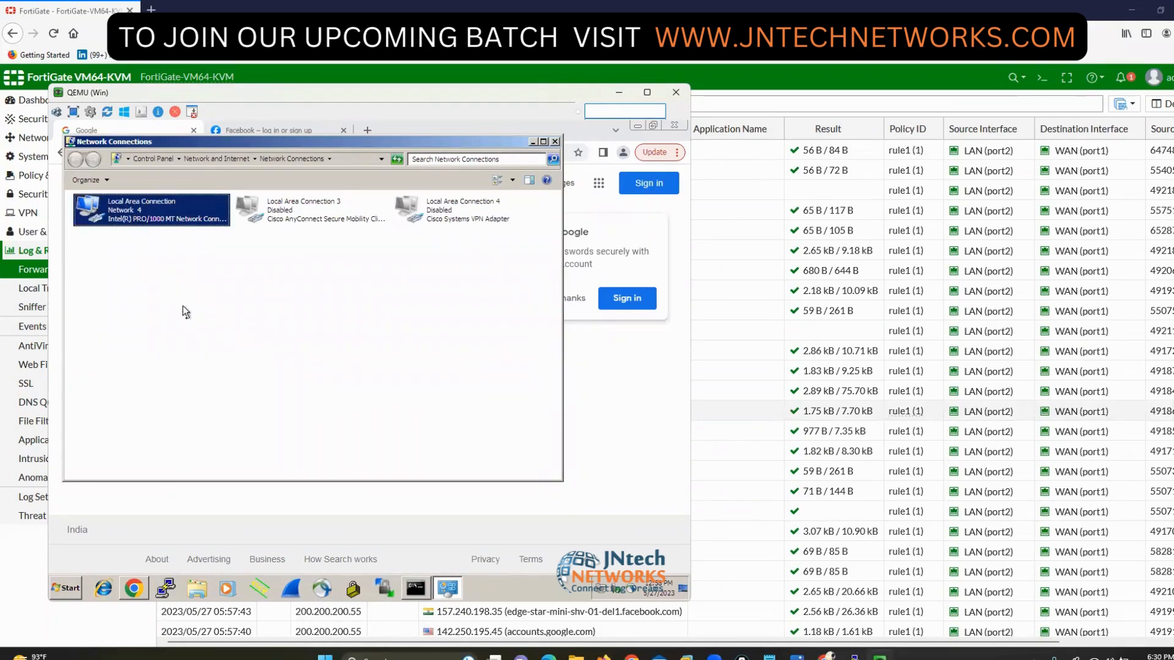
{"action": "right_click", "coordinate": [129, 217]}
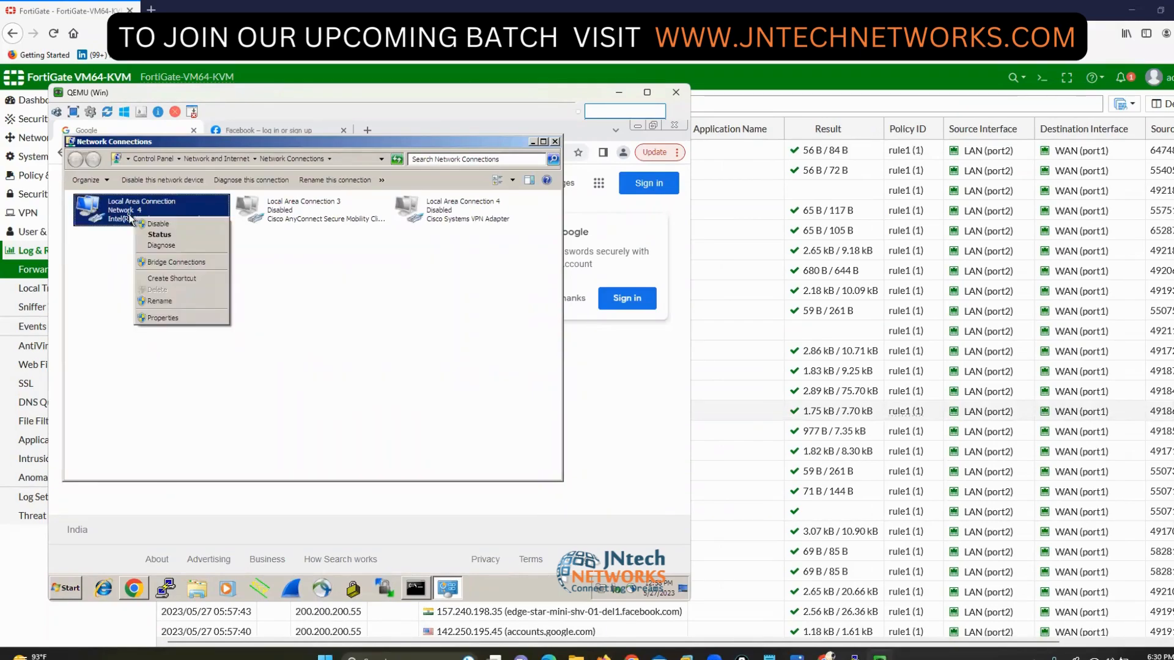
{"action": "left_click", "coordinate": [186, 319]}
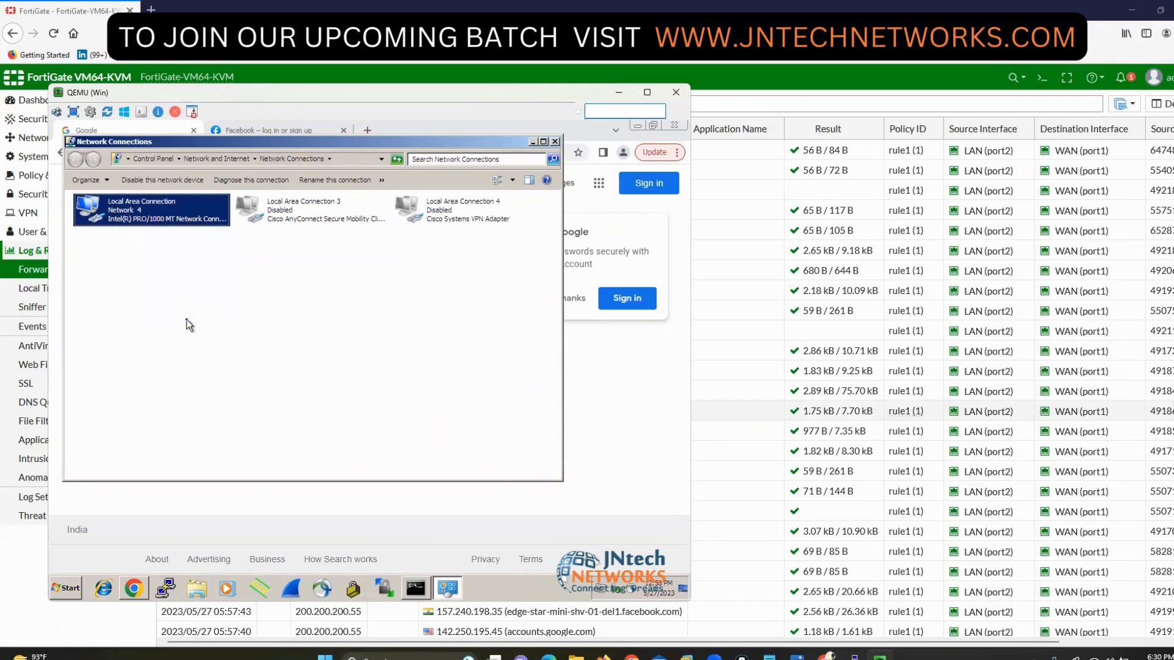
- Change the TCP/IPv4 address to 200.200.200.60 and close the IPv4 properties
{"action": "left_click", "coordinate": [206, 340]}
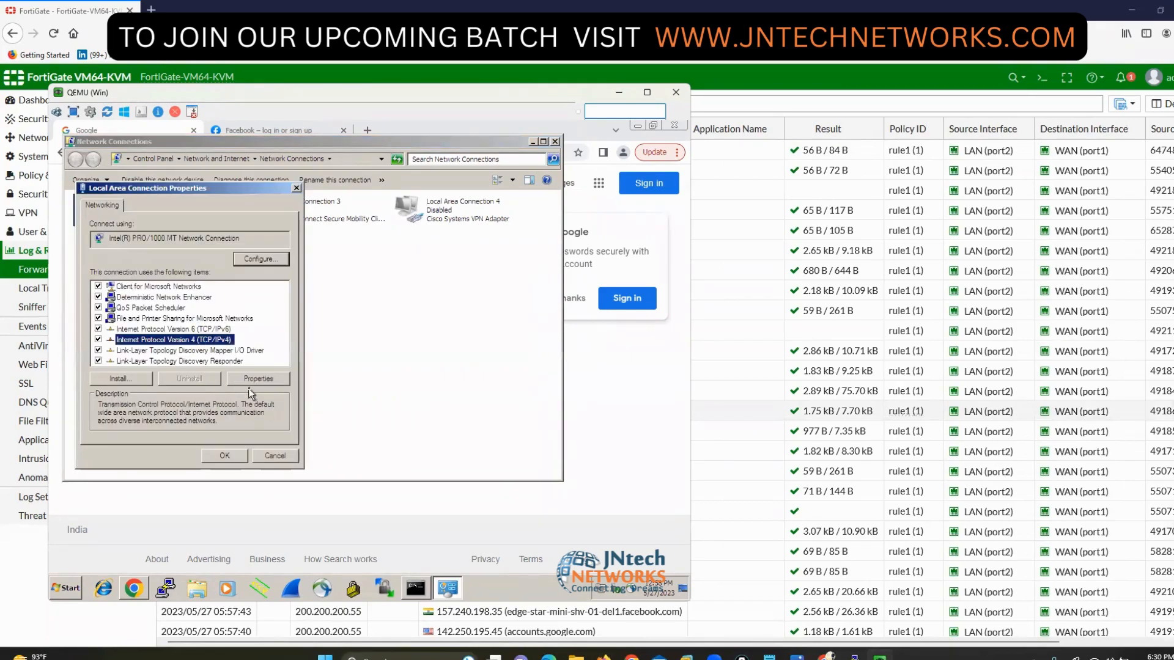
{"action": "left_click", "coordinate": [248, 379]}
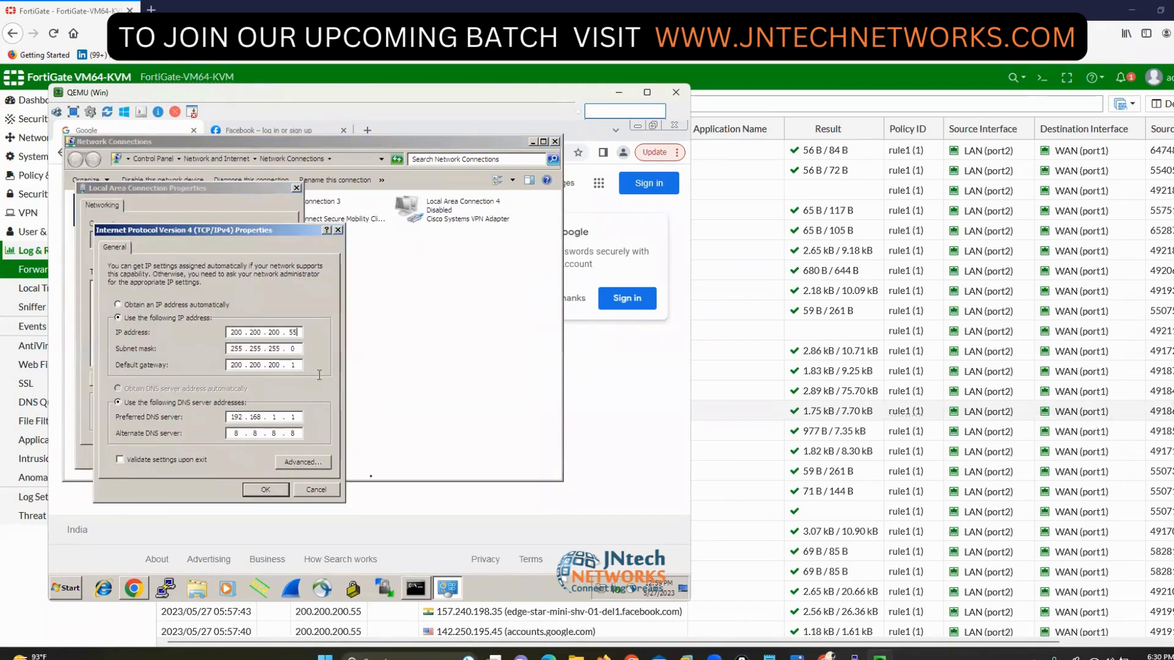
{"action": "type", "text": "60"}
{"action": "left_click", "coordinate": [267, 493]}
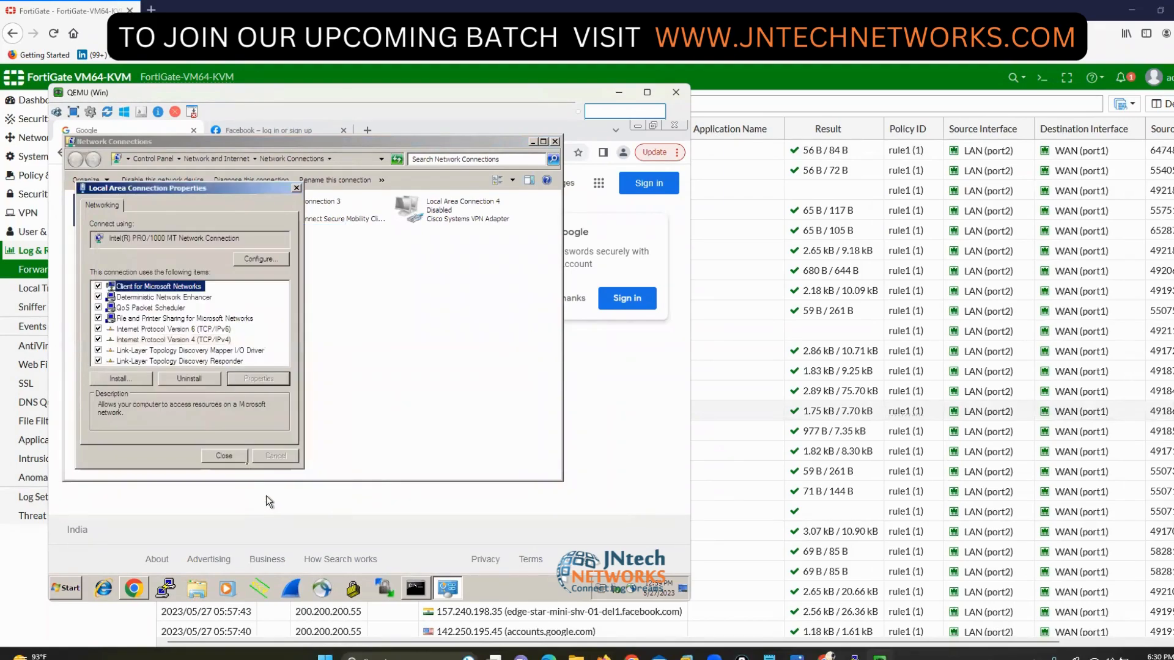
{"action": "left_click", "coordinate": [223, 456]}
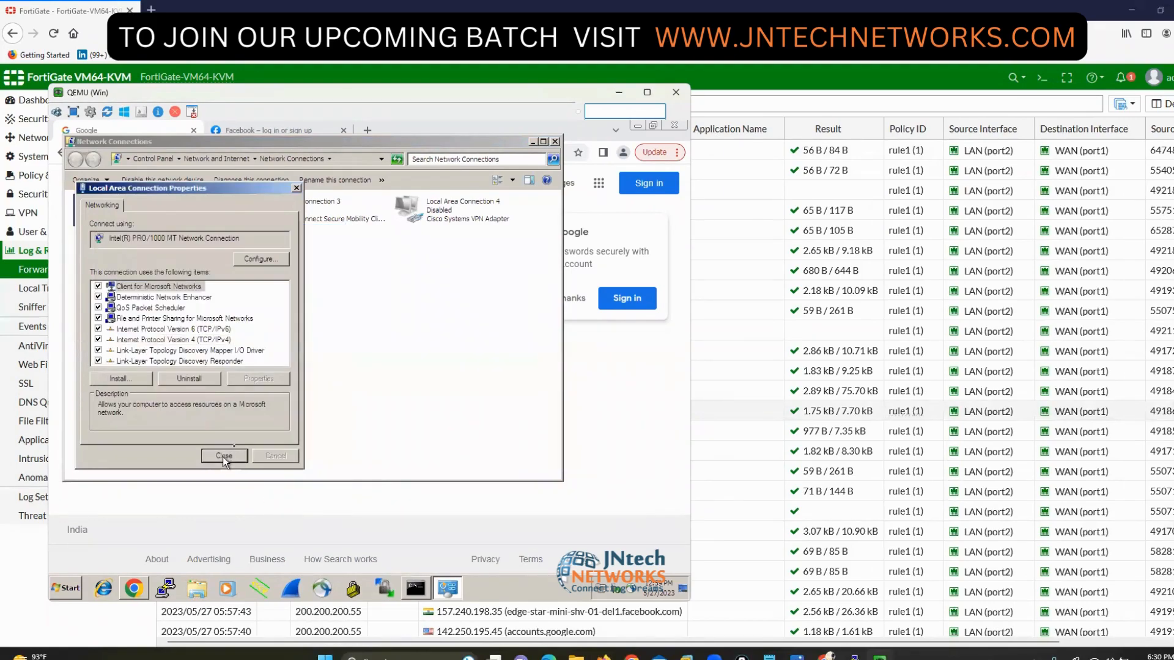
- Run ipconfig in Command Prompt to confirm the IPv4 address is 200.200.200.60
{"action": "left_click", "coordinate": [416, 588]}
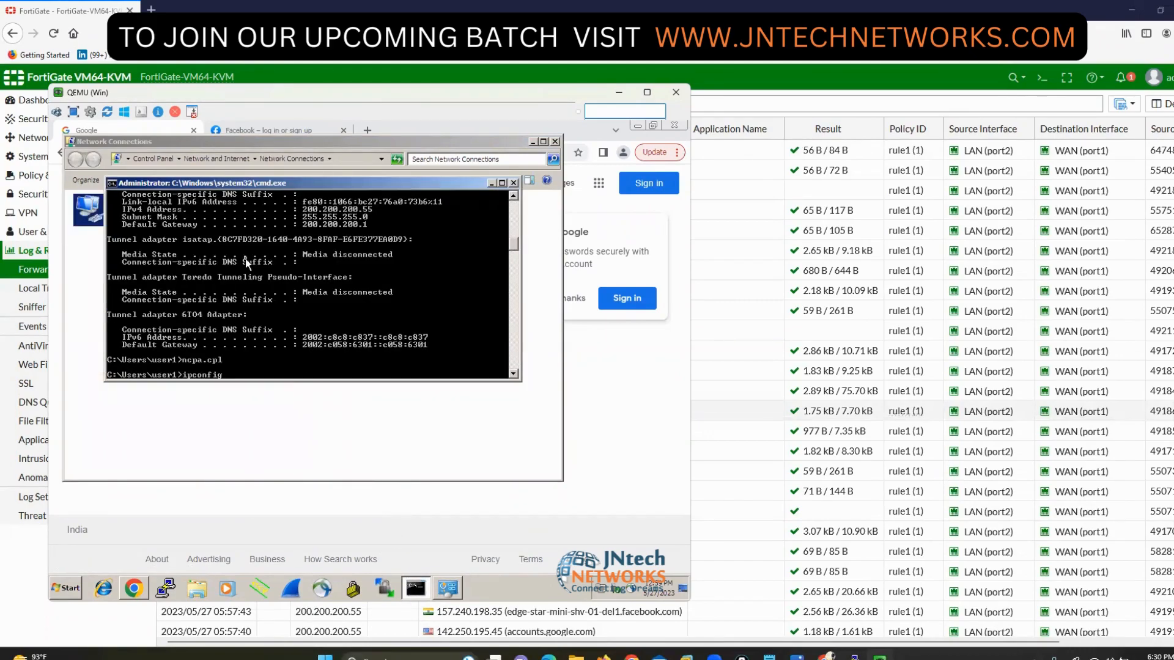
{"action": "type", "text": "ipconfig"}
{"action": "key", "text": "Return"}
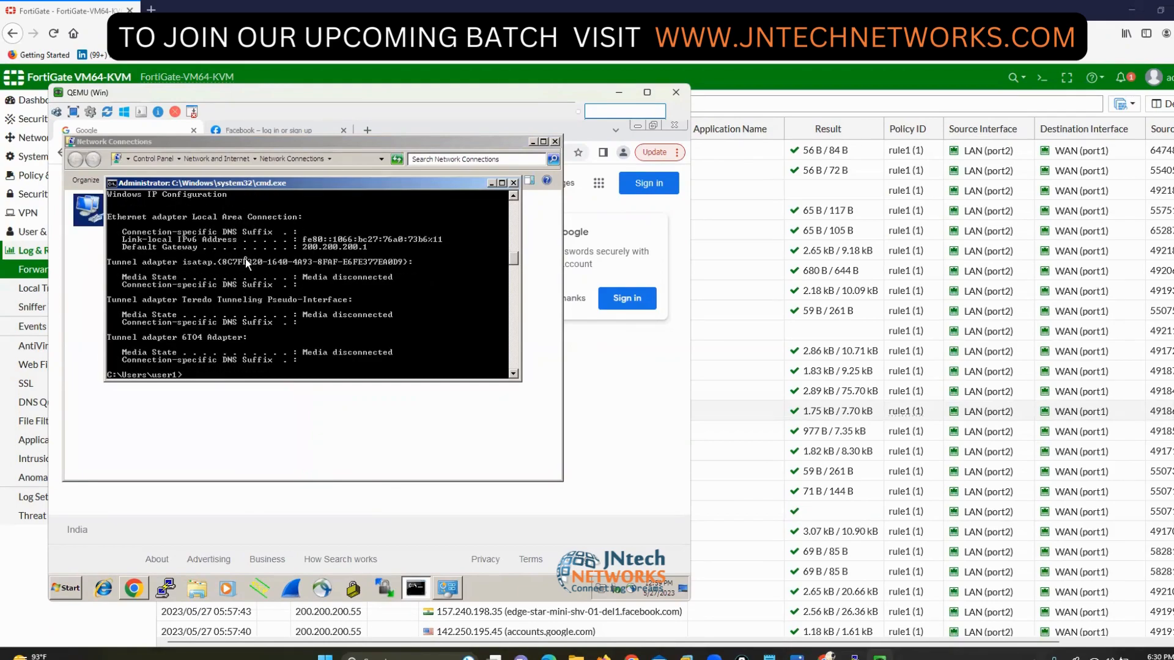
{"action": "key", "text": "Return"}
{"action": "key", "text": "Return"}
{"action": "type", "text": "ipconfig"}
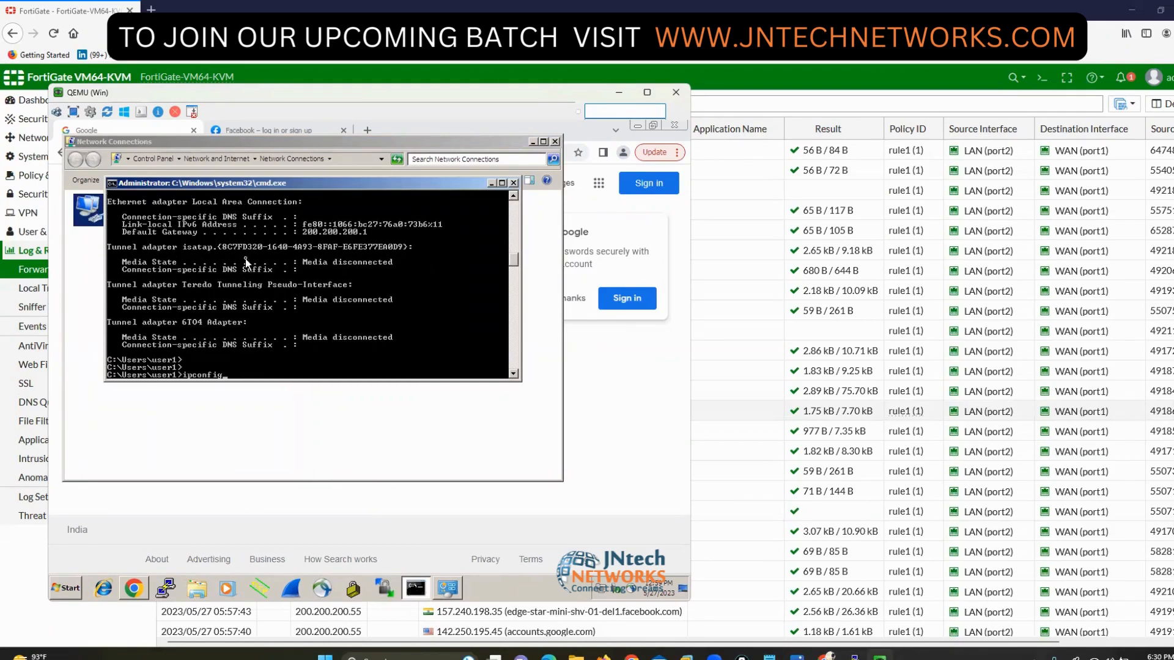
{"action": "key", "text": "Return"}
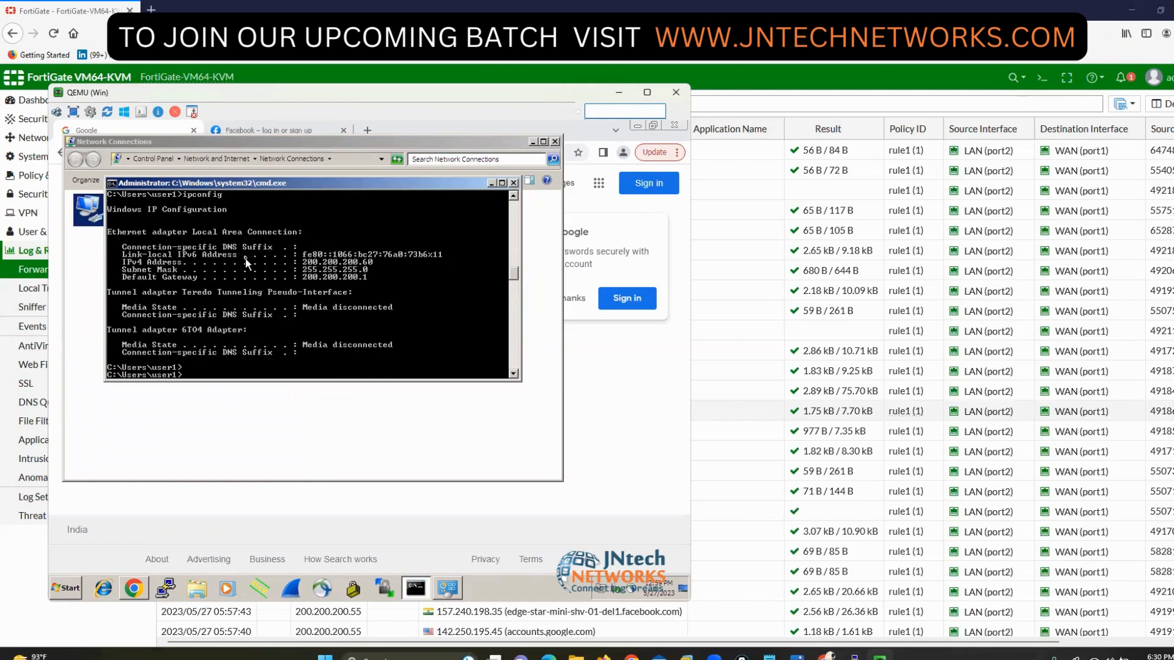
{"action": "type", "text": "ipconfig"}
- Ping facebook.com and google.com and get replies from both
{"action": "key", "text": "Up"}
{"action": "key", "text": "Up"}
{"action": "key", "text": "Return"}
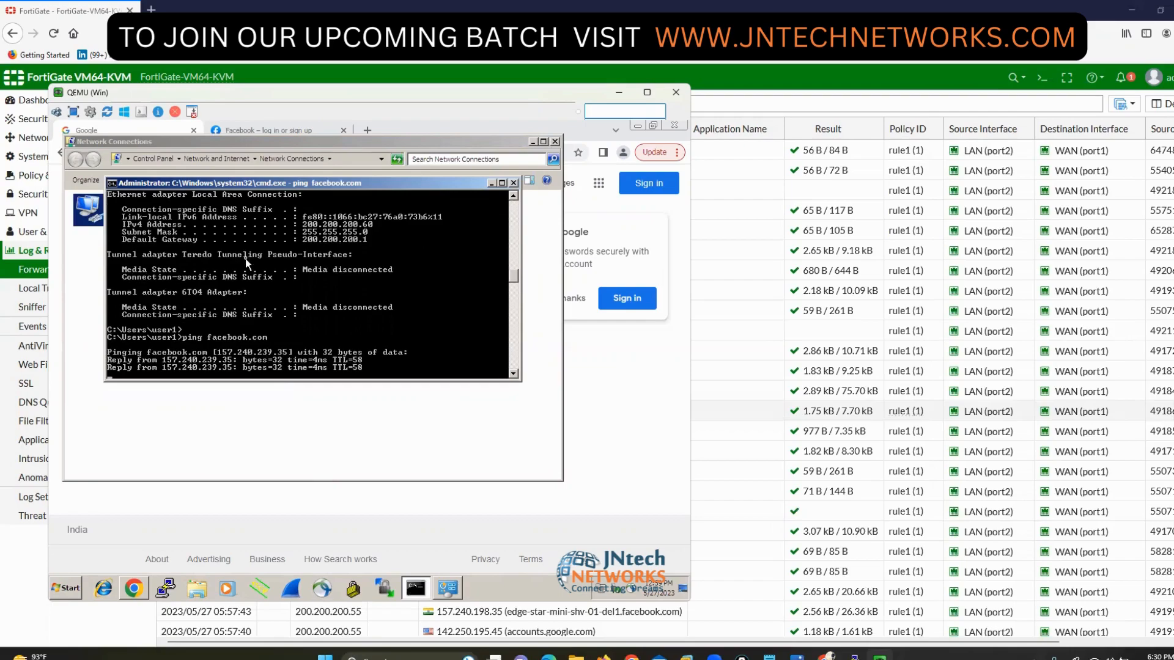
{"action": "type", "text": "ping google.com"}
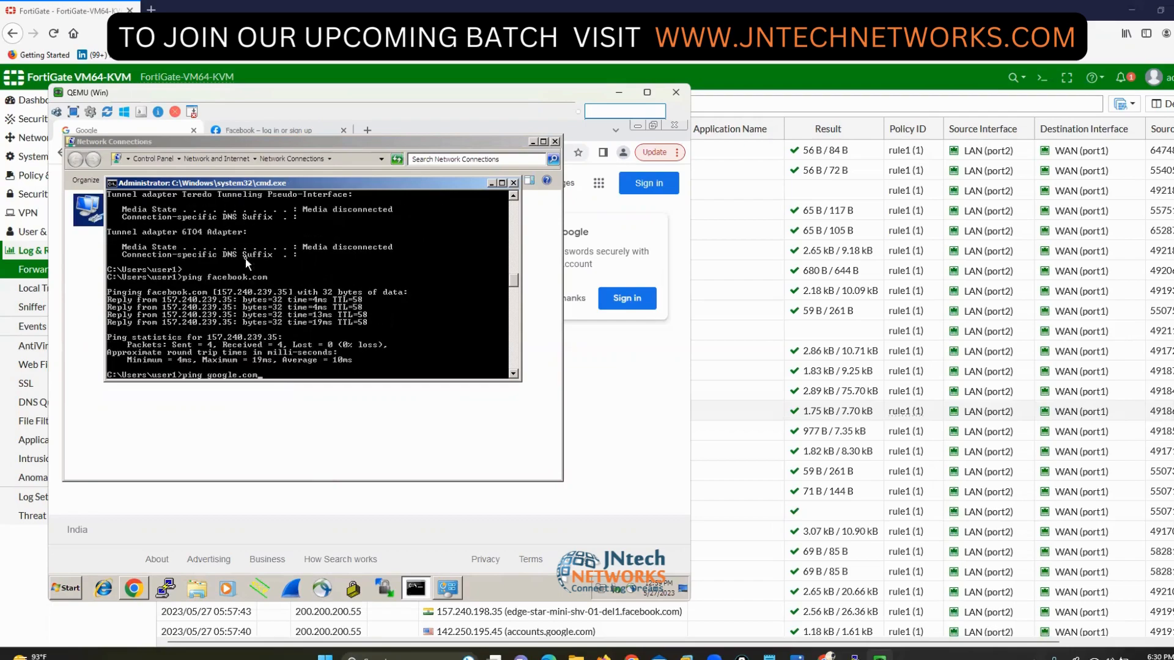
{"action": "key", "text": "Return"}
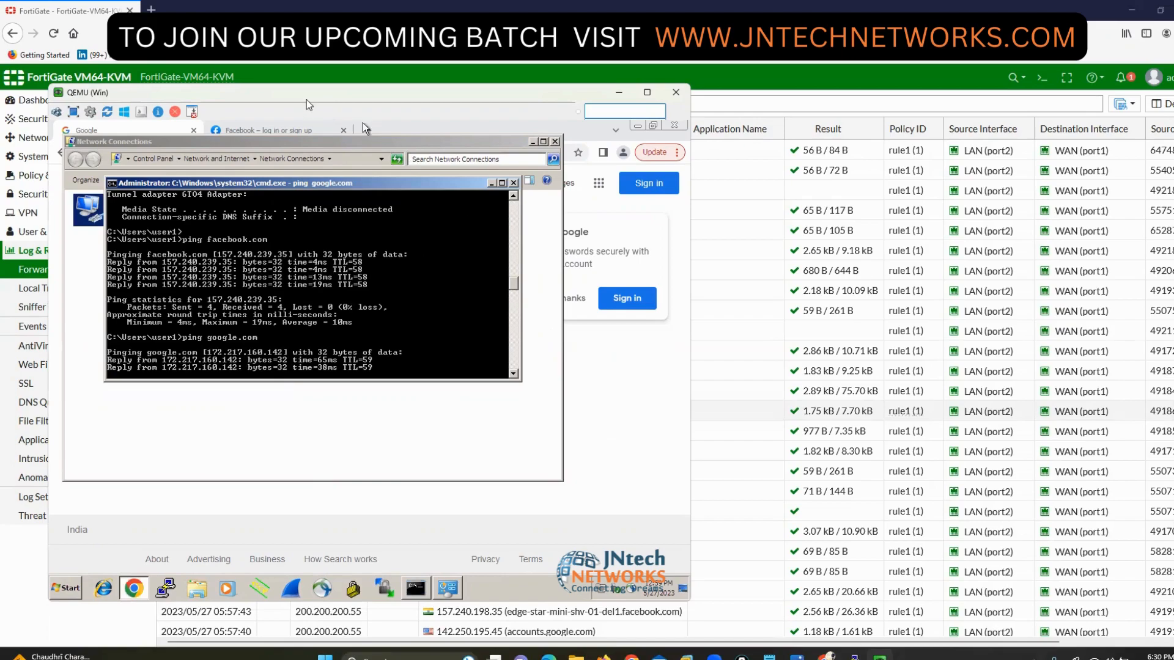
- Open a new Chrome tab and load google.com
{"action": "left_click", "coordinate": [361, 126]}
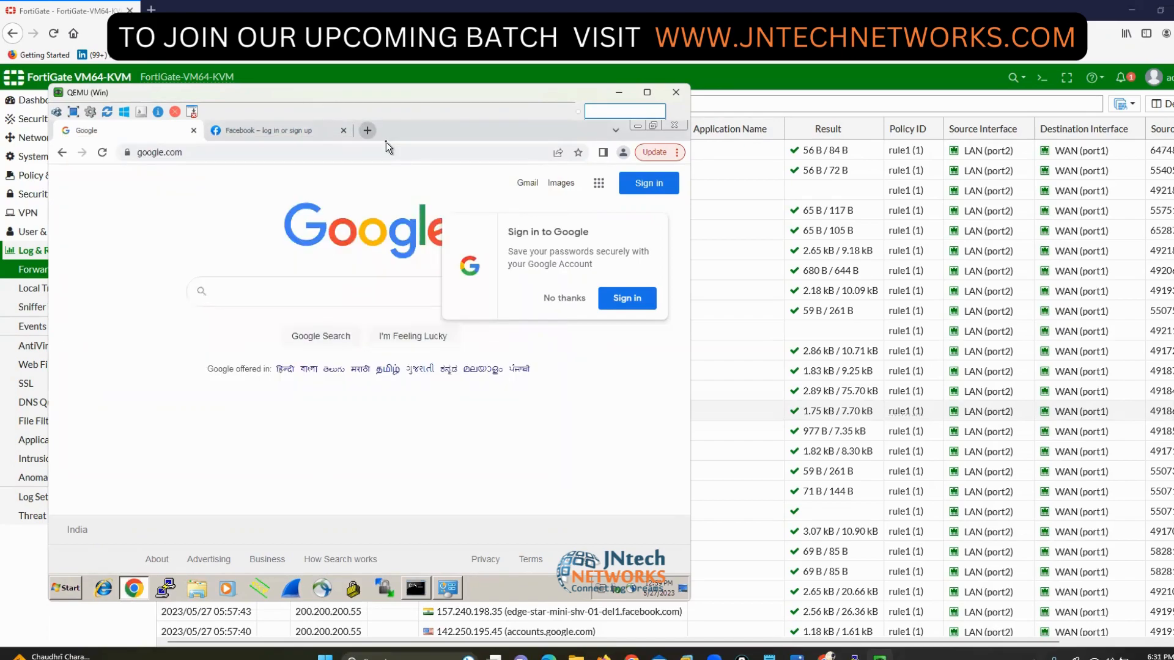
{"action": "left_click", "coordinate": [367, 131]}
{"action": "type", "text": "google.com"}
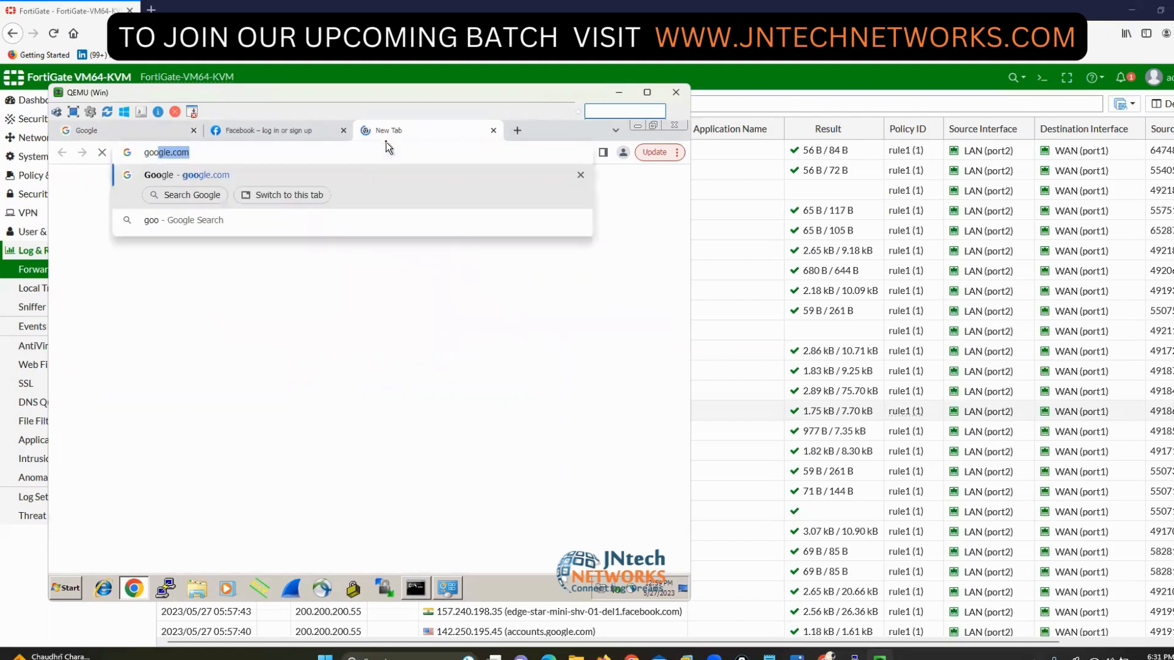
{"action": "key", "text": "Return"}
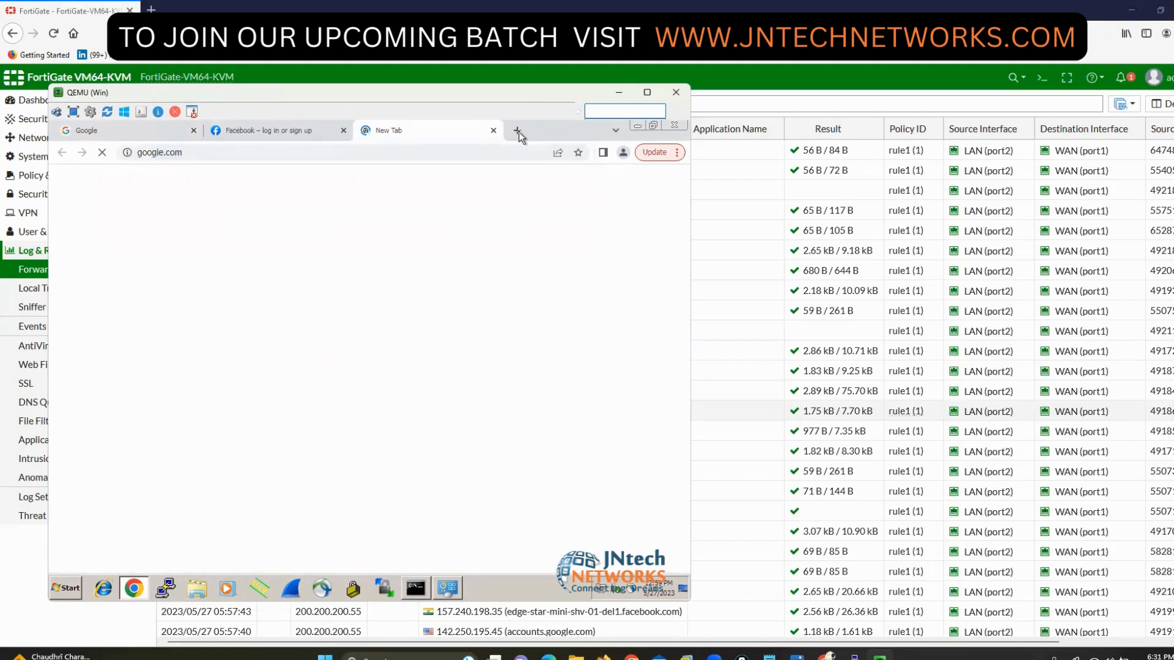
- Load youtube.com in another new tab, then return to the Google tab
{"action": "left_click", "coordinate": [517, 131]}
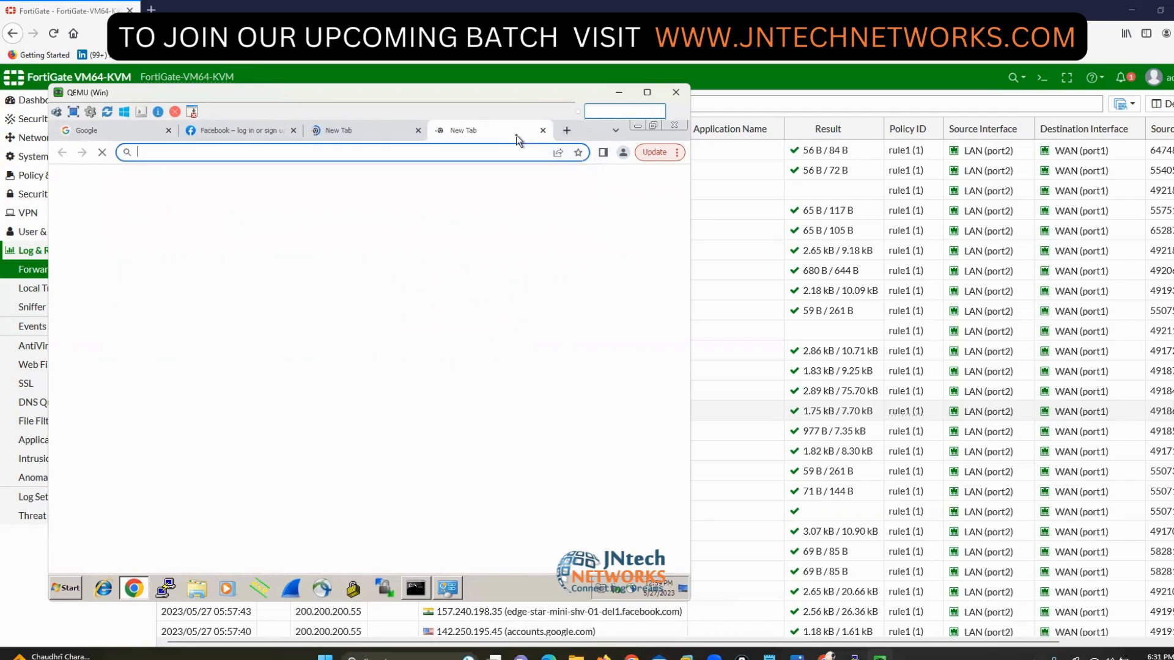
{"action": "type", "text": "youtube"}
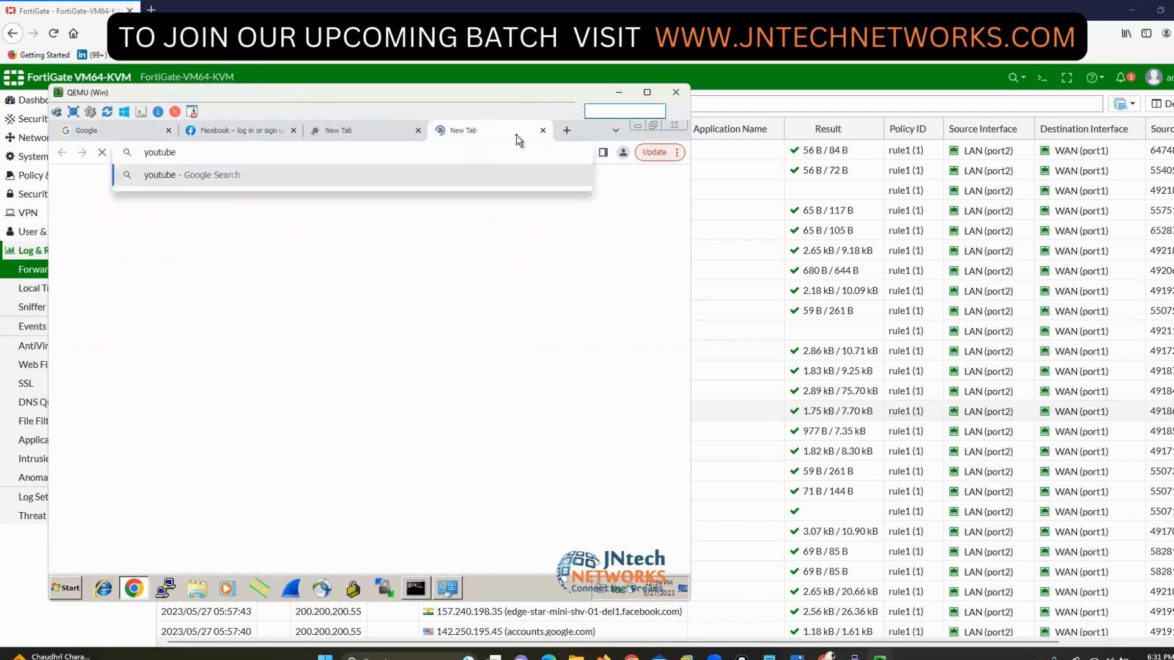
{"action": "type", "text": ".com"}
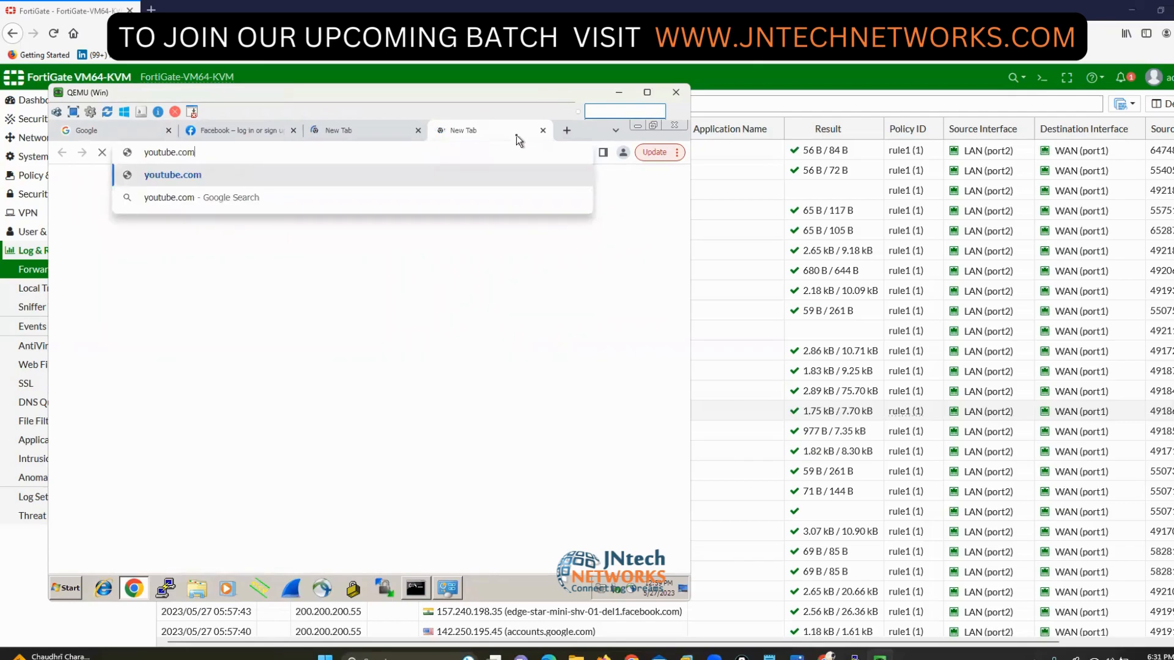
{"action": "key", "text": "Return"}
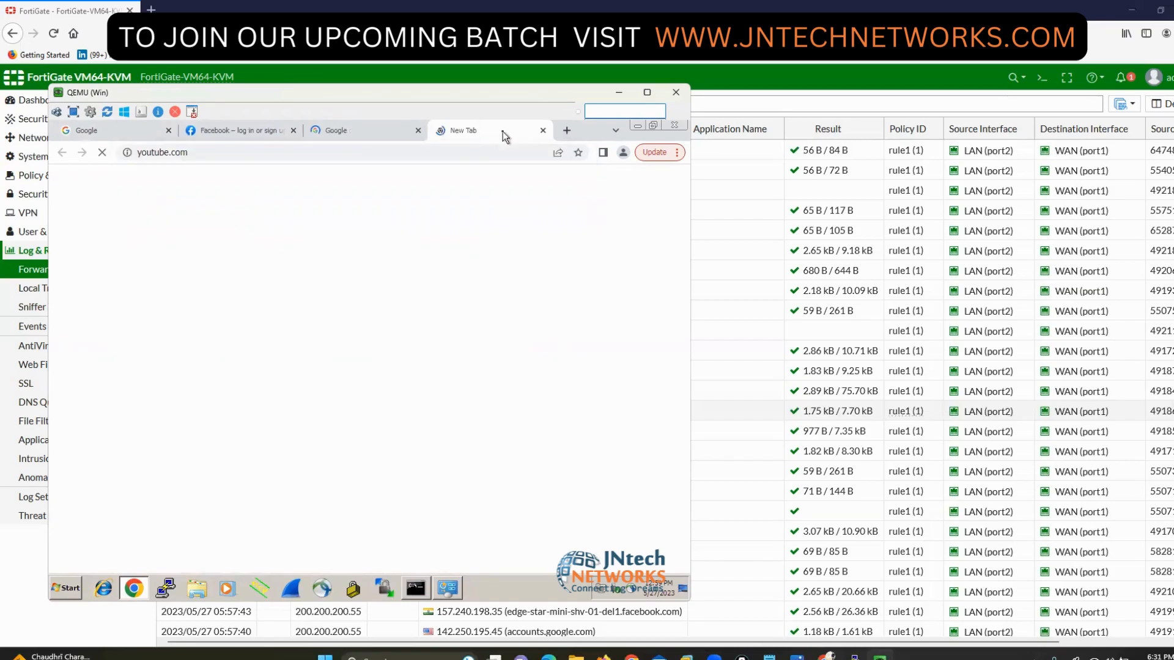
{"action": "left_click", "coordinate": [373, 132]}
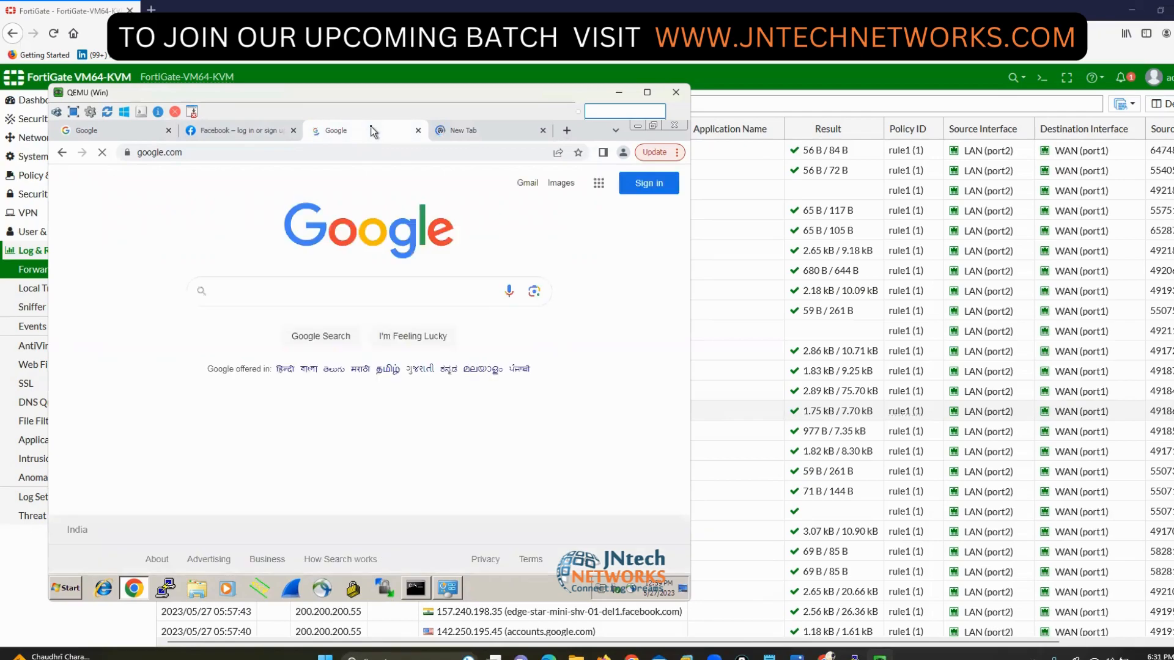
{"action": "left_click", "coordinate": [801, 85]}
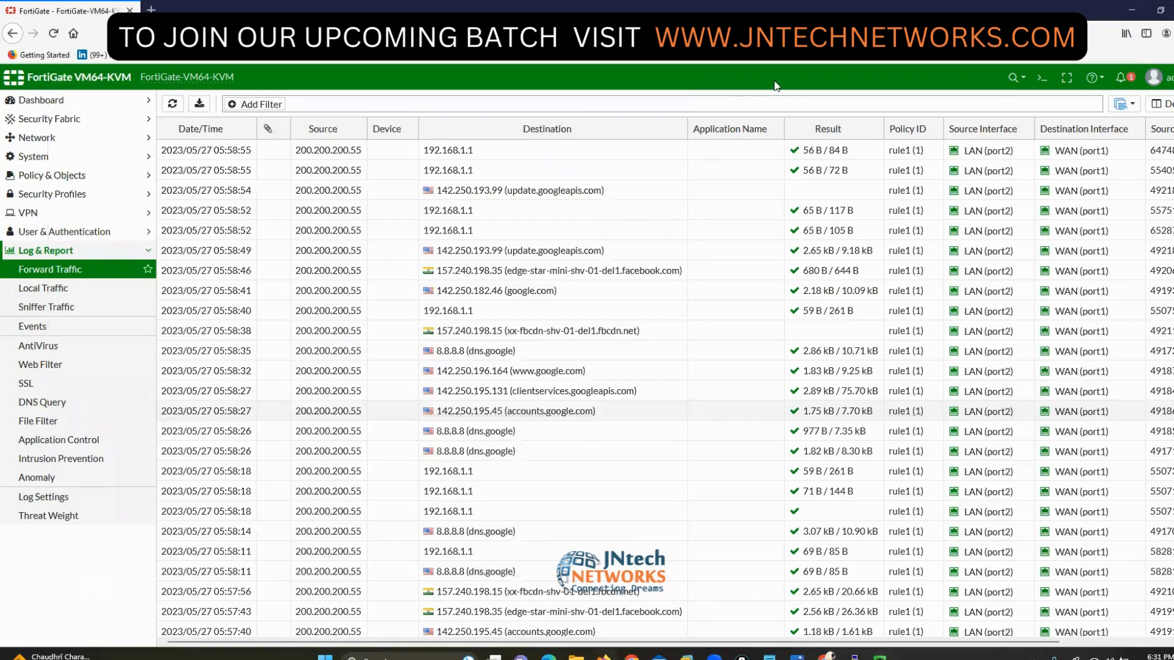
{"action": "left_click", "coordinate": [175, 102]}
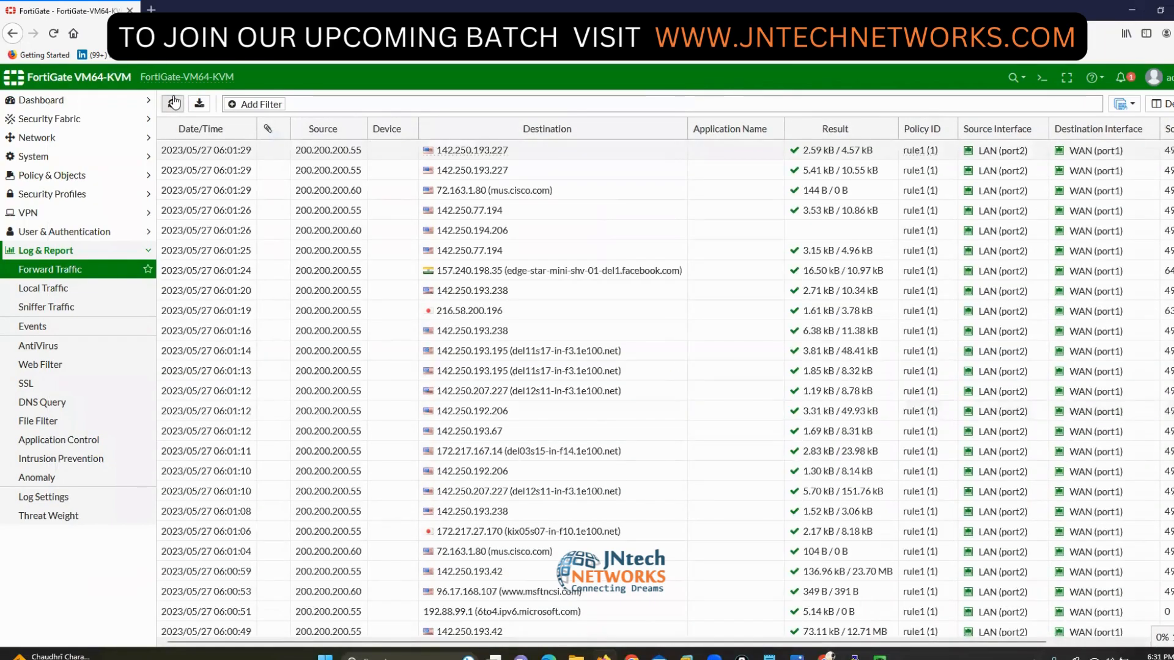
{"action": "left_click", "coordinate": [174, 102]}
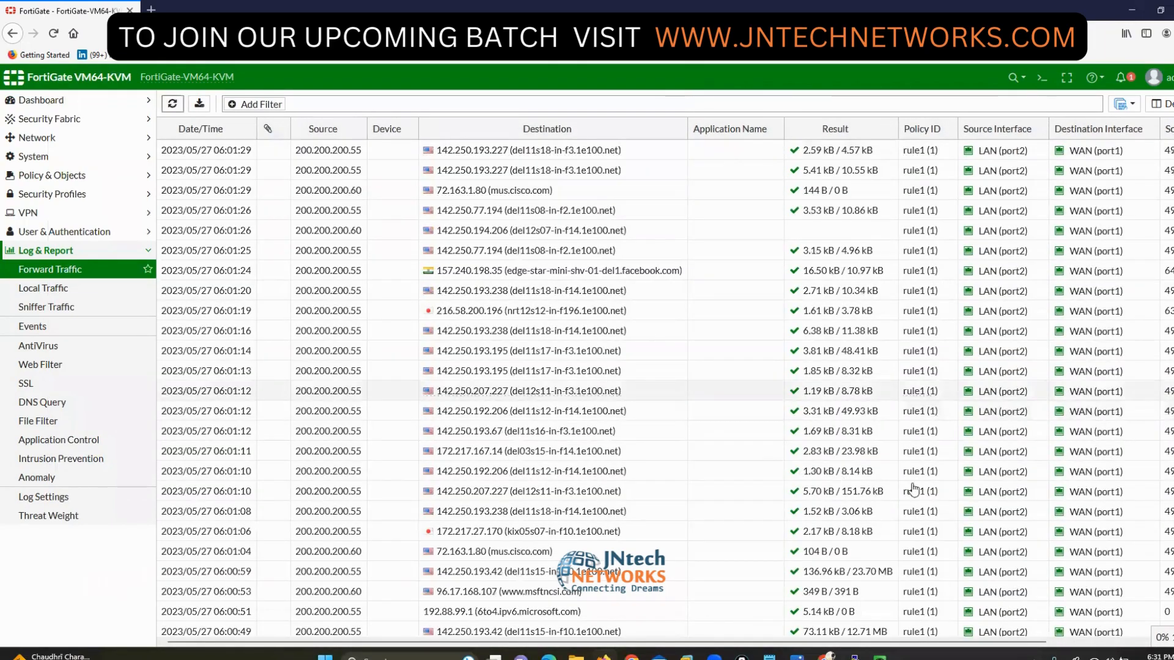
{"action": "left_click", "coordinate": [1151, 374]}
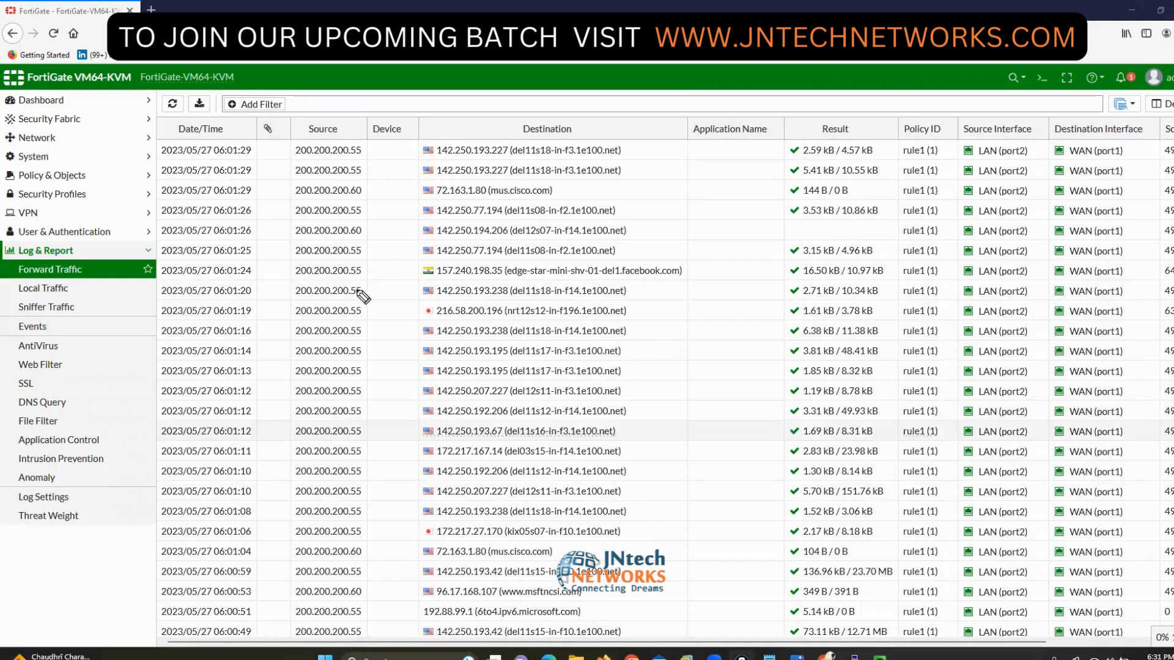
{"action": "mouse_move", "coordinate": [356, 220]}
{"action": "left_mouse_down"}
{"action": "mouse_move", "coordinate": [372, 236]}
{"action": "mouse_move", "coordinate": [363, 246]}
{"action": "left_mouse_up"}
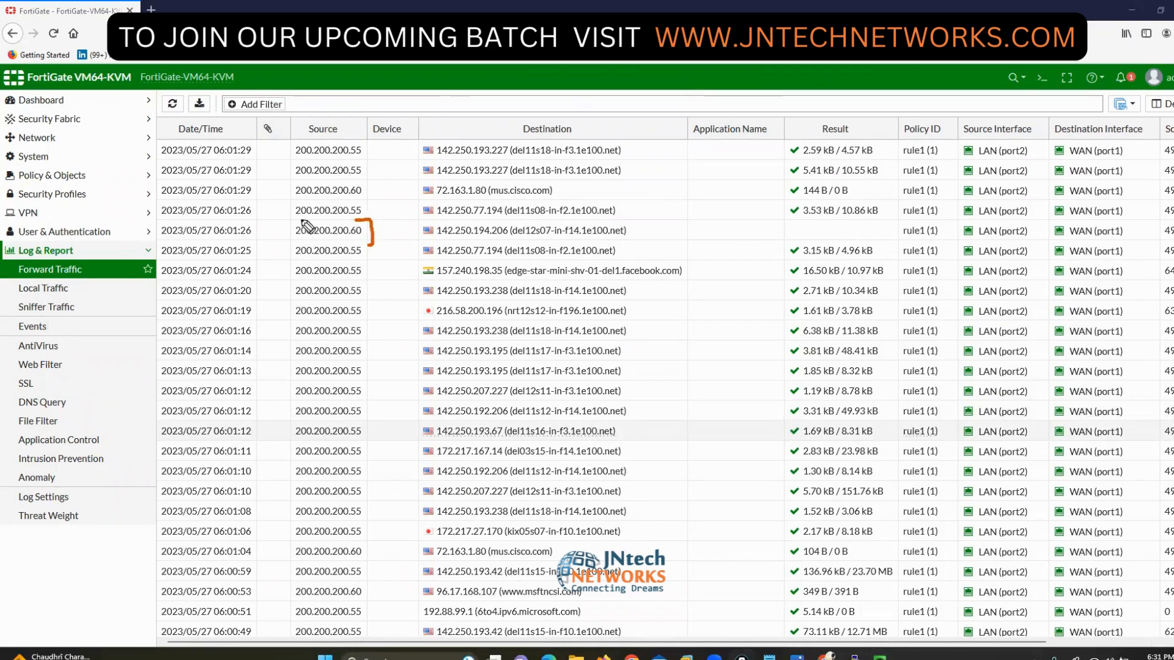
{"action": "mouse_move", "coordinate": [301, 221]}
{"action": "left_mouse_down"}
{"action": "mouse_move", "coordinate": [280, 238]}
{"action": "mouse_move", "coordinate": [301, 244]}
{"action": "left_mouse_up"}
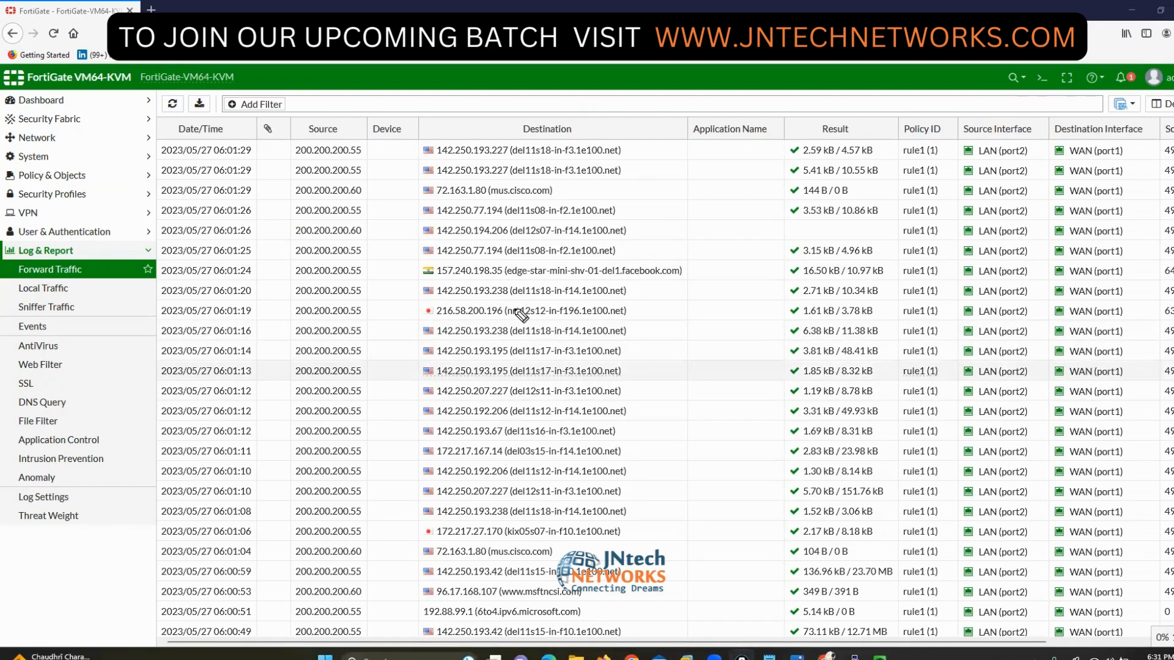
{"action": "mouse_move", "coordinate": [529, 306]}
{"action": "left_mouse_down"}
{"action": "mouse_move", "coordinate": [544, 305]}
{"action": "mouse_move", "coordinate": [537, 326]}
{"action": "mouse_move", "coordinate": [566, 329]}
{"action": "left_mouse_up"}
{"action": "mouse_move", "coordinate": [586, 314]}
{"action": "left_mouse_down"}
{"action": "mouse_move", "coordinate": [568, 327]}
{"action": "mouse_move", "coordinate": [577, 329]}
{"action": "left_mouse_up"}
{"action": "left_click_drag", "start_coordinate": [554, 389], "coordinate": [533, 408]}
{"action": "mouse_move", "coordinate": [578, 393]}
{"action": "left_mouse_down"}
{"action": "mouse_move", "coordinate": [568, 417]}
{"action": "mouse_move", "coordinate": [594, 412]}
{"action": "left_mouse_up"}
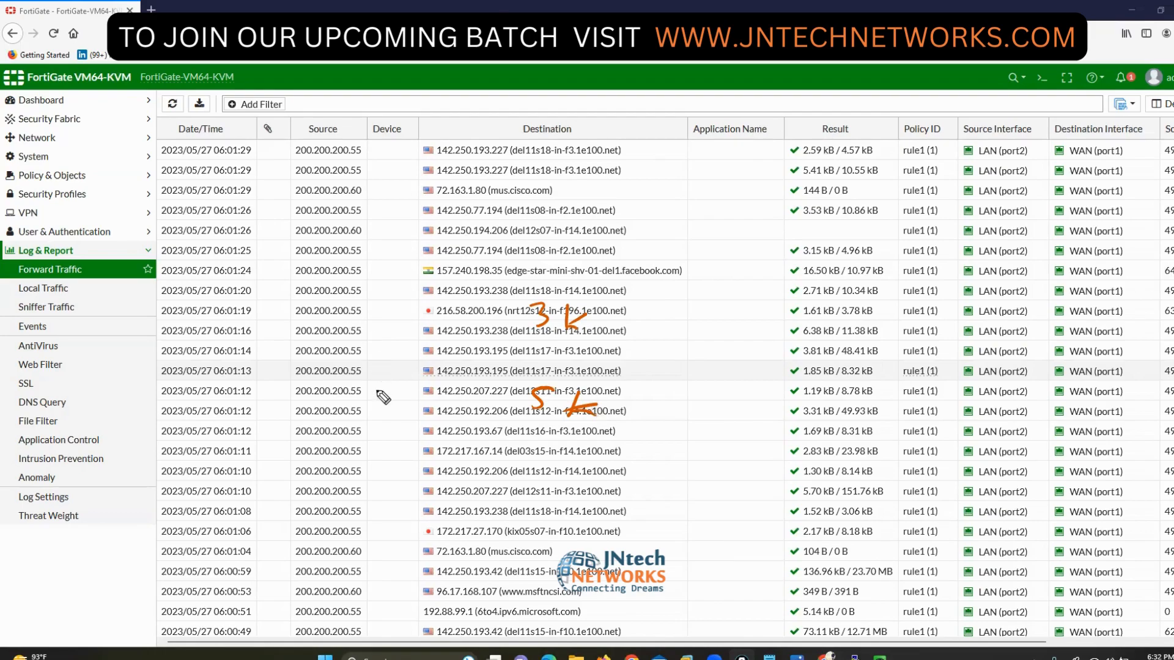
{"action": "mouse_move", "coordinate": [364, 216]}
{"action": "left_mouse_down"}
{"action": "mouse_move", "coordinate": [316, 218]}
{"action": "mouse_move", "coordinate": [282, 243]}
{"action": "mouse_move", "coordinate": [352, 247]}
{"action": "mouse_move", "coordinate": [372, 219]}
{"action": "left_mouse_up"}
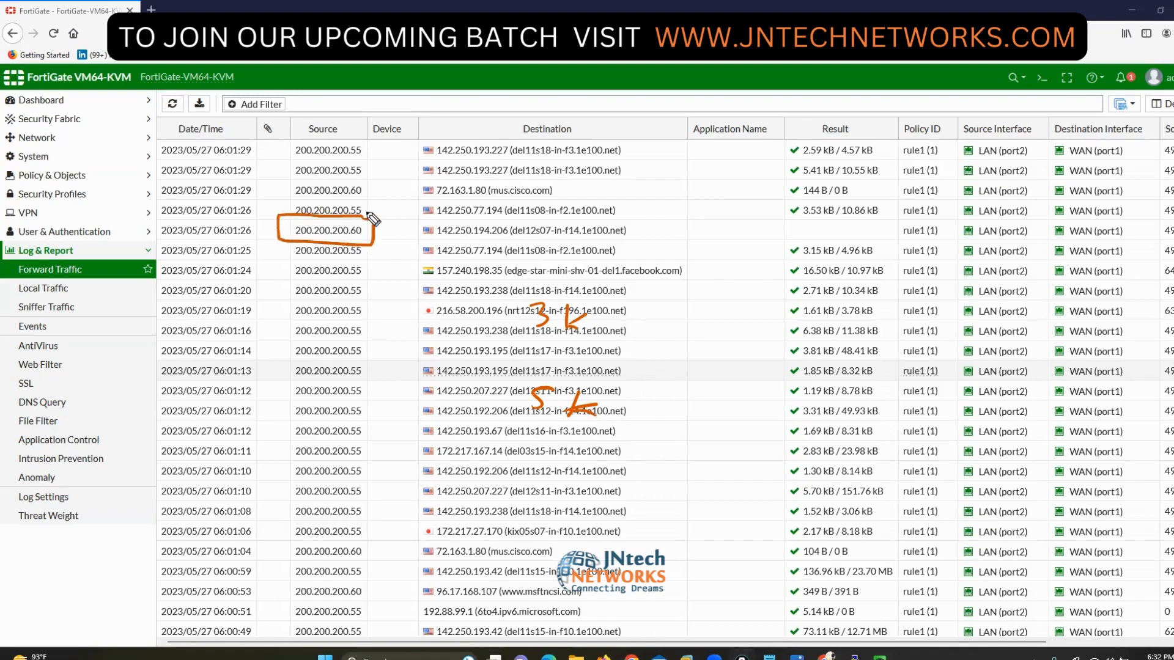
{"action": "left_click", "coordinate": [1172, 436]}
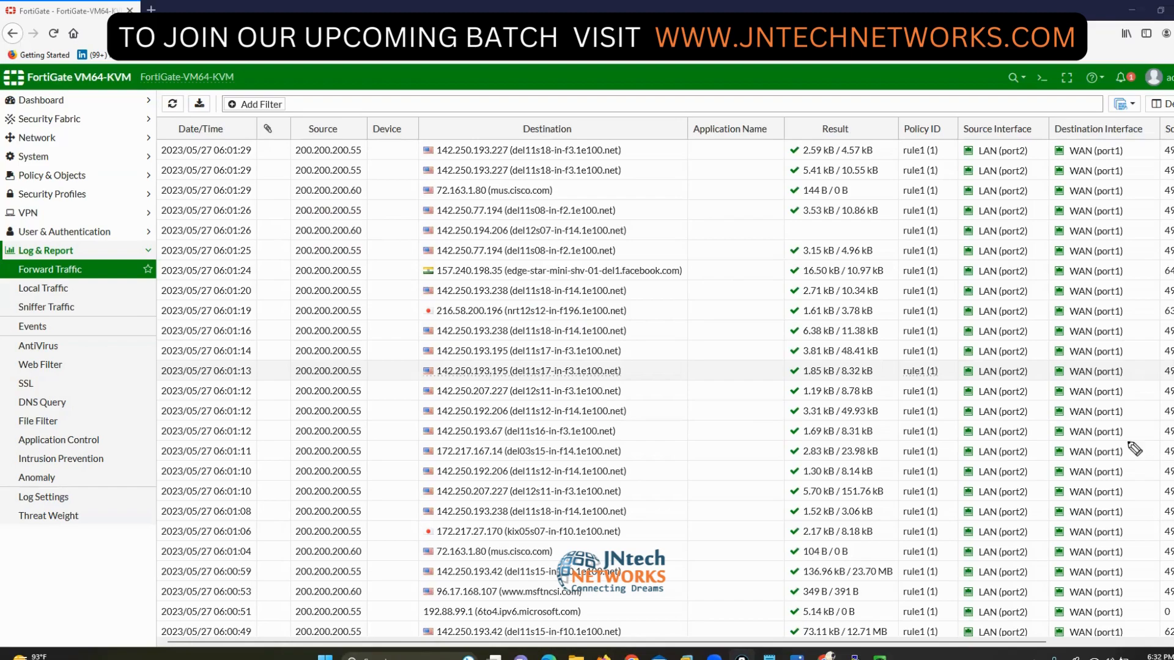
{"action": "mouse_move", "coordinate": [653, 440]}
{"action": "left_mouse_down"}
{"action": "mouse_move", "coordinate": [612, 446]}
{"action": "mouse_move", "coordinate": [599, 481]}
{"action": "left_mouse_up"}
{"action": "mouse_move", "coordinate": [665, 466]}
{"action": "left_mouse_down"}
{"action": "mouse_move", "coordinate": [621, 455]}
{"action": "mouse_move", "coordinate": [622, 472]}
{"action": "left_mouse_up"}
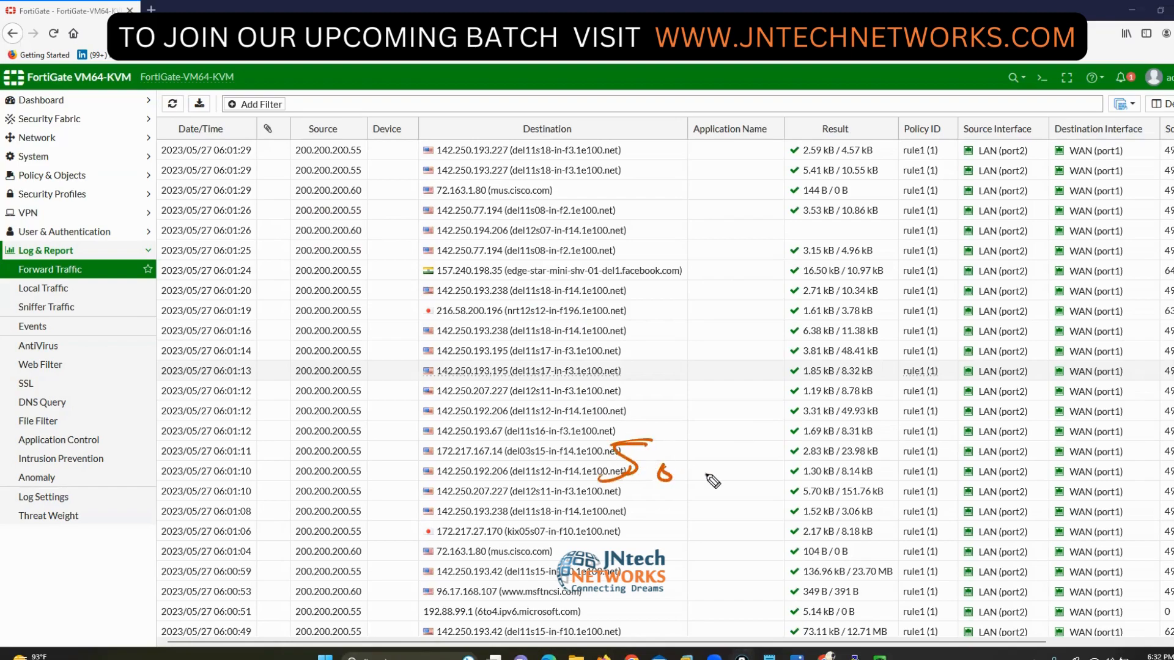
{"action": "left_click_drag", "start_coordinate": [707, 473], "coordinate": [705, 475]}
{"action": "left_click_drag", "start_coordinate": [724, 469], "coordinate": [733, 540]}
{"action": "left_click_drag", "start_coordinate": [601, 422], "coordinate": [540, 511]}
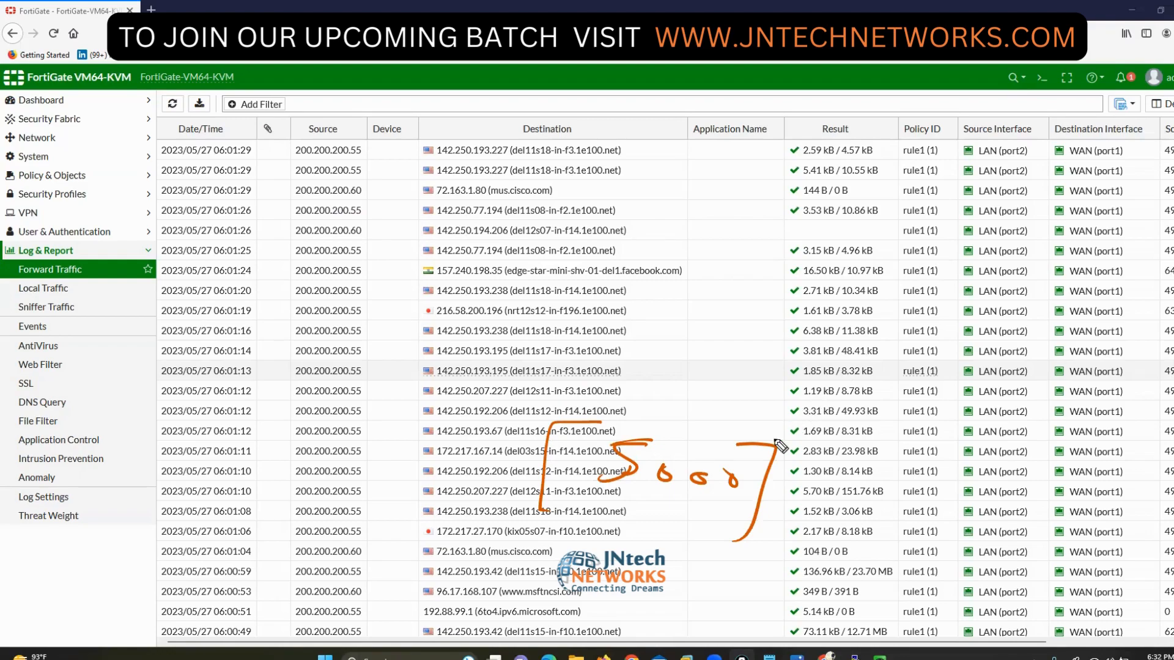
{"action": "left_click_drag", "start_coordinate": [733, 442], "coordinate": [559, 506]}
{"action": "left_click_drag", "start_coordinate": [756, 429], "coordinate": [697, 427]}
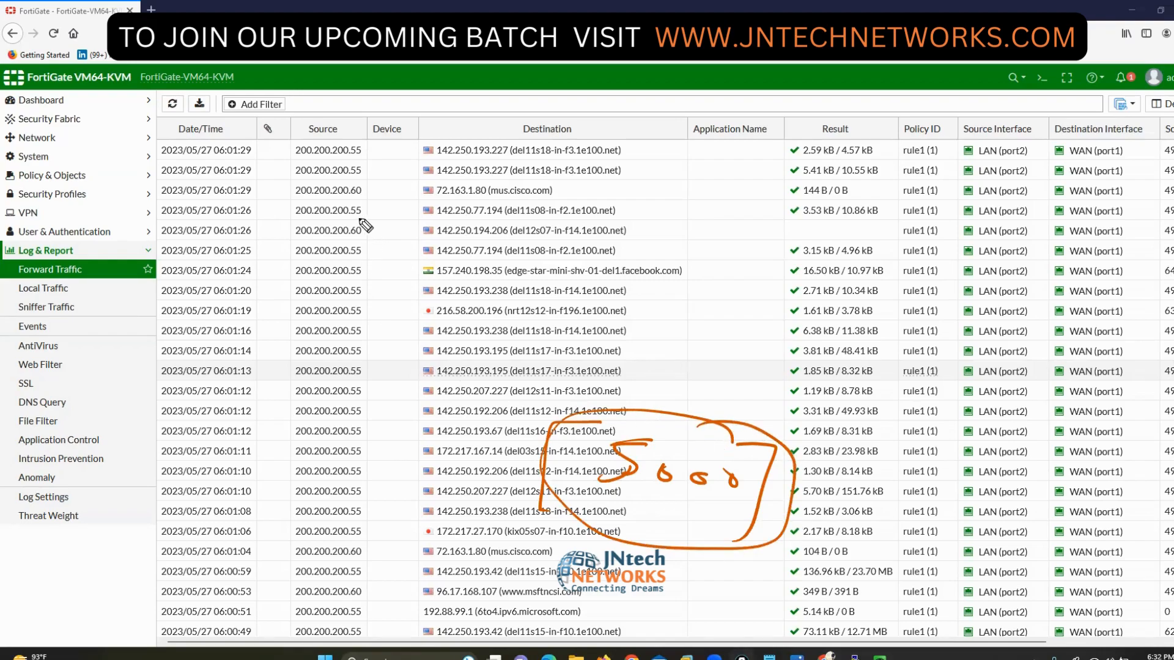
{"action": "mouse_move", "coordinate": [353, 215]}
{"action": "left_mouse_down"}
{"action": "mouse_move", "coordinate": [374, 217]}
{"action": "mouse_move", "coordinate": [355, 242]}
{"action": "left_mouse_up"}
{"action": "mouse_move", "coordinate": [302, 211]}
{"action": "left_mouse_down"}
{"action": "mouse_move", "coordinate": [282, 213]}
{"action": "mouse_move", "coordinate": [297, 244]}
{"action": "left_mouse_up"}
{"action": "mouse_move", "coordinate": [950, 250]}
{"action": "left_mouse_down"}
{"action": "mouse_move", "coordinate": [894, 256]}
{"action": "mouse_move", "coordinate": [955, 262]}
{"action": "mouse_move", "coordinate": [971, 247]}
{"action": "left_mouse_up"}
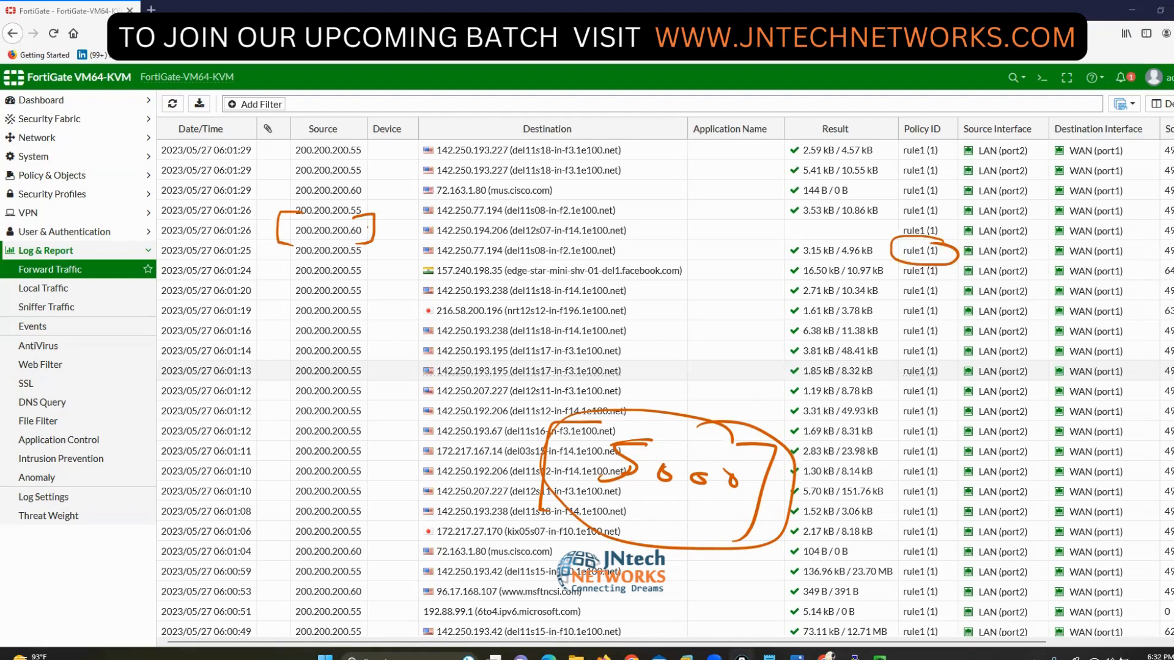
{"action": "key", "text": "Escape"}
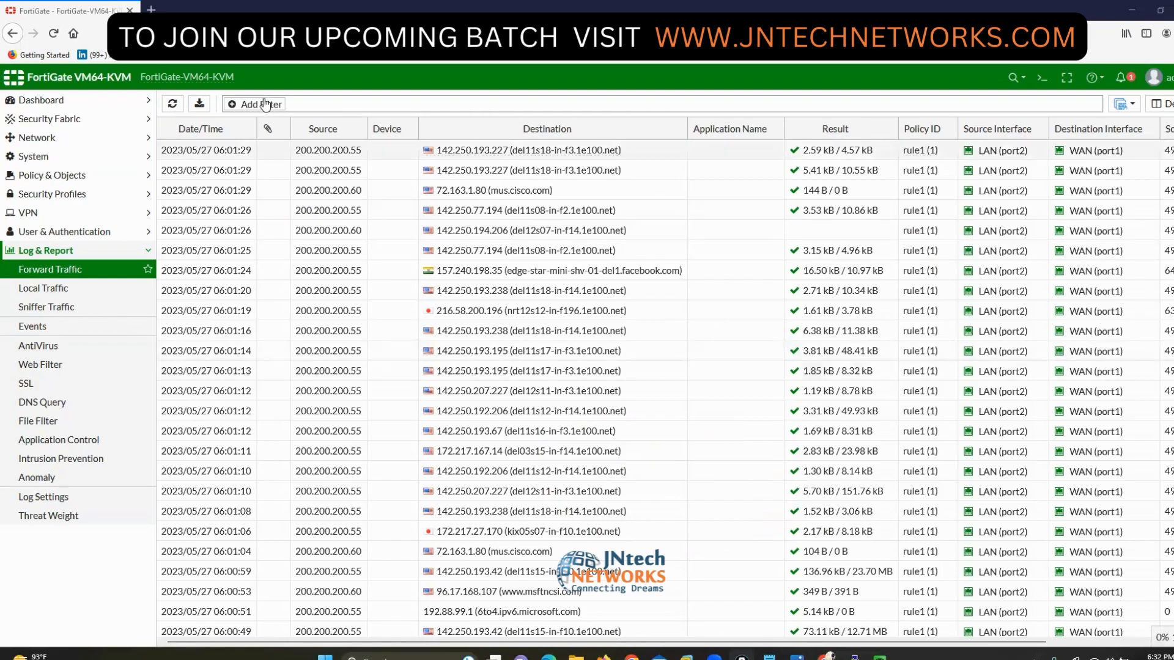
- Add a Date/Time filter to the Forward Traffic log, then remove it
{"action": "left_click", "coordinate": [247, 107]}
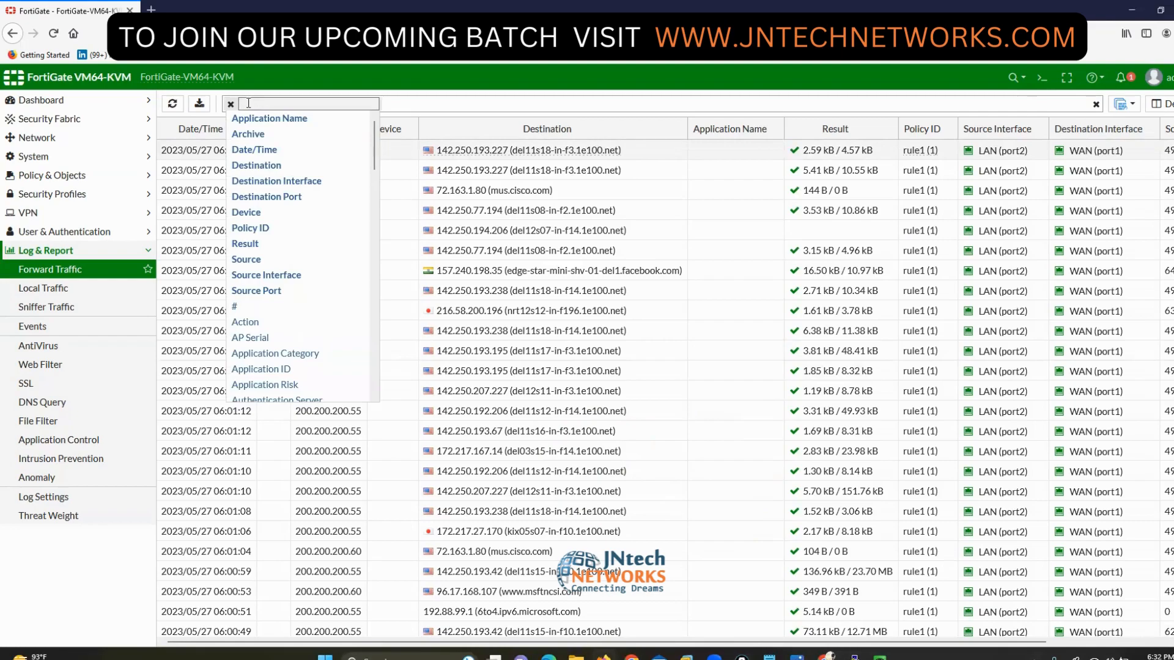
{"action": "scroll", "coordinate": [309, 270], "scroll_direction": "down", "scroll_amount": 7}
{"action": "scroll", "coordinate": [310, 269], "scroll_direction": "down", "scroll_amount": 5}
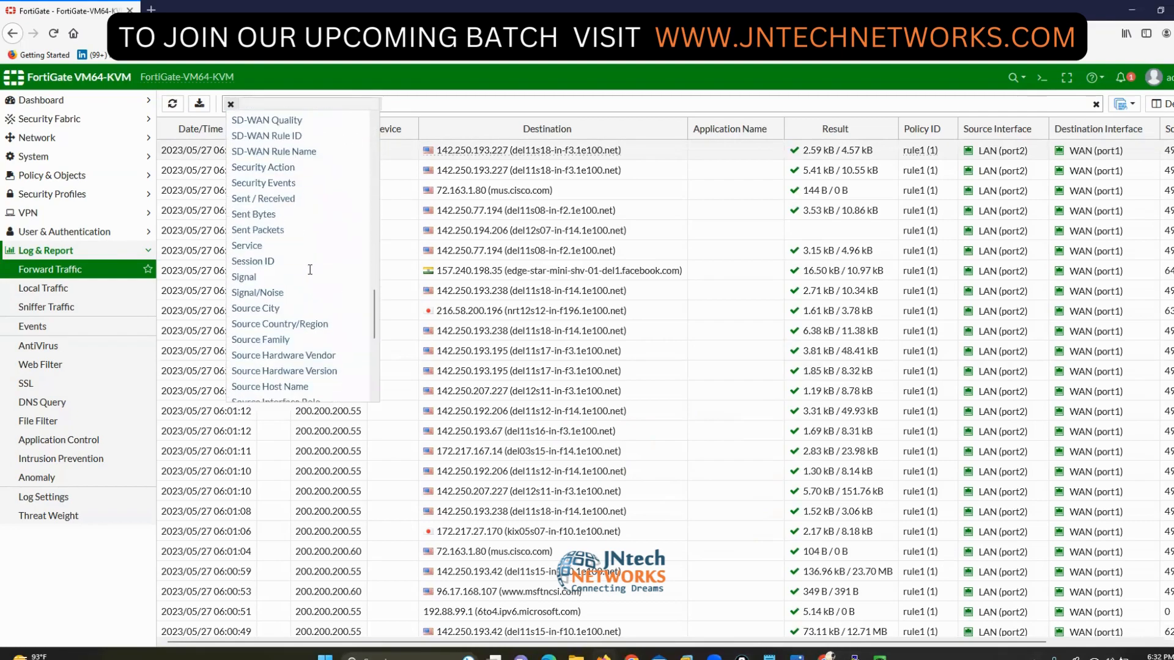
{"action": "scroll", "coordinate": [310, 270], "scroll_direction": "up", "scroll_amount": 12}
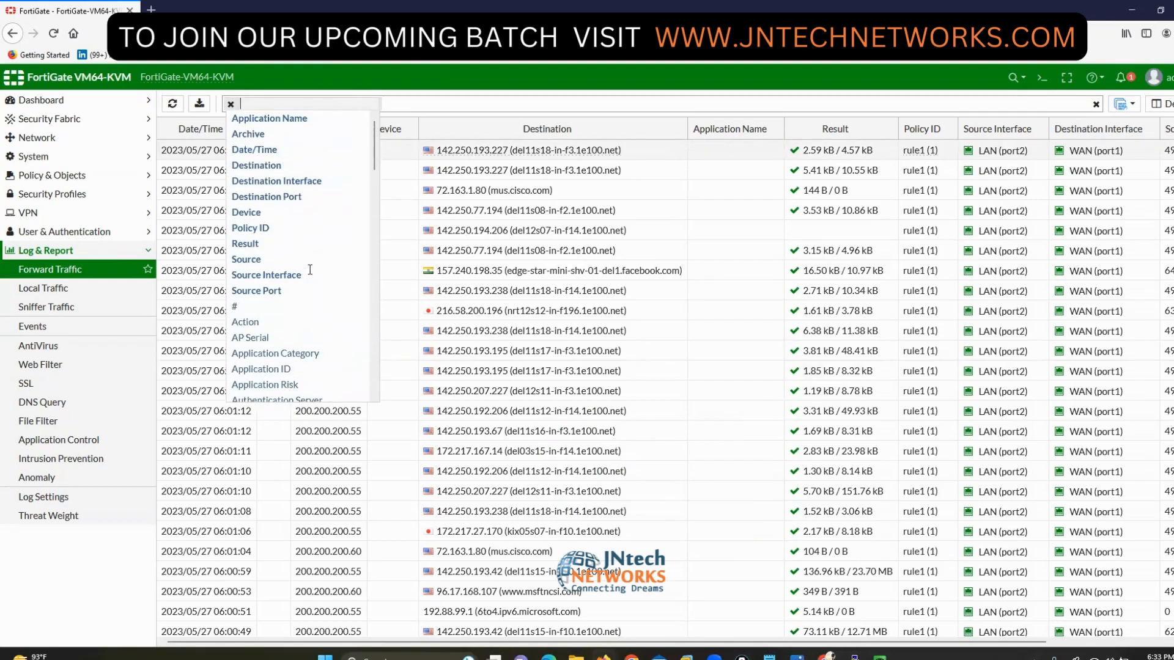
{"action": "left_click", "coordinate": [265, 156]}
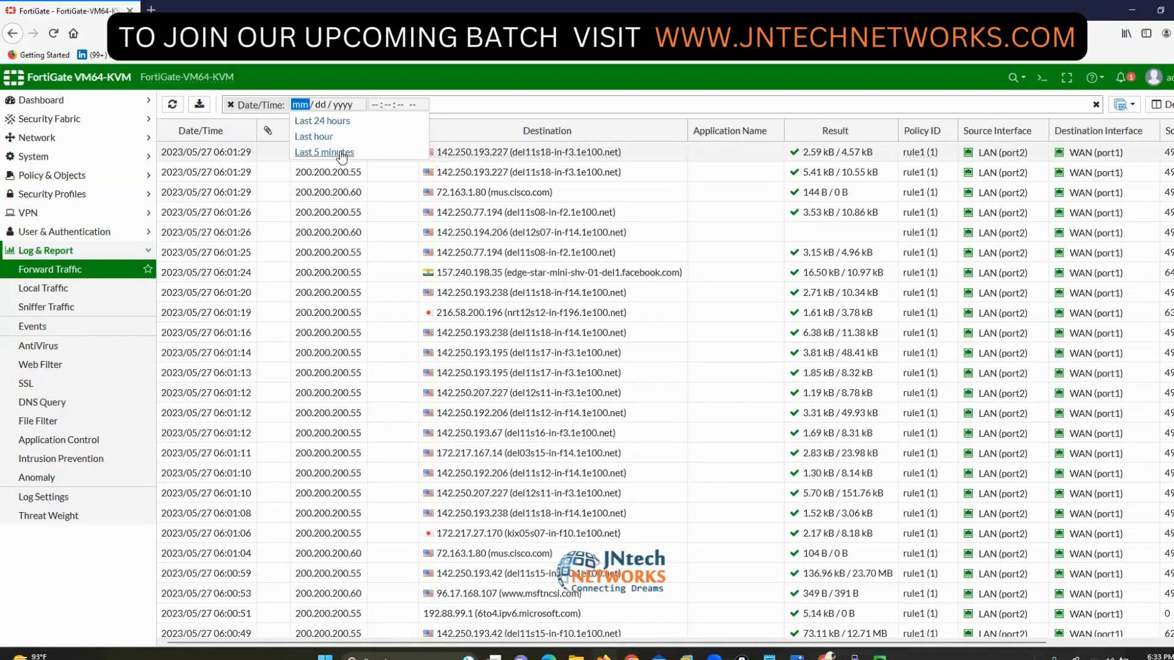
{"action": "left_click", "coordinate": [232, 105]}
{"action": "left_click", "coordinate": [243, 105]}
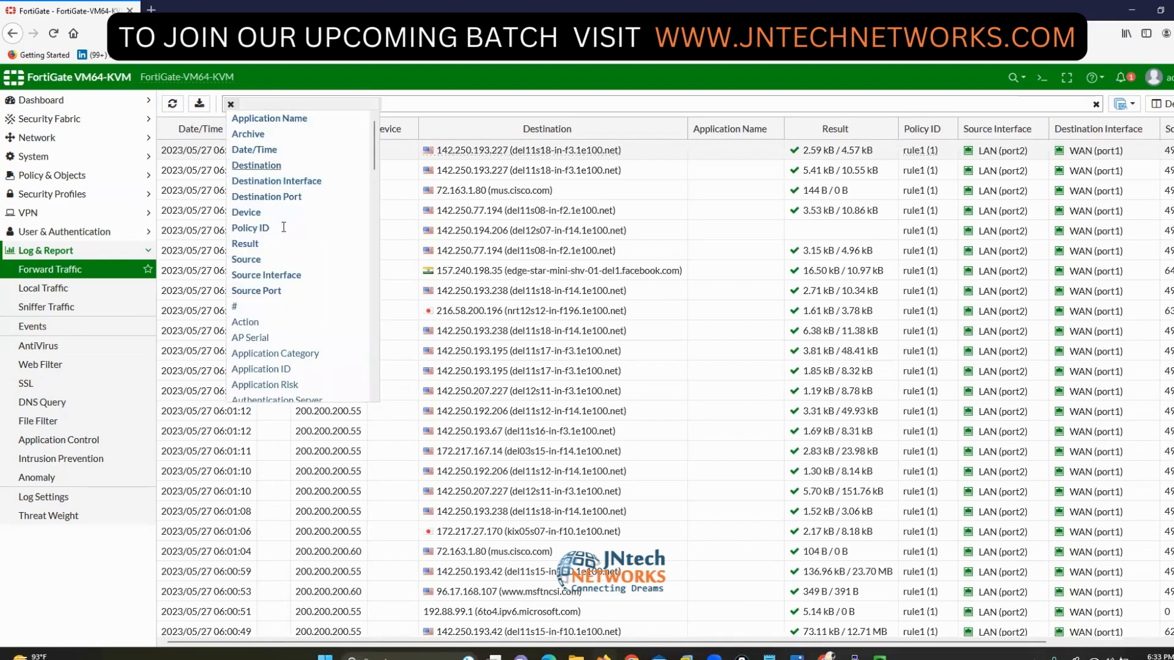
- Filter the log by Source 200.200.200.60, then clear that filter
{"action": "left_click", "coordinate": [245, 259]}
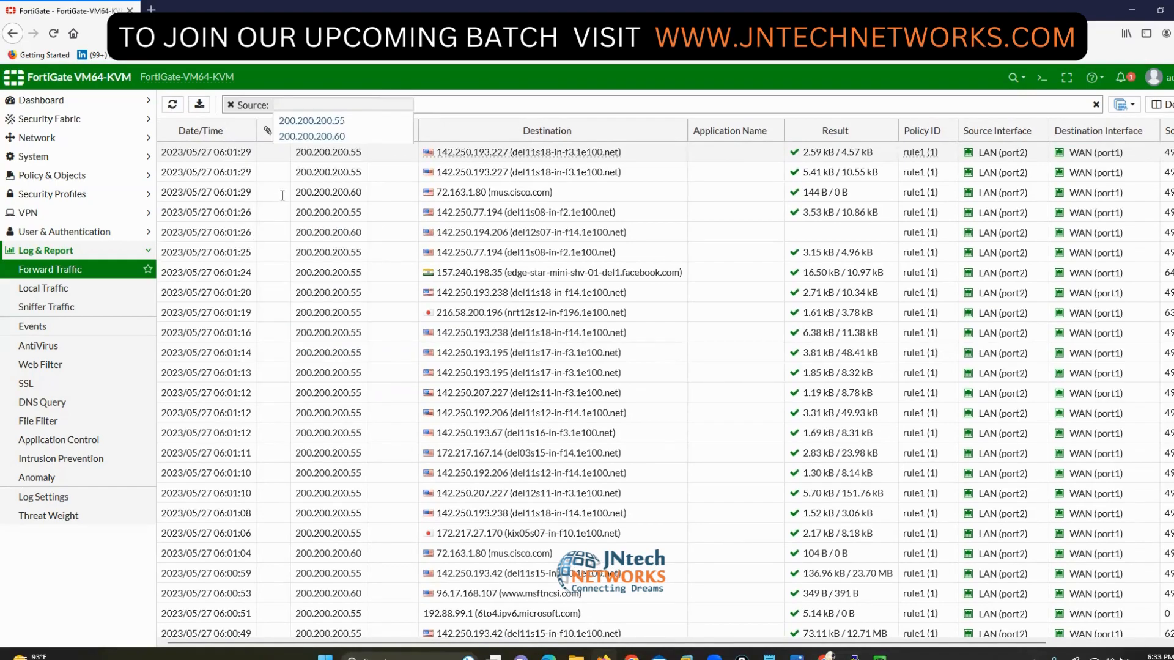
{"action": "left_click", "coordinate": [325, 136]}
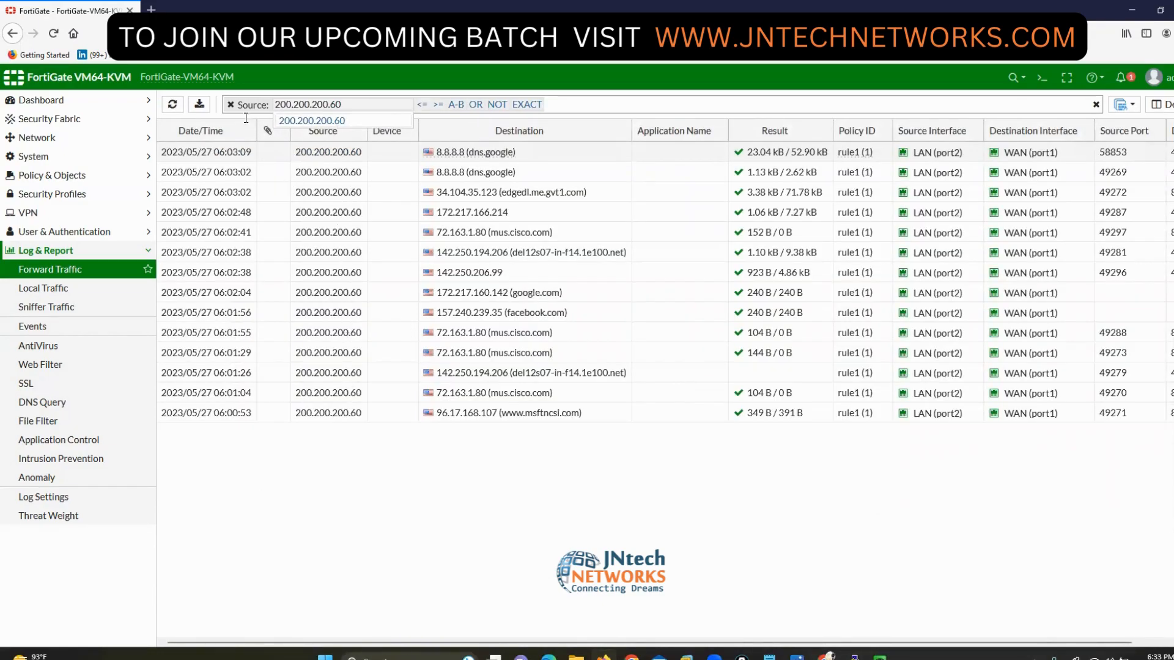
{"action": "left_click", "coordinate": [231, 105]}
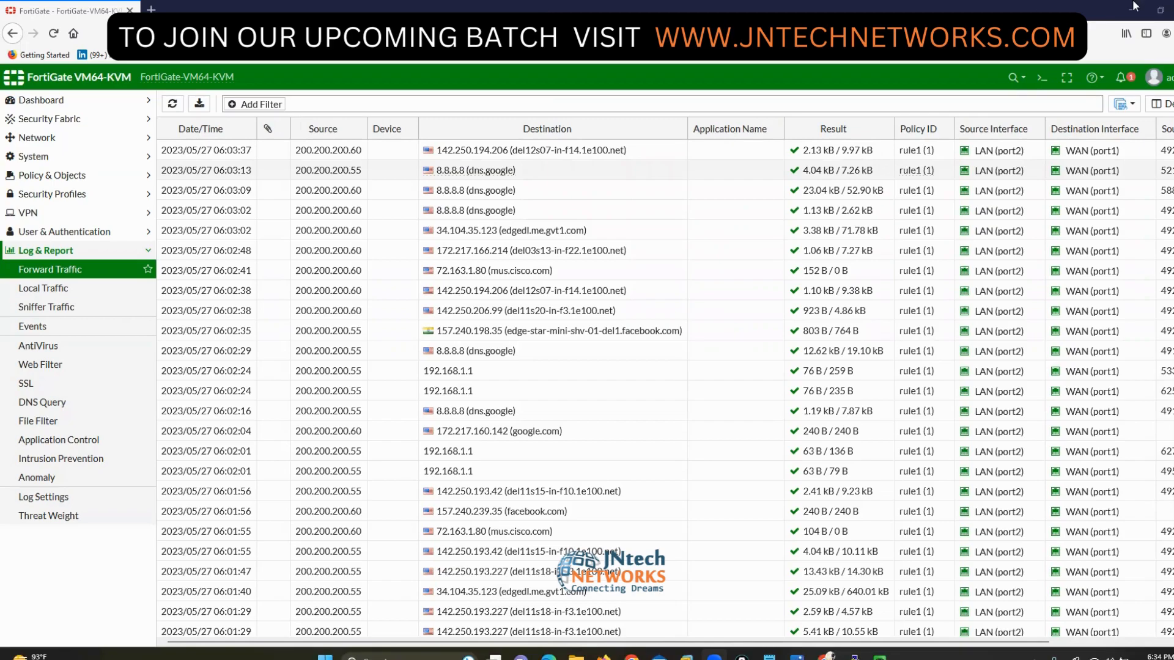
- Download the log as memory-traffic-forward-2023-05-27_0604.log and open it with Notepad
{"action": "left_click", "coordinate": [197, 107]}
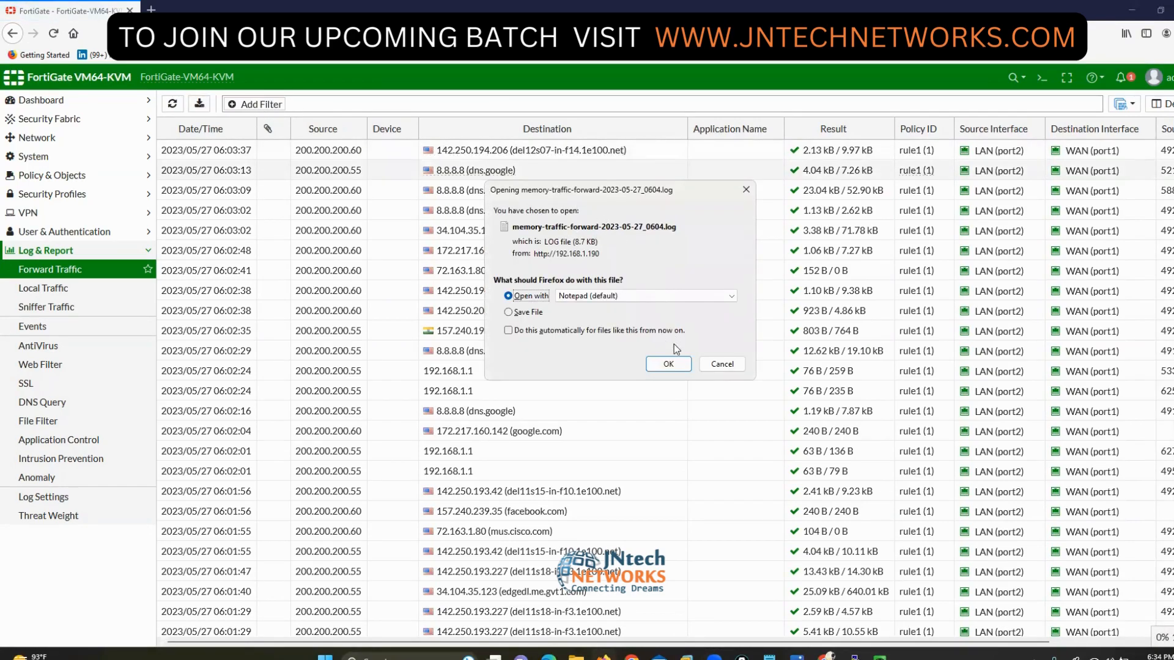
{"action": "left_click", "coordinate": [672, 364]}
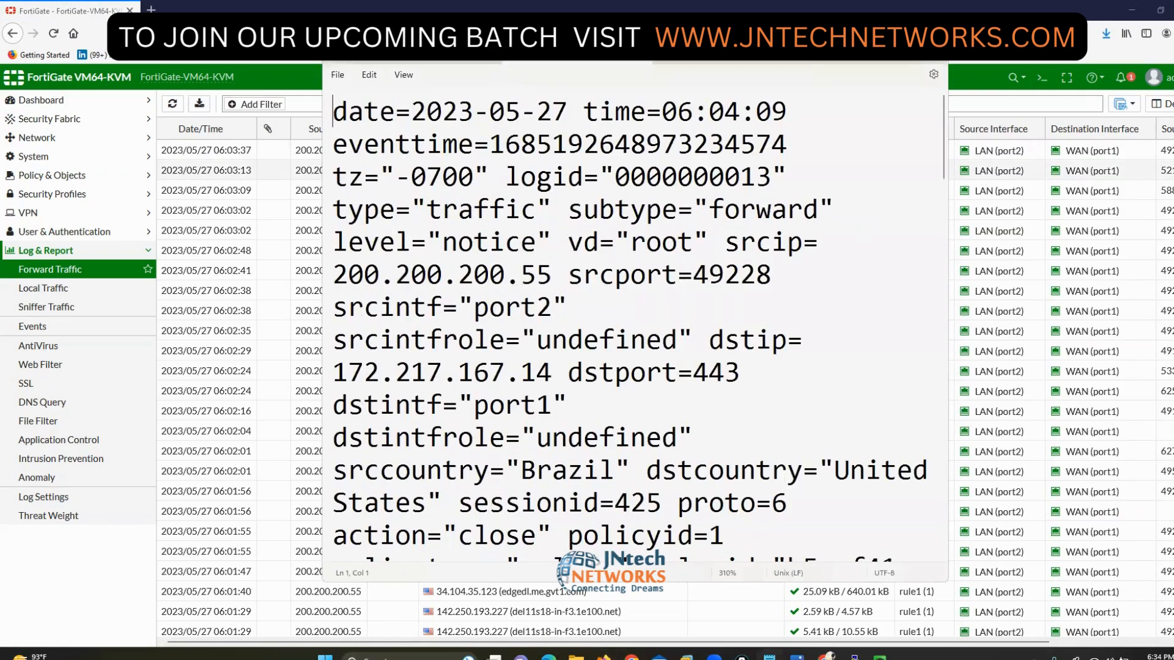
- Maximize Notepad, zoom to 150% and widen the window so log lines run longer
{"action": "left_click", "coordinate": [906, 54]}
{"action": "scroll", "coordinate": [566, 260], "scroll_direction": "down", "scroll_amount": 8}
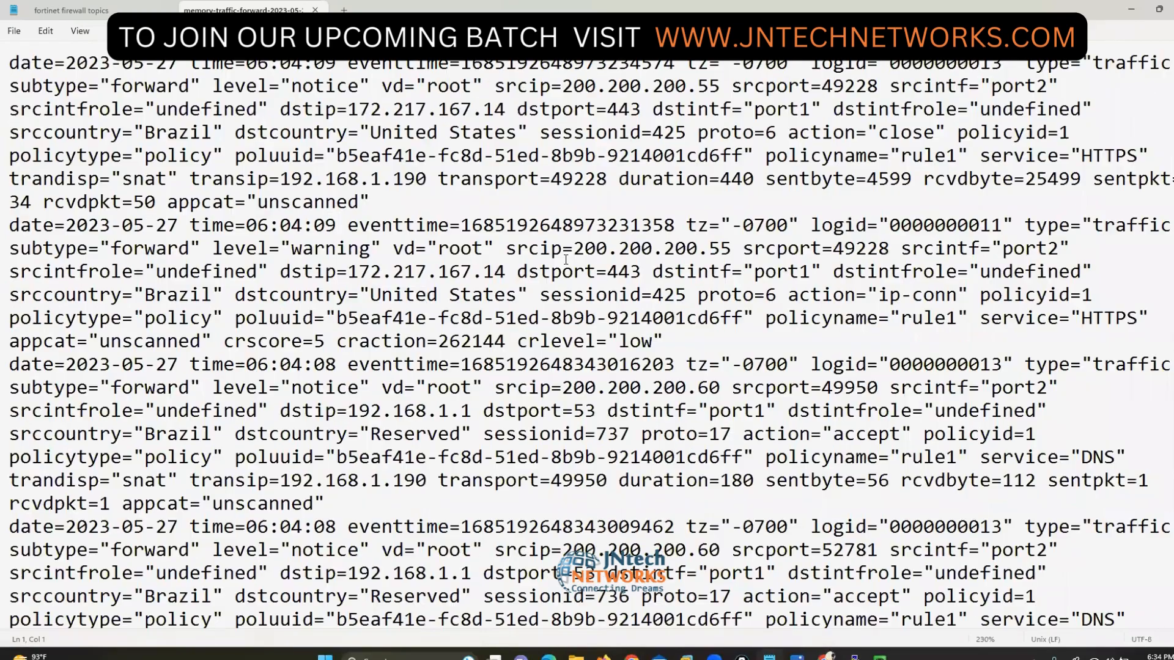
{"action": "scroll", "coordinate": [566, 260], "scroll_direction": "down", "scroll_amount": 8}
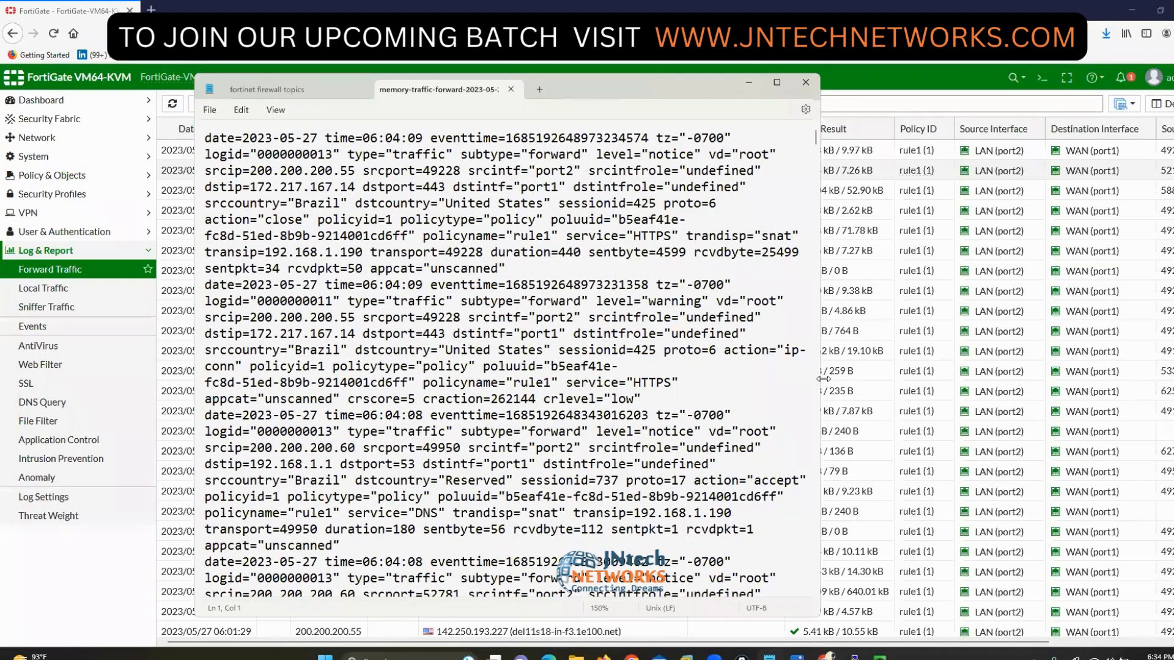
{"action": "left_click_drag", "start_coordinate": [823, 379], "coordinate": [1171, 382]}
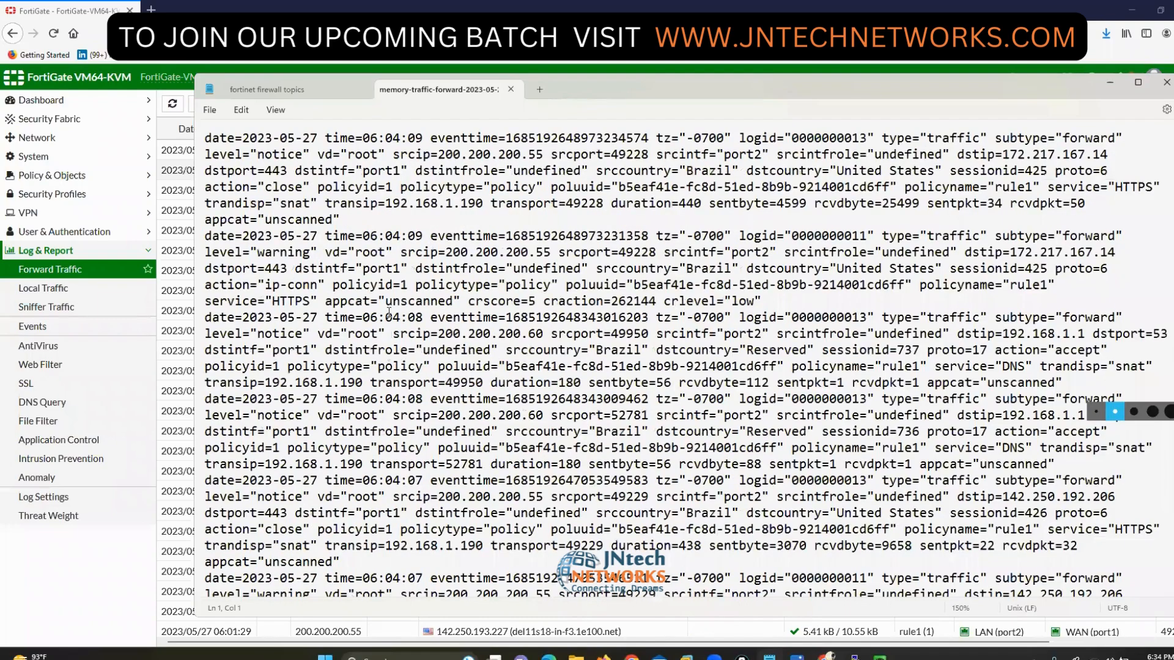
- Insert blank lines above the second through 06:04:07 log records to separate them
{"action": "left_click", "coordinate": [206, 237]}
{"action": "key", "text": "Return"}
{"action": "key", "text": "Return"}
{"action": "key", "text": "Down"}
{"action": "key", "text": "Down"}
{"action": "key", "text": "Down"}
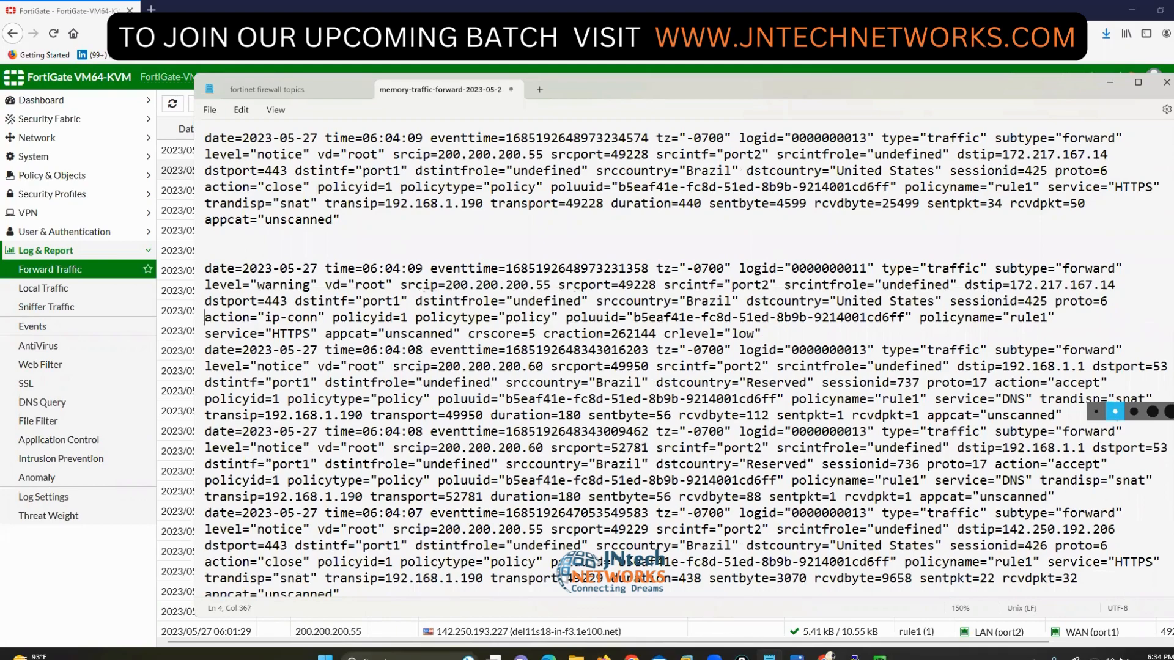
{"action": "key", "text": "Down"}
{"action": "key", "text": "Return"}
{"action": "key", "text": "Return"}
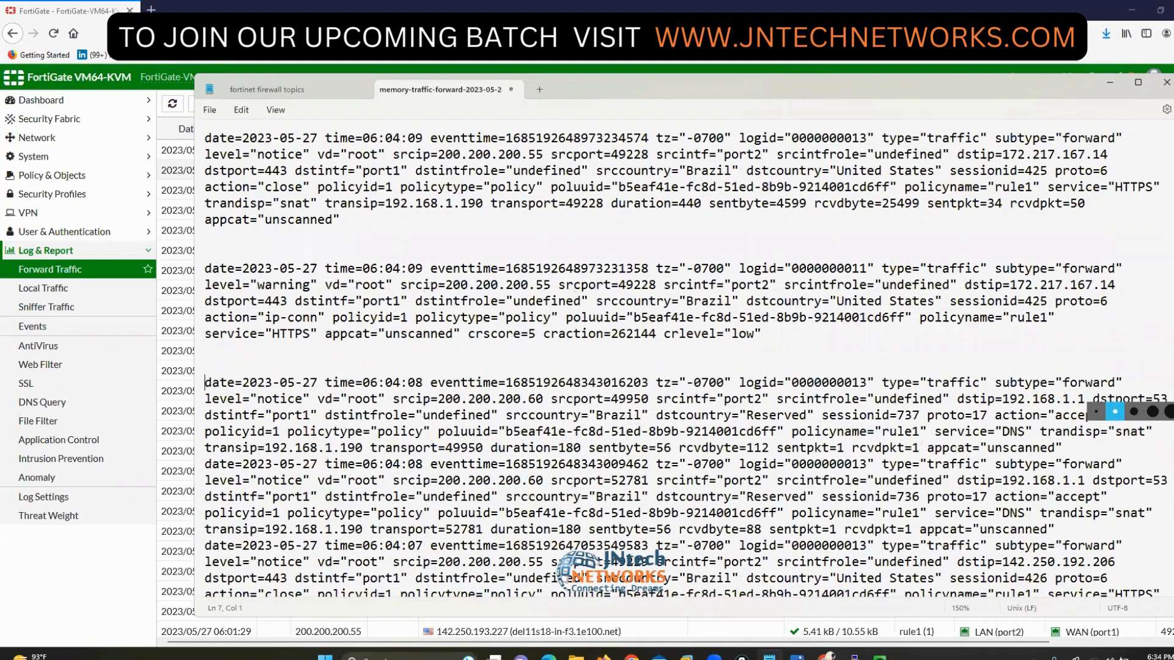
{"action": "key", "text": "Down"}
{"action": "key", "text": "Down"}
{"action": "key", "text": "Down"}
{"action": "key", "text": "Down"}
{"action": "key", "text": "Down"}
{"action": "key", "text": "Return"}
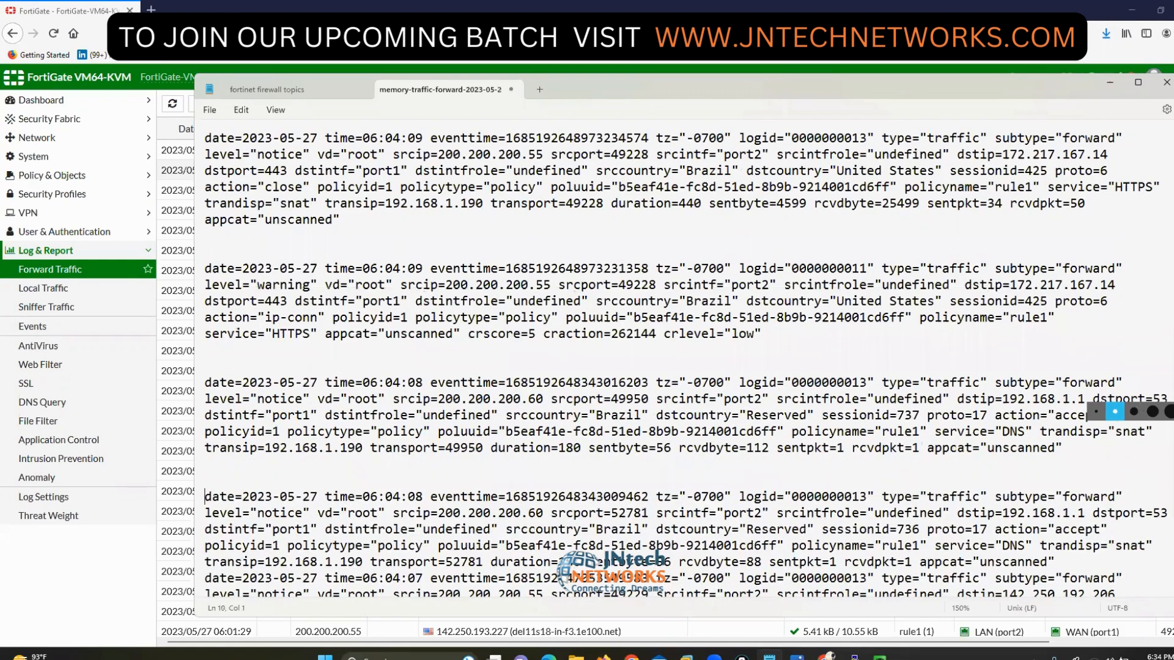
{"action": "key", "text": "Down"}
{"action": "key", "text": "Down"}
{"action": "key", "text": "Down"}
{"action": "key", "text": "Down"}
{"action": "key", "text": "Down"}
{"action": "key", "text": "Return"}
{"action": "key", "text": "Return"}
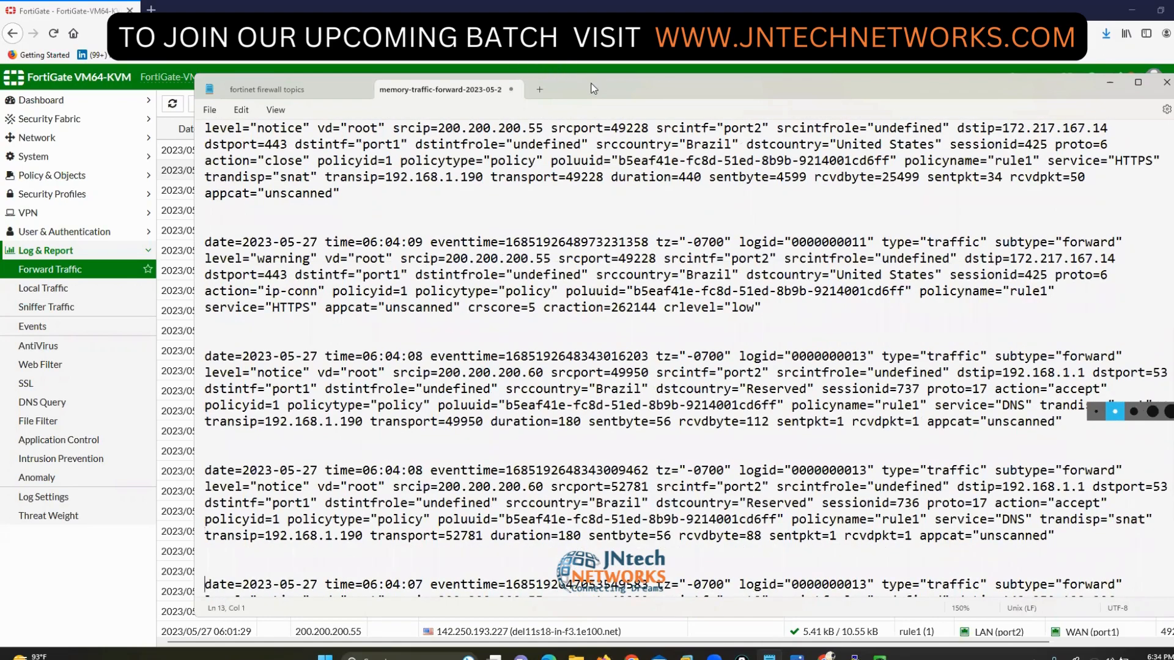
- Shift the Notepad window up-left and turn on on-screen drawing mode
{"action": "left_click_drag", "start_coordinate": [587, 83], "coordinate": [532, 61]}
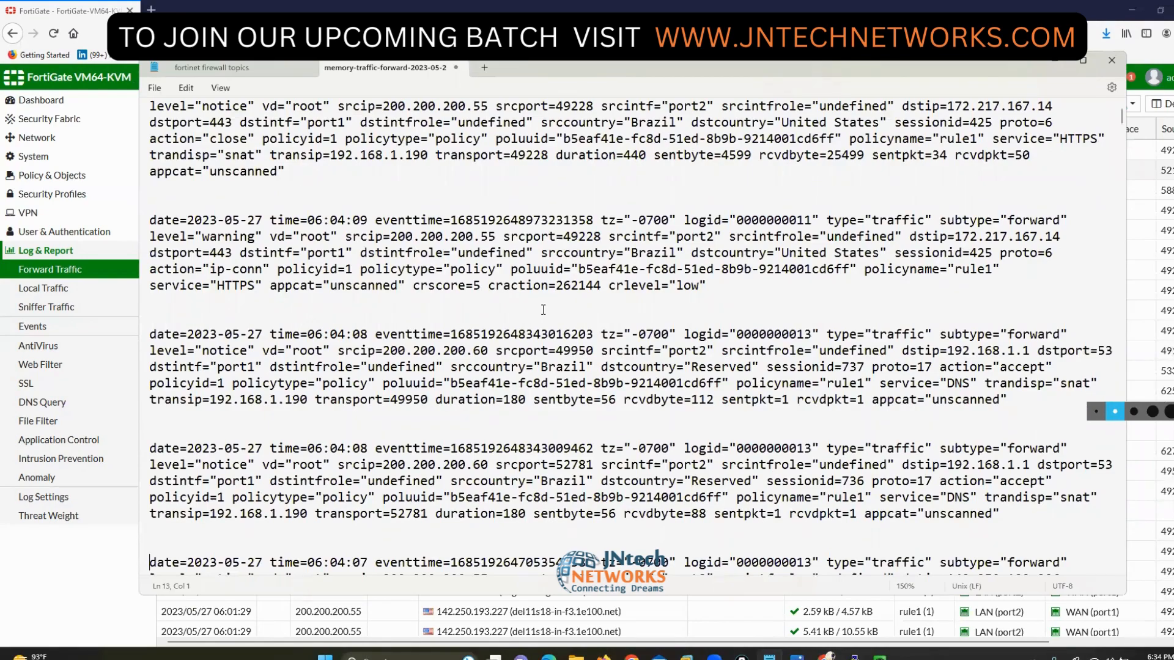
{"action": "left_click", "coordinate": [1173, 374]}
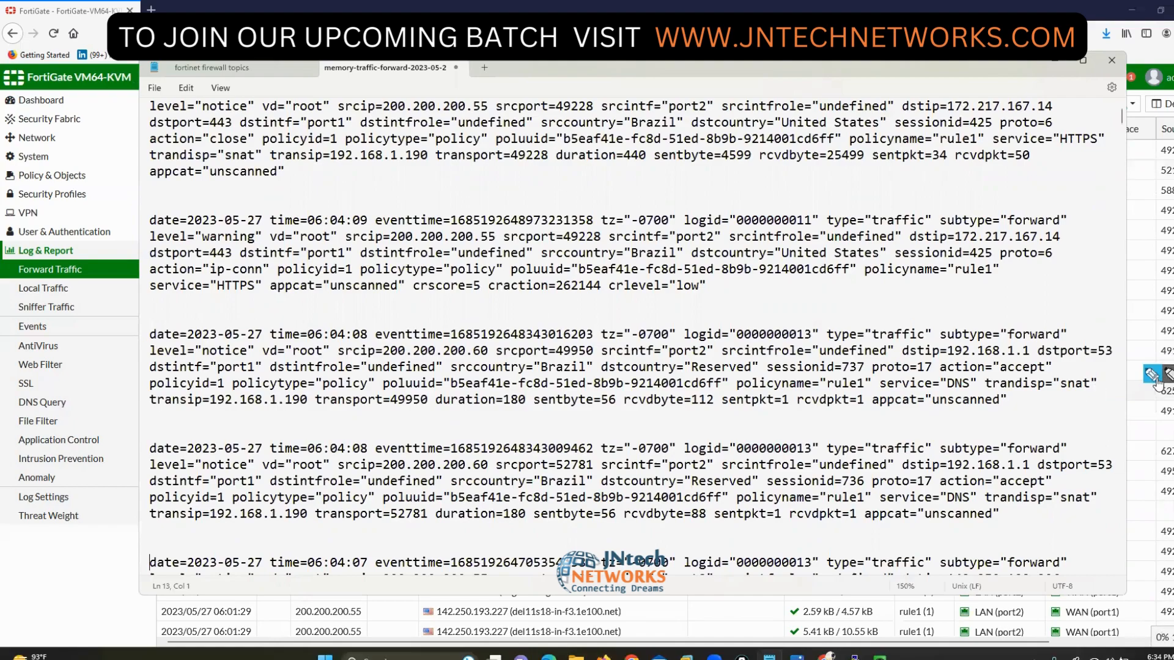
{"action": "left_click", "coordinate": [1151, 378]}
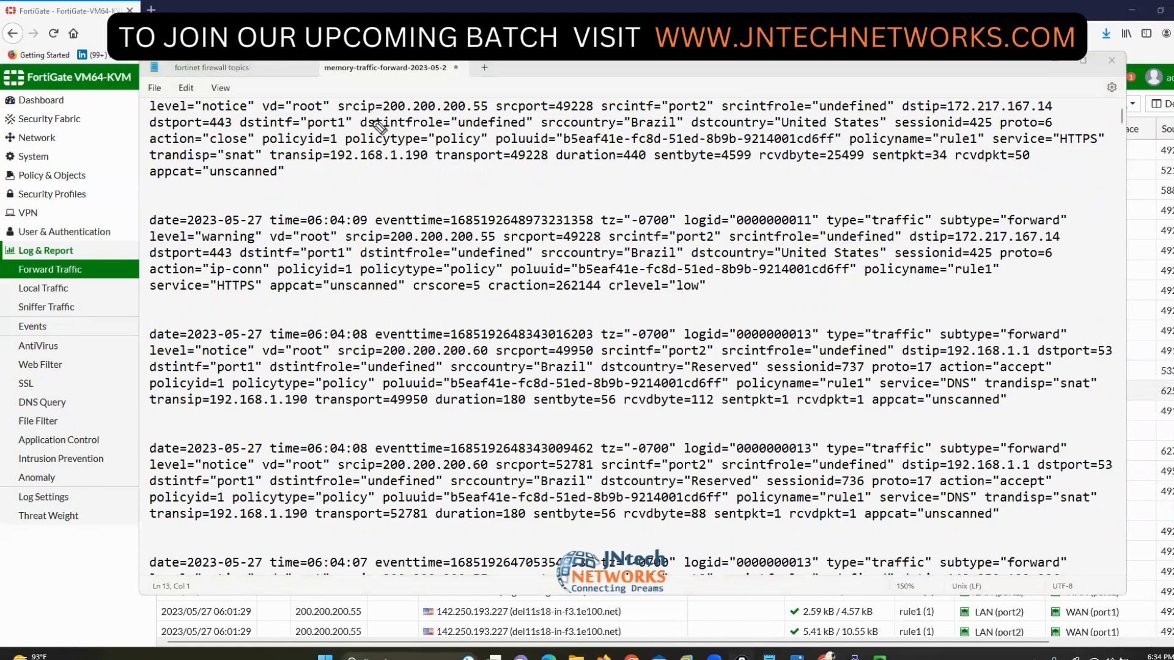
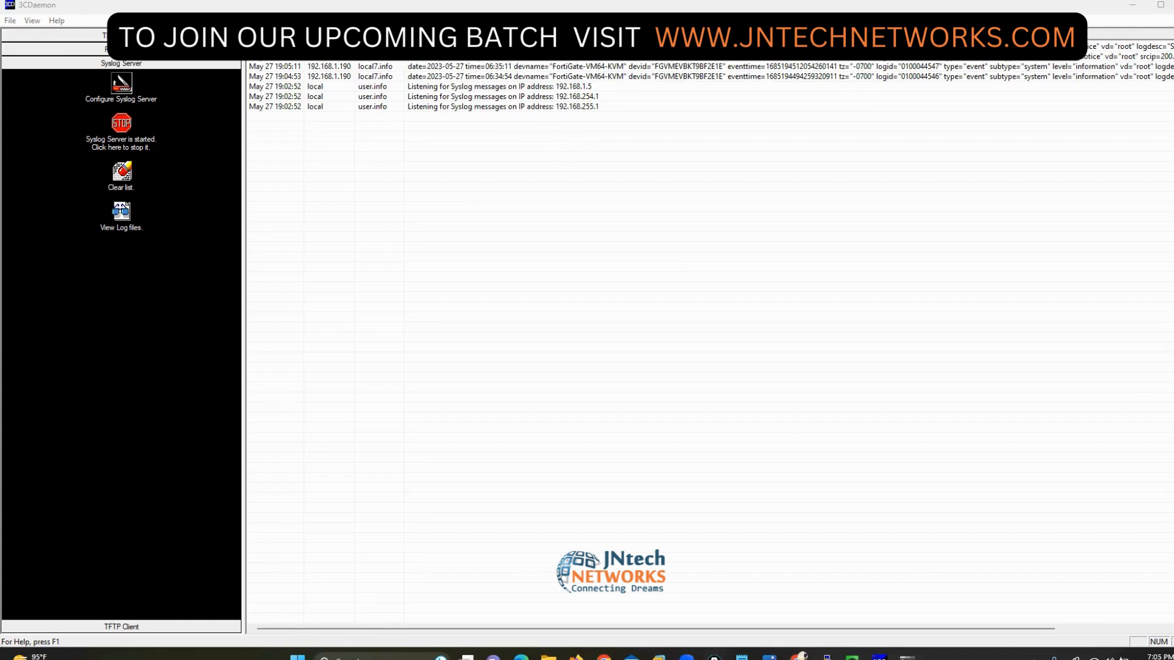
- Scroll the 3CDaemon syslog list to read the FortiGate traffic logs from 200.200.200.60
{"action": "left_click_drag", "start_coordinate": [871, 71], "coordinate": [941, 76]}
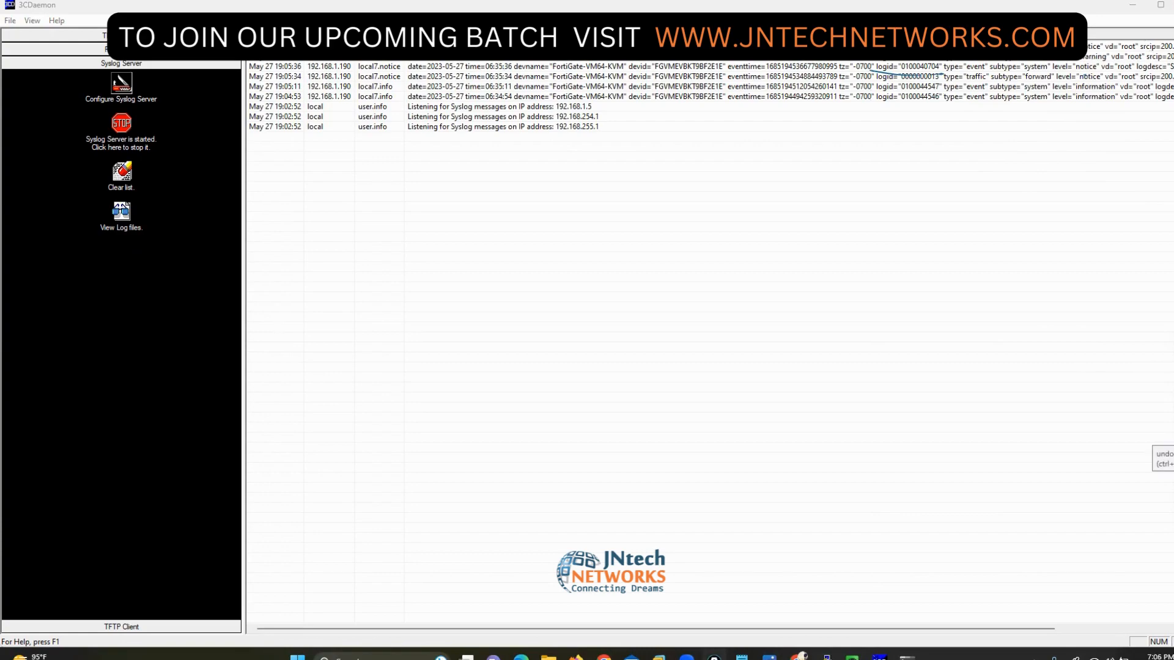
{"action": "left_click_drag", "start_coordinate": [966, 631], "coordinate": [1138, 605]}
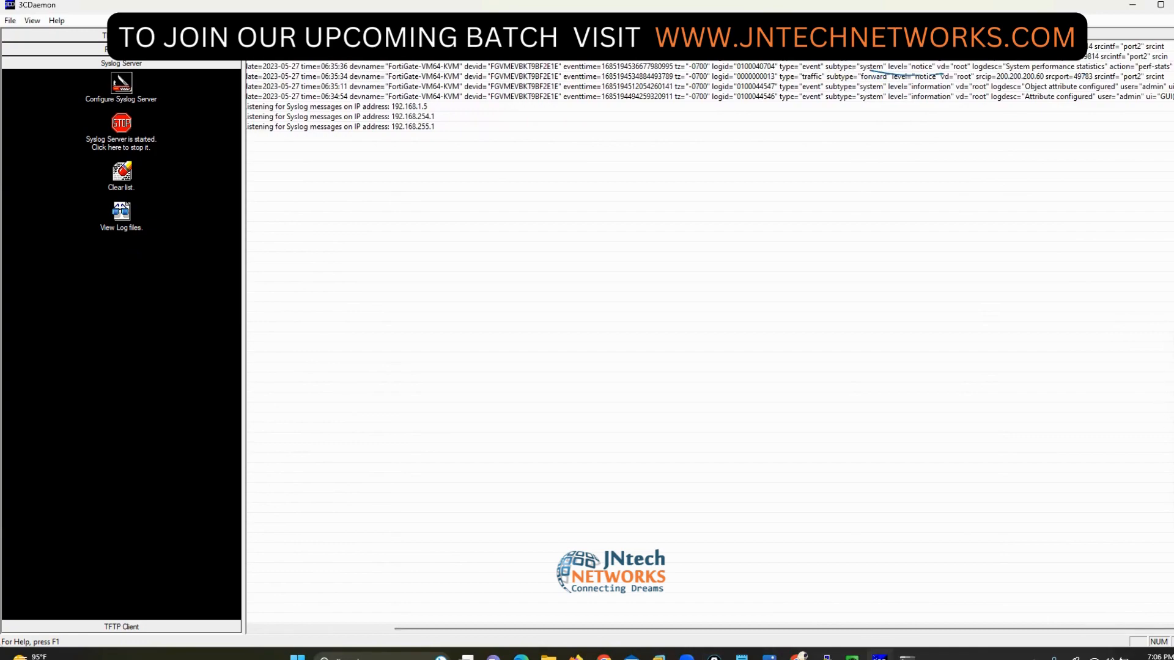
{"action": "left_click", "coordinate": [1153, 375]}
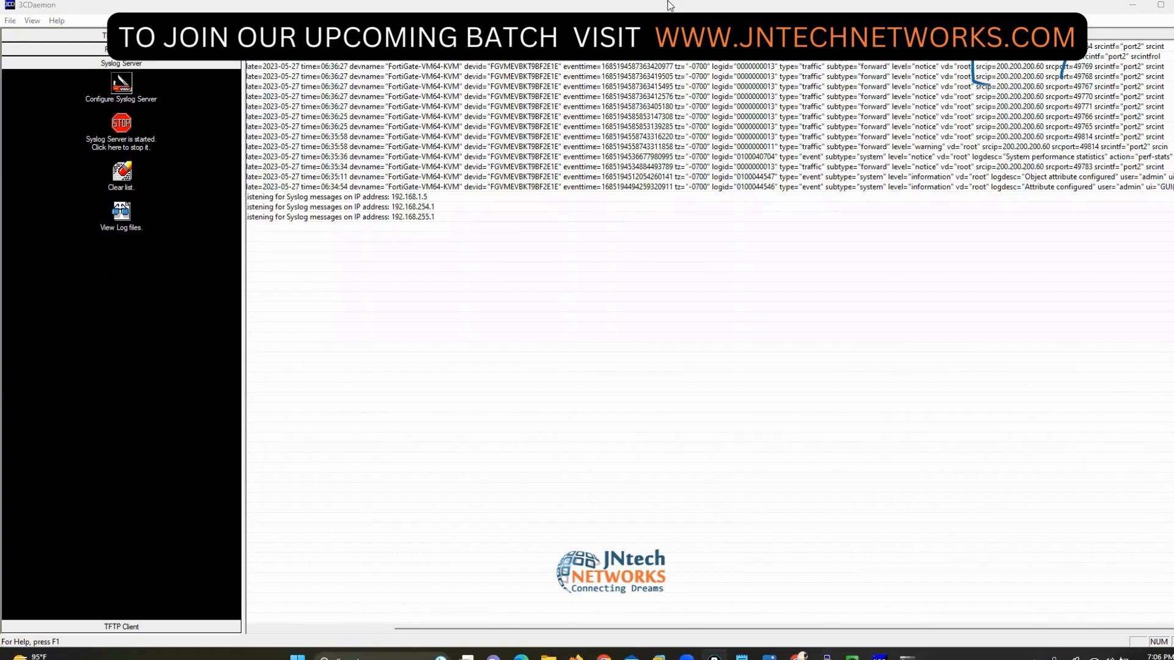
- Go from the firewall policy page to Log & Report > Log Settings
{"action": "left_click", "coordinate": [576, 658]}
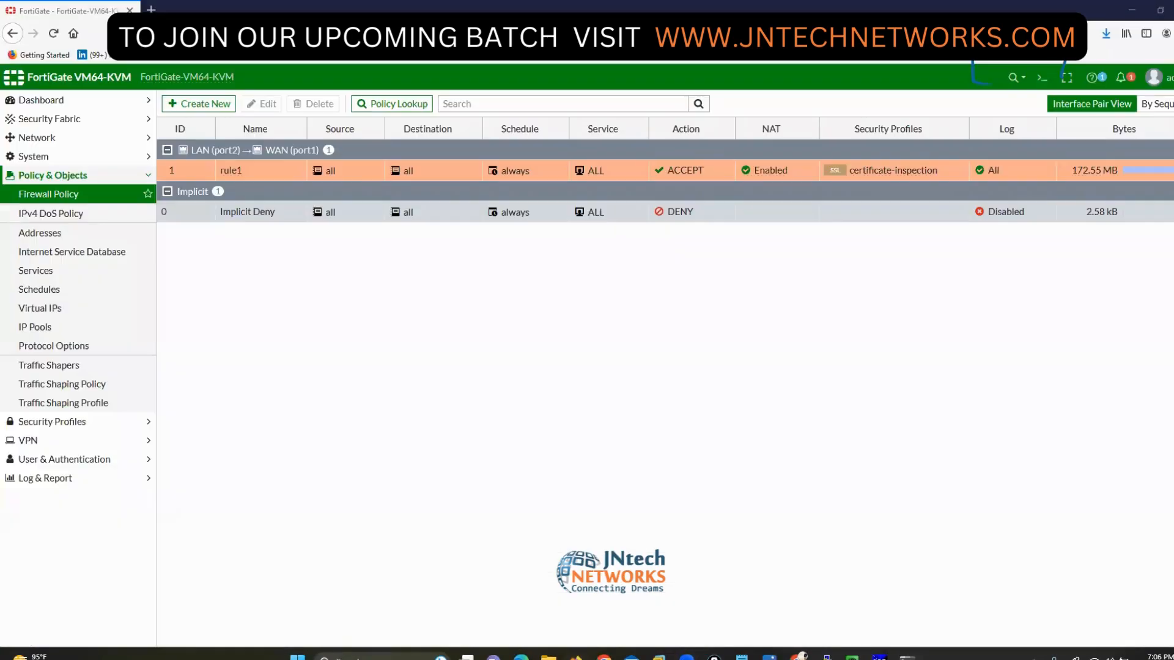
{"action": "left_click", "coordinate": [64, 480]}
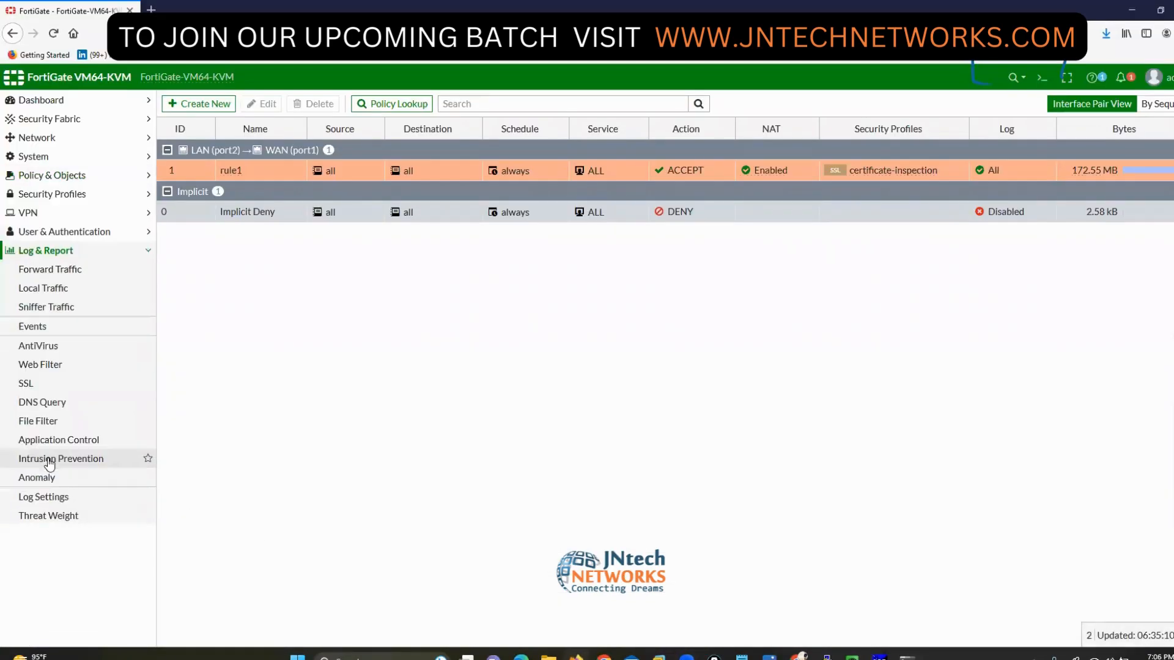
{"action": "left_click", "coordinate": [56, 496]}
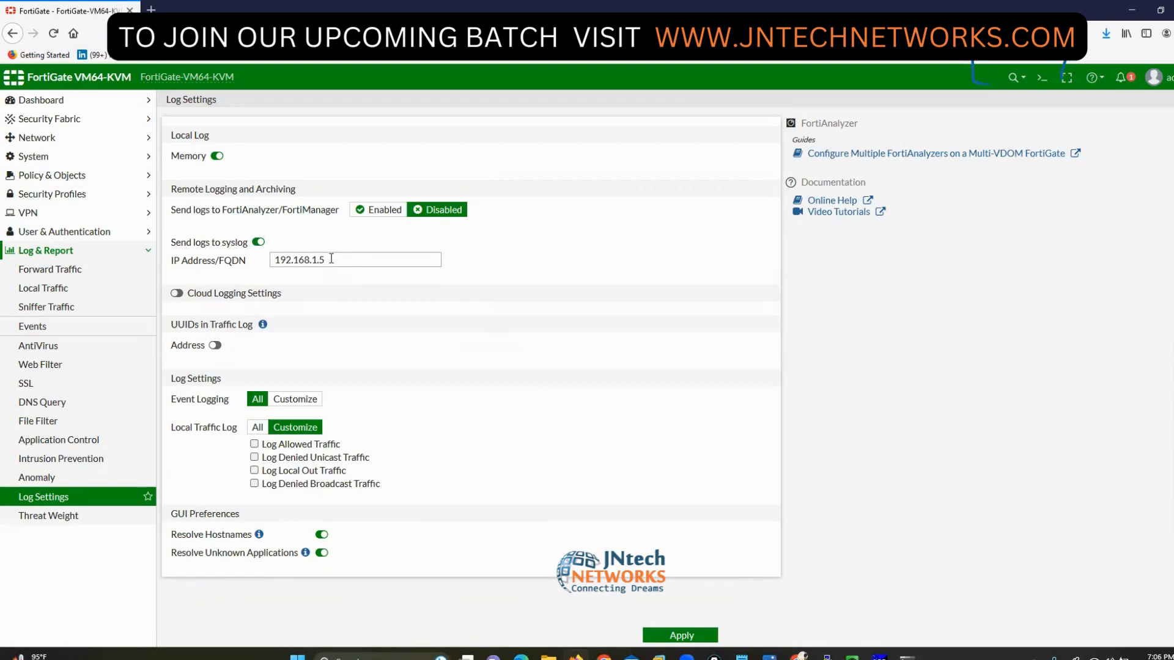
- Switch Cloud Logging Settings on, annotate its options on screen, then switch it off again
{"action": "left_click", "coordinate": [177, 294]}
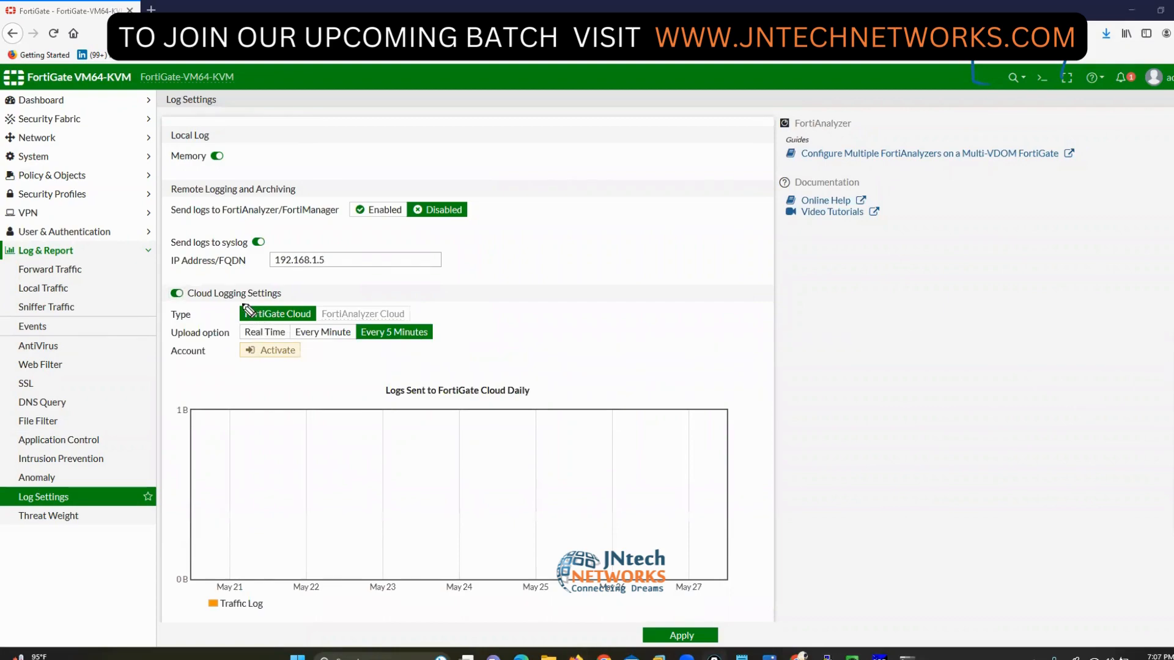
{"action": "left_click_drag", "start_coordinate": [241, 304], "coordinate": [227, 319]}
{"action": "left_click_drag", "start_coordinate": [304, 302], "coordinate": [316, 320]}
{"action": "mouse_move", "coordinate": [165, 360]}
{"action": "left_mouse_down"}
{"action": "mouse_move", "coordinate": [297, 362]}
{"action": "mouse_move", "coordinate": [304, 340]}
{"action": "mouse_move", "coordinate": [160, 340]}
{"action": "mouse_move", "coordinate": [172, 366]}
{"action": "left_mouse_up"}
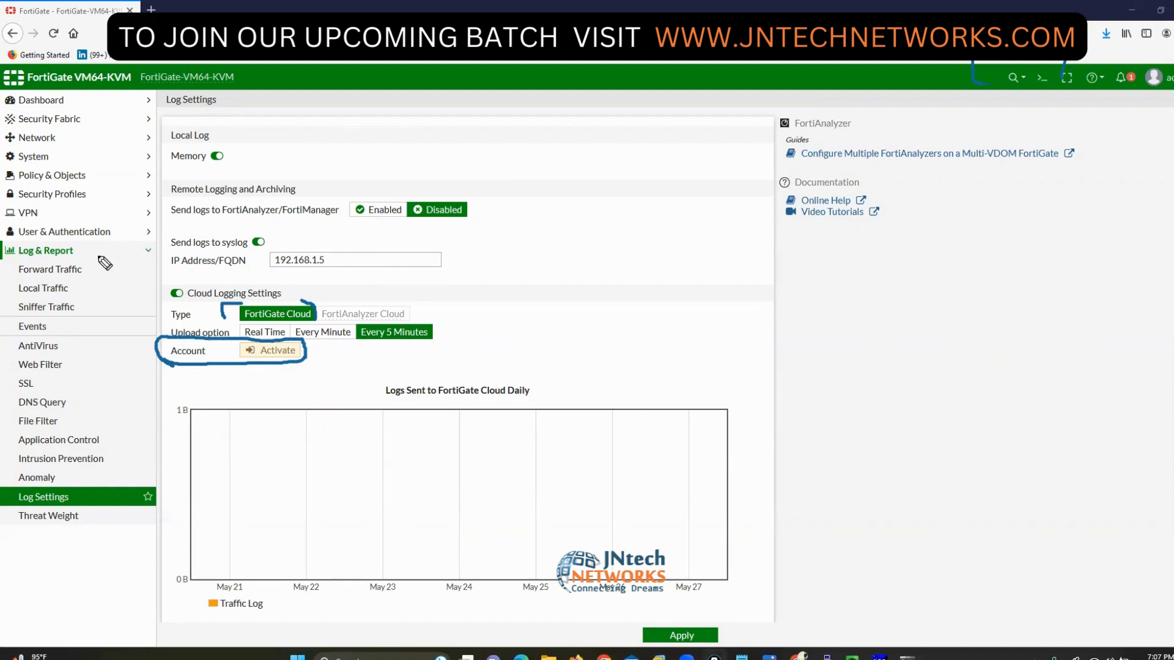
{"action": "mouse_move", "coordinate": [99, 257]}
{"action": "left_mouse_down"}
{"action": "mouse_move", "coordinate": [142, 322]}
{"action": "mouse_move", "coordinate": [160, 325]}
{"action": "left_mouse_up"}
{"action": "left_click_drag", "start_coordinate": [251, 206], "coordinate": [260, 312]}
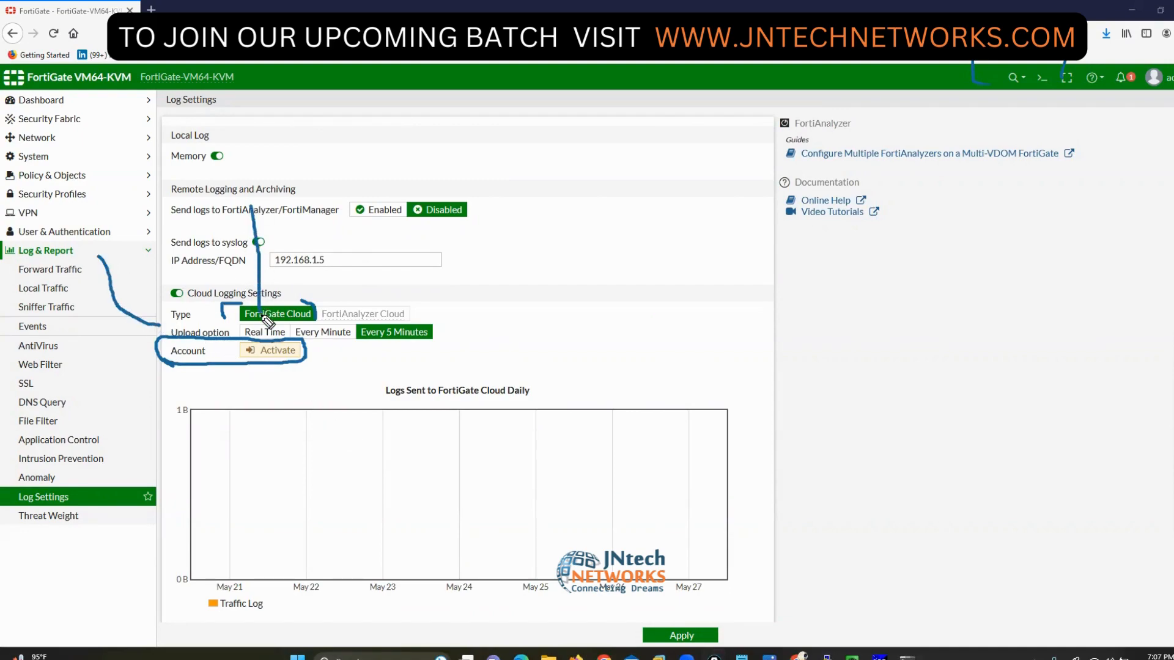
{"action": "left_click_drag", "start_coordinate": [344, 185], "coordinate": [336, 303]}
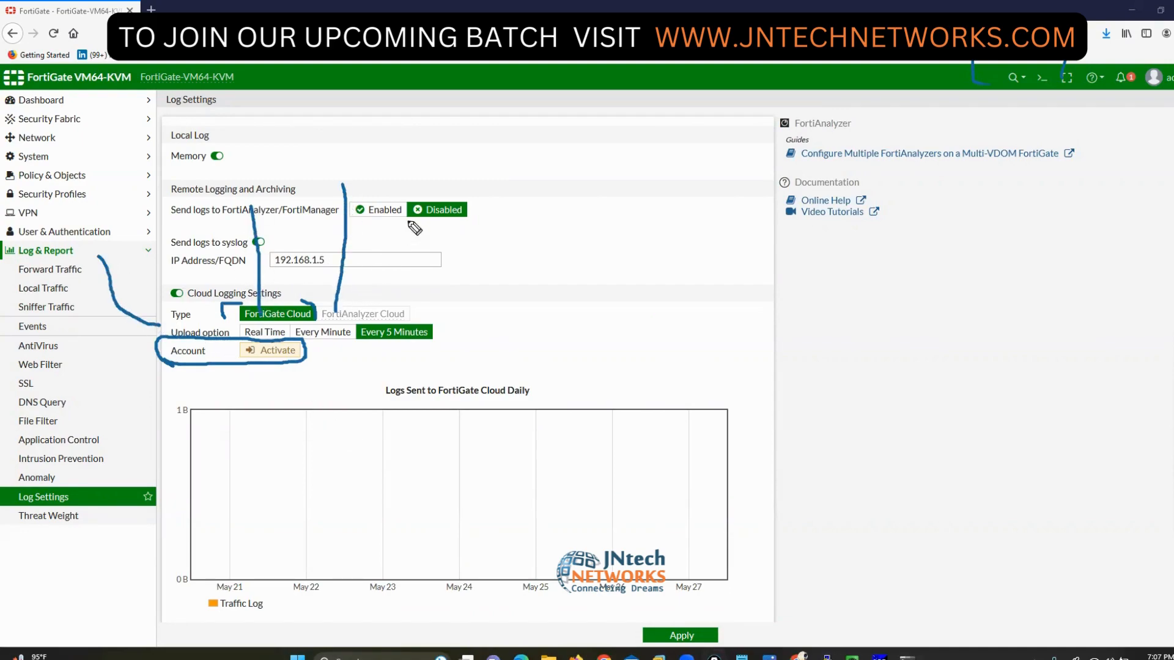
{"action": "left_click_drag", "start_coordinate": [418, 210], "coordinate": [411, 322]}
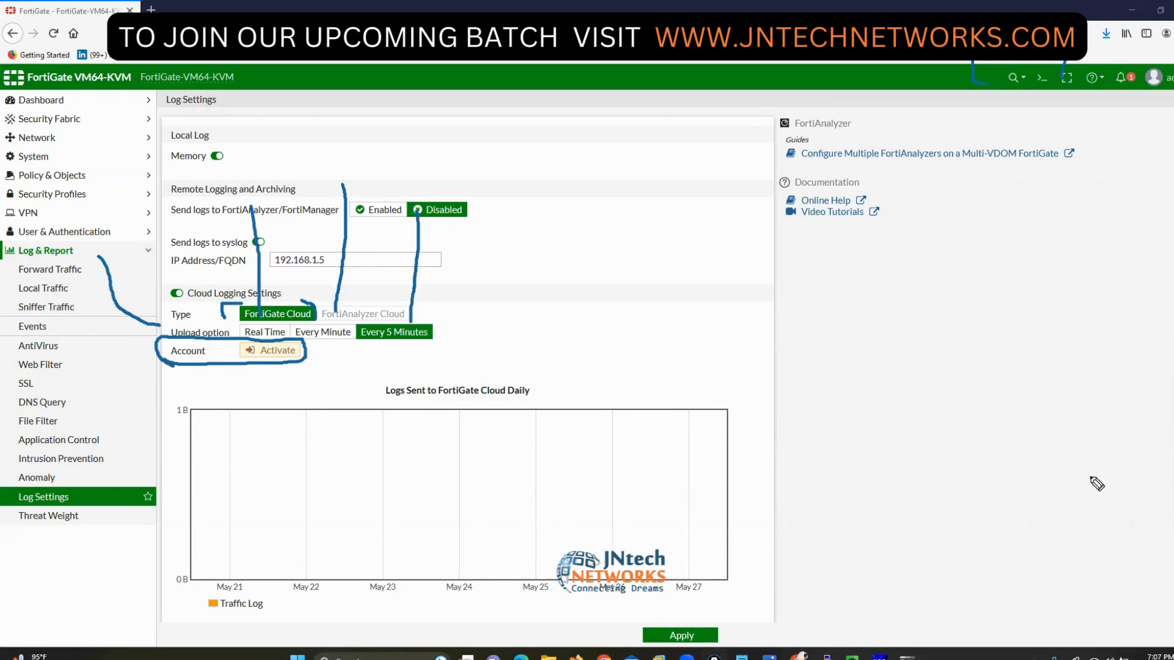
{"action": "key", "text": "e"}
{"action": "mouse_move", "coordinate": [119, 187]}
{"action": "left_mouse_down"}
{"action": "mouse_move", "coordinate": [226, 205]}
{"action": "mouse_move", "coordinate": [269, 298]}
{"action": "left_mouse_up"}
{"action": "mouse_move", "coordinate": [597, 178]}
{"action": "left_mouse_down"}
{"action": "mouse_move", "coordinate": [502, 140]}
{"action": "mouse_move", "coordinate": [351, 265]}
{"action": "mouse_move", "coordinate": [353, 302]}
{"action": "left_mouse_up"}
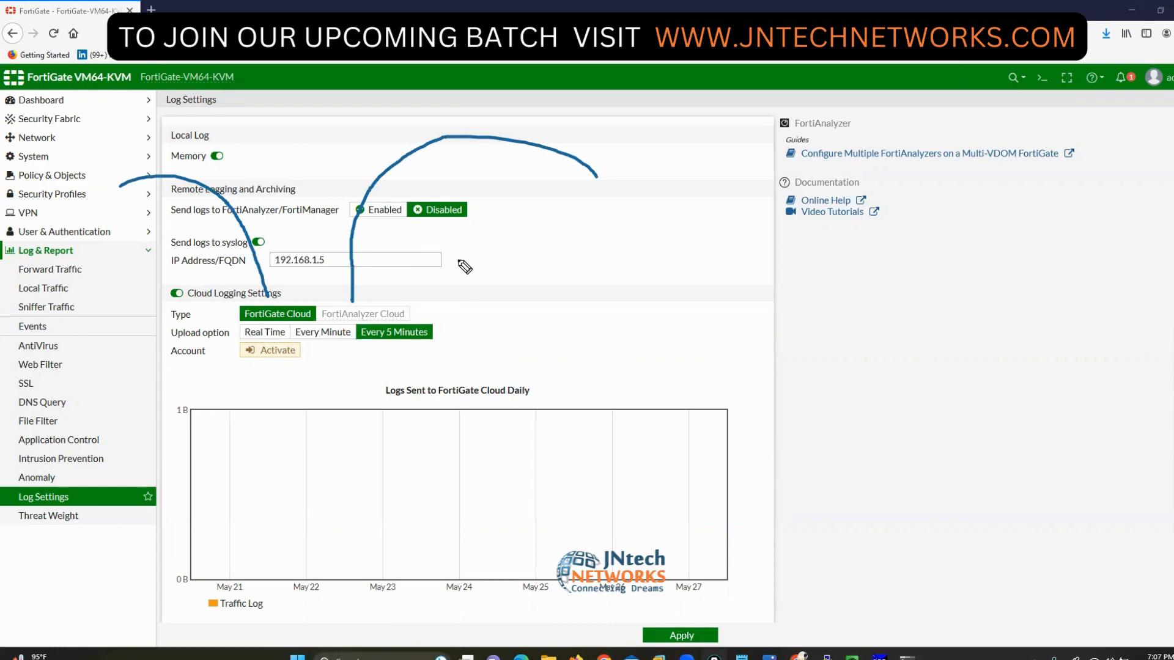
{"action": "key", "text": "Escape"}
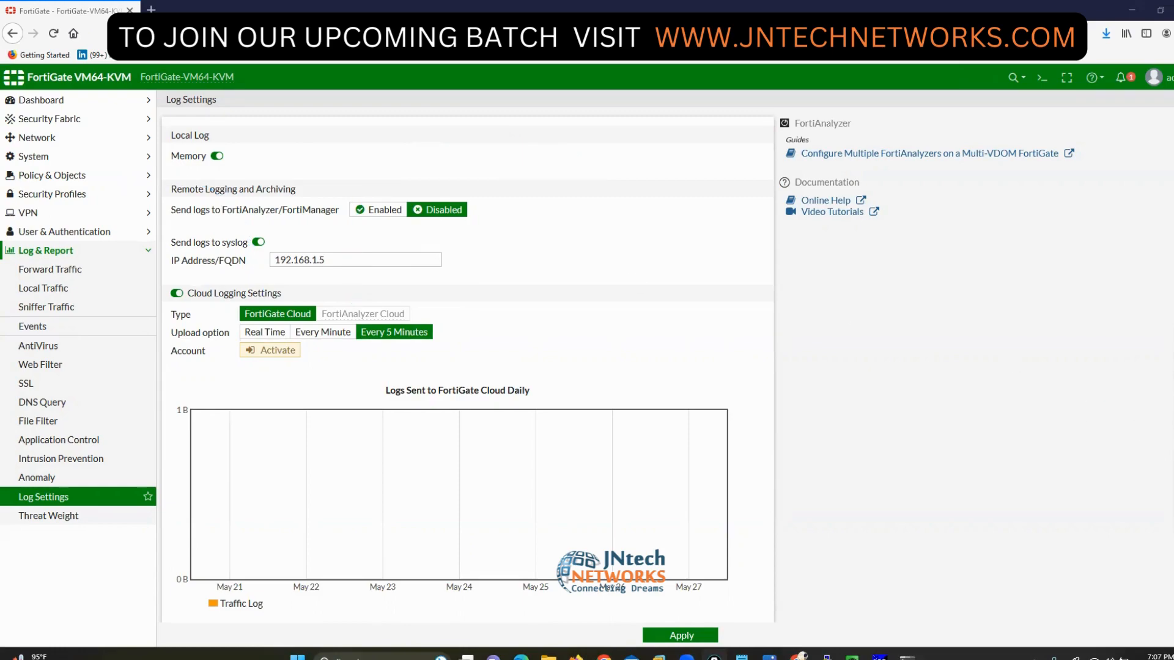
{"action": "left_click", "coordinate": [177, 293]}
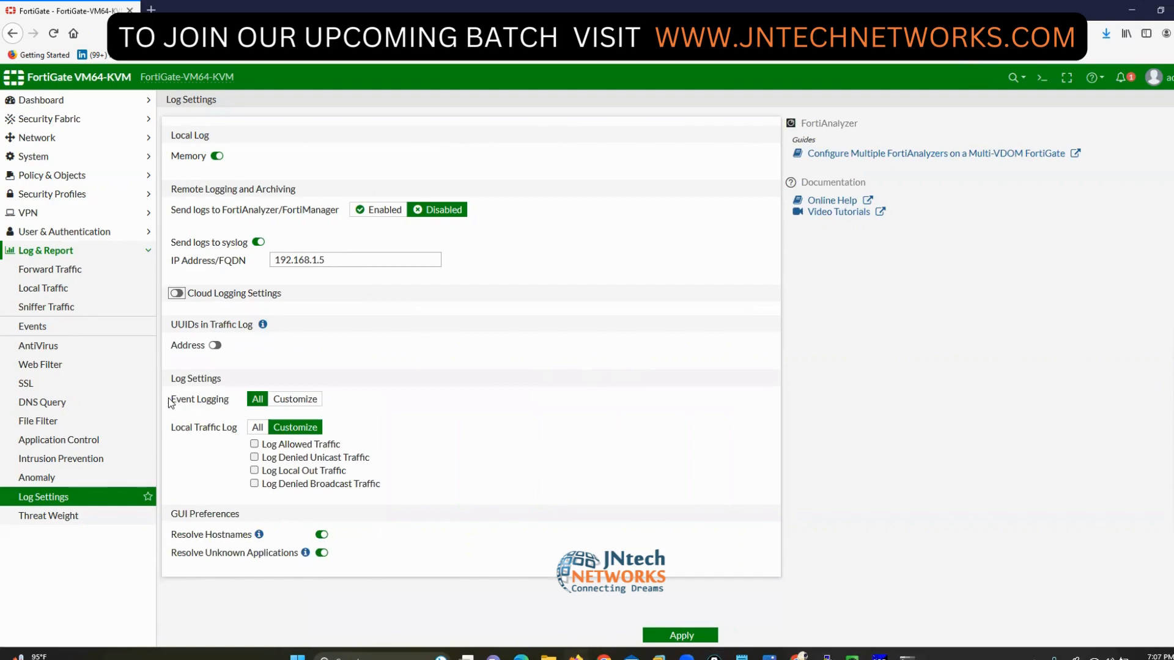
- Customize Event Logging, unchecking every event type except System, VPN, User and Router
{"action": "left_click_drag", "start_coordinate": [171, 400], "coordinate": [257, 404]}
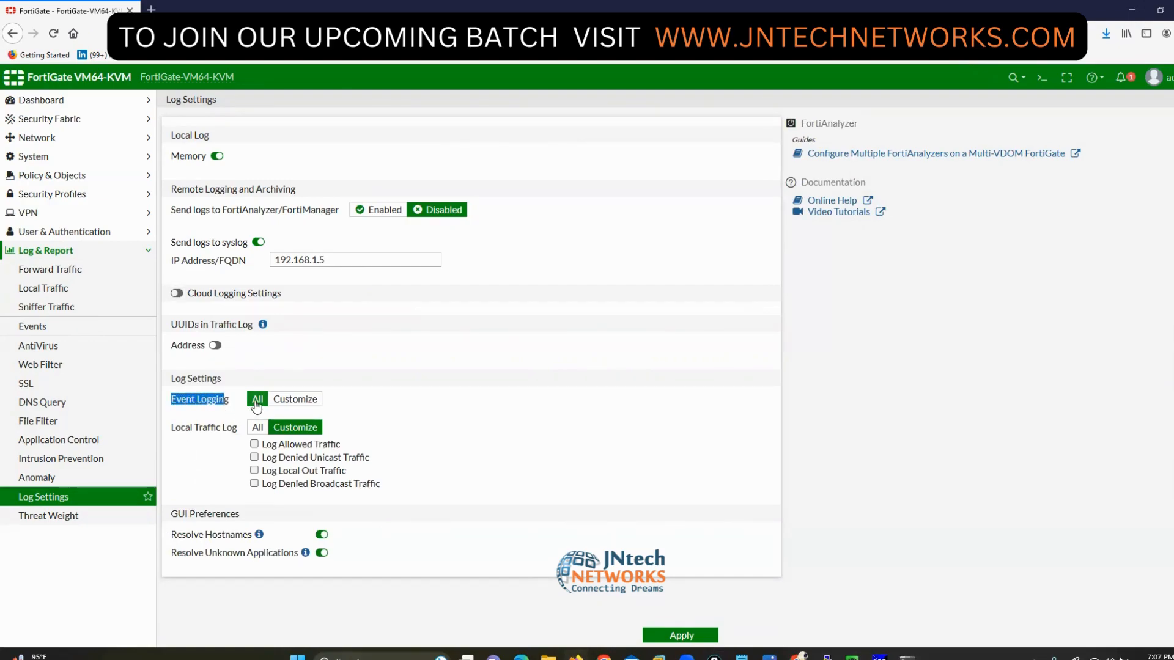
{"action": "left_click", "coordinate": [298, 404]}
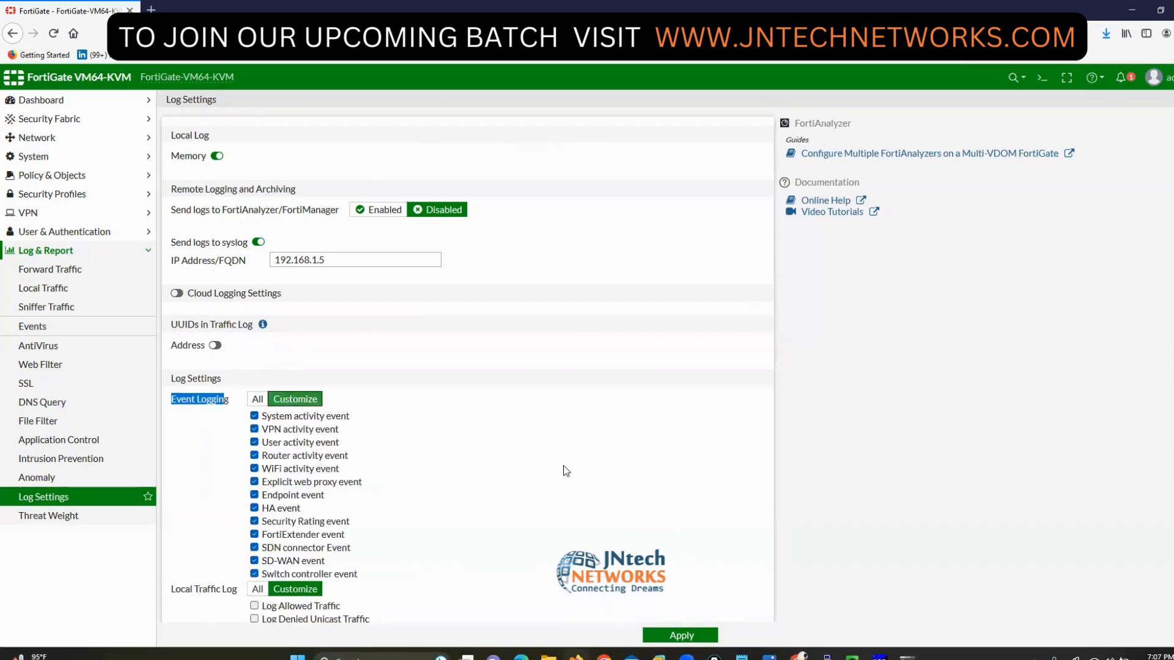
{"action": "scroll", "coordinate": [563, 471], "scroll_direction": "down", "scroll_amount": 3}
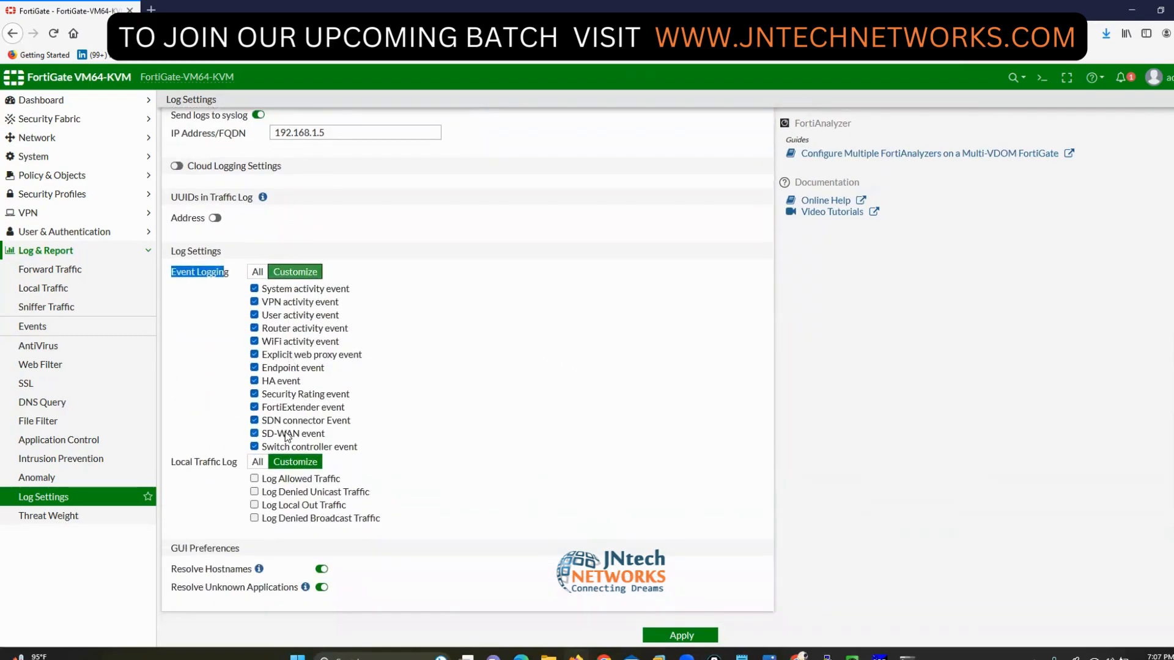
{"action": "left_click", "coordinate": [254, 447]}
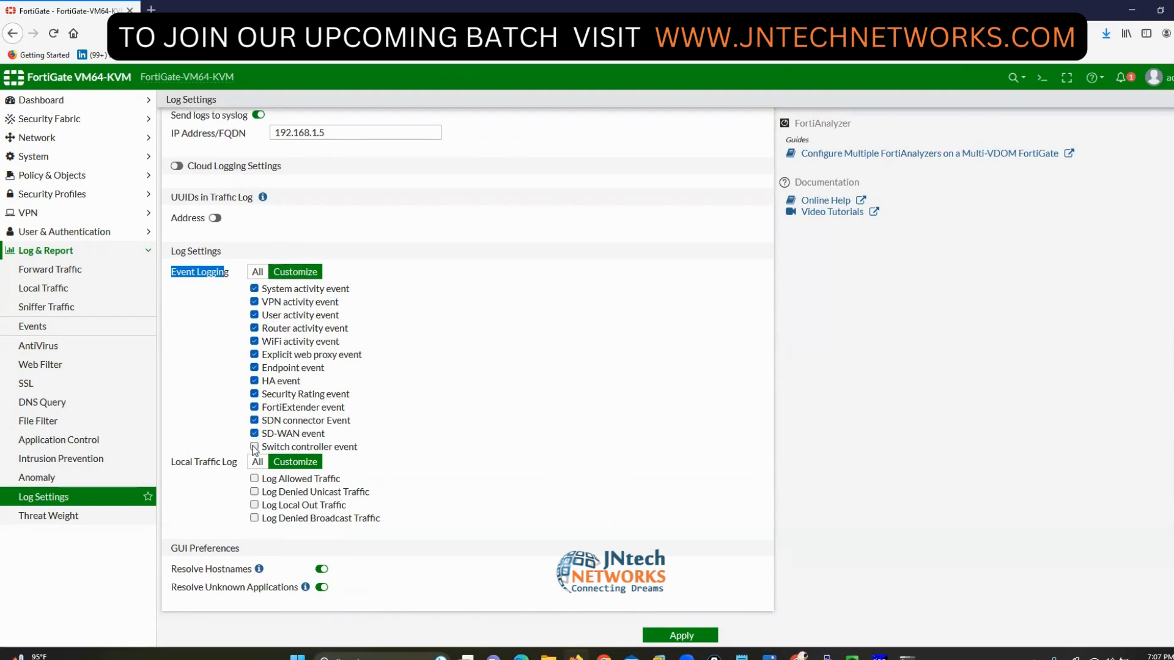
{"action": "left_click", "coordinate": [254, 408]}
{"action": "left_click", "coordinate": [254, 367]}
{"action": "left_click", "coordinate": [254, 381]}
{"action": "left_click", "coordinate": [254, 394]}
{"action": "left_click", "coordinate": [255, 421]}
{"action": "left_click", "coordinate": [254, 433]}
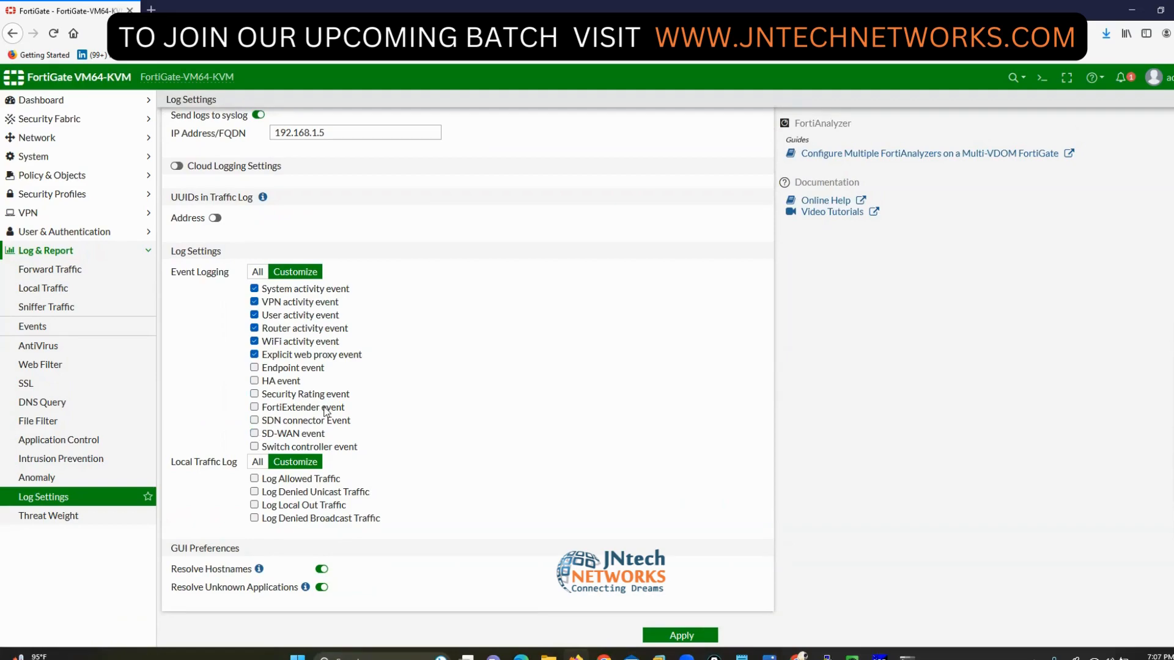
{"action": "left_click", "coordinate": [254, 355]}
{"action": "left_click", "coordinate": [254, 341]}
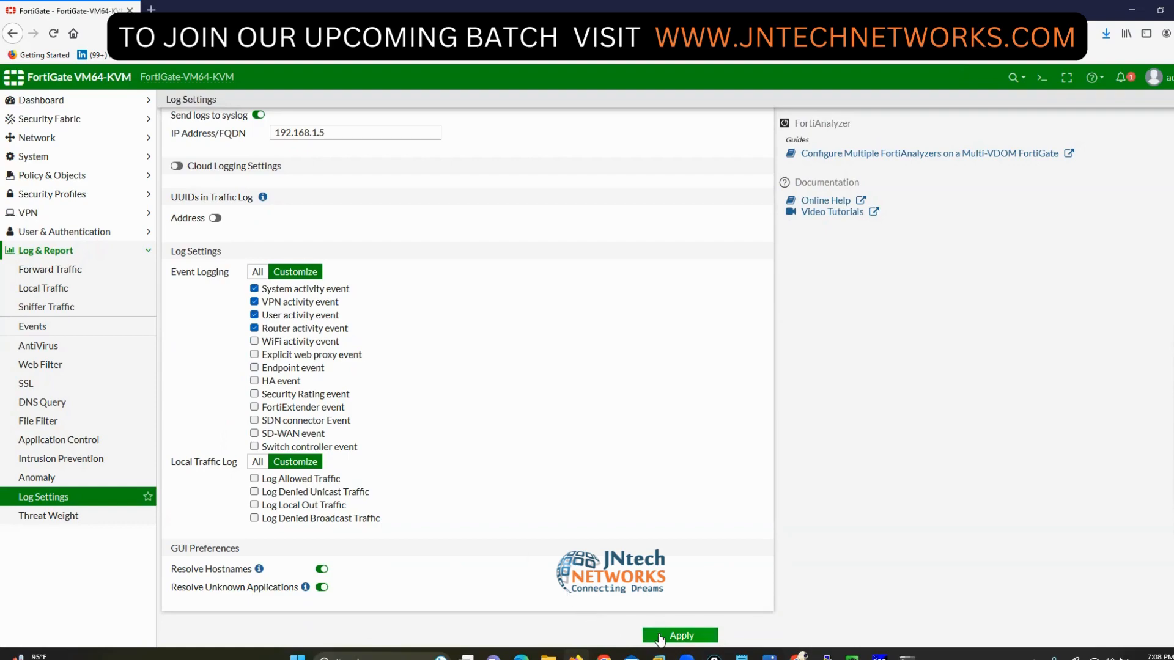
- Enable all four Local Traffic Log types and apply the log settings
{"action": "left_click_drag", "start_coordinate": [172, 463], "coordinate": [223, 461]}
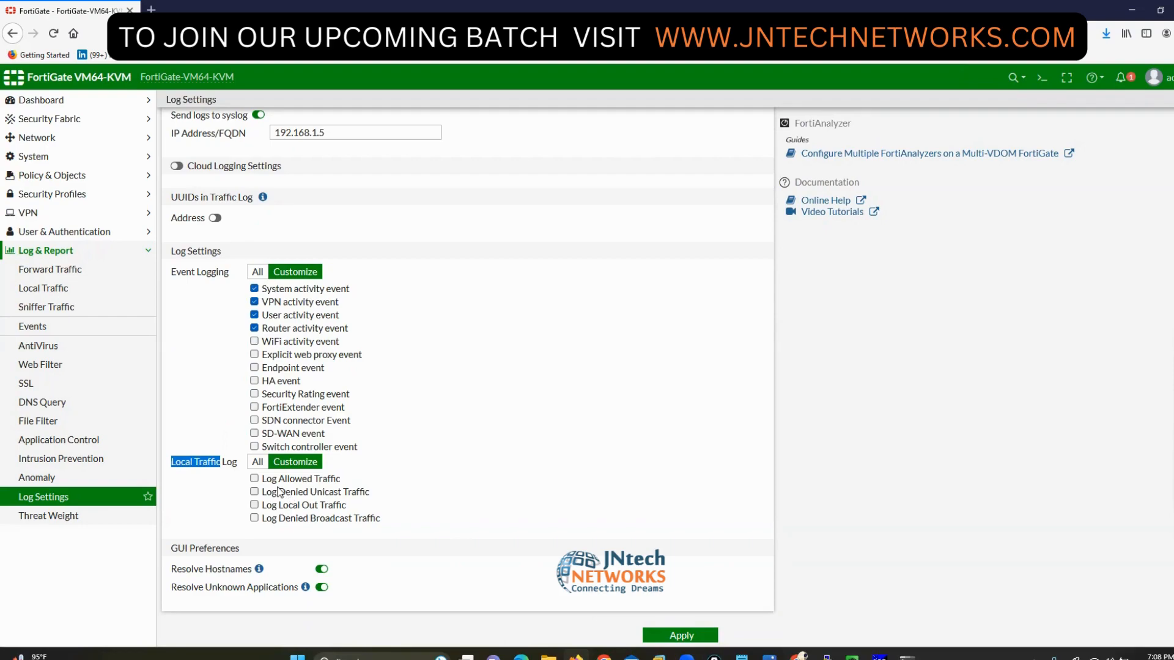
{"action": "left_click", "coordinate": [255, 479]}
{"action": "left_click", "coordinate": [254, 493]}
{"action": "left_click", "coordinate": [254, 505]}
{"action": "left_click", "coordinate": [255, 519]}
{"action": "left_click", "coordinate": [677, 637]}
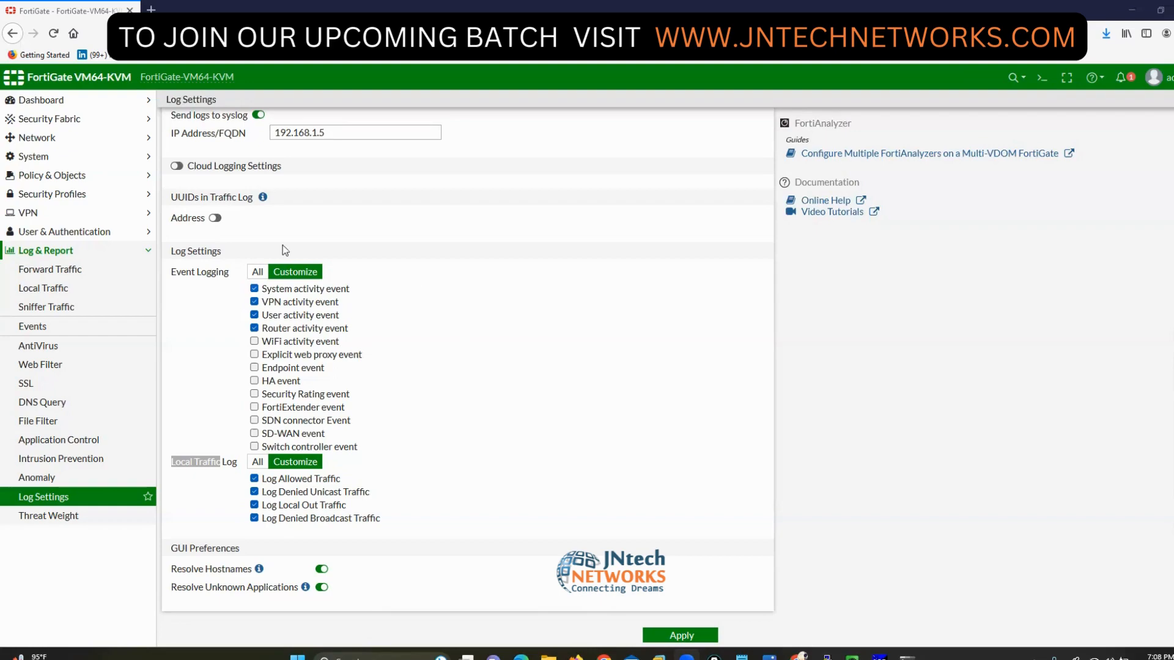
- Check the interfaces list and WAN (port1), review DNS settings, then go to Packet Capture
{"action": "left_click", "coordinate": [36, 139]}
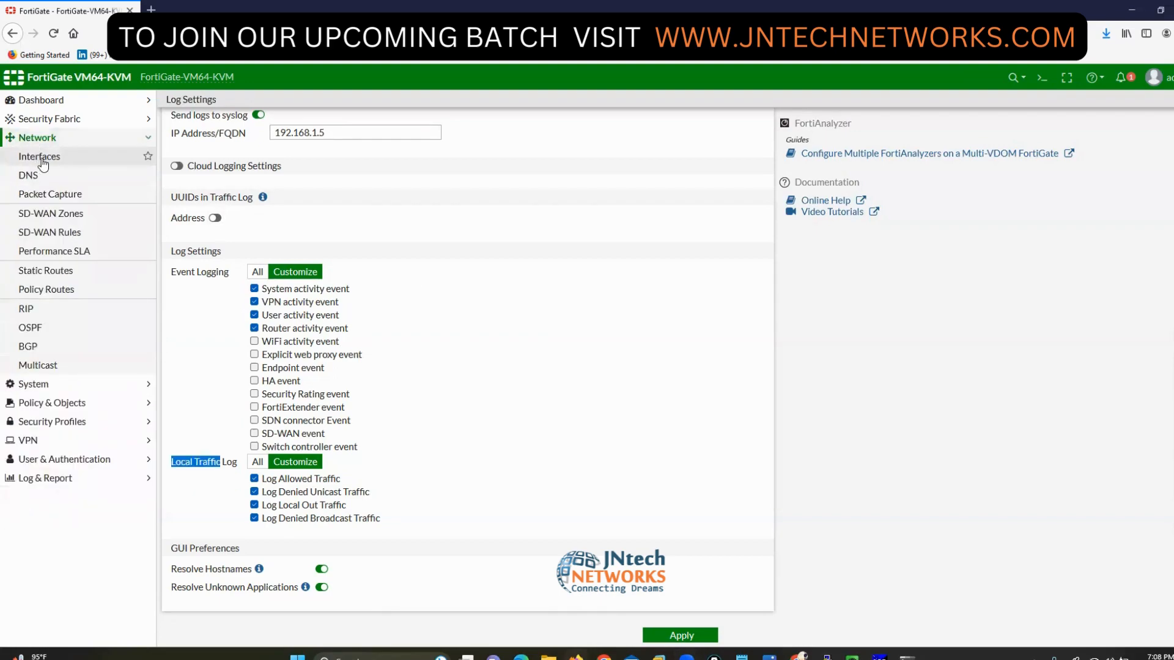
{"action": "left_click", "coordinate": [39, 157]}
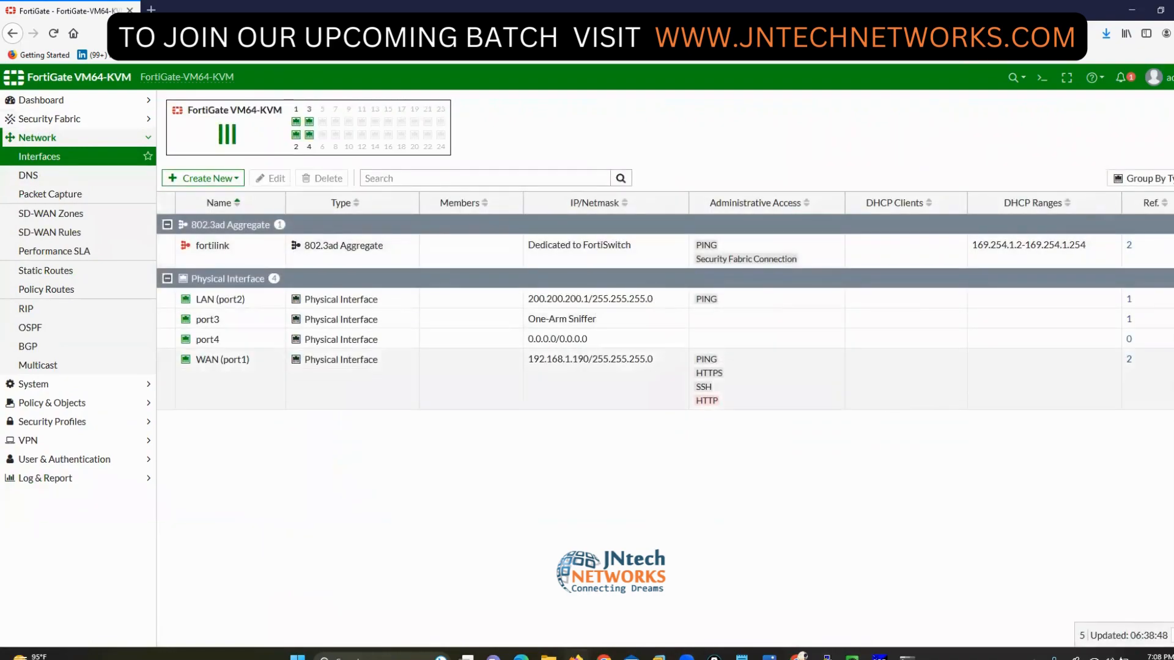
{"action": "left_click", "coordinate": [1145, 378]}
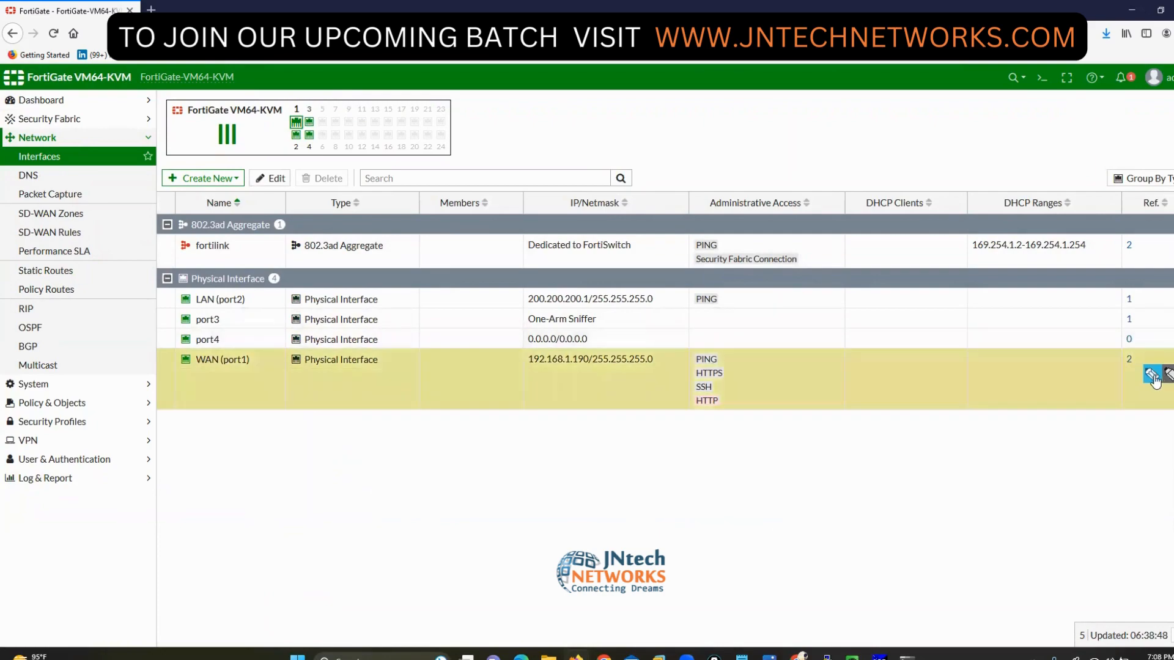
{"action": "left_click", "coordinate": [75, 183]}
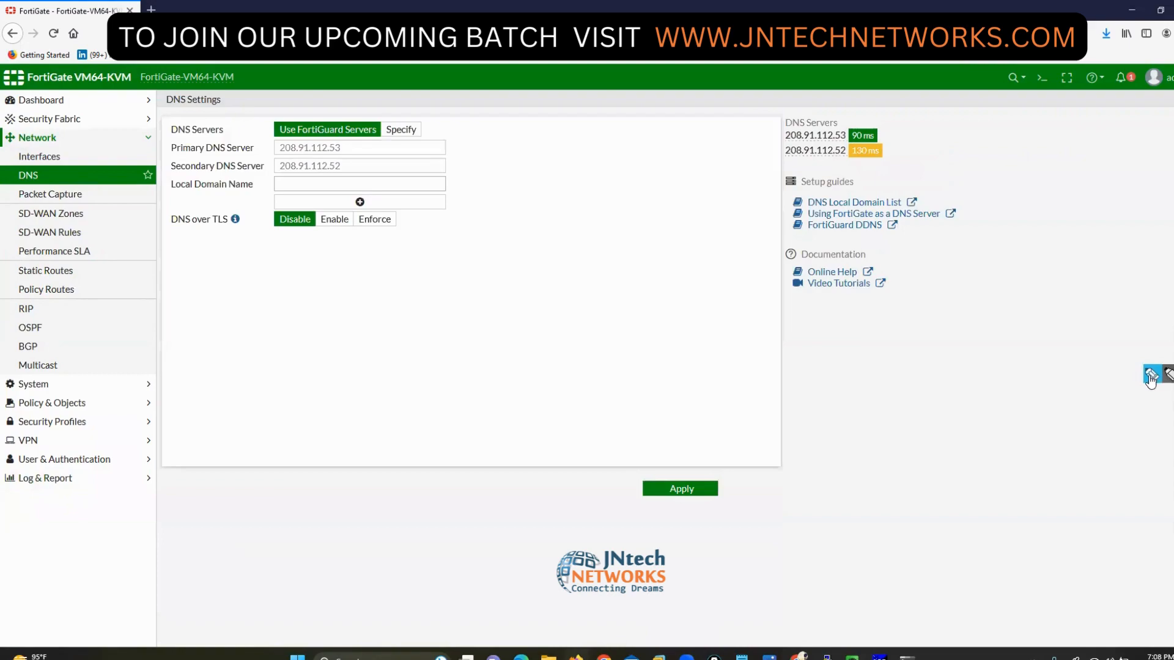
{"action": "left_click", "coordinate": [1149, 376]}
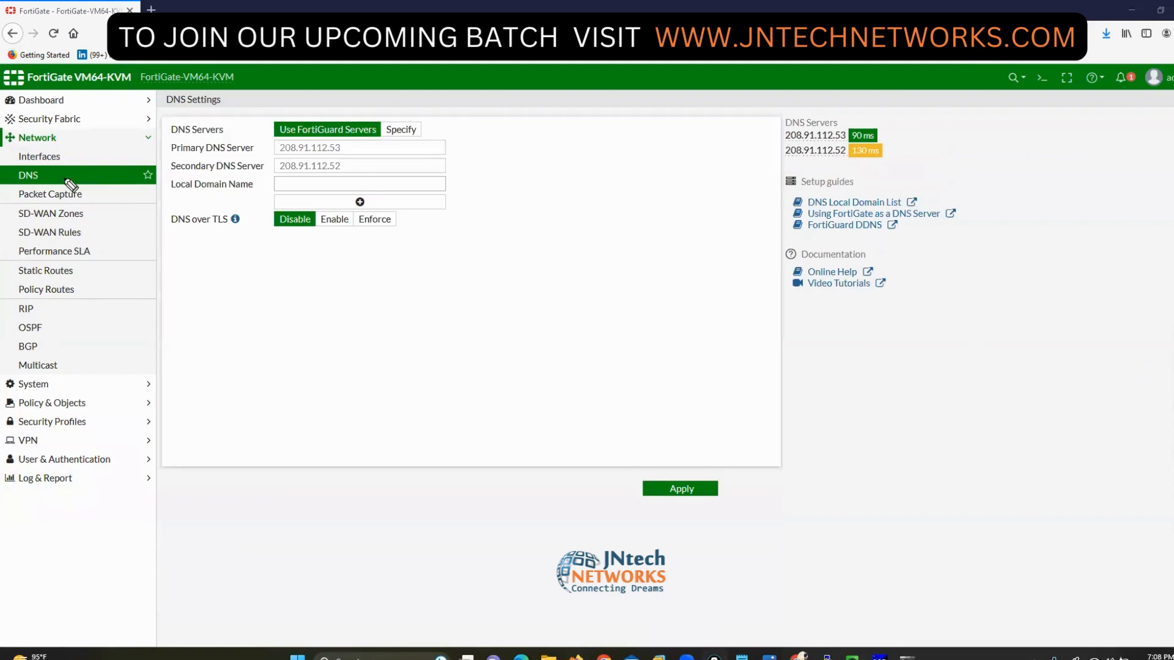
{"action": "mouse_move", "coordinate": [74, 179]}
{"action": "left_mouse_down"}
{"action": "mouse_move", "coordinate": [91, 188]}
{"action": "mouse_move", "coordinate": [85, 209]}
{"action": "mouse_move", "coordinate": [20, 183]}
{"action": "mouse_move", "coordinate": [11, 225]}
{"action": "left_mouse_up"}
{"action": "left_click", "coordinate": [1150, 411]}
{"action": "left_click", "coordinate": [64, 195]}
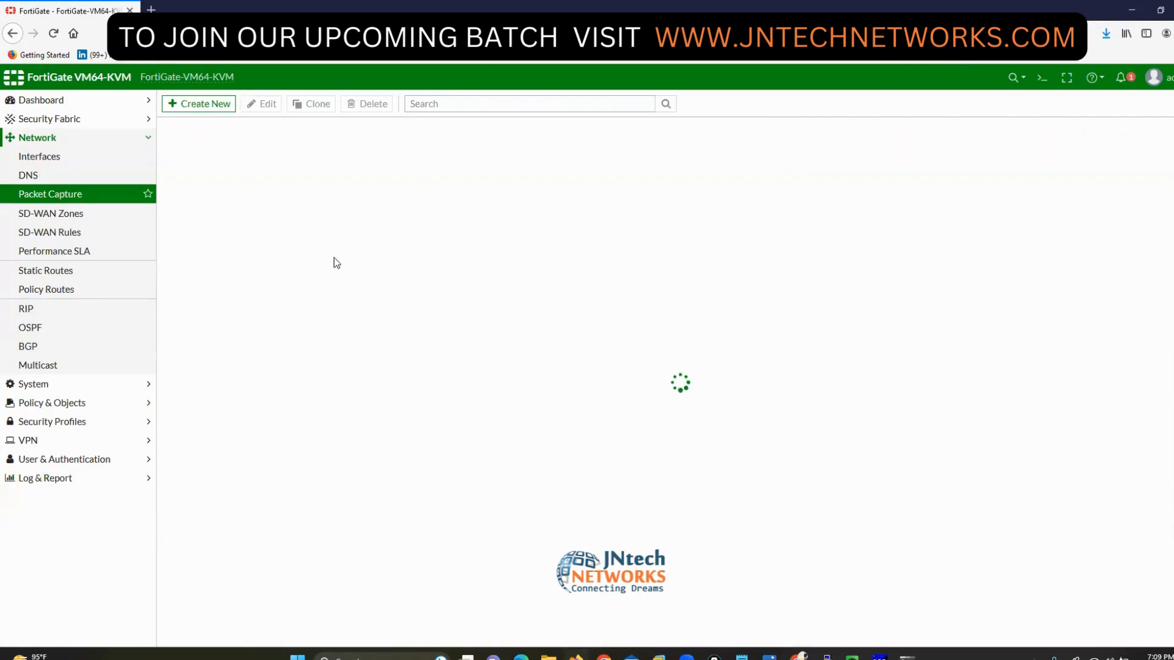
- Create a new packet capture on LAN (port2) limited to 50 packets
{"action": "left_click", "coordinate": [193, 104]}
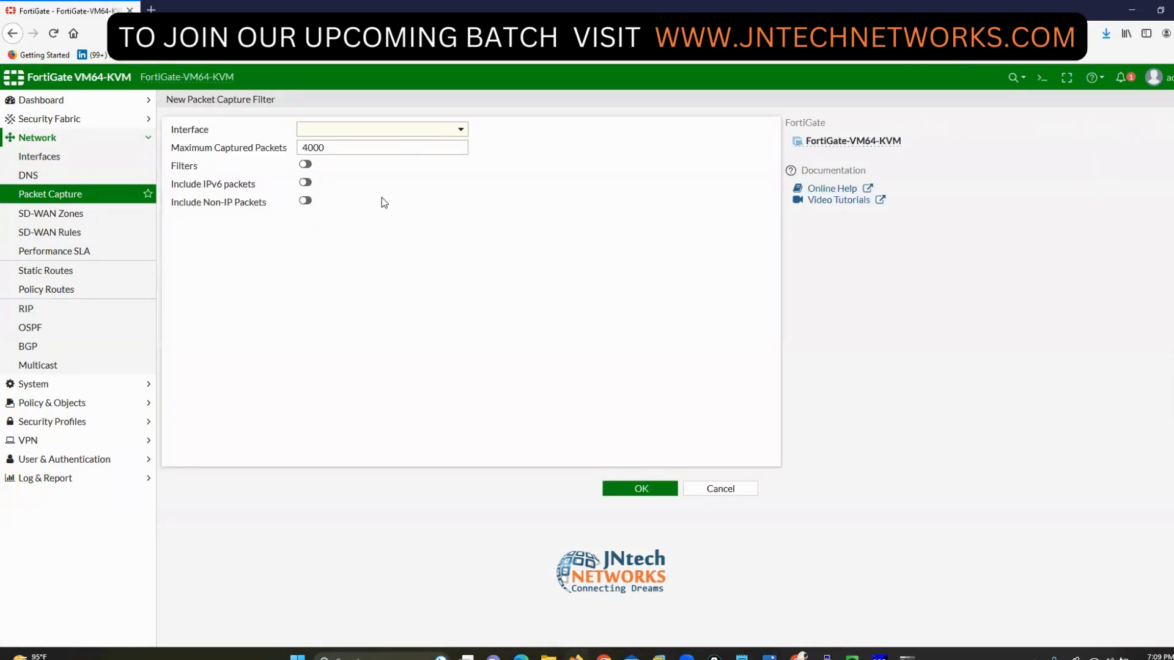
{"action": "left_click", "coordinate": [460, 130]}
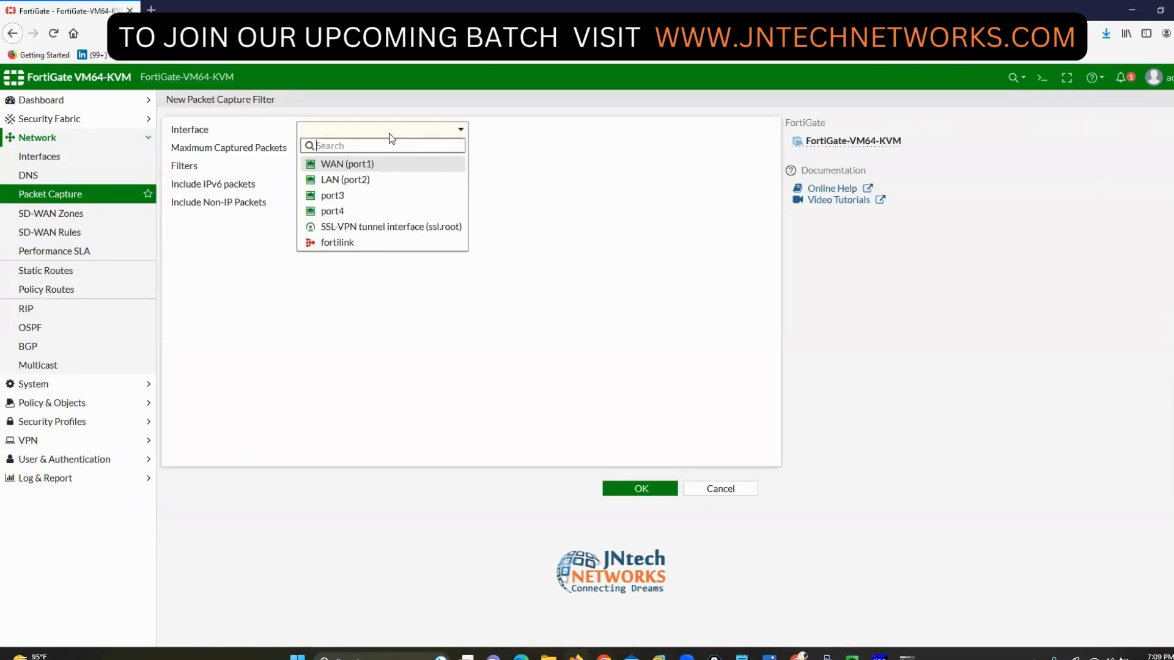
{"action": "left_click", "coordinate": [346, 180]}
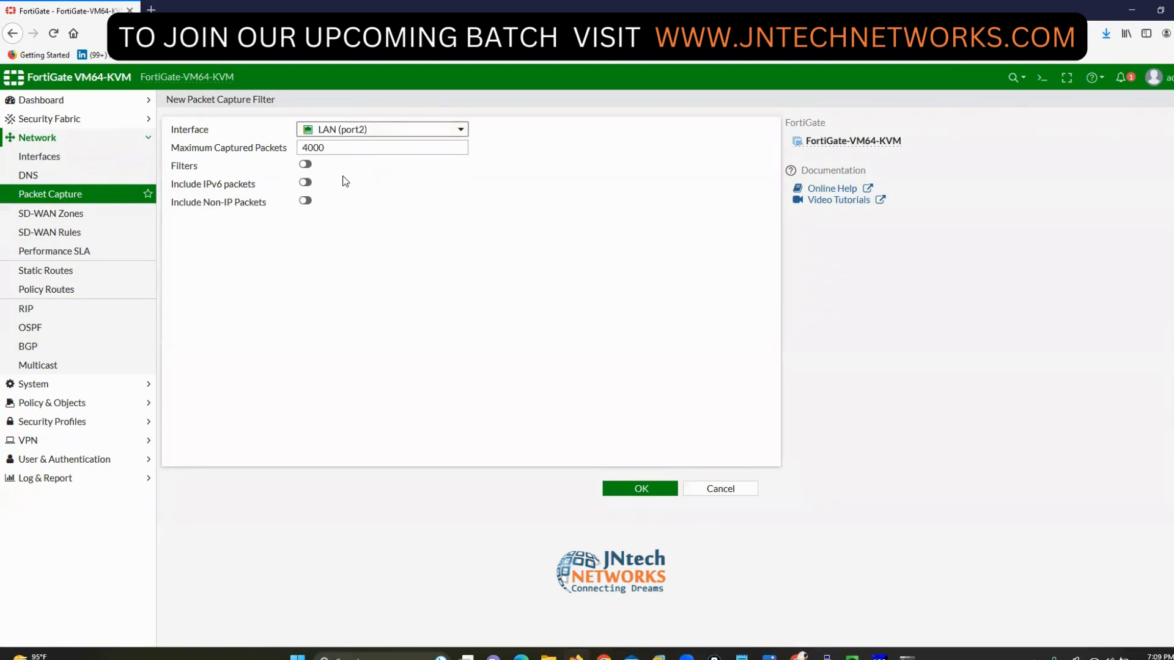
{"action": "left_click_drag", "start_coordinate": [333, 148], "coordinate": [270, 150]}
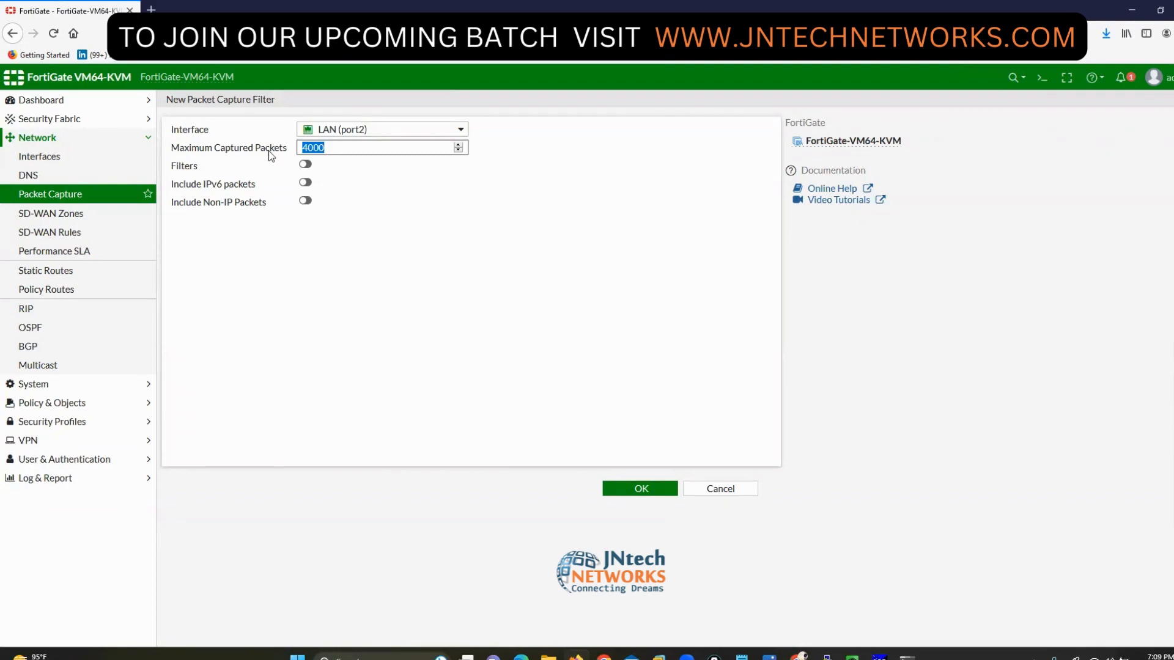
{"action": "type", "text": "50"}
- Turn capture filters on to show the Host, Port, VLAN and Protocol fields, then off again
{"action": "left_click", "coordinate": [305, 163]}
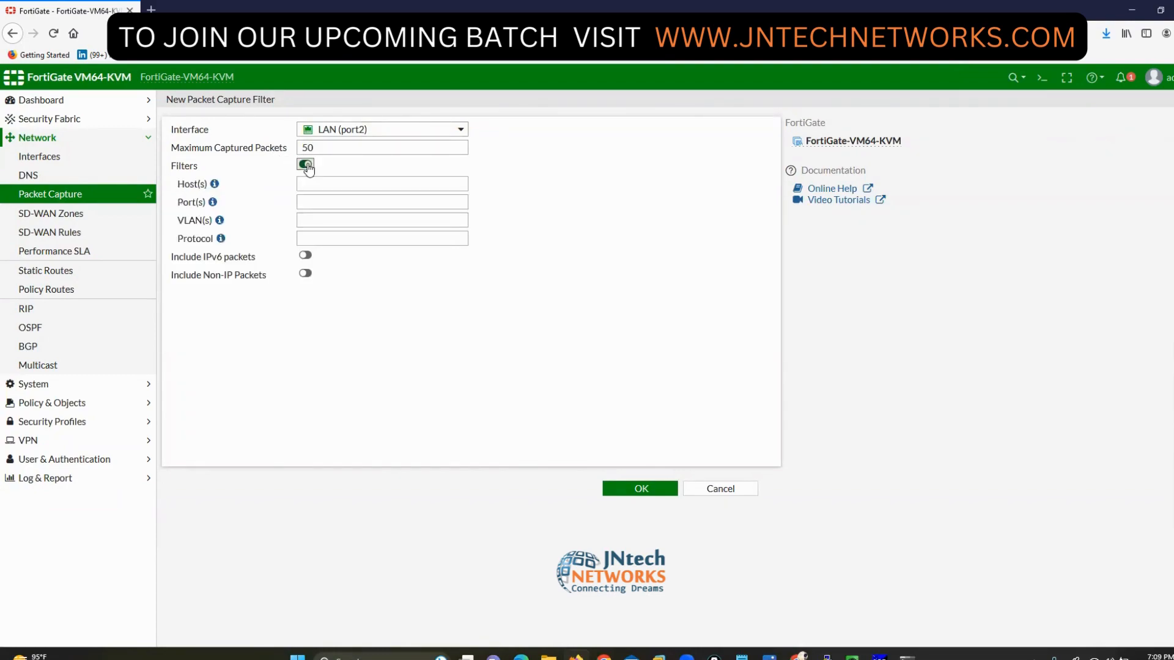
{"action": "left_click_drag", "start_coordinate": [177, 185], "coordinate": [210, 245]}
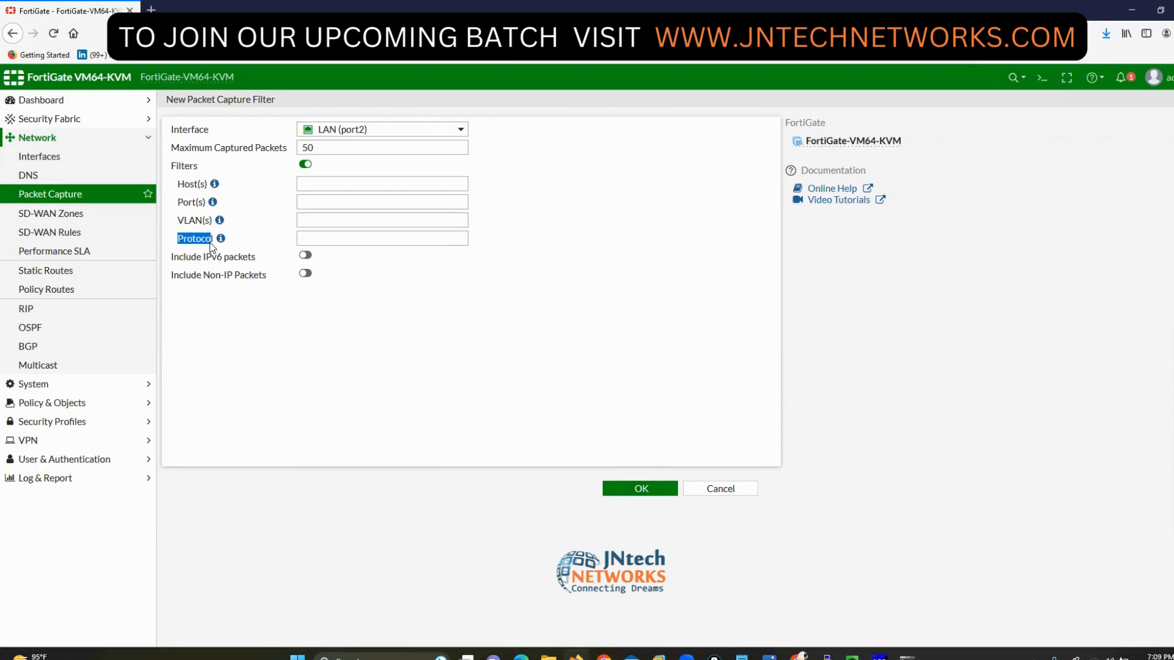
{"action": "left_click", "coordinate": [321, 181]}
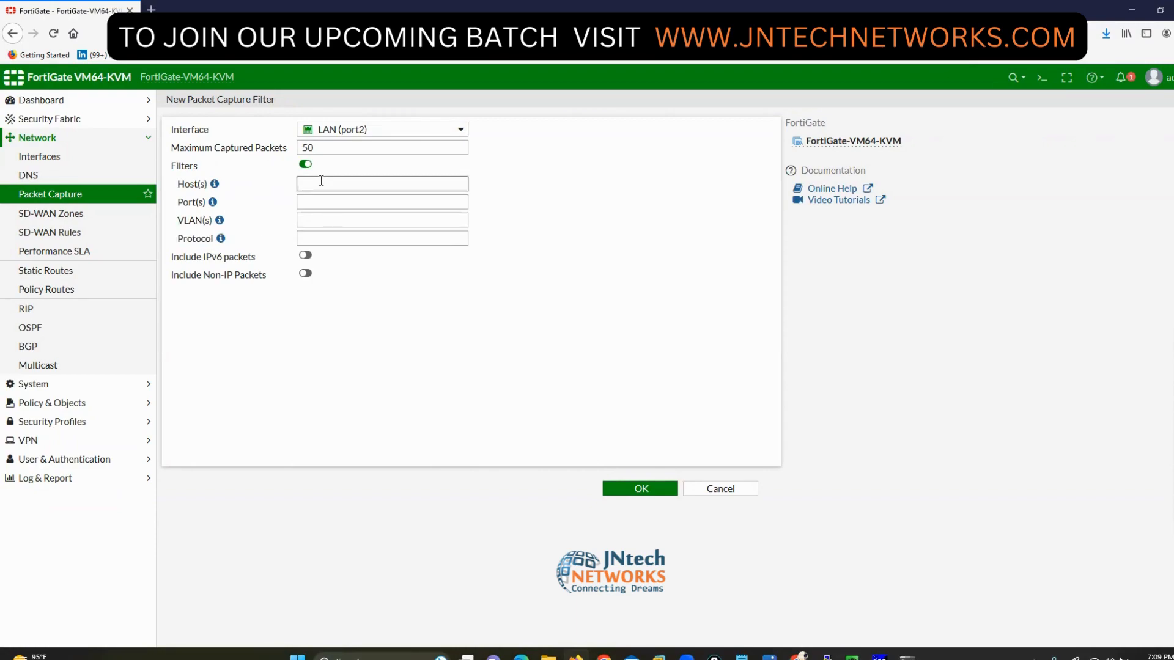
{"action": "mouse_move", "coordinate": [354, 131]}
{"action": "left_click", "coordinate": [320, 202]}
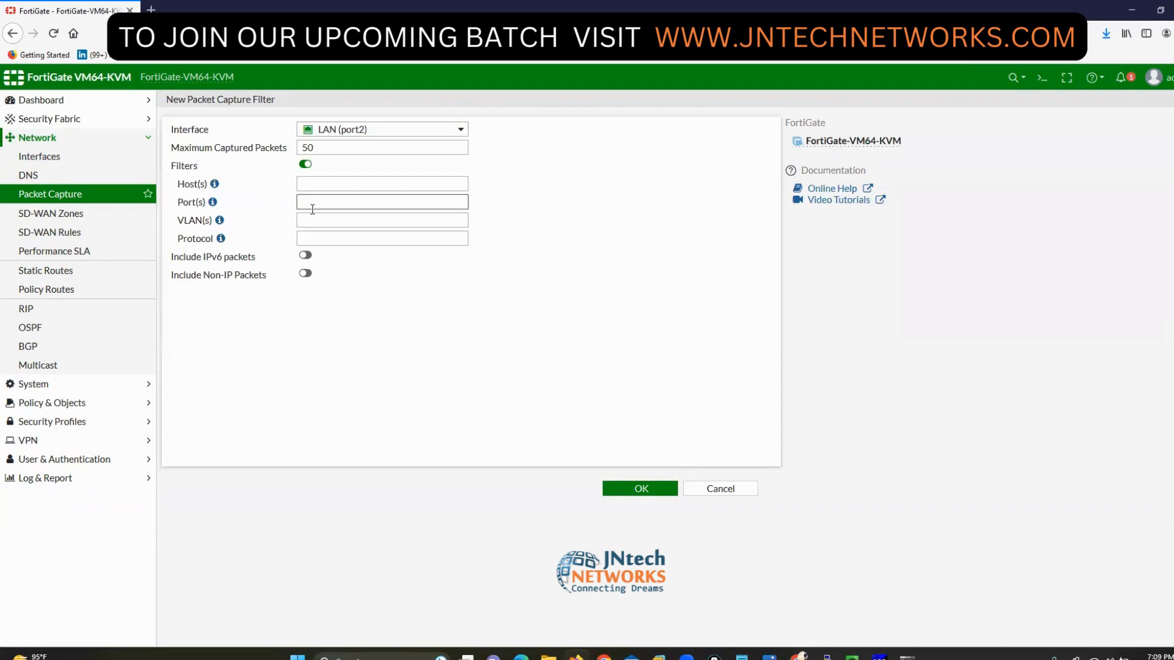
{"action": "left_click", "coordinate": [316, 221]}
{"action": "left_click", "coordinate": [321, 239]}
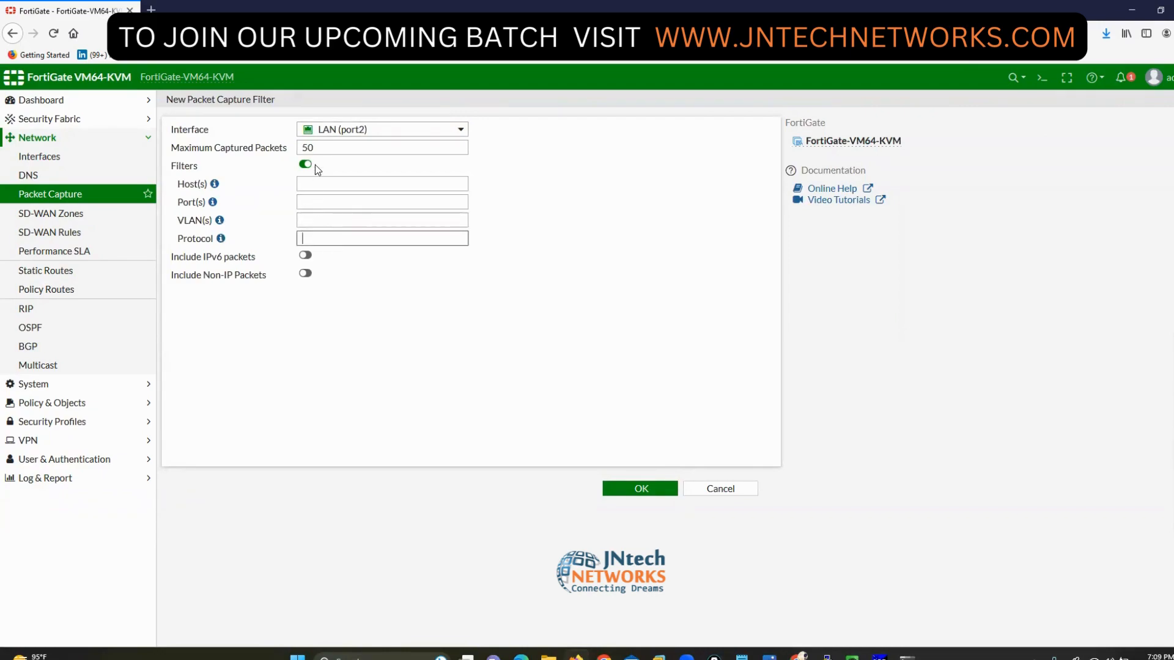
{"action": "left_click", "coordinate": [304, 165]}
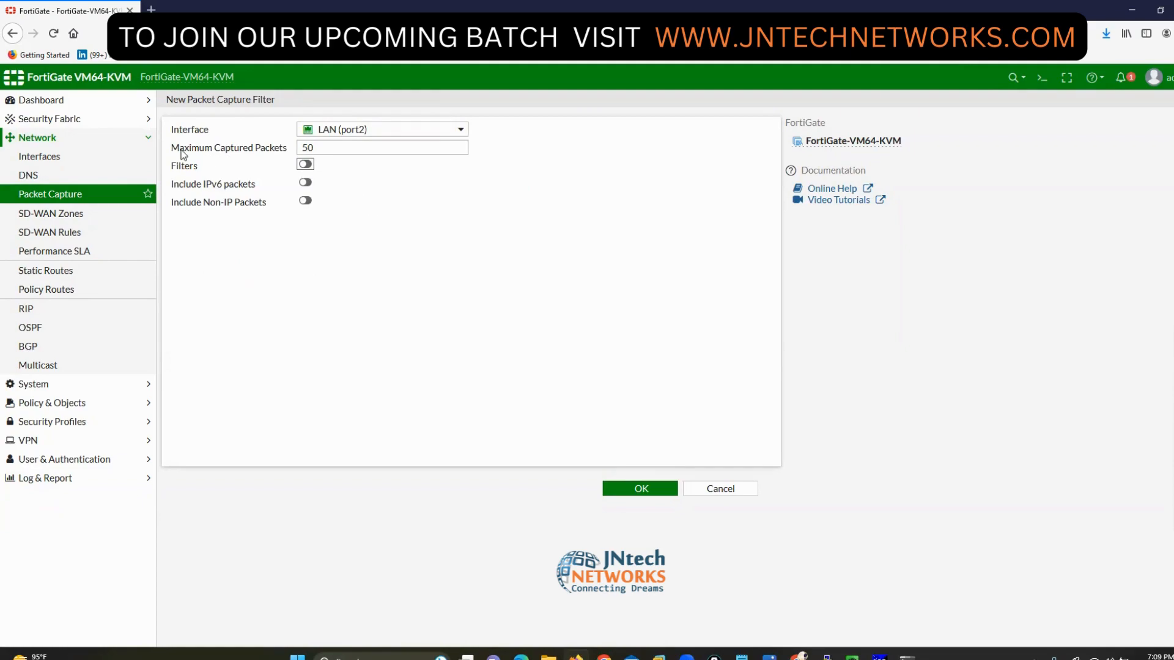
- Save the capture filter and reopen the LAN (port2) entry for editing
{"action": "left_click_drag", "start_coordinate": [173, 155], "coordinate": [289, 151]}
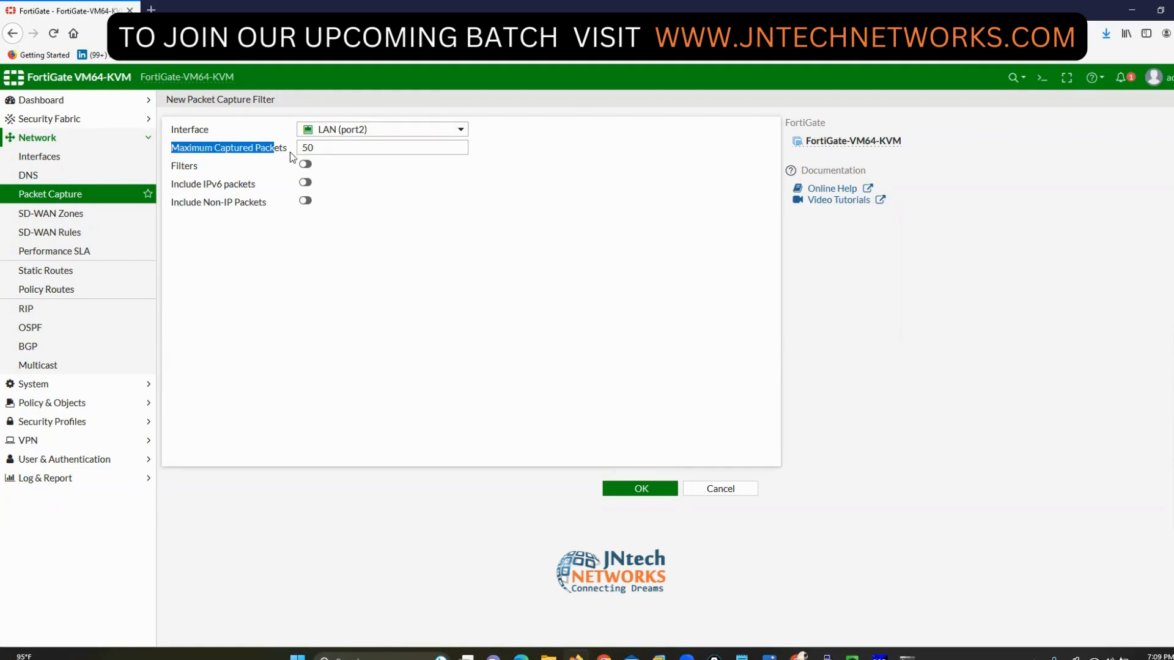
{"action": "left_click", "coordinate": [640, 489]}
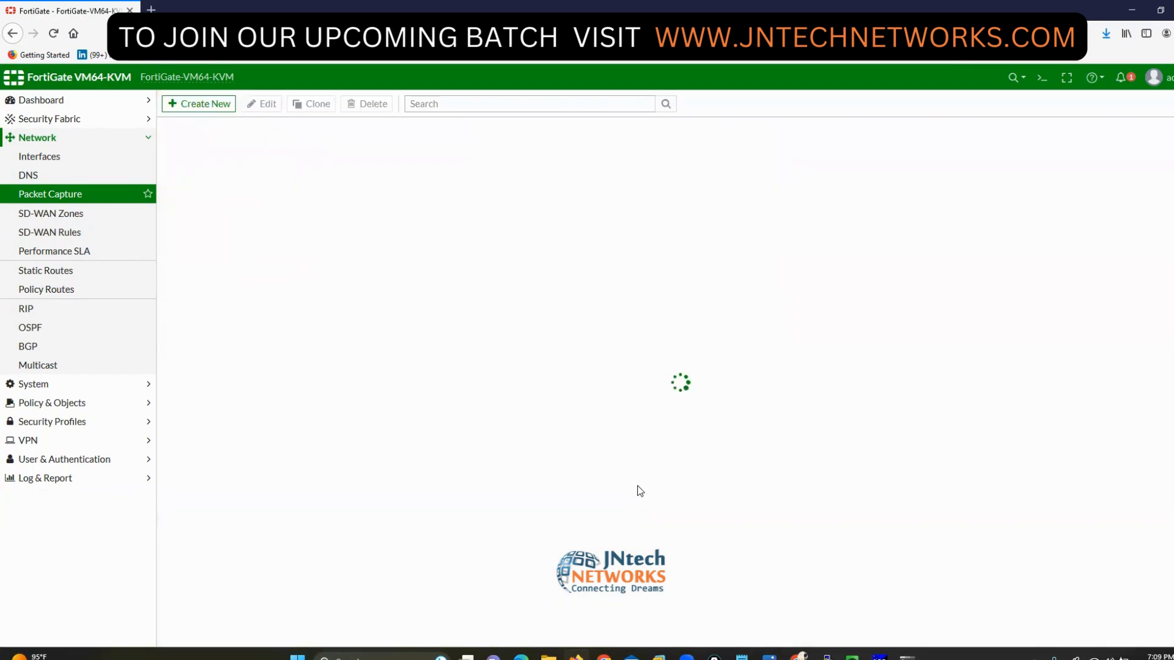
{"action": "double_click", "coordinate": [220, 172]}
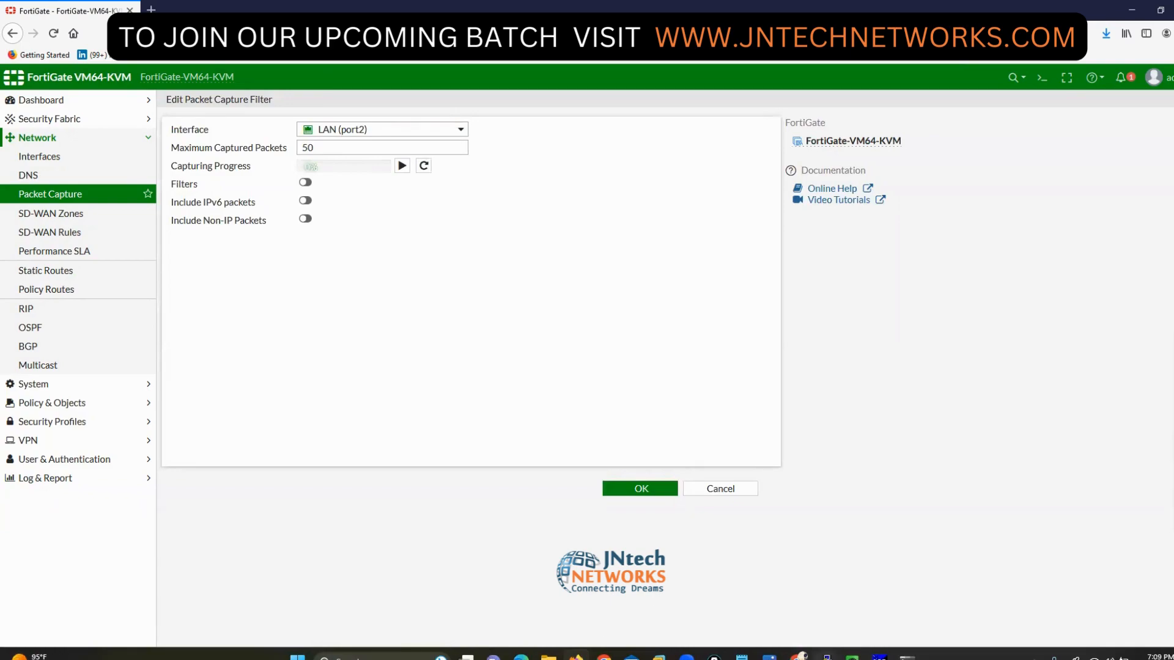
{"action": "left_click", "coordinate": [825, 656]}
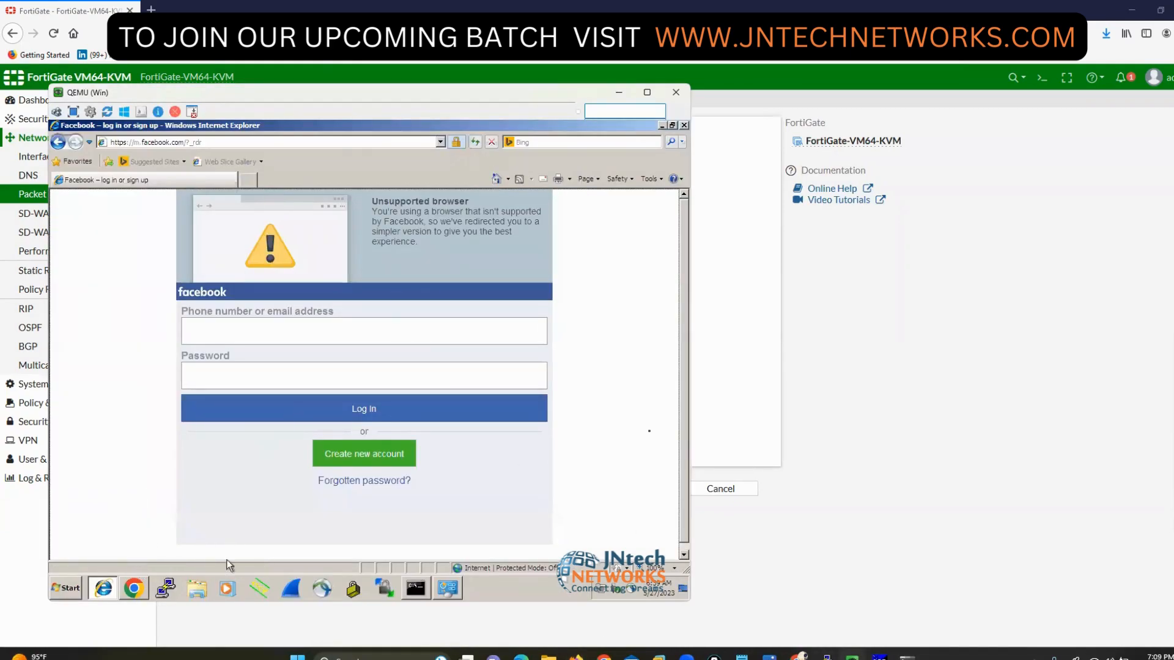
- Start the LAN (port2) packet capture running in FortiGate
{"action": "left_click", "coordinate": [896, 457]}
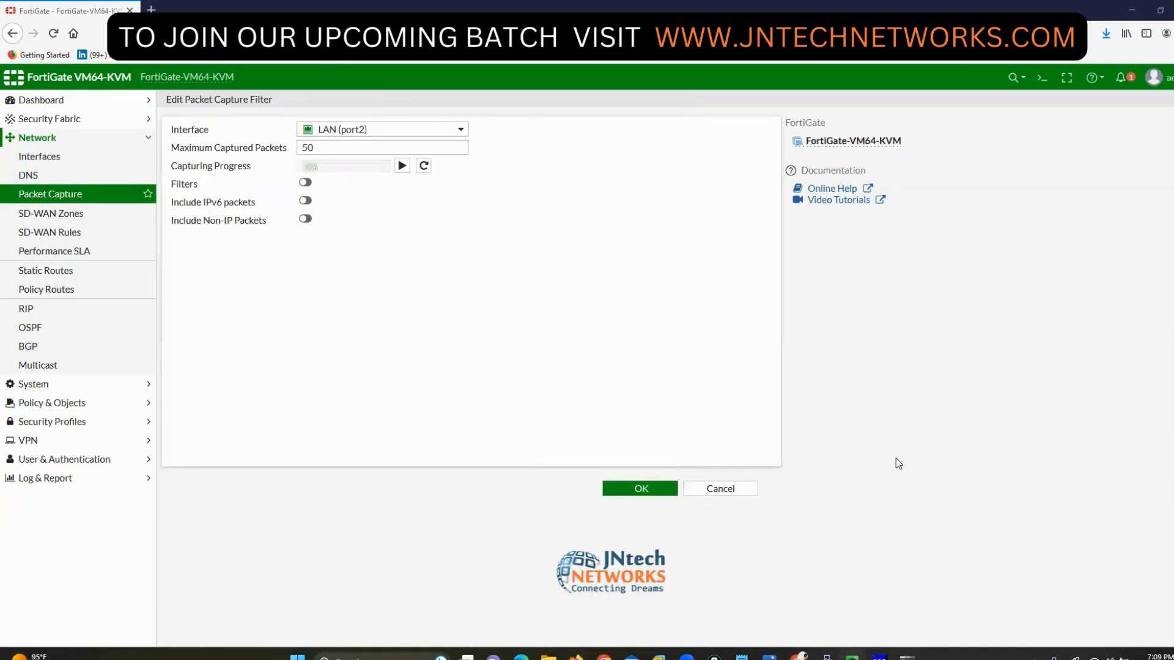
{"action": "left_click", "coordinate": [401, 168]}
{"action": "left_click", "coordinate": [825, 656]}
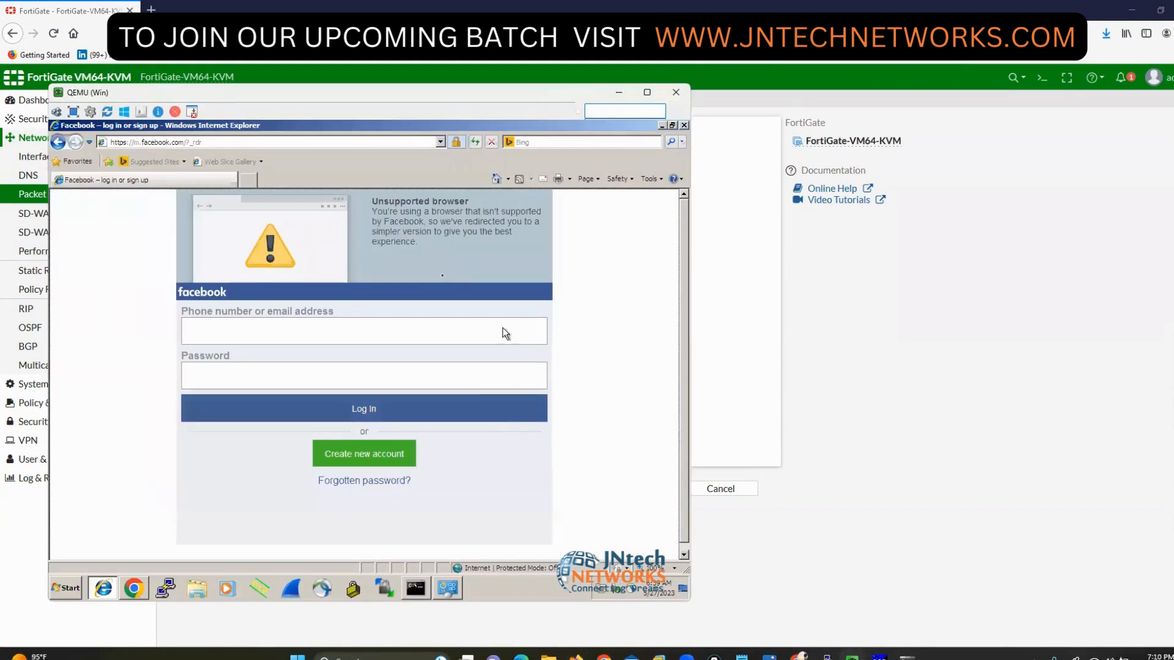
- Load facebook.com in a new Internet Explorer tab on the Windows VM
{"action": "left_click", "coordinate": [247, 180]}
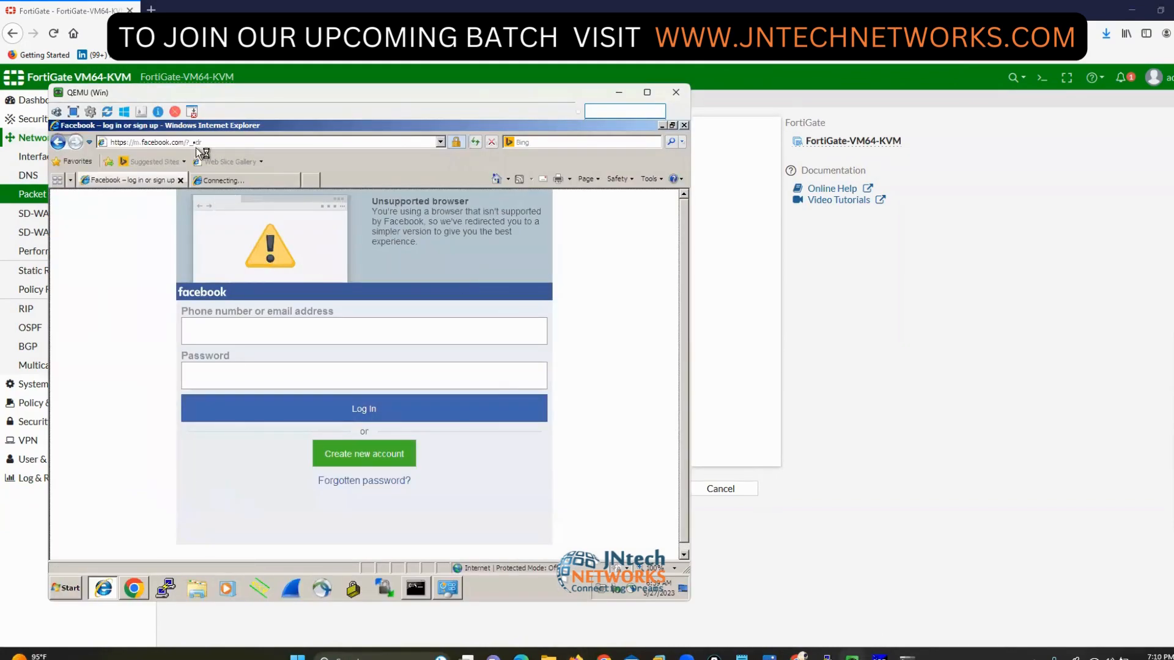
{"action": "type", "text": "19"}
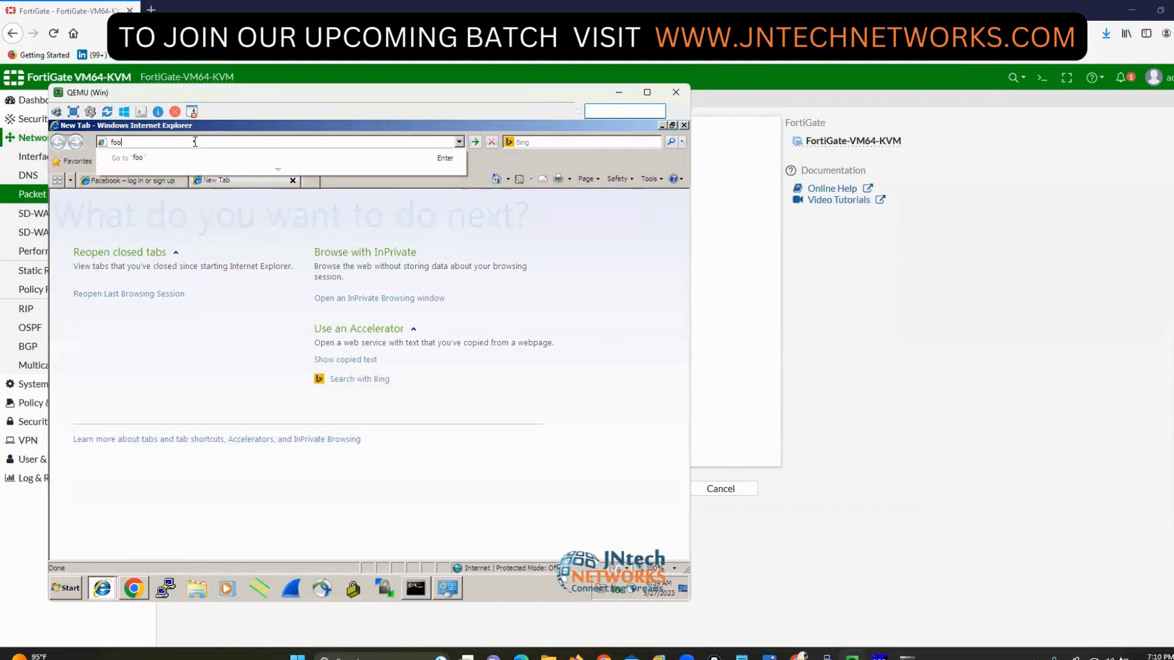
{"action": "key", "text": "BackSpace"}
{"action": "key", "text": "BackSpace"}
{"action": "type", "text": "f"}
{"action": "key", "text": "BackSpace"}
{"action": "type", "text": "f"}
{"action": "key", "text": "Down"}
{"action": "key", "text": "Return"}
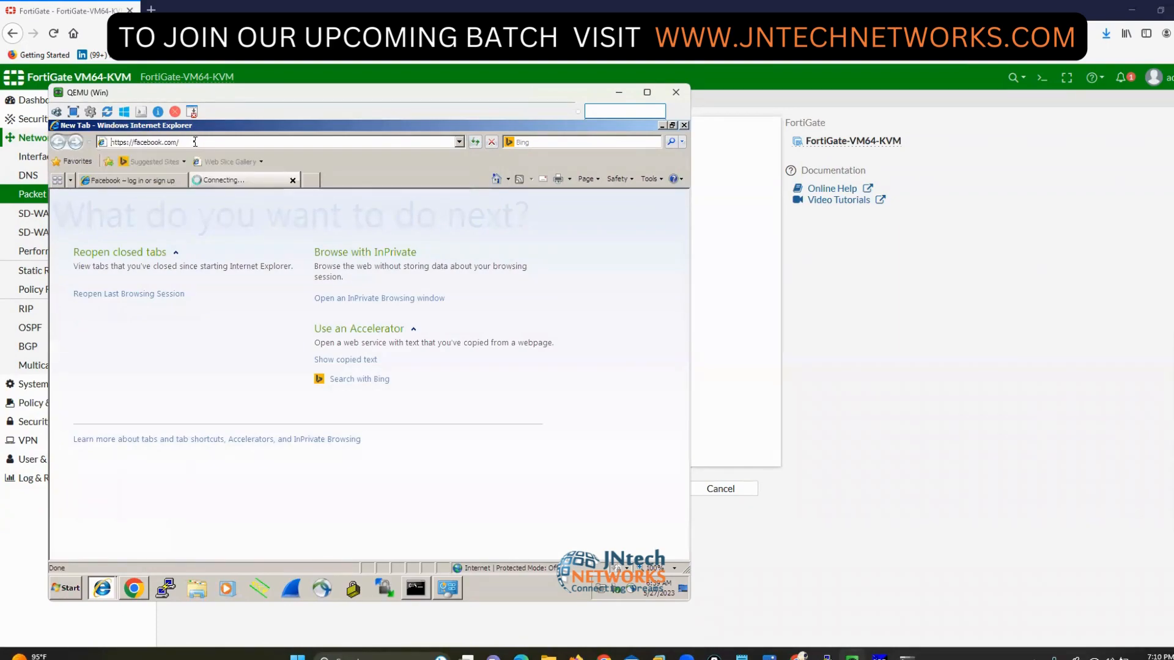
- Rerun ping google.com twice in the command prompt to fill the capture
{"action": "left_click", "coordinate": [416, 588]}
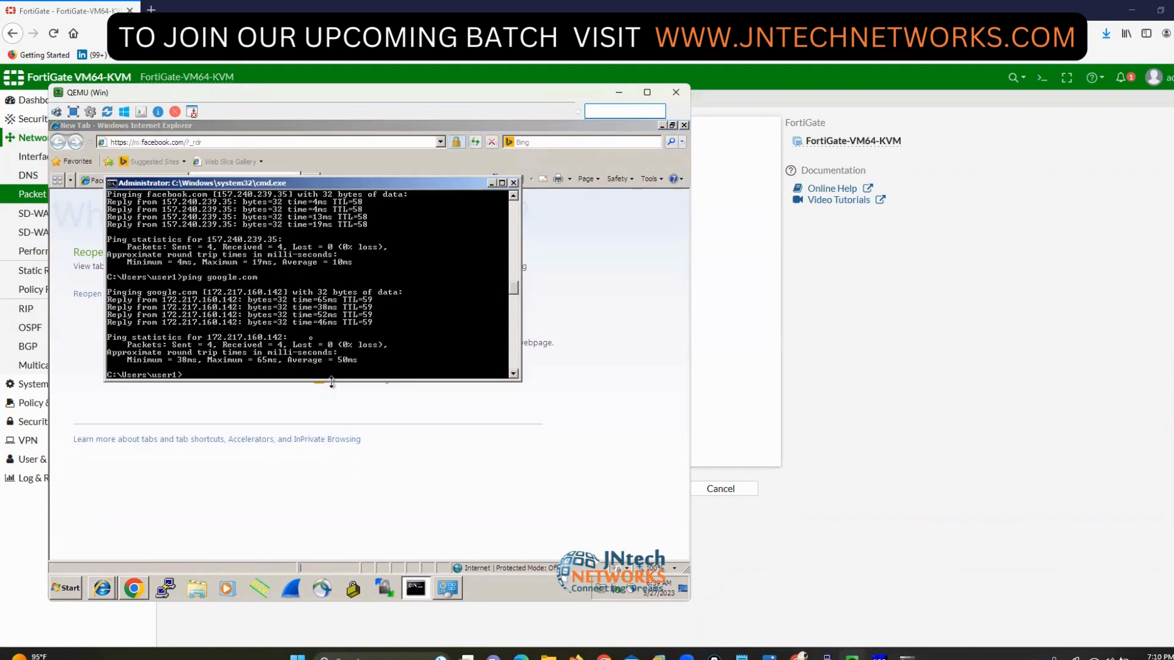
{"action": "key", "text": "Return"}
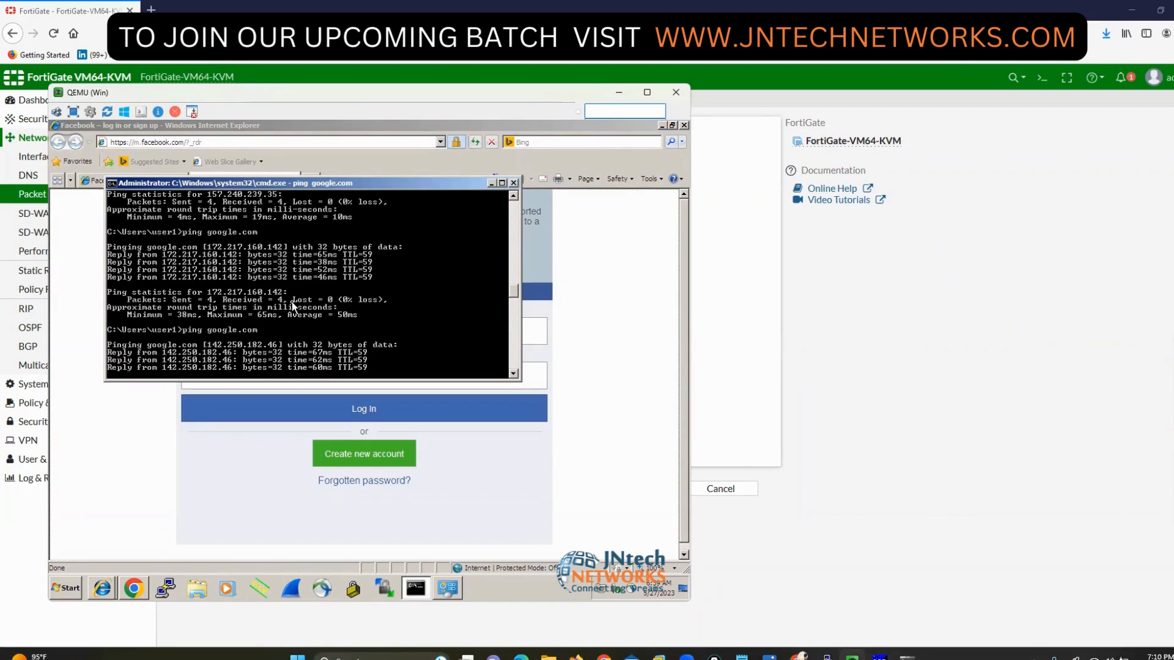
{"action": "key", "text": "Up"}
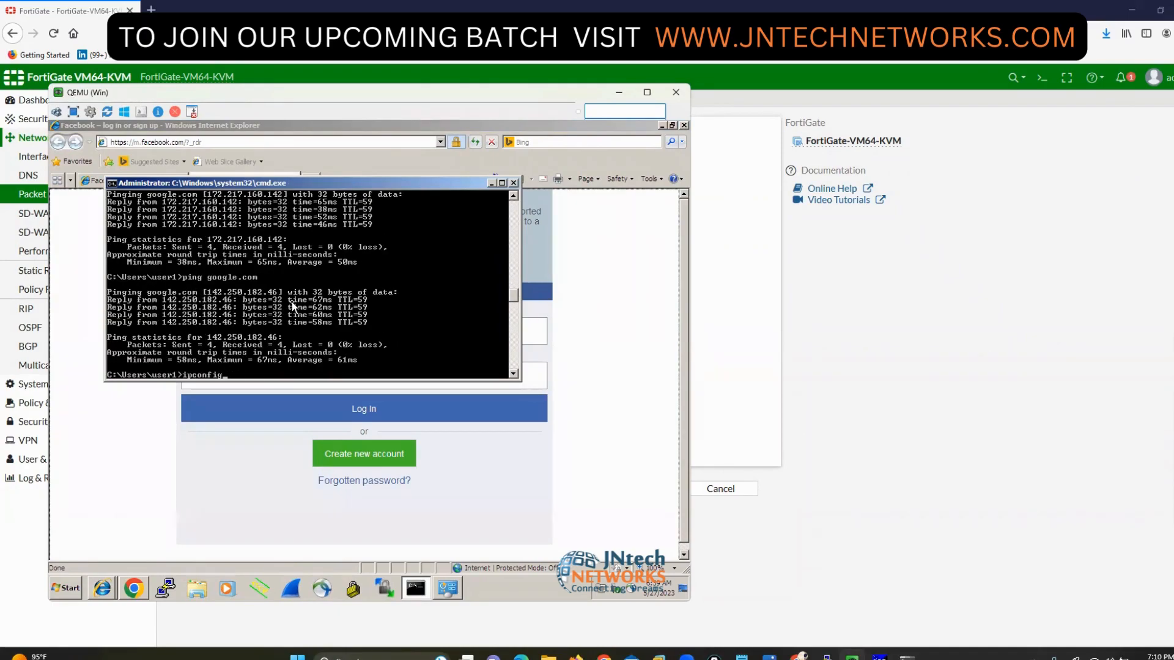
{"action": "key", "text": "Return"}
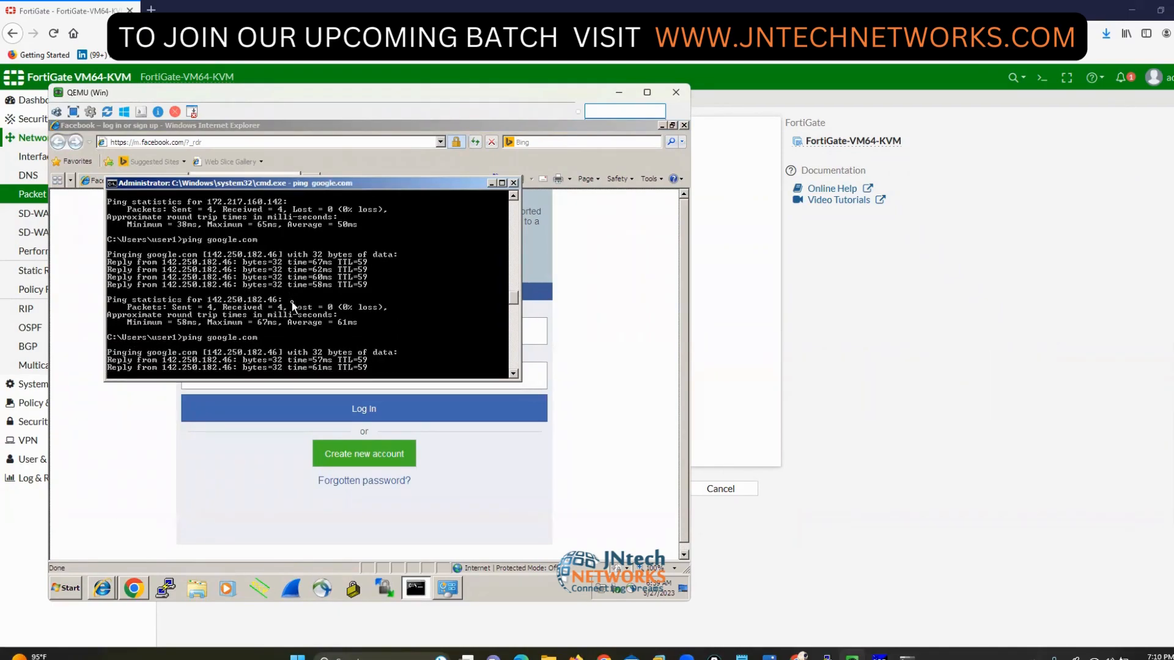
{"action": "left_click", "coordinate": [917, 425]}
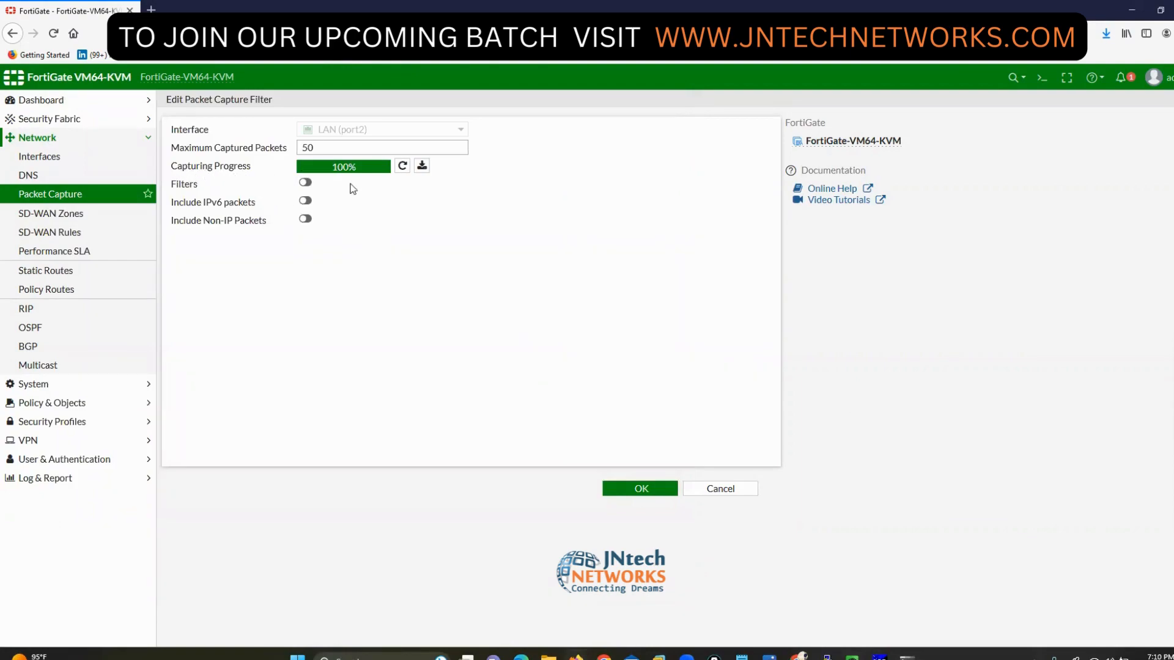
- Download the port2.root.2.pcap capture and open it with Wireshark
{"action": "left_click", "coordinate": [421, 167]}
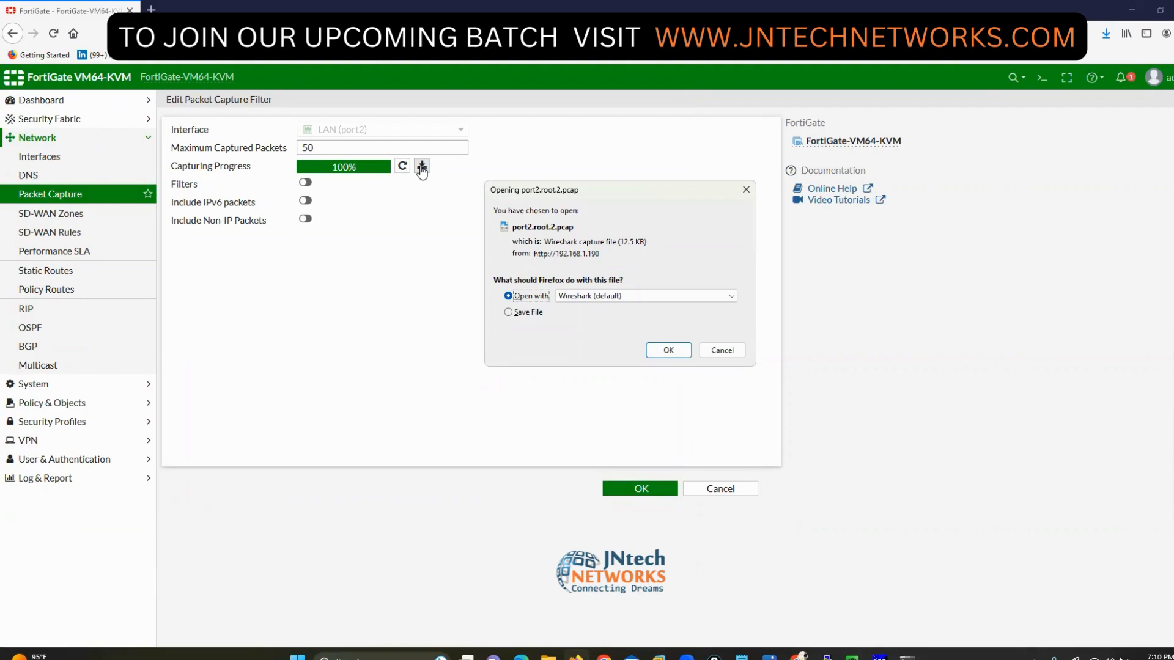
{"action": "left_click", "coordinate": [660, 350]}
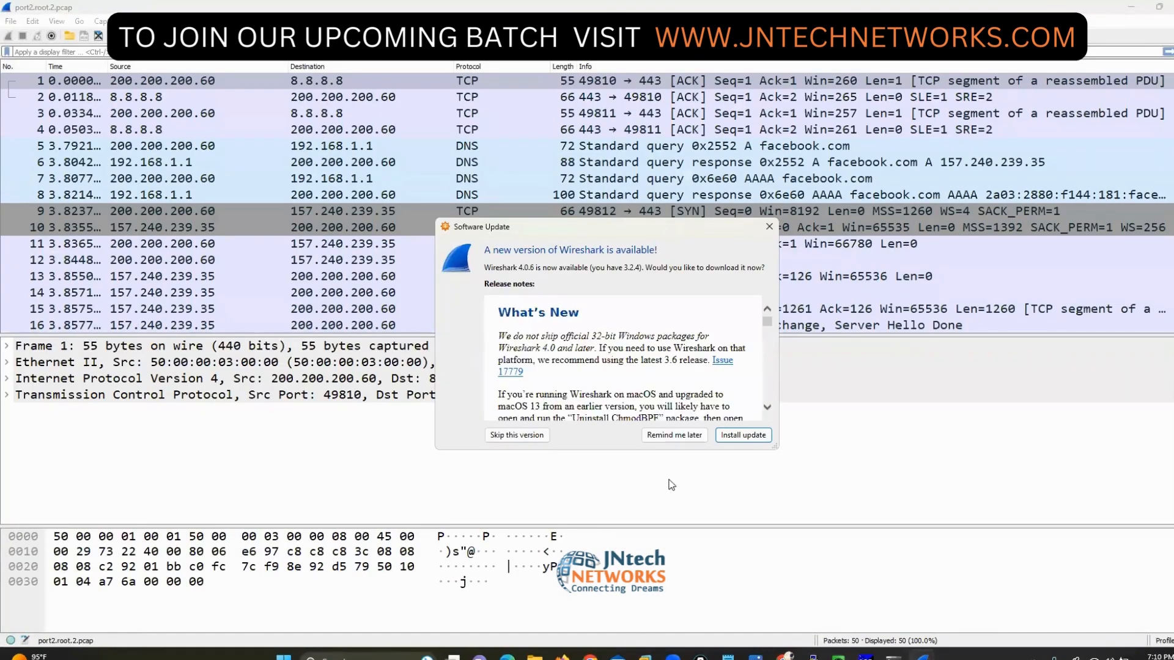
- Dismiss the update notice and inspect packet 9, the SYN to 157.240.239.35
{"action": "left_click", "coordinate": [674, 434]}
{"action": "left_click", "coordinate": [32, 22]}
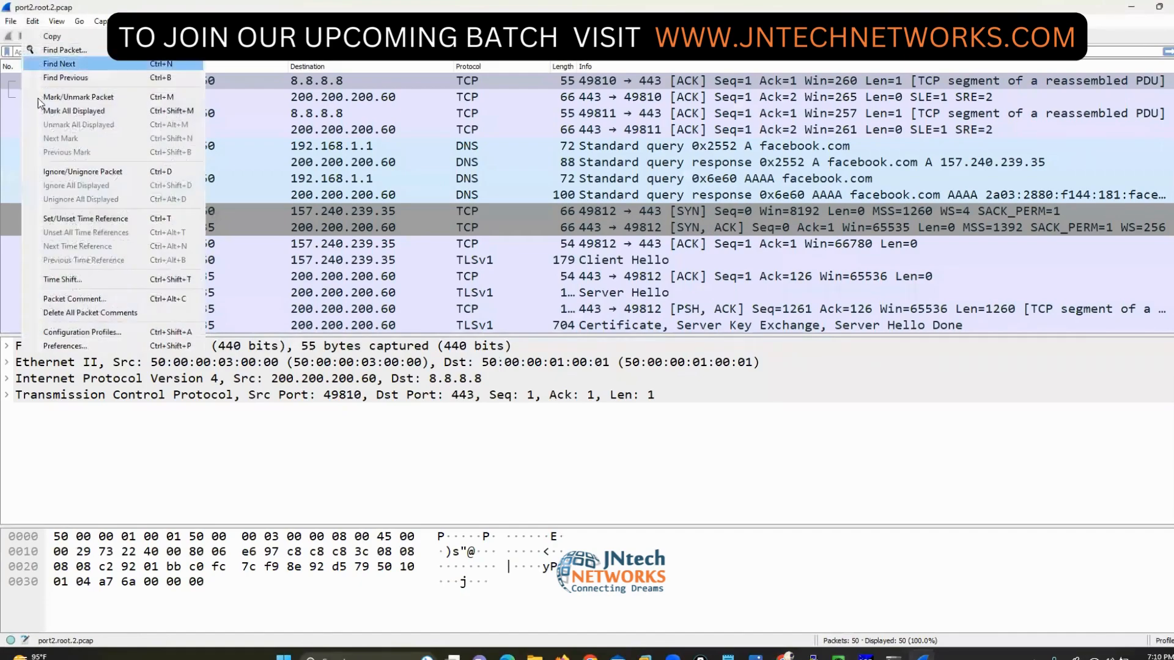
{"action": "mouse_move", "coordinate": [56, 22]}
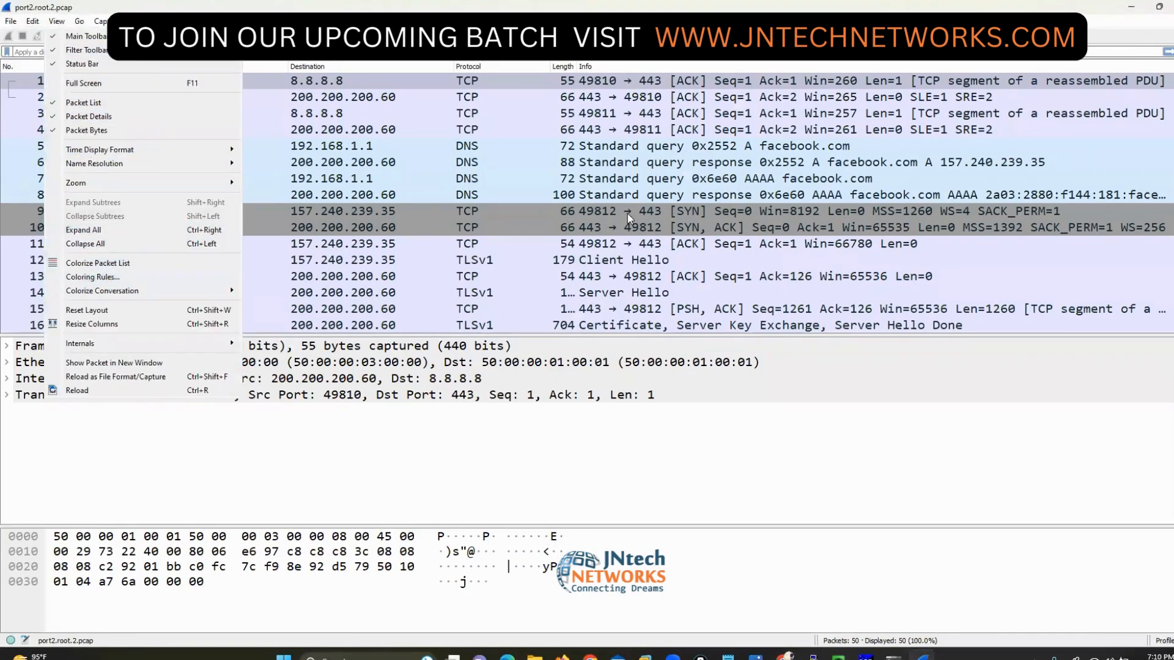
{"action": "left_click", "coordinate": [648, 211]}
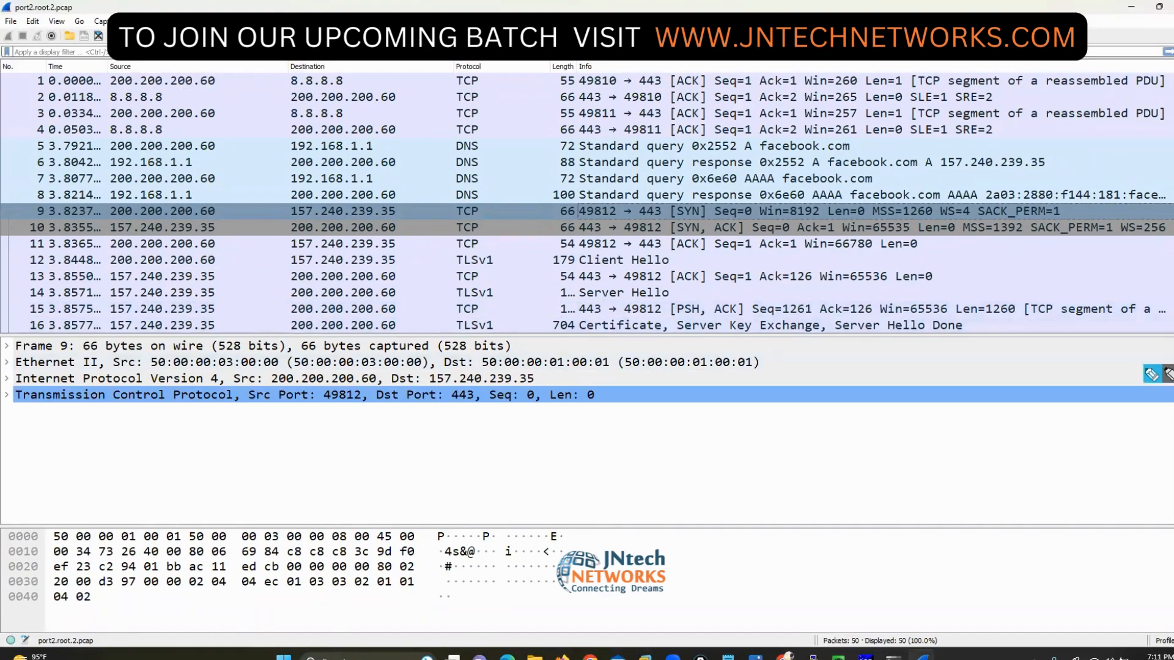
- Handwrite and bracket 'WCNA' on screen below the protocol tree
{"action": "left_click", "coordinate": [1151, 376]}
{"action": "mouse_move", "coordinate": [546, 430]}
{"action": "left_mouse_down"}
{"action": "mouse_move", "coordinate": [575, 468]}
{"action": "mouse_move", "coordinate": [587, 439]}
{"action": "left_mouse_up"}
{"action": "mouse_move", "coordinate": [629, 453]}
{"action": "left_mouse_down"}
{"action": "mouse_move", "coordinate": [607, 467]}
{"action": "mouse_move", "coordinate": [628, 480]}
{"action": "left_mouse_up"}
{"action": "mouse_move", "coordinate": [662, 458]}
{"action": "left_mouse_down"}
{"action": "mouse_move", "coordinate": [657, 486]}
{"action": "mouse_move", "coordinate": [712, 474]}
{"action": "mouse_move", "coordinate": [749, 440]}
{"action": "mouse_move", "coordinate": [747, 533]}
{"action": "left_mouse_up"}
{"action": "mouse_move", "coordinate": [554, 416]}
{"action": "left_mouse_down"}
{"action": "mouse_move", "coordinate": [499, 493]}
{"action": "mouse_move", "coordinate": [545, 504]}
{"action": "left_mouse_up"}
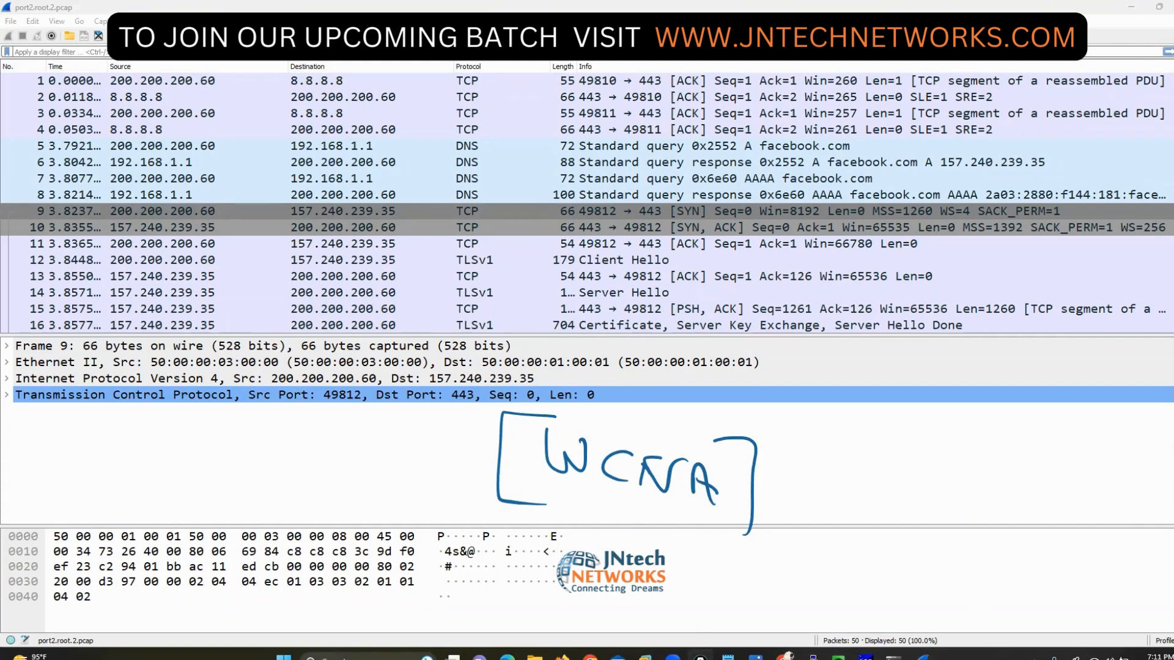
{"action": "key", "text": "Escape"}
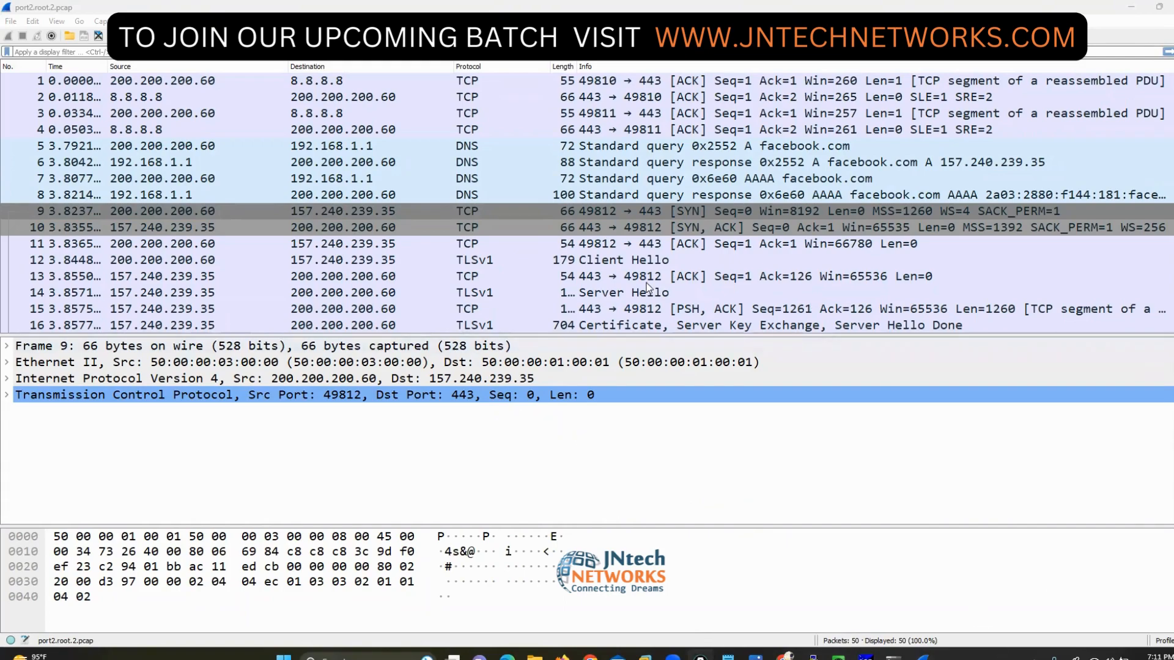
- Open packet 13 in its own window and enlarge its details pane
{"action": "double_click", "coordinate": [365, 275]}
{"action": "left_click_drag", "start_coordinate": [396, 335], "coordinate": [431, 491]}
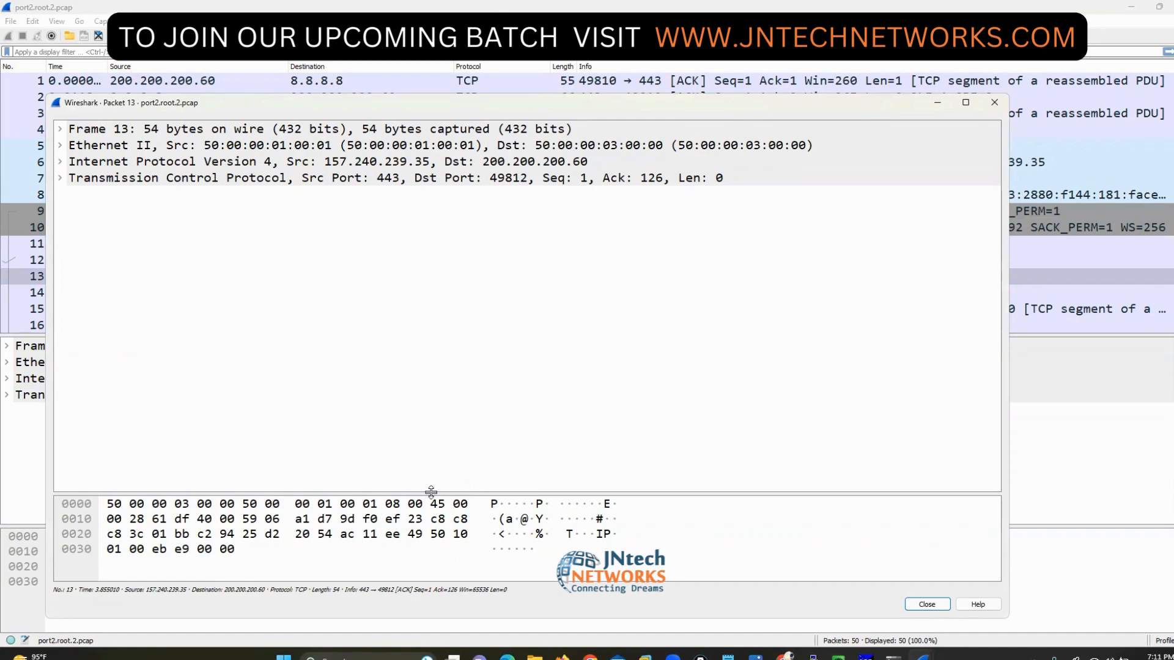
- Highlight the 08 00 EtherType bytes, then minimize the packet 13 window
{"action": "left_click", "coordinate": [399, 504]}
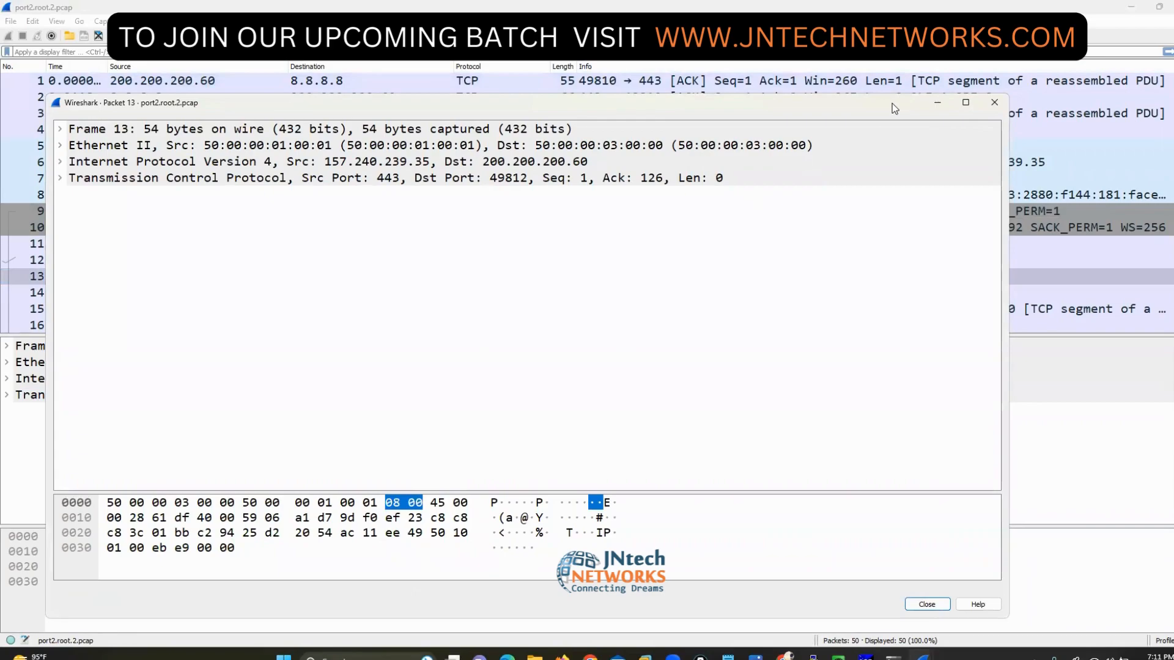
{"action": "left_click_drag", "start_coordinate": [940, 102], "coordinate": [853, 105]}
{"action": "left_click", "coordinate": [853, 105]}
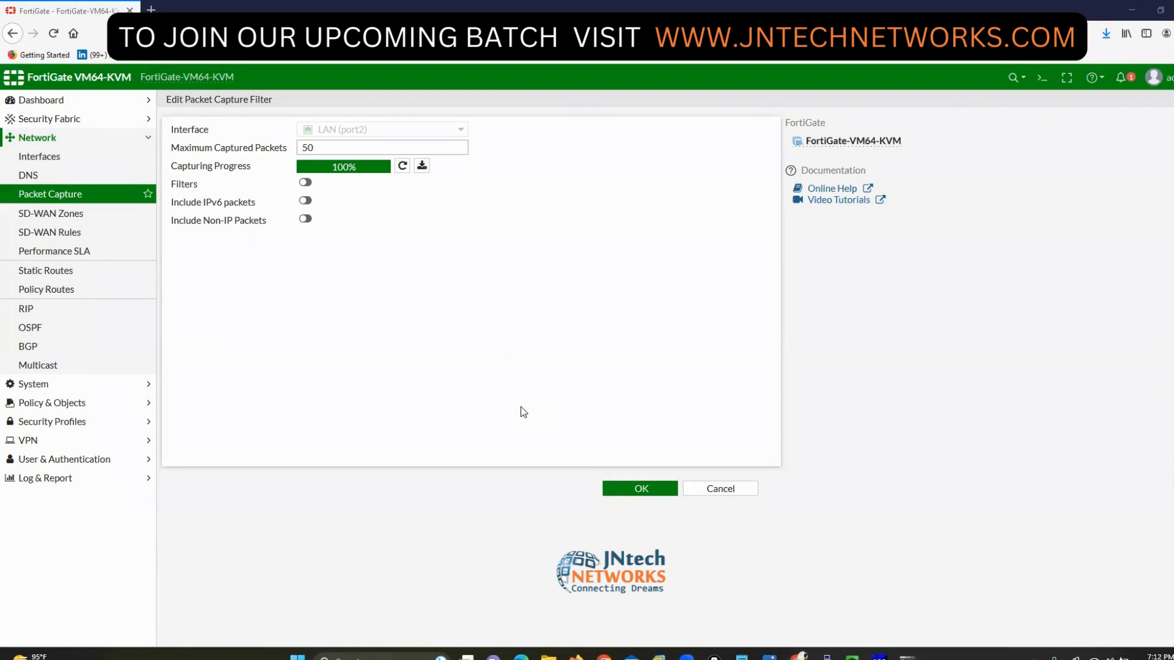
- Log in to the FortiGate console as admin and enlarge the console window
{"action": "left_click", "coordinate": [827, 656]}
{"action": "type", "text": "admin"}
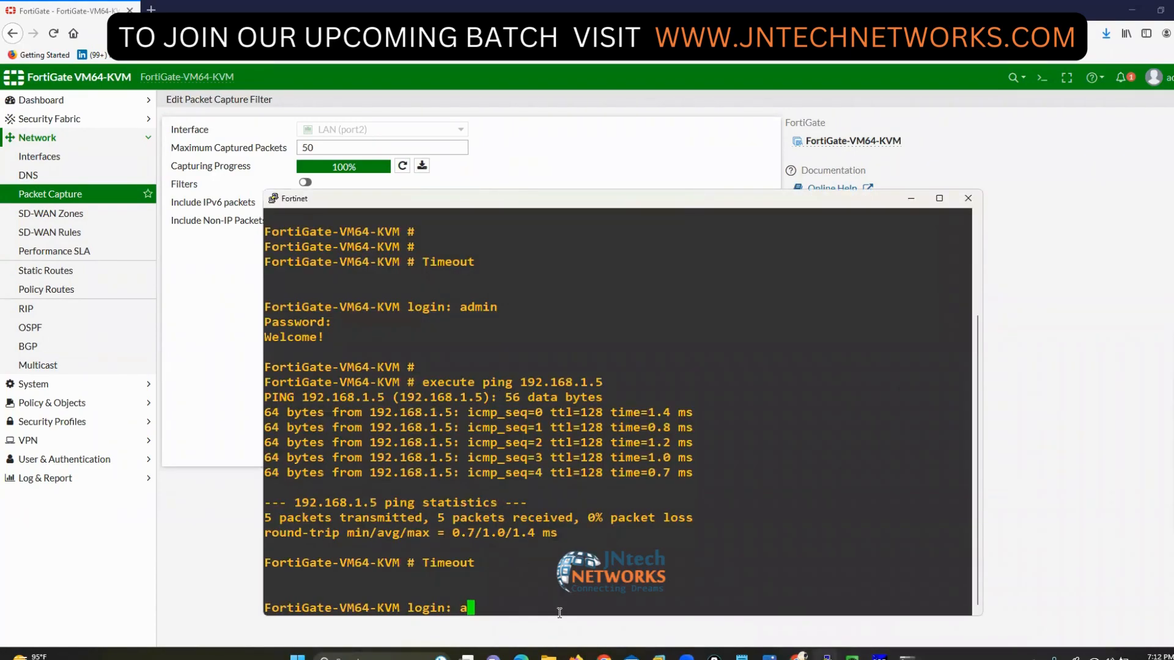
{"action": "key", "text": "Return"}
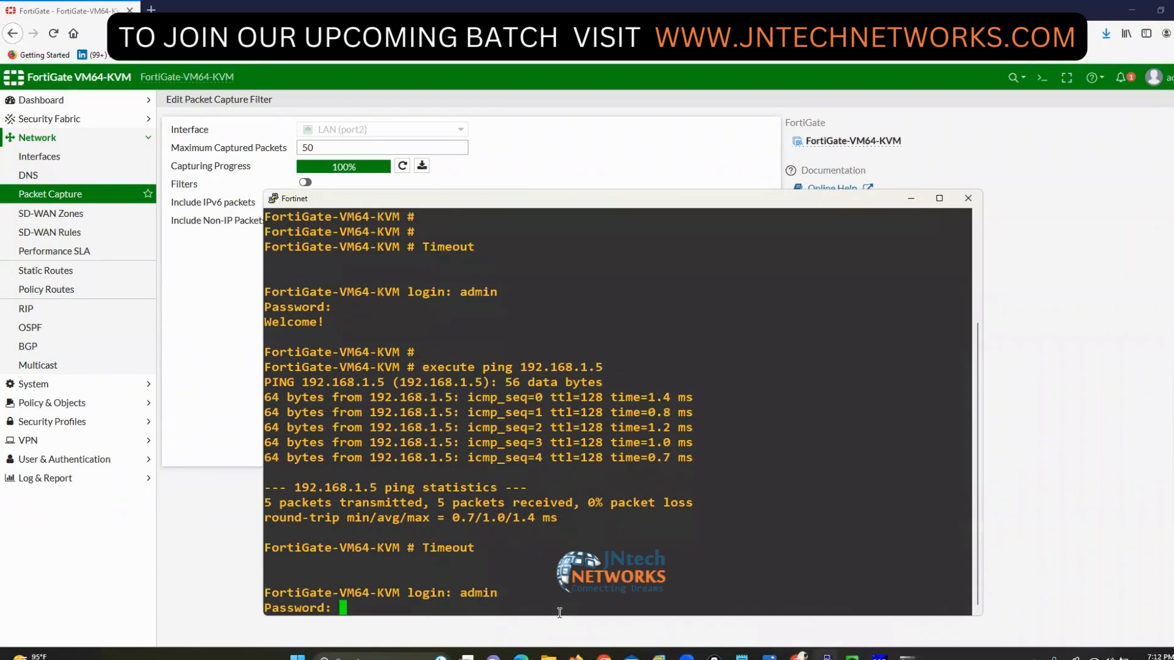
{"action": "key", "text": "Return"}
{"action": "key", "text": "Return"}
{"action": "key", "text": "Return"}
{"action": "key", "text": "Return"}
{"action": "key", "text": "Return"}
{"action": "key", "text": "Return"}
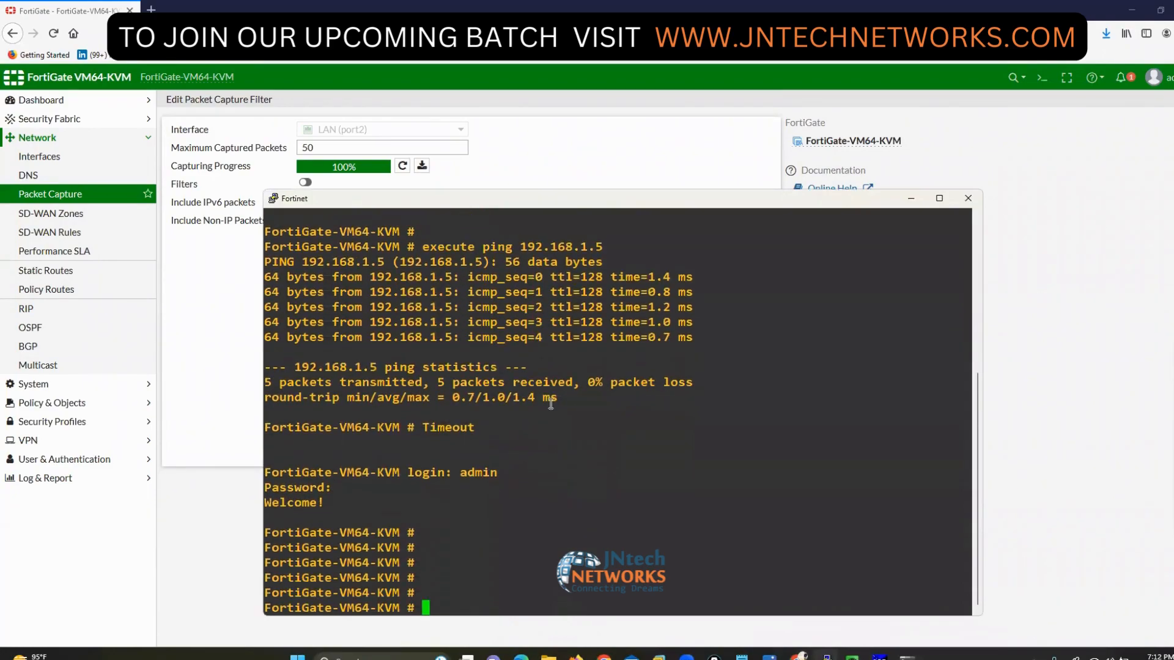
{"action": "left_click_drag", "start_coordinate": [573, 197], "coordinate": [482, 126]}
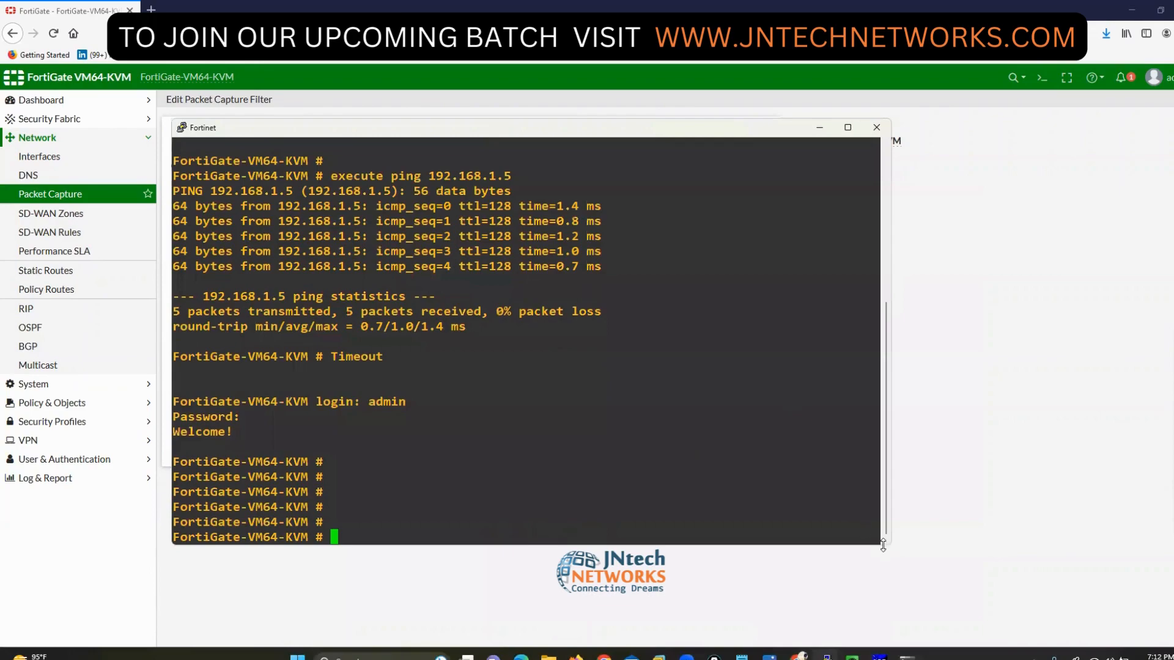
{"action": "left_click_drag", "start_coordinate": [896, 548], "coordinate": [1146, 620]}
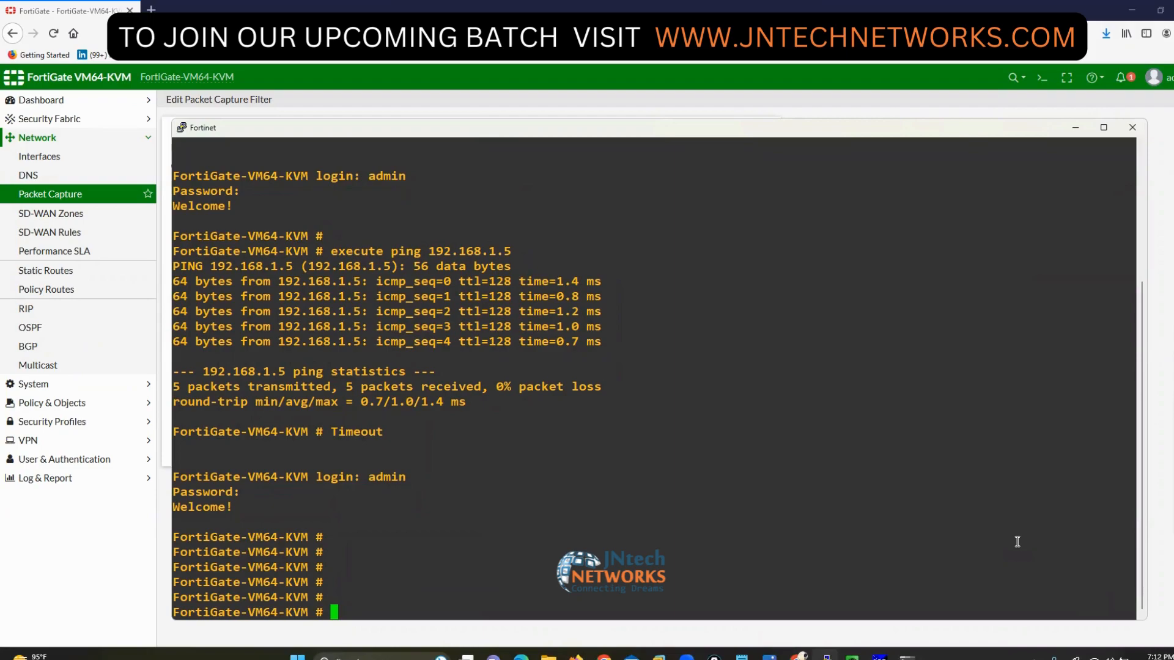
- Run diagnose sniffer packet port2 " host 200.200.200.60 " to sniff that host
{"action": "type", "text": "diagnose sniffer packet"}
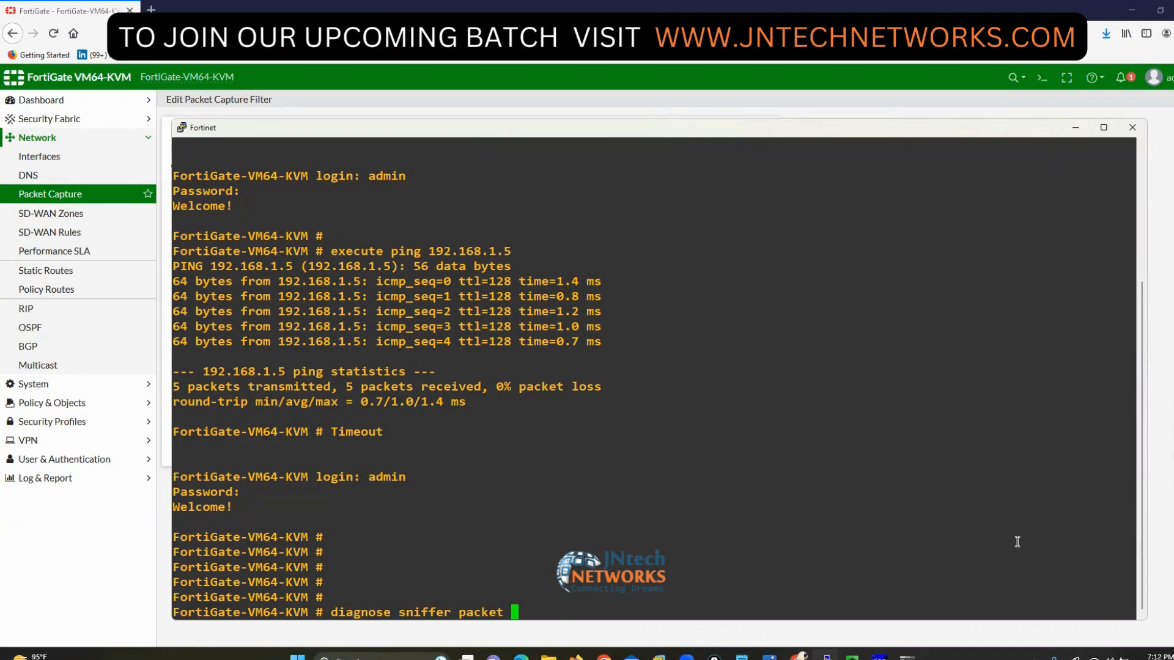
{"action": "type", "text": "in"}
{"action": "key", "text": "BackSpace"}
{"action": "key", "text": "BackSpace"}
{"action": "type", "text": "?"}
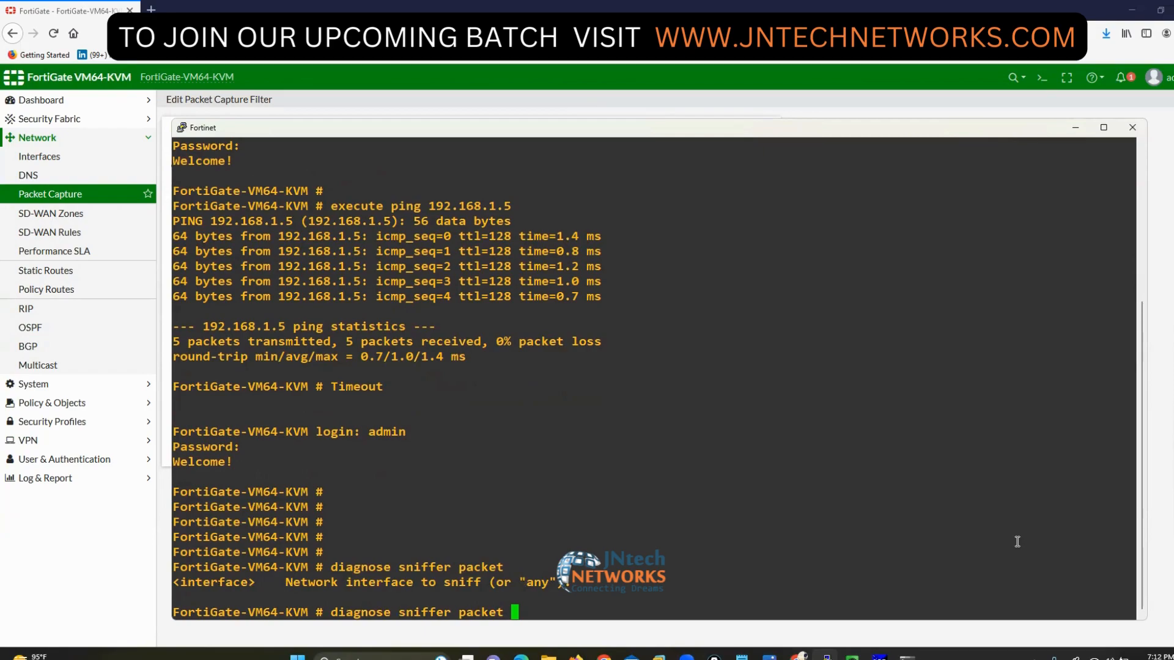
{"action": "type", "text": "any"}
{"action": "key", "text": "BackSpace"}
{"action": "key", "text": "BackSpace"}
{"action": "key", "text": "BackSpace"}
{"action": "key", "text": "BackSpace"}
{"action": "type", "text": "port2"}
{"action": "type", "text": "'"}
{"action": "key", "text": "BackSpace"}
{"action": "type", "text": "\"host"}
{"action": "key", "text": "Left"}
{"action": "key", "text": "Left"}
{"action": "key", "text": "Left"}
{"action": "key", "text": "Left"}
{"action": "key", "text": "Left"}
{"action": "key", "text": "Right"}
{"action": "key", "text": "Right"}
{"action": "key", "text": "Right"}
{"action": "key", "text": "Right"}
{"action": "type", "text": "200"}
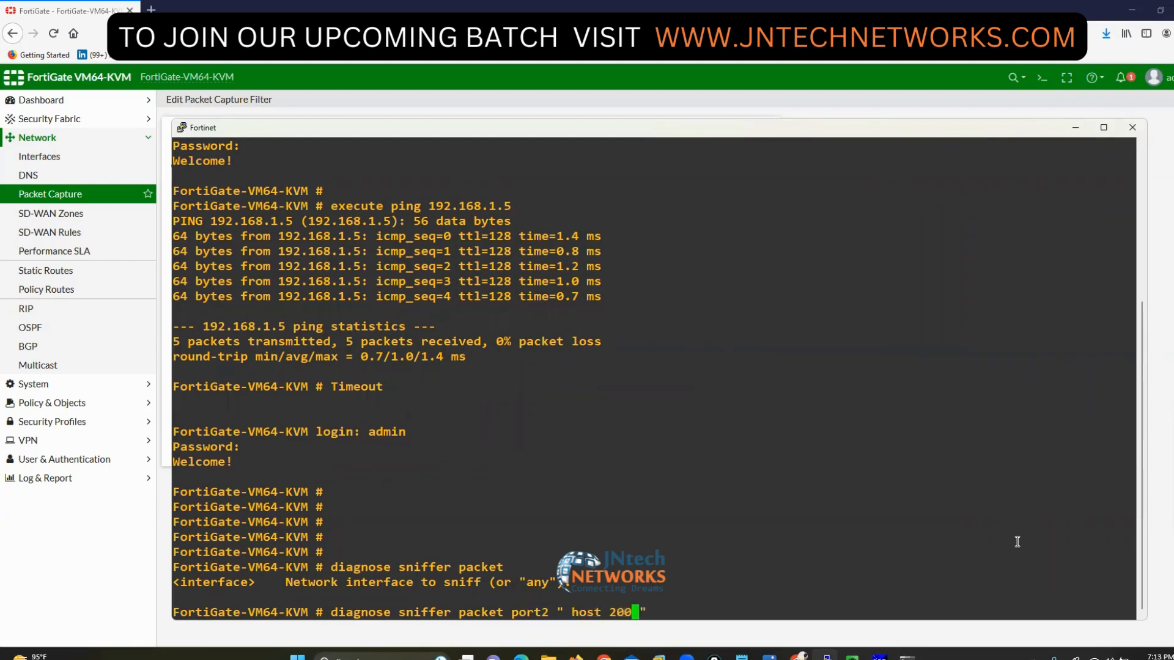
{"action": "type", "text": ".200.200."}
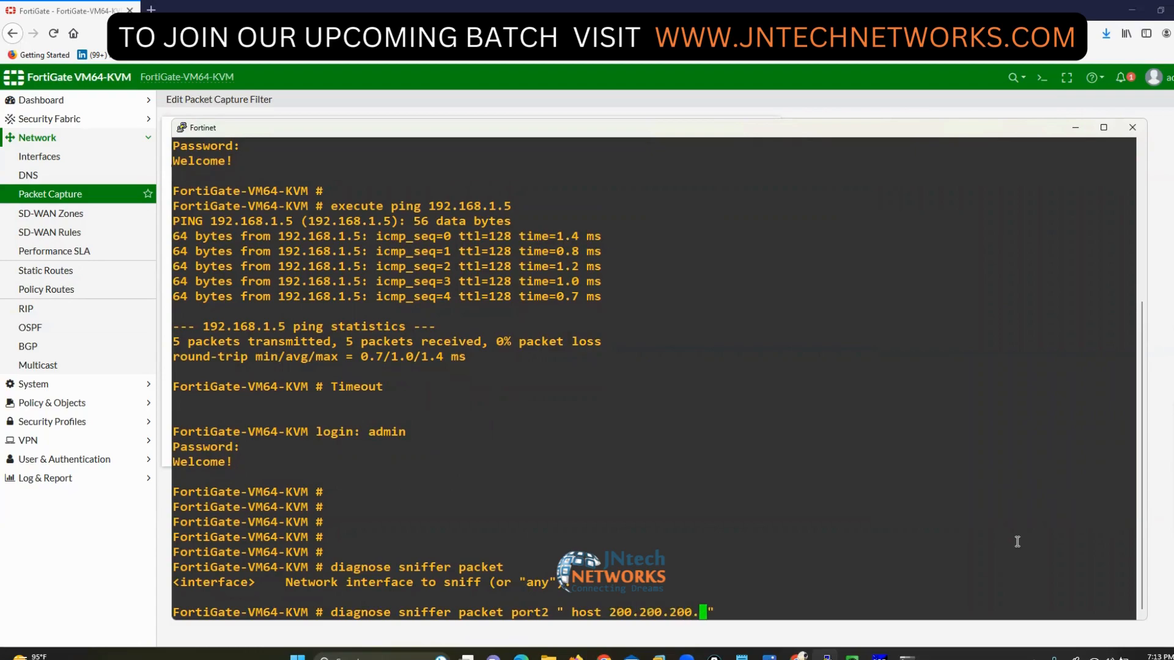
{"action": "type", "text": "60"}
{"action": "key", "text": "Return"}
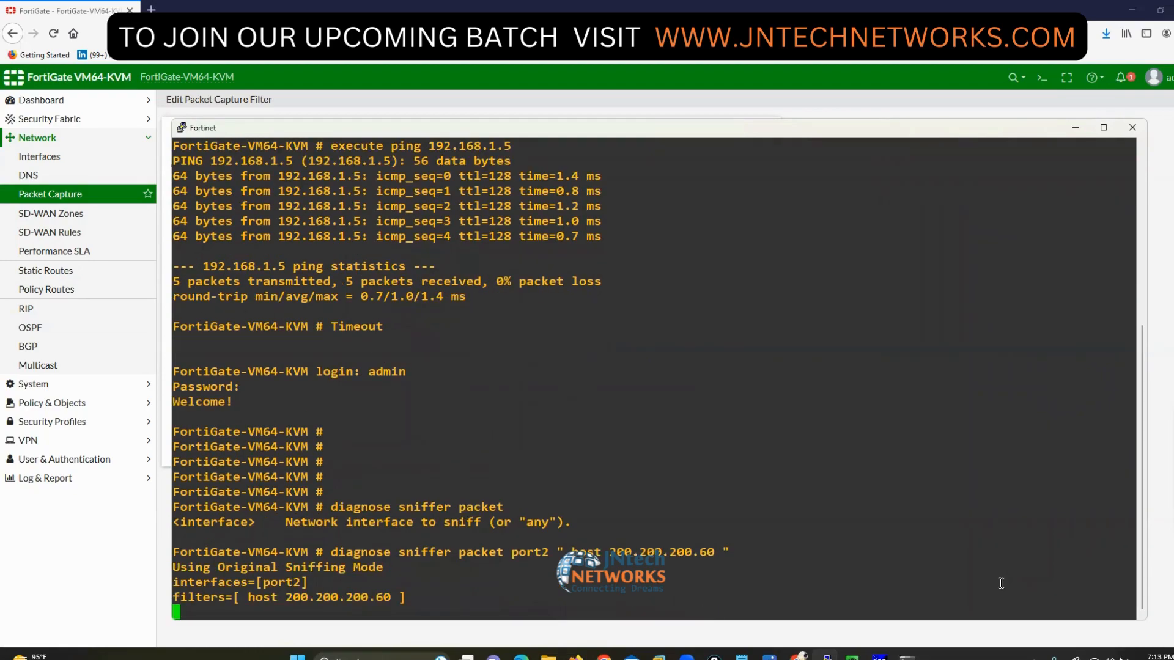
- Rerun ping google.com in the Windows VM's command prompt
{"action": "left_click", "coordinate": [826, 656]}
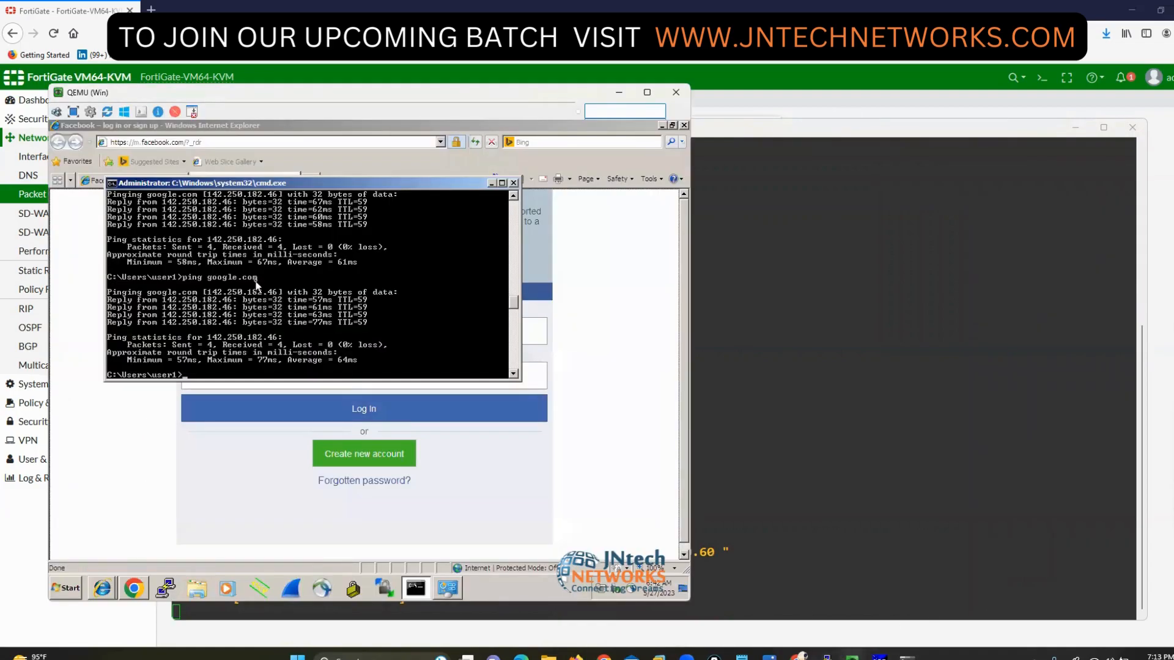
{"action": "key", "text": "Up"}
{"action": "key", "text": "Return"}
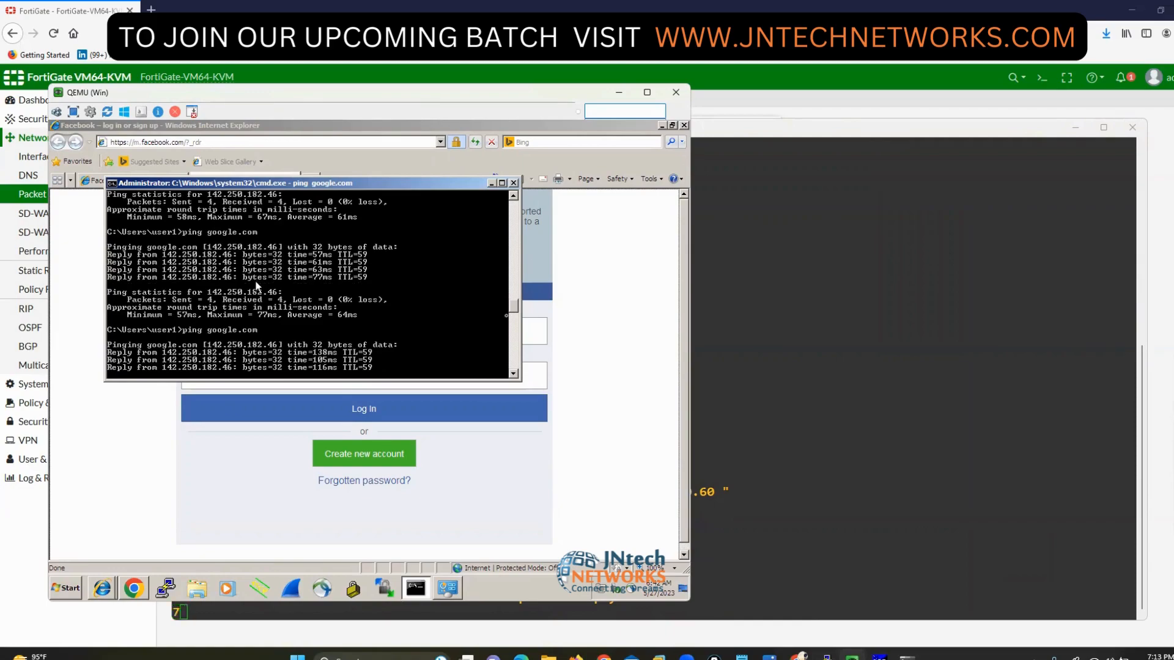
- Review the sniffer's ICMP echo traffic between 200.200.200.60 and 142.250.182.46 in the FortiGate console
{"action": "left_click", "coordinate": [865, 397]}
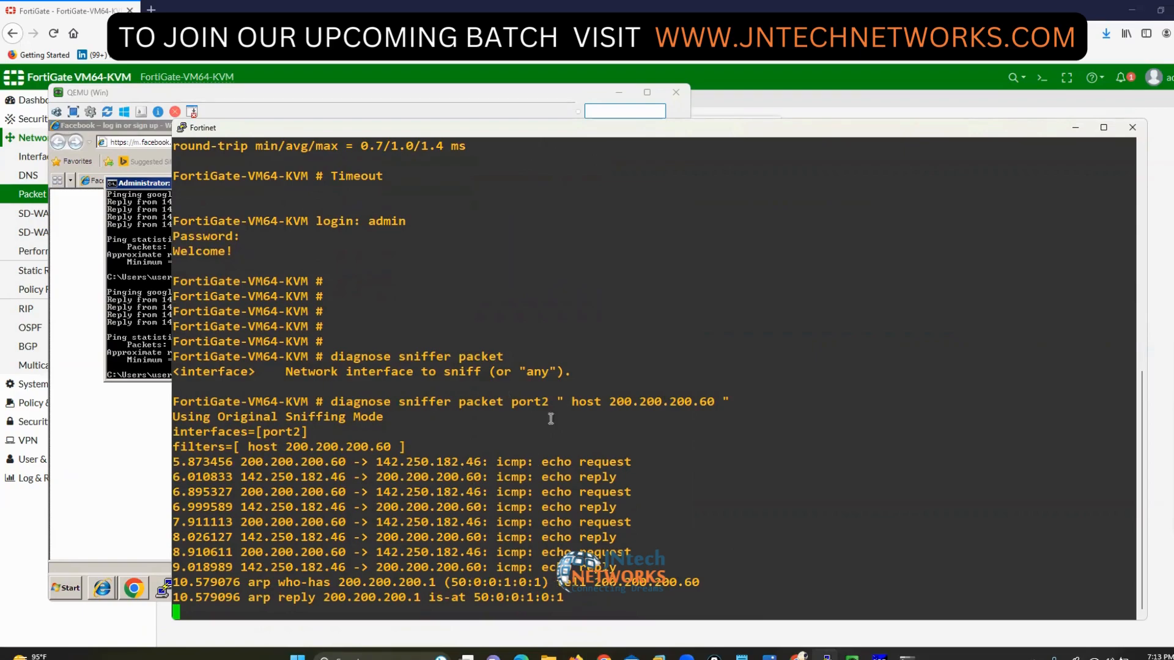
{"action": "left_click", "coordinate": [1152, 375]}
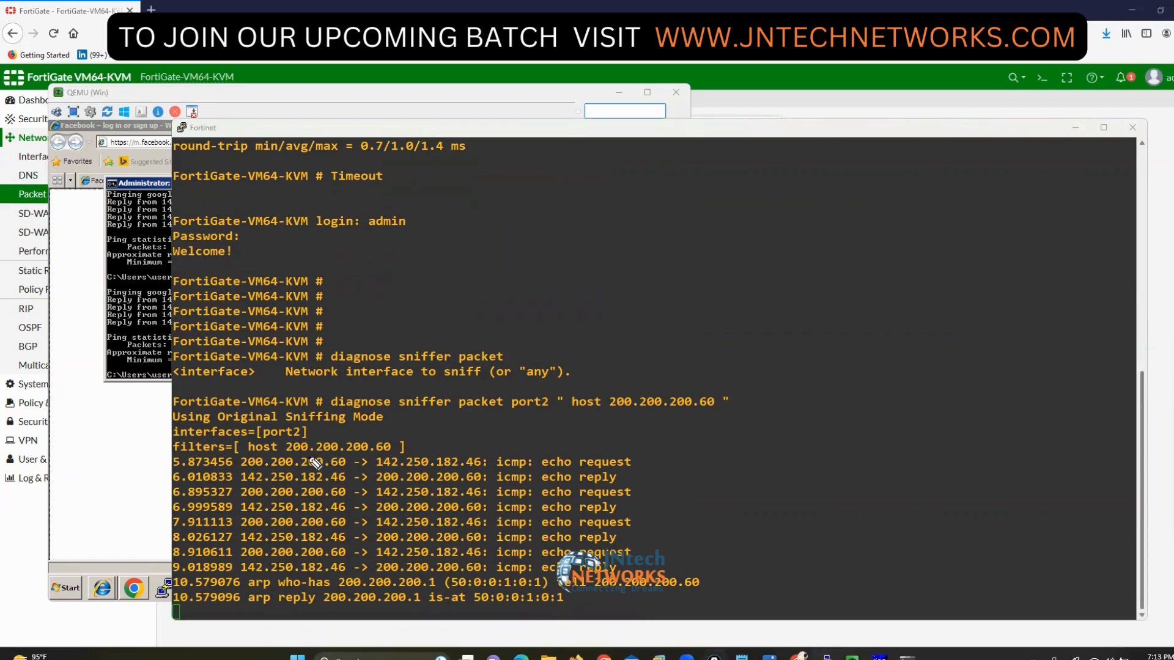
{"action": "mouse_move", "coordinate": [252, 448]}
{"action": "left_mouse_down"}
{"action": "mouse_move", "coordinate": [235, 449]}
{"action": "mouse_move", "coordinate": [242, 470]}
{"action": "left_mouse_up"}
{"action": "mouse_move", "coordinate": [339, 445]}
{"action": "left_mouse_down"}
{"action": "mouse_move", "coordinate": [349, 471]}
{"action": "mouse_move", "coordinate": [364, 468]}
{"action": "left_mouse_up"}
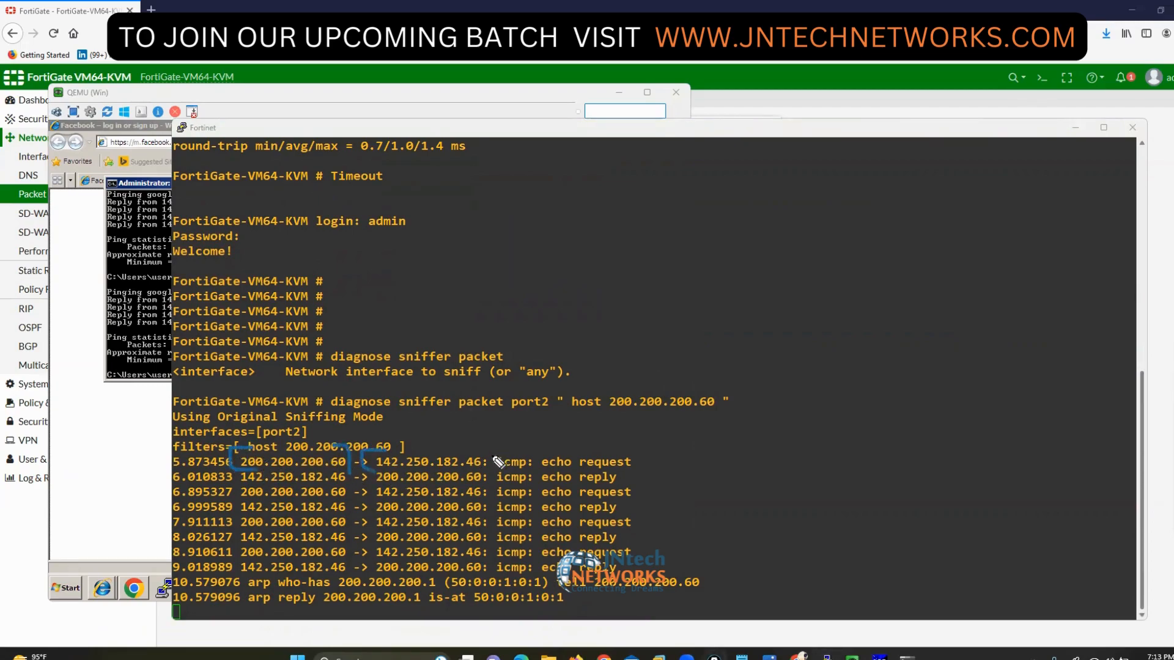
{"action": "mouse_move", "coordinate": [472, 445]}
{"action": "left_mouse_down"}
{"action": "mouse_move", "coordinate": [490, 463]}
{"action": "mouse_move", "coordinate": [500, 448]}
{"action": "mouse_move", "coordinate": [505, 465]}
{"action": "left_mouse_up"}
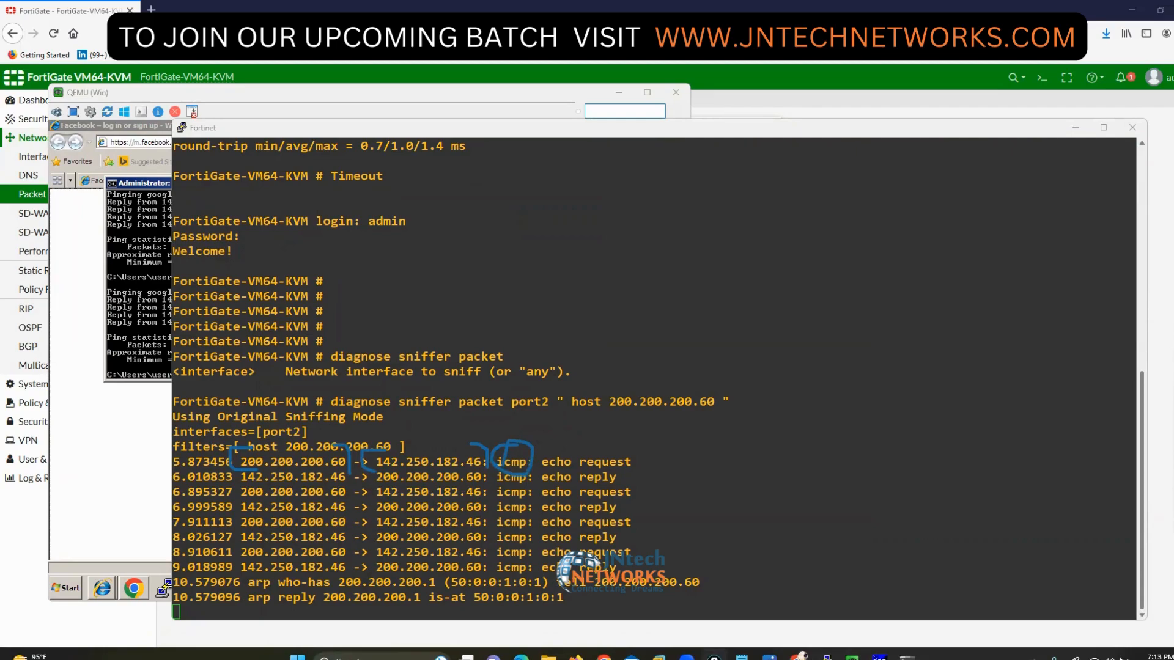
{"action": "key", "text": "Escape"}
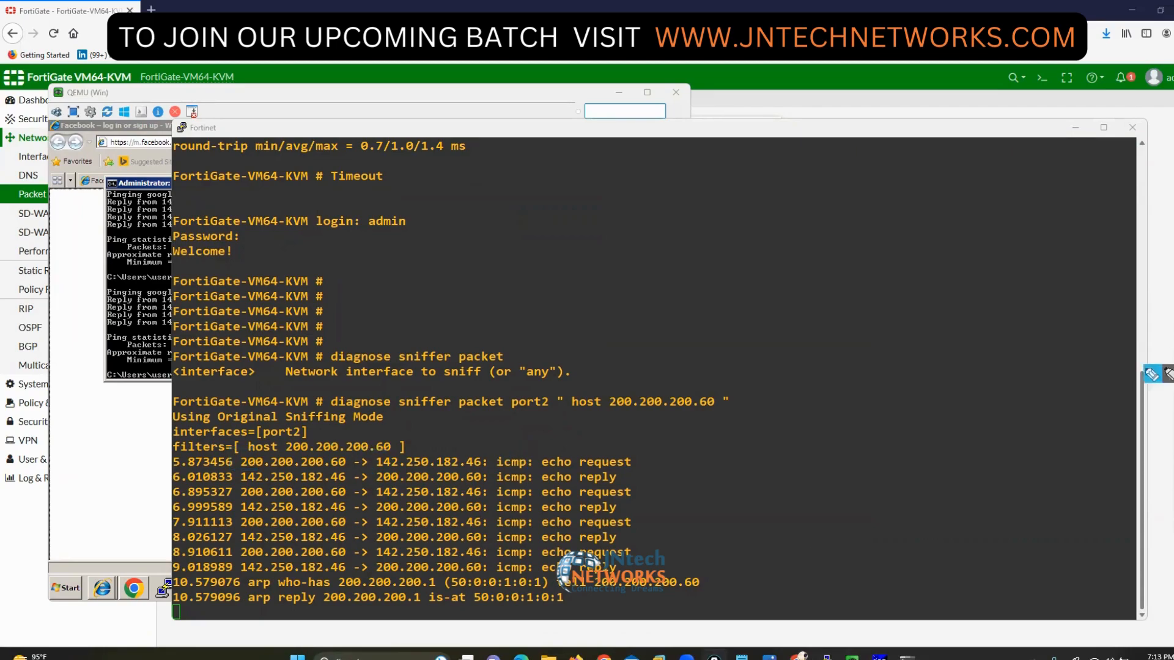
- Stop the current sniffer and restart it on port2 filtered to host 200.200.200.70
{"action": "key", "text": "ctrl+c"}
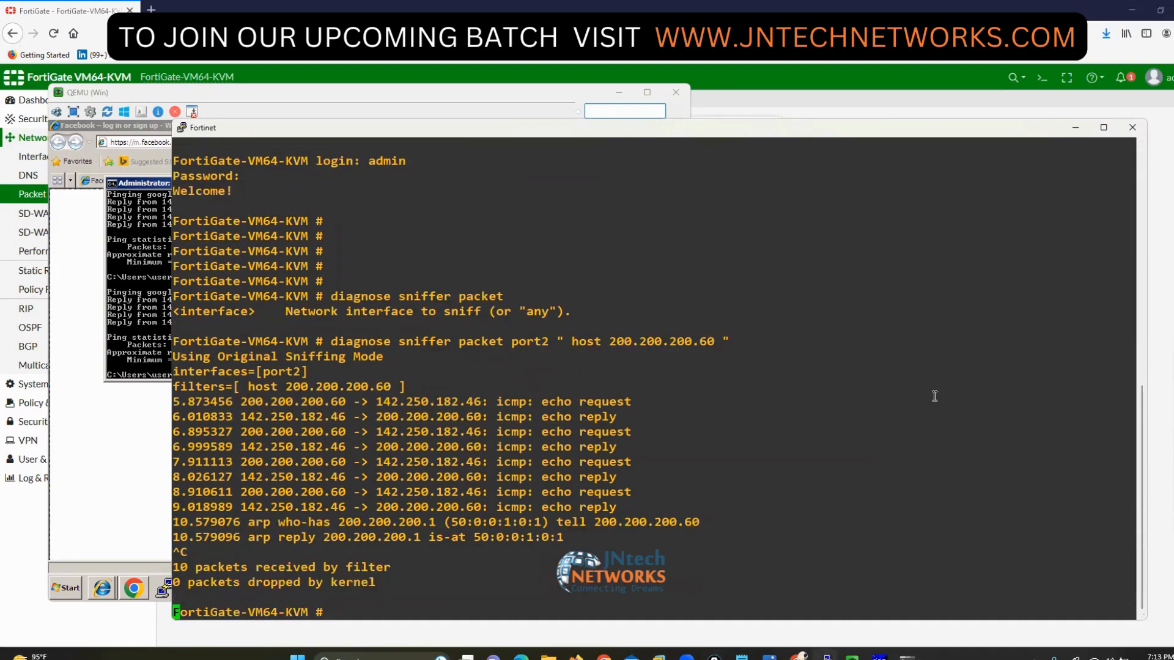
{"action": "key", "text": "Return"}
{"action": "key", "text": "Return"}
{"action": "key", "text": "Return"}
{"action": "key", "text": "Up"}
{"action": "key", "text": "Left"}
{"action": "key", "text": "Left"}
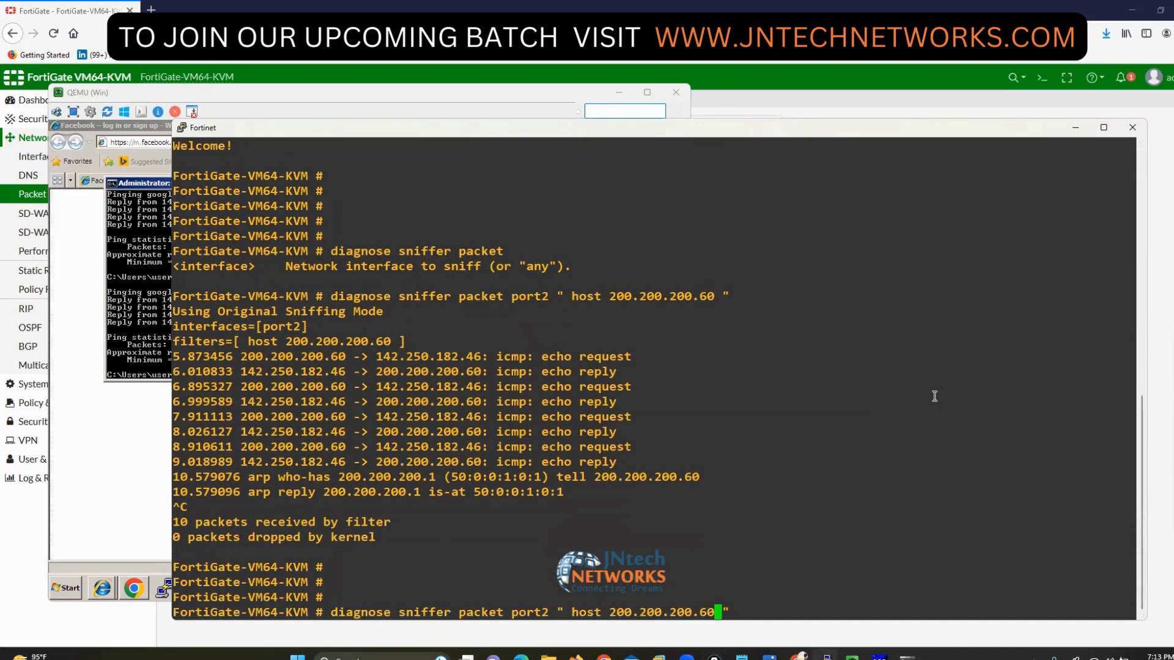
{"action": "key", "text": "Left"}
{"action": "key", "text": "BackSpace"}
{"action": "type", "text": "7"}
{"action": "key", "text": "Return"}
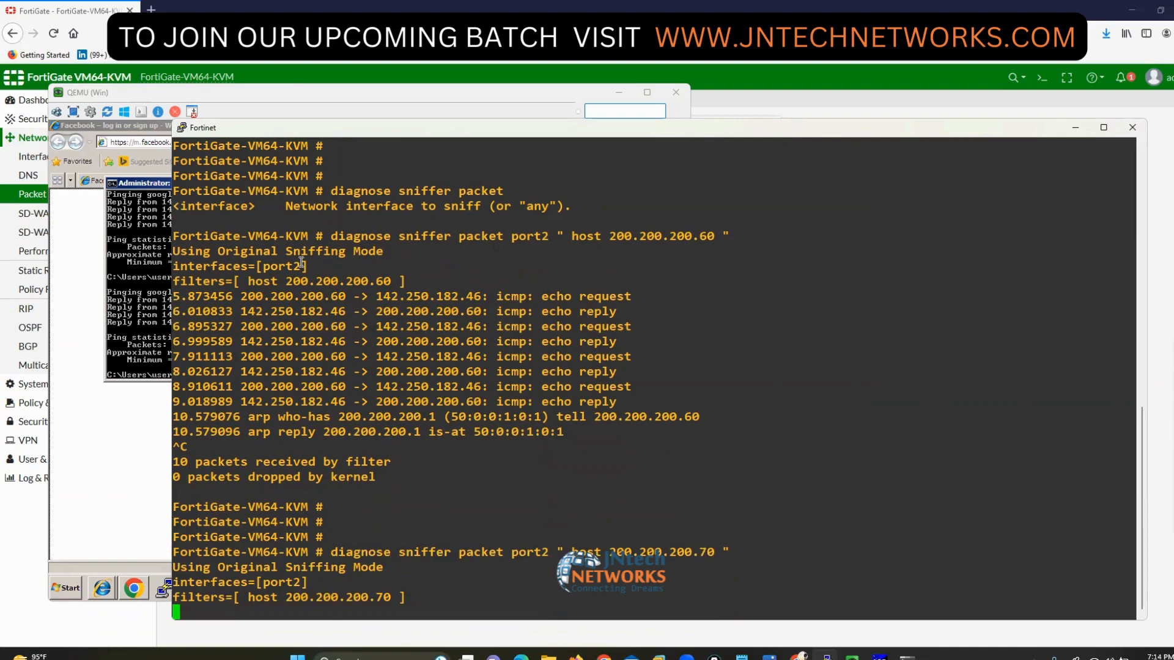
- Rerun ping google.com in the VM and check the host-filtered sniffer output
{"action": "left_click", "coordinate": [117, 300]}
{"action": "key", "text": "Up"}
{"action": "key", "text": "Return"}
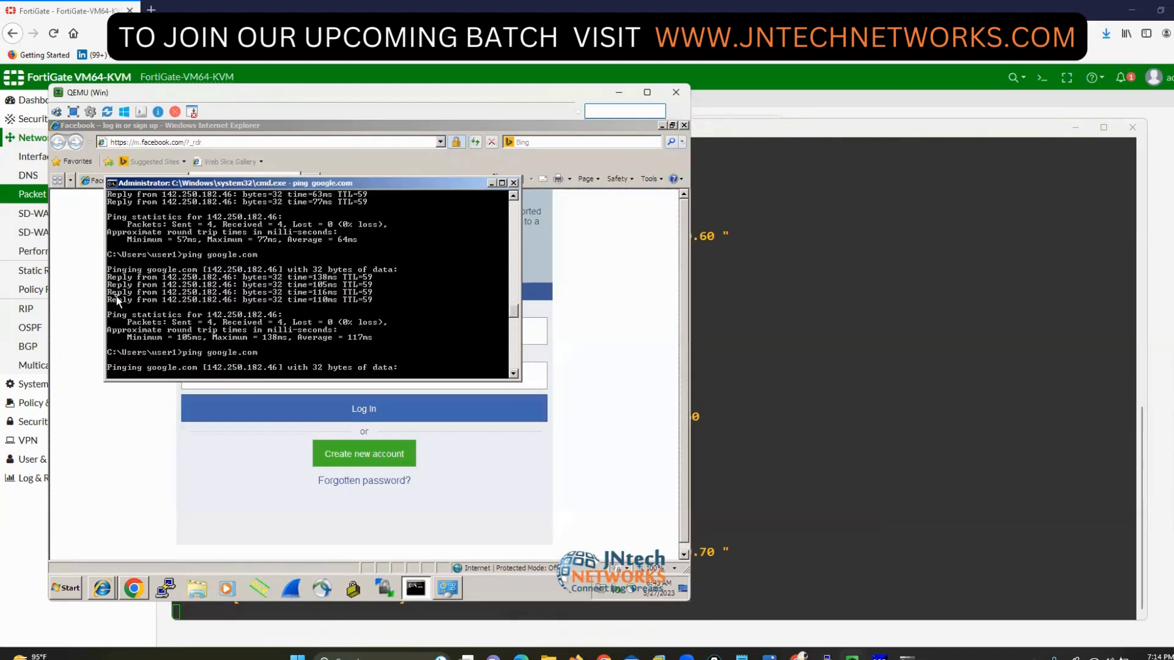
{"action": "left_click", "coordinate": [697, 428]}
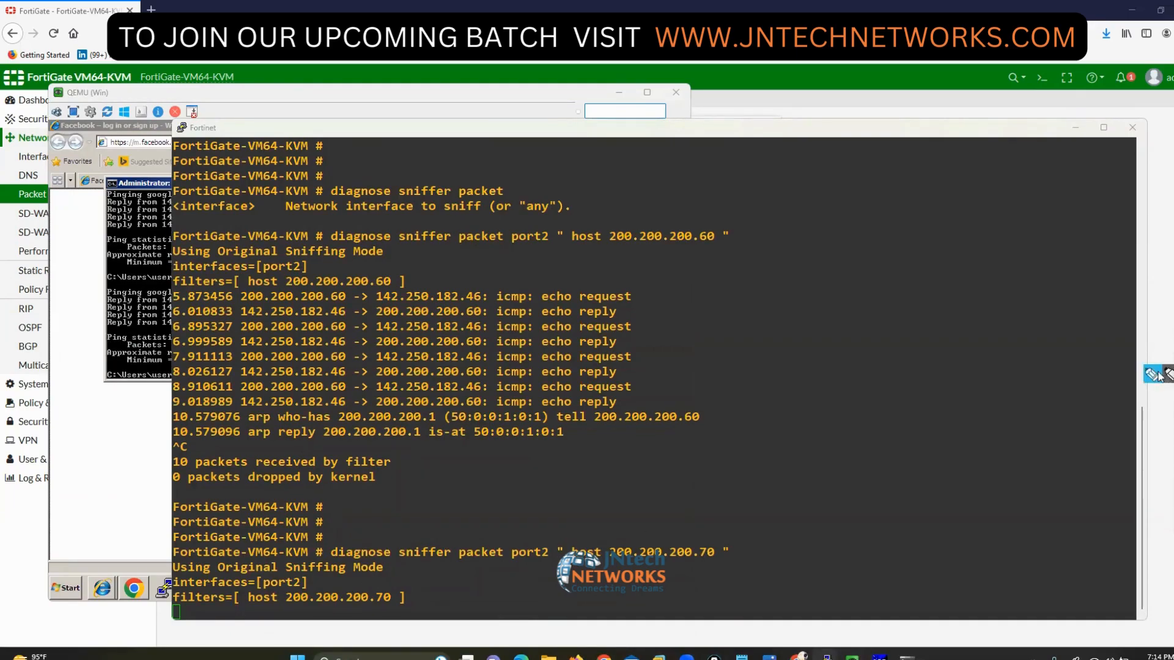
{"action": "mouse_move", "coordinate": [370, 414]}
{"action": "left_mouse_down"}
{"action": "mouse_move", "coordinate": [507, 527]}
{"action": "mouse_move", "coordinate": [521, 525]}
{"action": "mouse_move", "coordinate": [519, 539]}
{"action": "mouse_move", "coordinate": [493, 541]}
{"action": "left_mouse_up"}
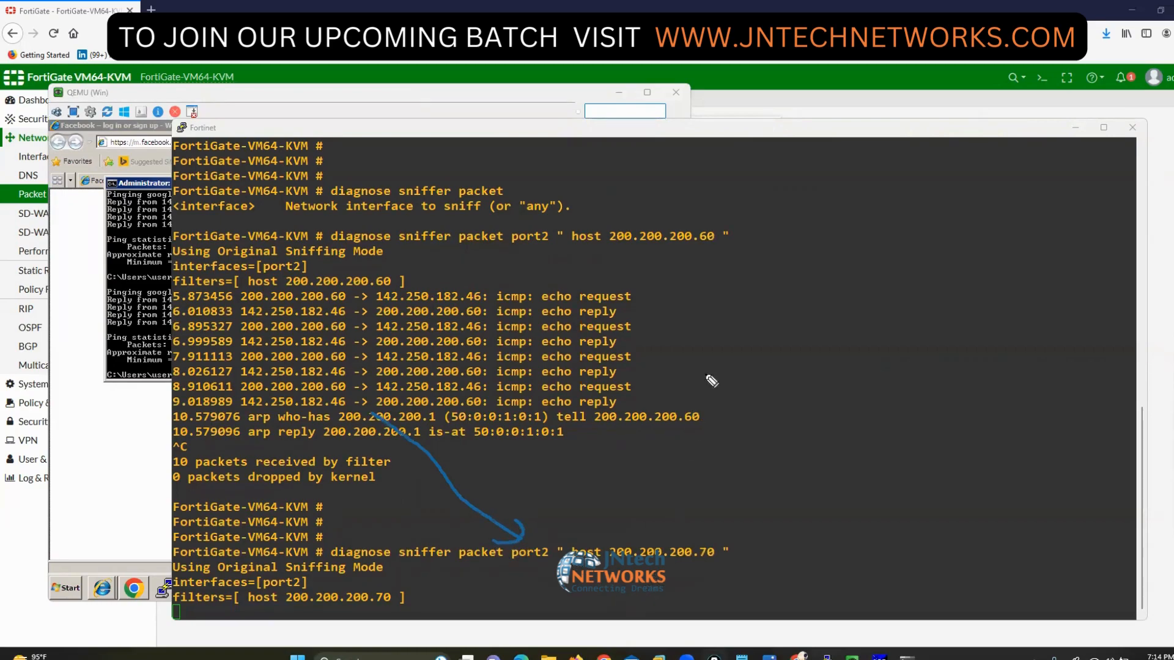
{"action": "mouse_move", "coordinate": [747, 342]}
{"action": "left_mouse_down"}
{"action": "mouse_move", "coordinate": [714, 525]}
{"action": "mouse_move", "coordinate": [700, 526]}
{"action": "mouse_move", "coordinate": [728, 525]}
{"action": "left_mouse_up"}
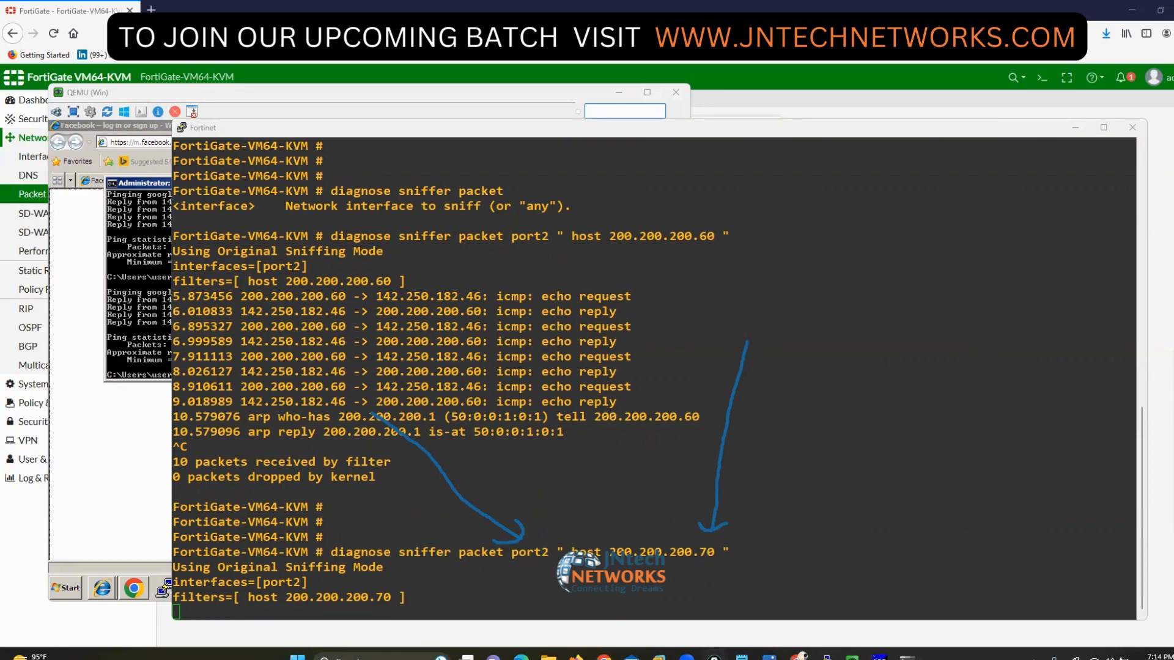
{"action": "key", "text": "Escape"}
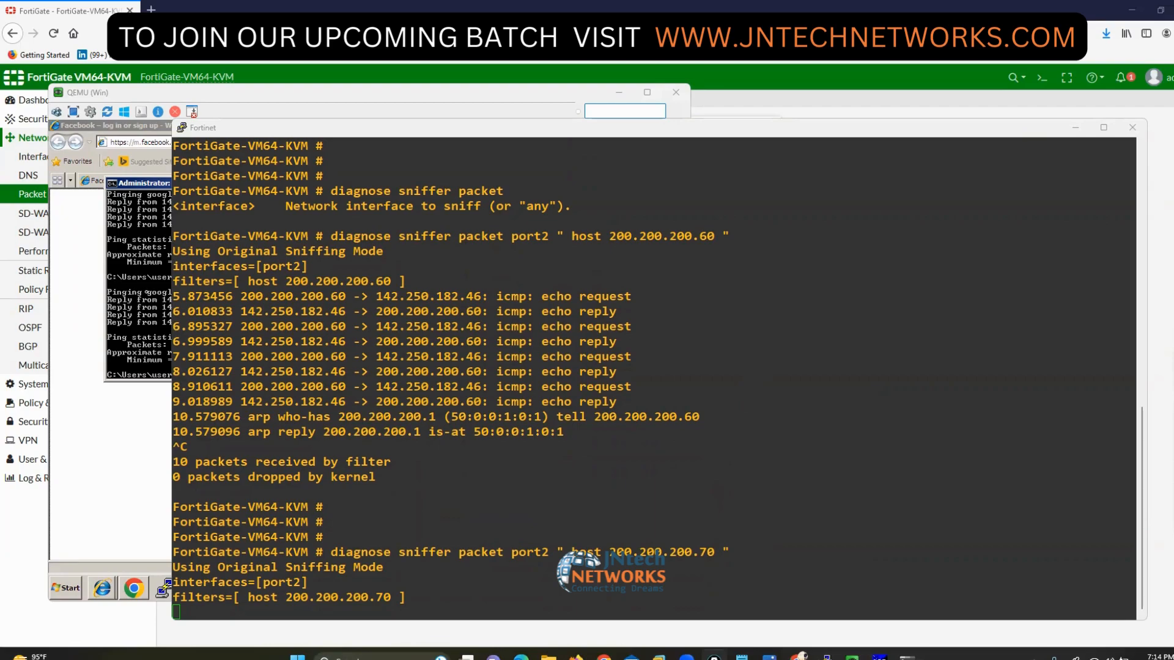
{"action": "left_click", "coordinate": [148, 292]}
- Change the Local Area Connection IPv4 address to 200.200.200.70 via ncpa.cpl
{"action": "type", "text": "ncpa.cpl"}
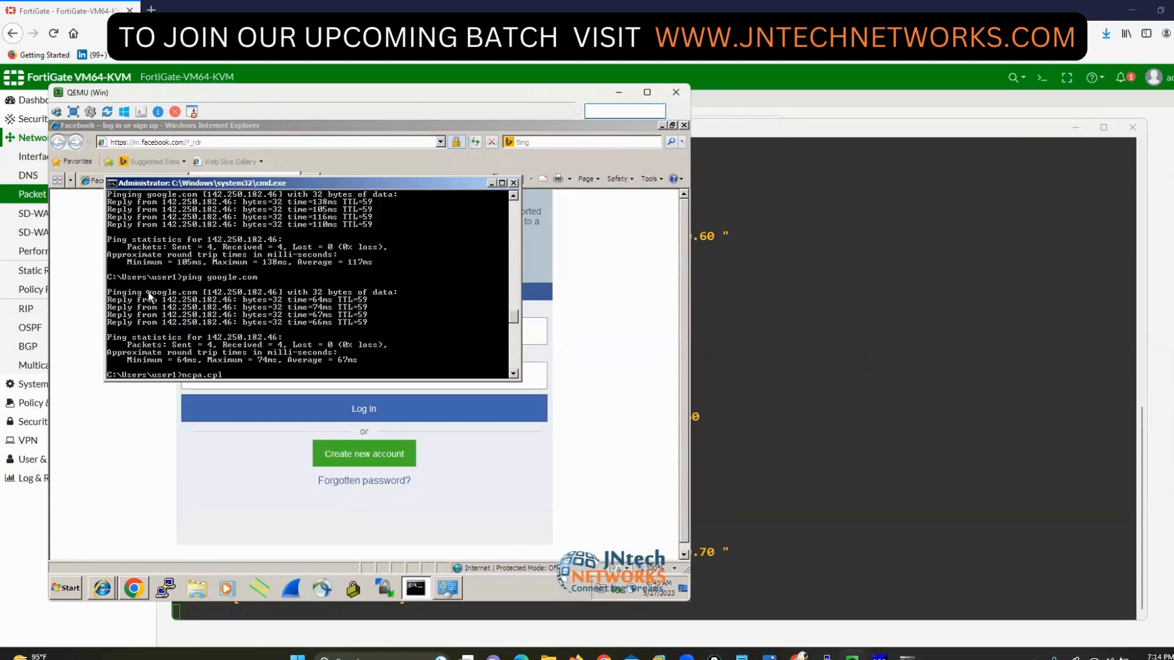
{"action": "key", "text": "Return"}
{"action": "key", "text": "shift+F10"}
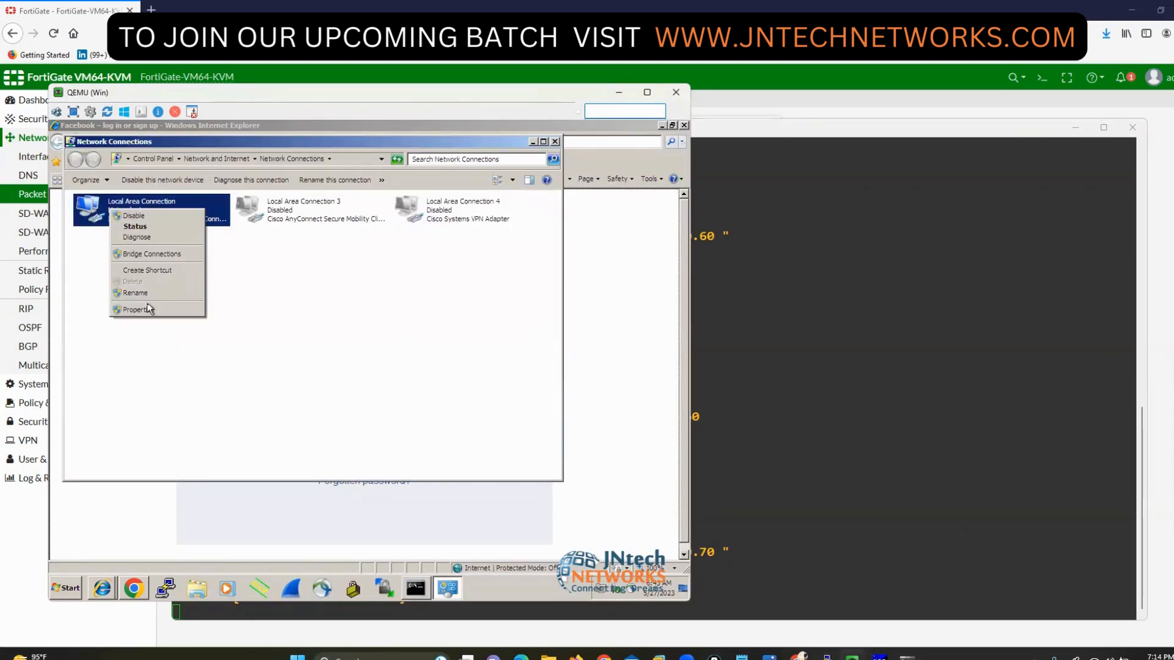
{"action": "left_click", "coordinate": [149, 309]}
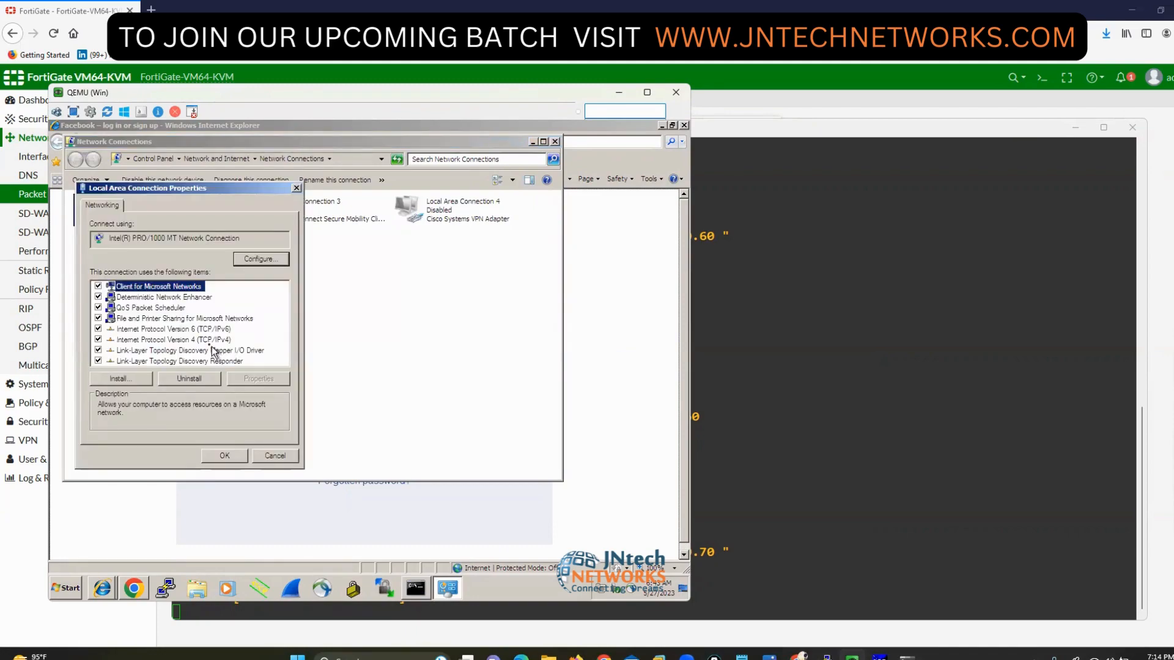
{"action": "left_click", "coordinate": [212, 340]}
{"action": "left_click", "coordinate": [254, 379]}
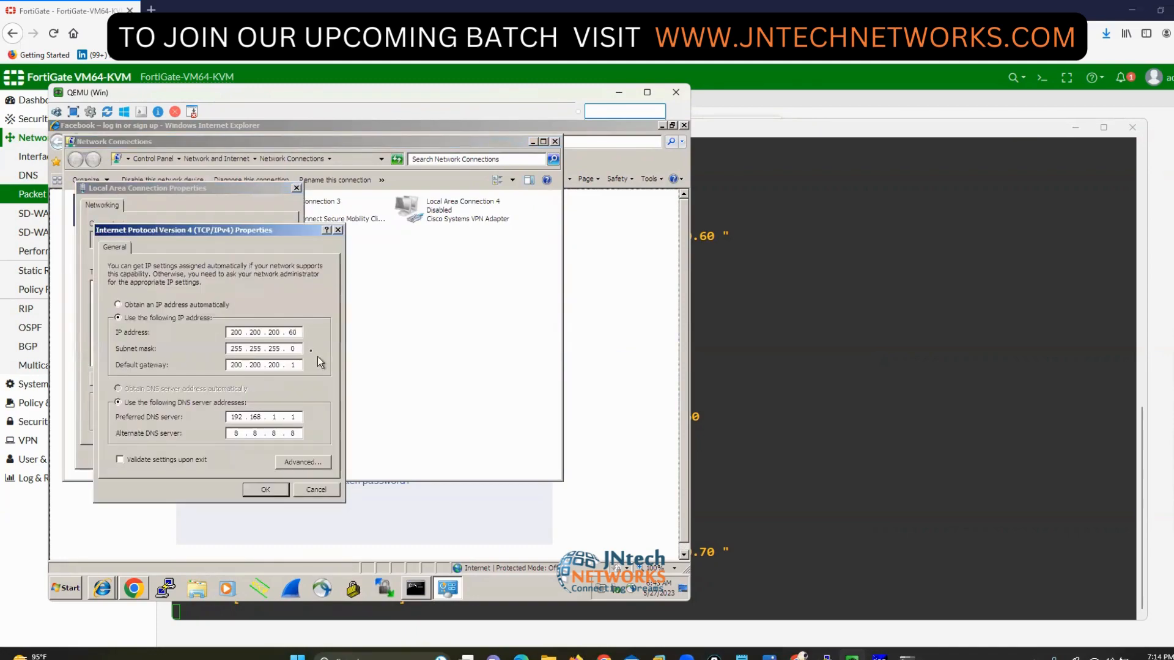
{"action": "double_click", "coordinate": [294, 333]}
{"action": "type", "text": "70"}
{"action": "left_click", "coordinate": [264, 490]}
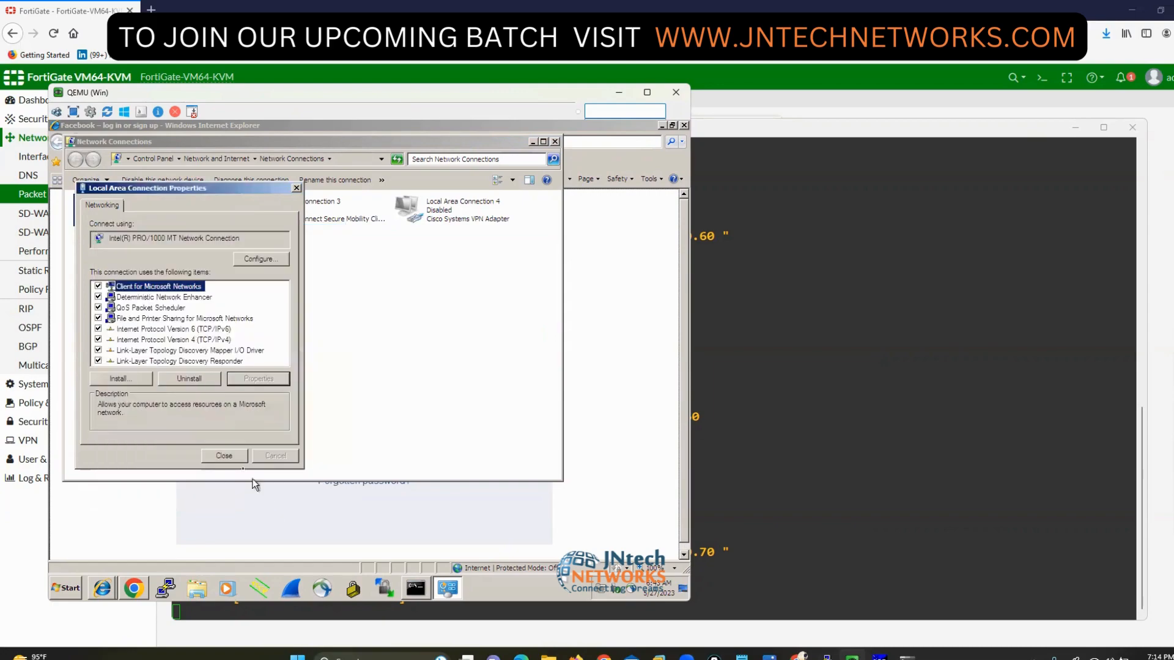
{"action": "left_click", "coordinate": [225, 457]}
- Run ping google.com from the command prompt
{"action": "left_click", "coordinate": [416, 588]}
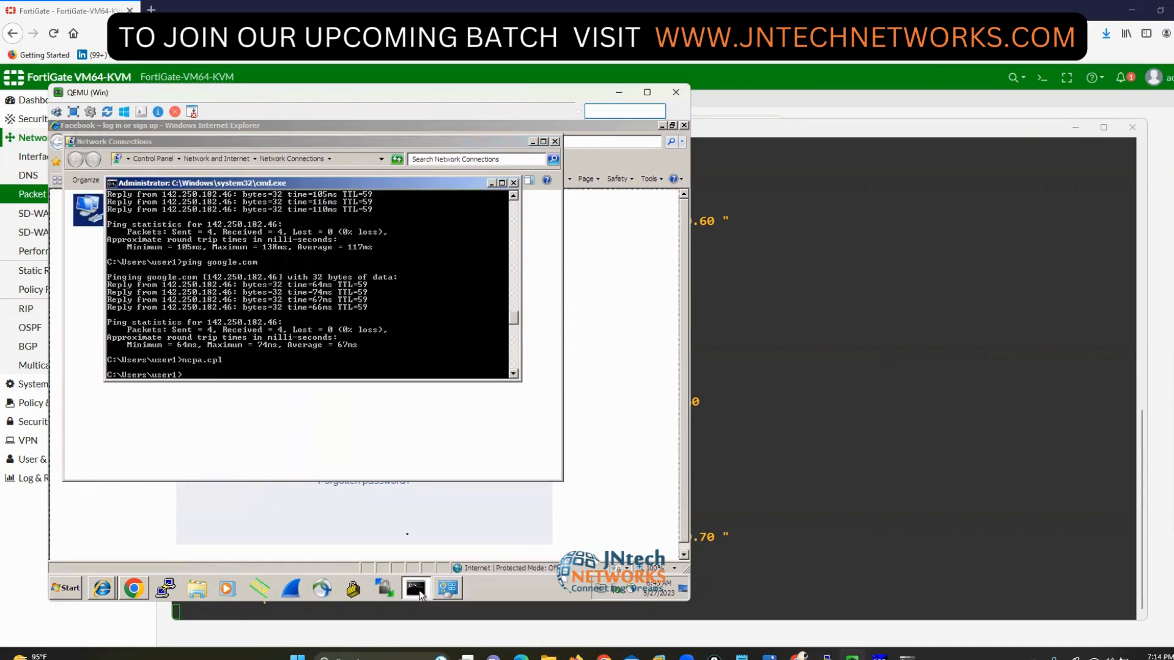
{"action": "type", "text": "ping google.com"}
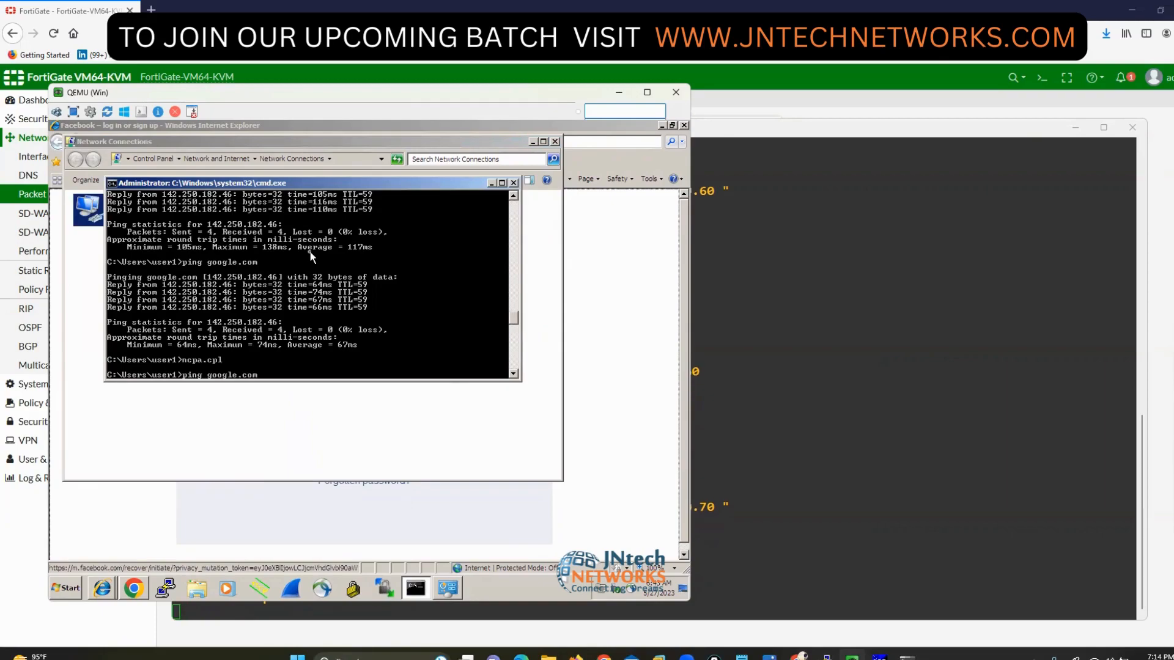
{"action": "key", "text": "Return"}
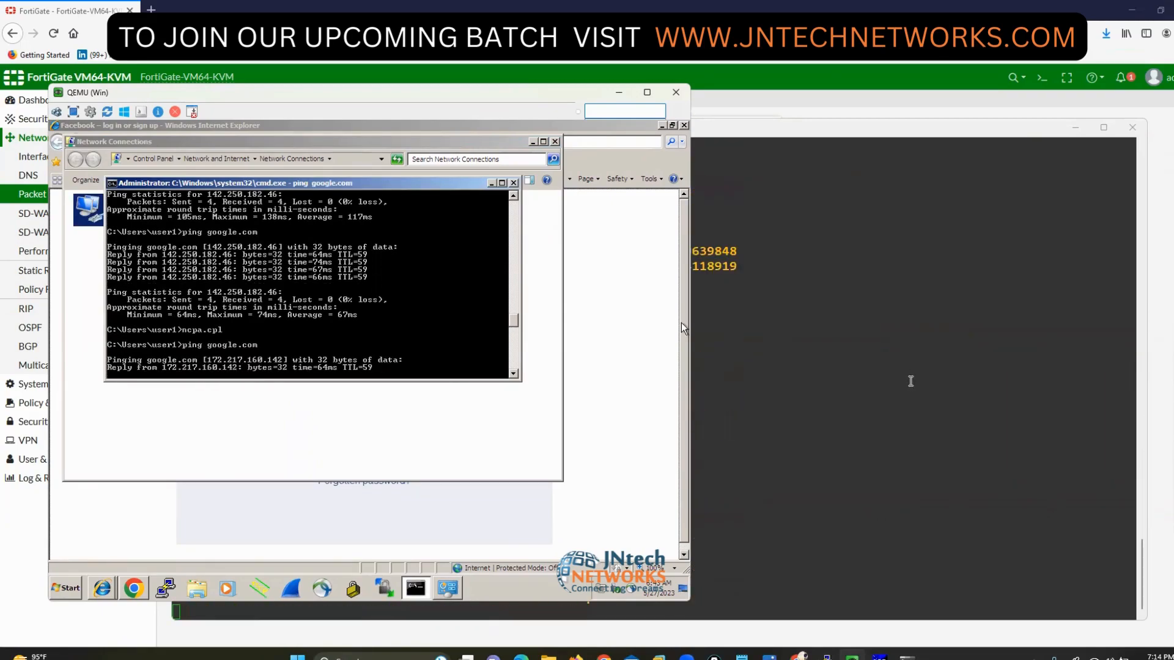
- Stop the port2 sniffer after it captures the 200.200.200.70 traffic
{"action": "left_click", "coordinate": [909, 380]}
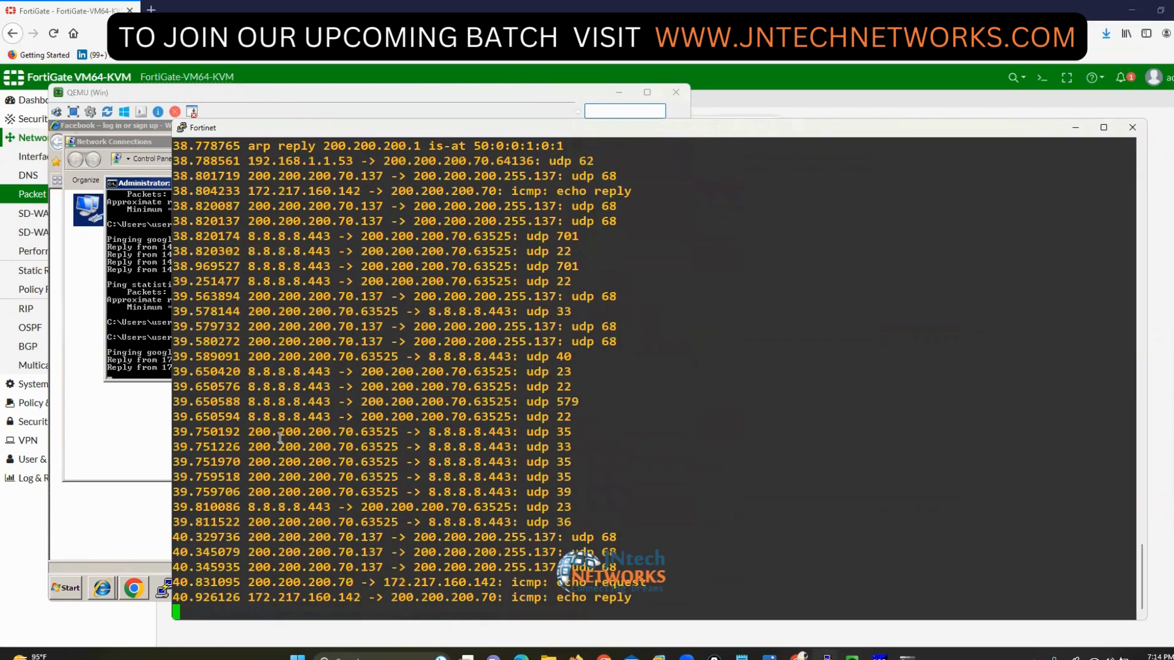
{"action": "left_click_drag", "start_coordinate": [279, 432], "coordinate": [369, 431]}
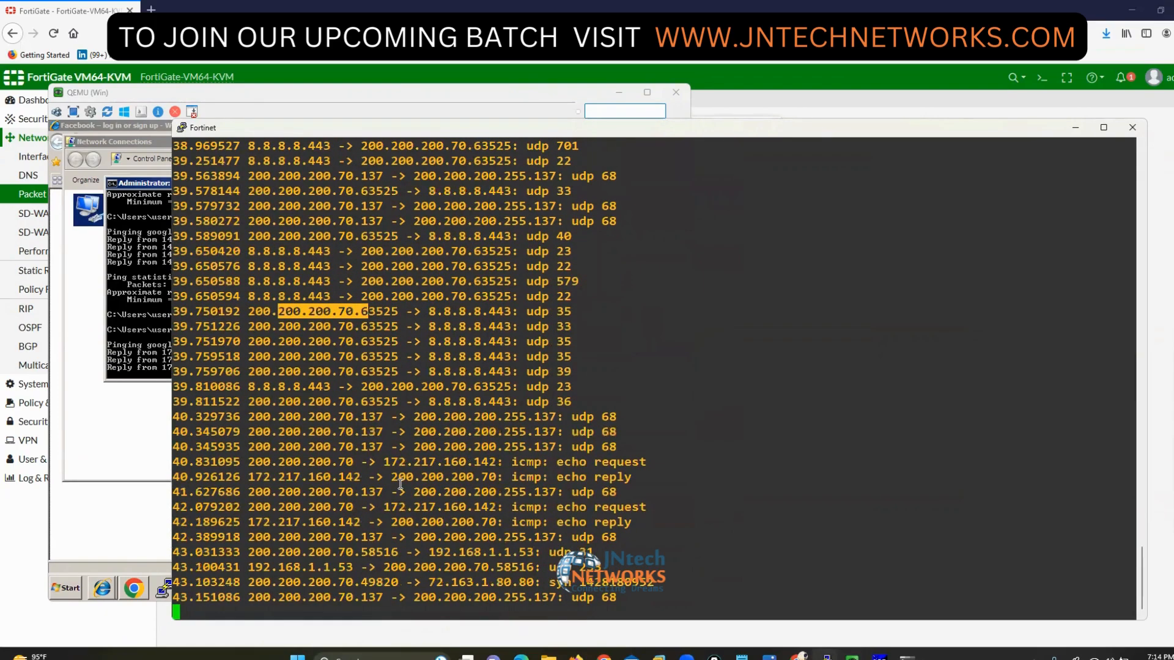
{"action": "key", "text": "ctrl+c"}
{"action": "key", "text": "Return"}
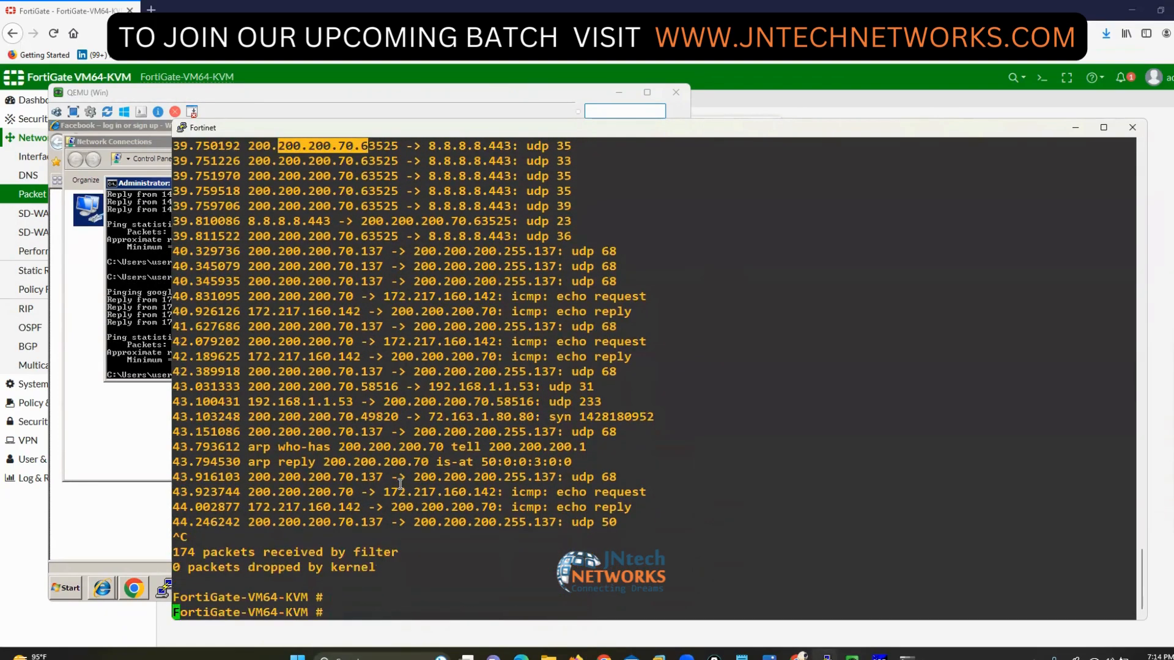
{"action": "key", "text": "Return"}
{"action": "key", "text": "Return"}
- Enter diagnose sniffer packet port2 " host 200.200.200.70", then launch File Explorer
{"action": "type", "text": "diagnose "}
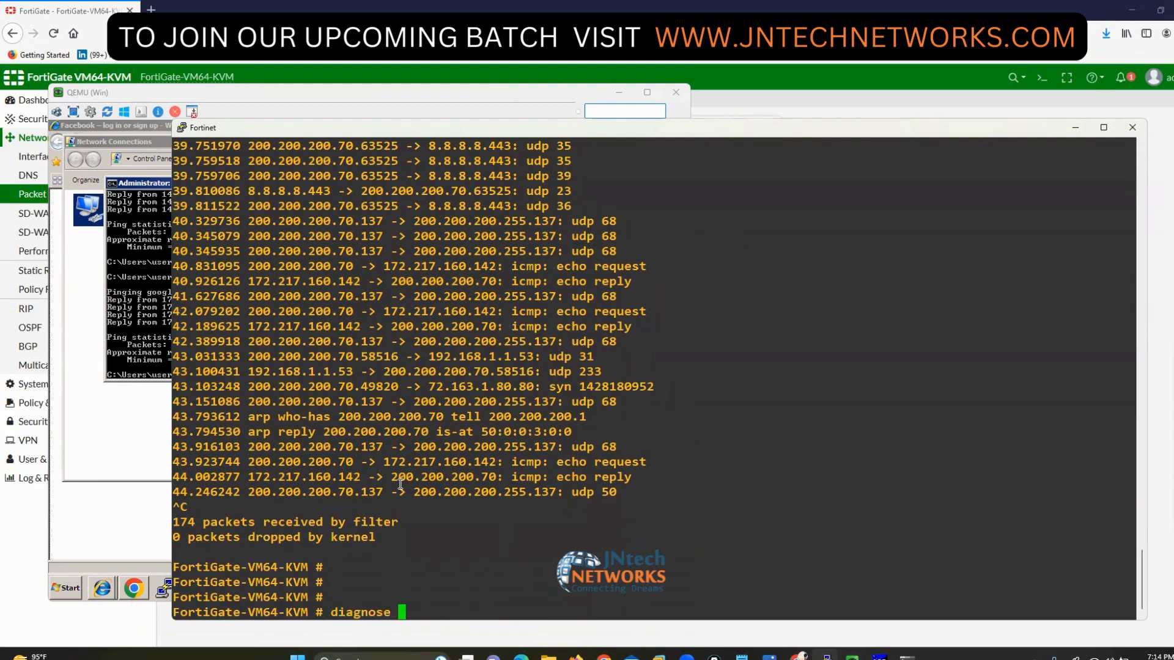
{"action": "type", "text": "sniffer packet "}
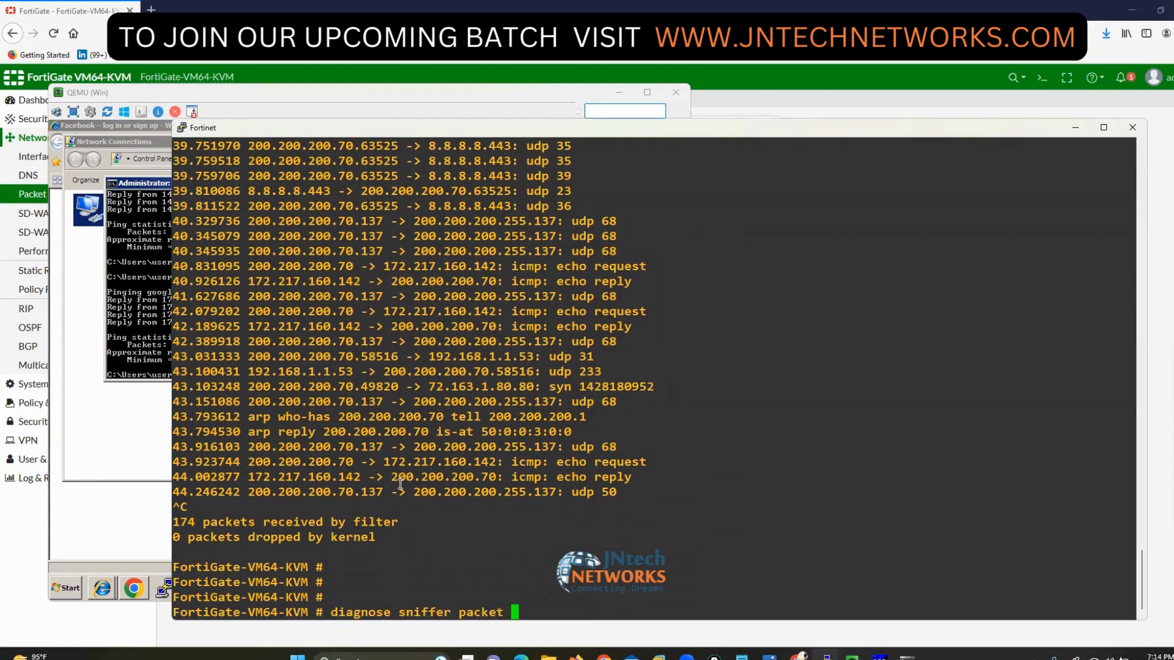
{"action": "type", "text": "port2 \"host"}
{"action": "key", "text": "Left"}
{"action": "key", "text": "Left"}
{"action": "key", "text": "Left"}
{"action": "key", "text": "Left"}
{"action": "key", "text": "Left"}
{"action": "key", "text": "Right"}
{"action": "key", "text": "Right"}
{"action": "key", "text": "Right"}
{"action": "key", "text": "Right"}
{"action": "type", "text": "200.200.20"}
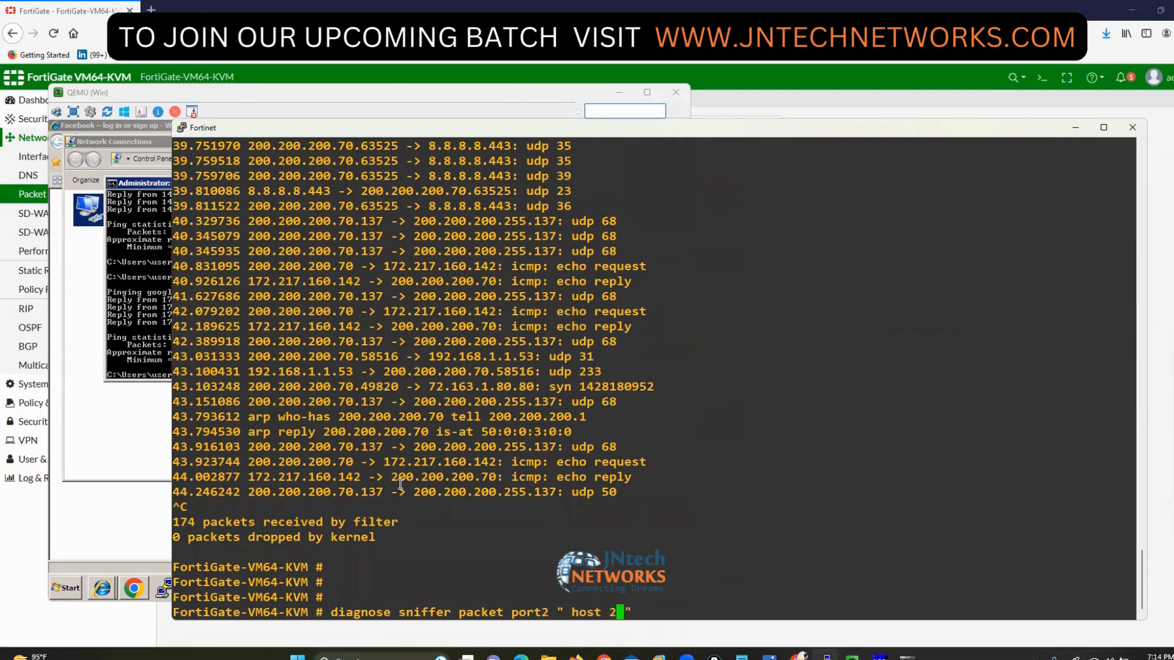
{"action": "type", "text": "0.70"}
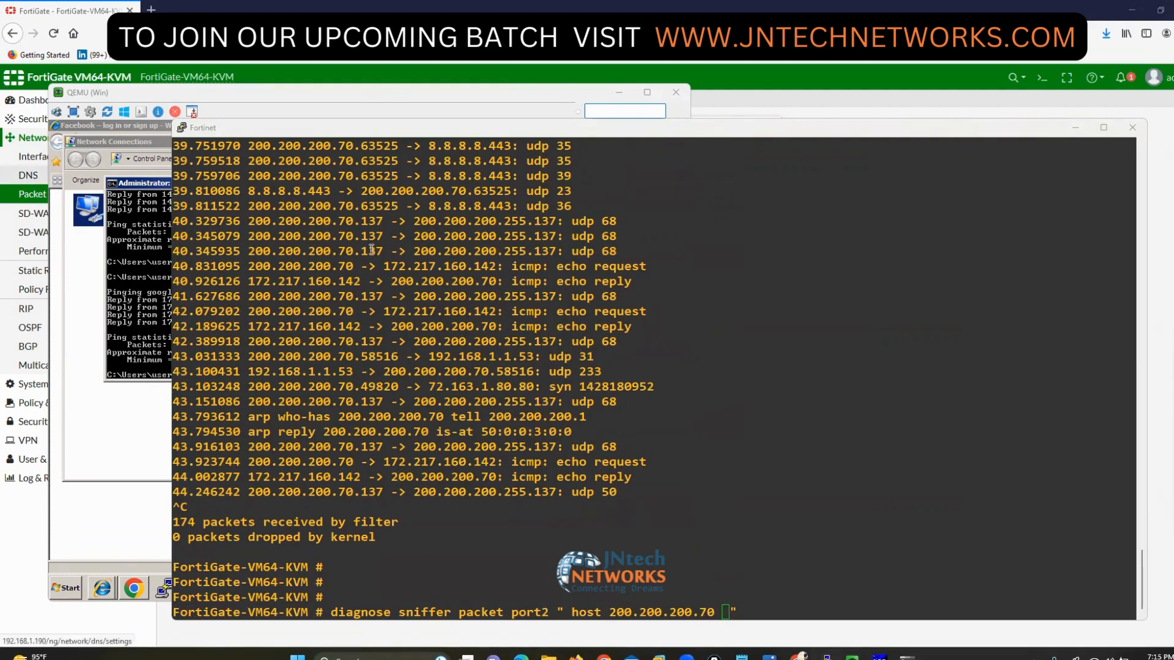
{"action": "left_click", "coordinate": [549, 657]}
- Browse to D:\Fortinet Firewall, briefly opening and closing the Enterprise_Firewall course description PDF
{"action": "left_click", "coordinate": [49, 407]}
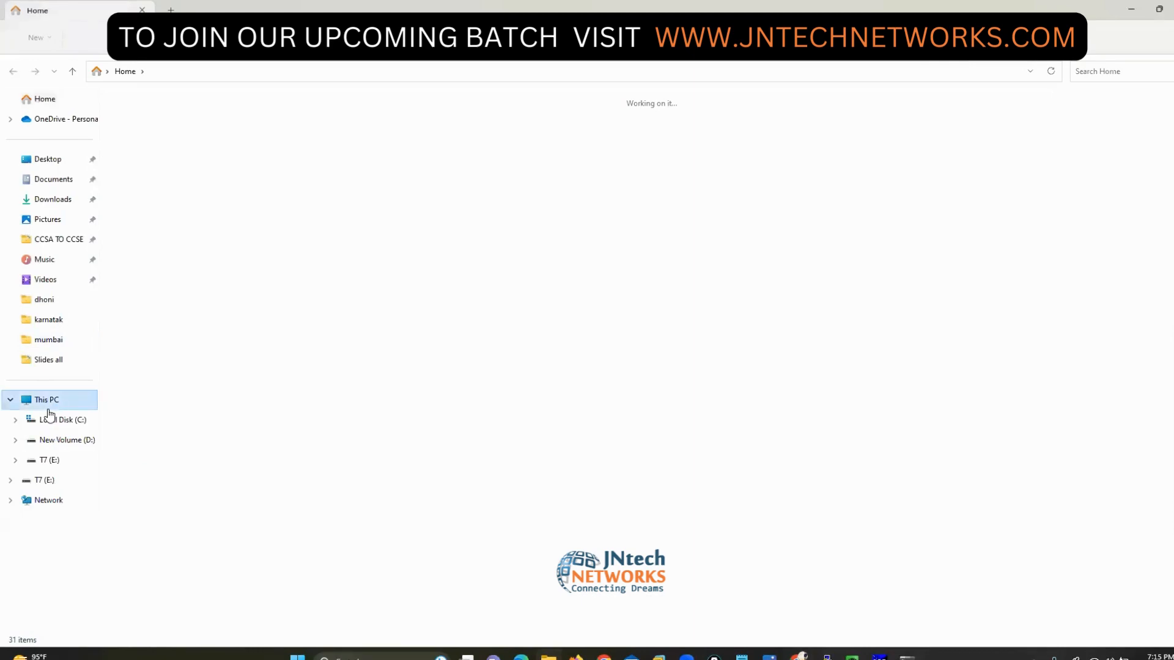
{"action": "left_click", "coordinate": [313, 123]}
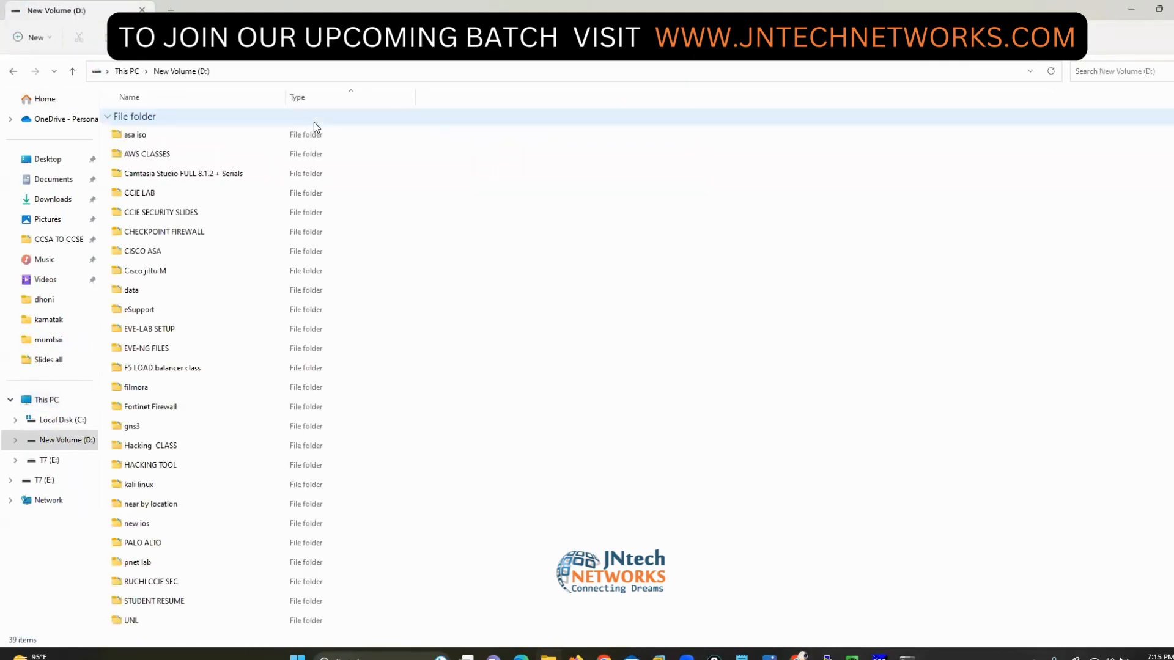
{"action": "key", "text": "Down"}
{"action": "key", "text": "Down"}
{"action": "key", "text": "Down"}
{"action": "key", "text": "Down"}
{"action": "key", "text": "Down"}
{"action": "key", "text": "Down"}
{"action": "key", "text": "Down"}
{"action": "key", "text": "Down"}
{"action": "key", "text": "Down"}
{"action": "key", "text": "Down"}
{"action": "key", "text": "Down"}
{"action": "key", "text": "Down"}
{"action": "key", "text": "Down"}
{"action": "key", "text": "Down"}
{"action": "key", "text": "Down"}
{"action": "key", "text": "Up"}
{"action": "key", "text": "Return"}
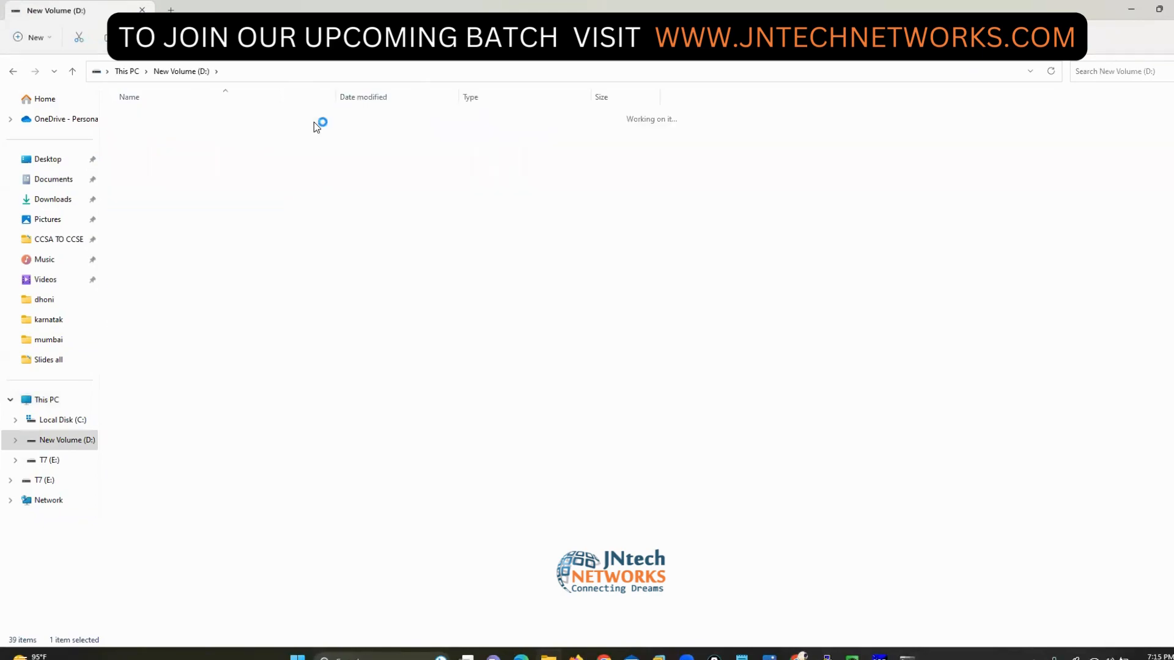
{"action": "key", "text": "Down"}
{"action": "key", "text": "Down"}
{"action": "key", "text": "Down"}
{"action": "key", "text": "Down"}
{"action": "key", "text": "Down"}
{"action": "key", "text": "Down"}
{"action": "key", "text": "Down"}
{"action": "key", "text": "Down"}
{"action": "key", "text": "Down"}
{"action": "key", "text": "Down"}
{"action": "key", "text": "Down"}
{"action": "key", "text": "Down"}
{"action": "key", "text": "Down"}
{"action": "key", "text": "Down"}
{"action": "key", "text": "Down"}
{"action": "key", "text": "Down"}
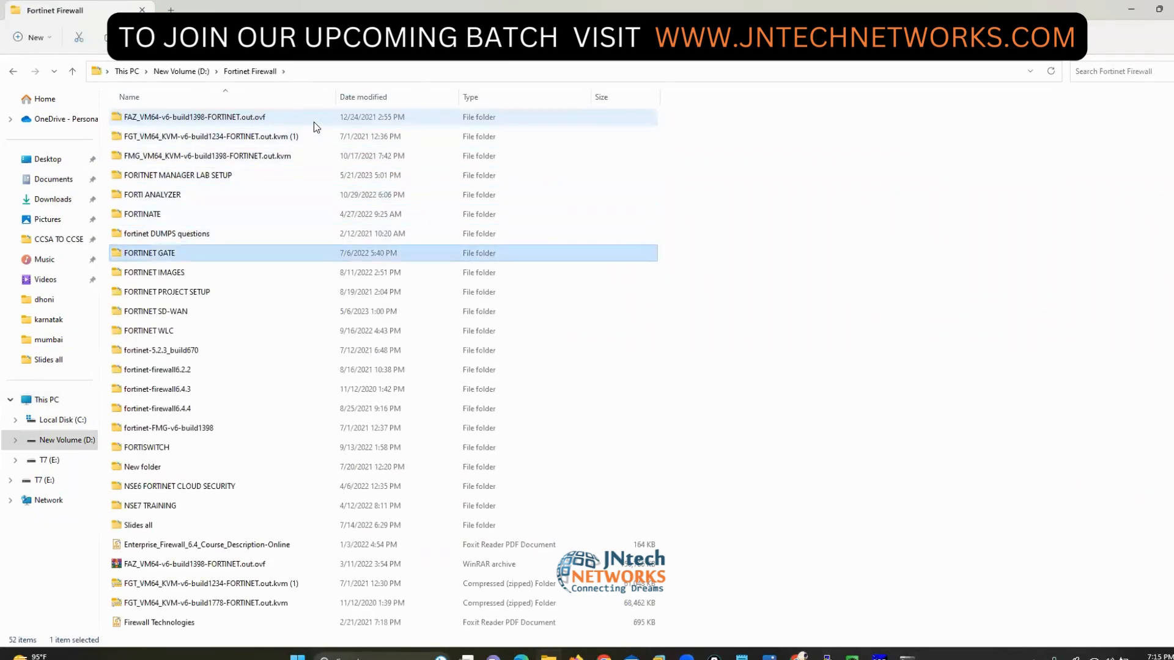
{"action": "key", "text": "Down"}
{"action": "key", "text": "Down"}
{"action": "key", "text": "Down"}
{"action": "key", "text": "Down"}
{"action": "key", "text": "Down"}
{"action": "key", "text": "Down"}
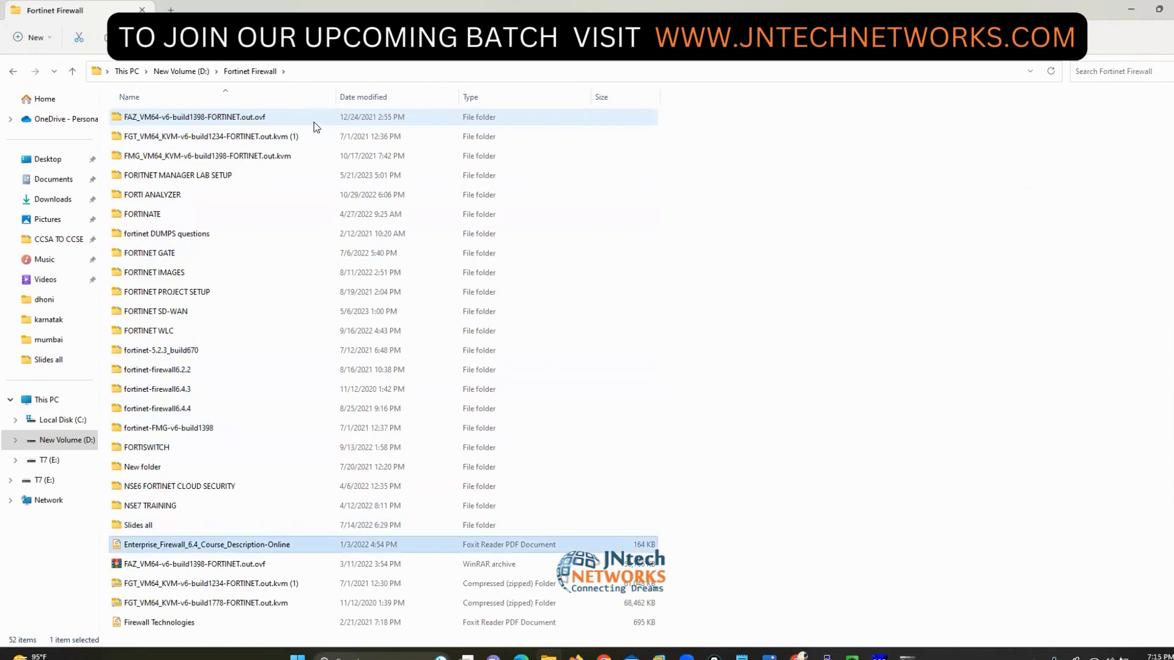
{"action": "key", "text": "Return"}
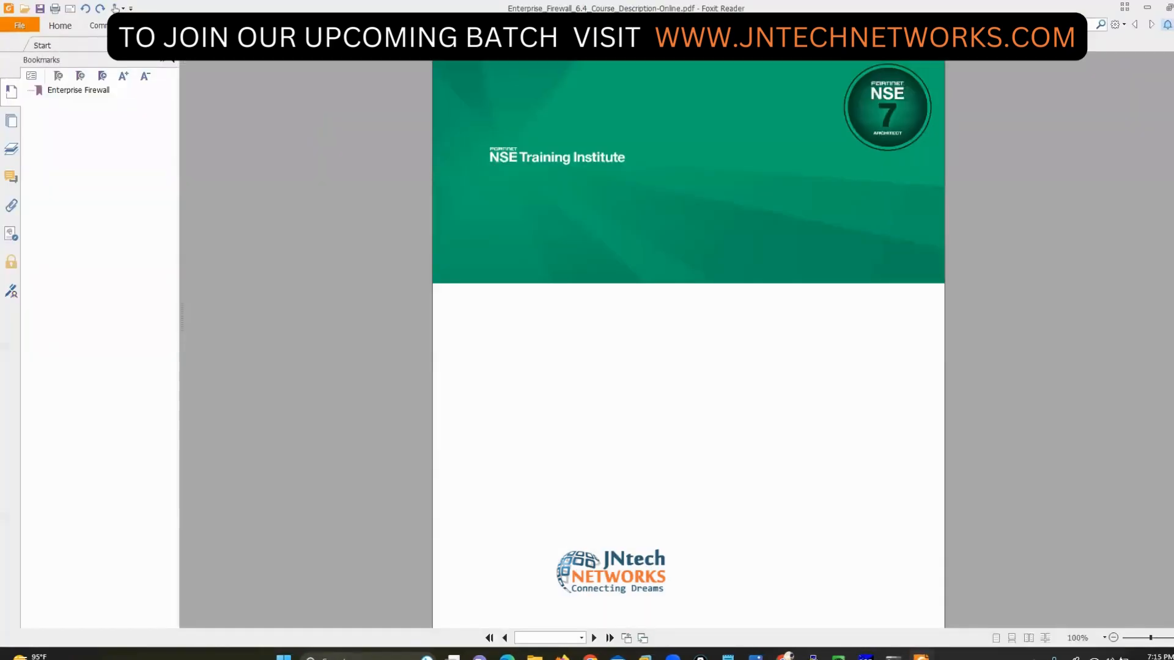
{"action": "key", "text": "alt+F4"}
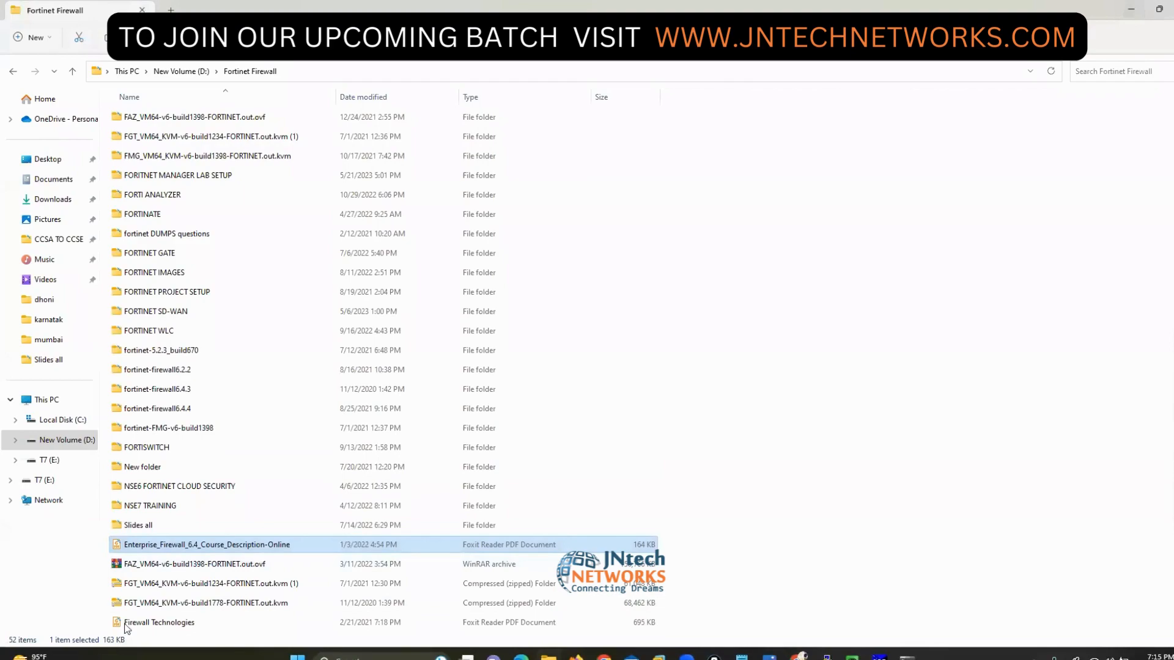
- Open the Troubleshooting-FortiGate AND BASIC CLI COMMANDS PDF in Slides all with Adobe Acrobat DC
{"action": "double_click", "coordinate": [136, 525]}
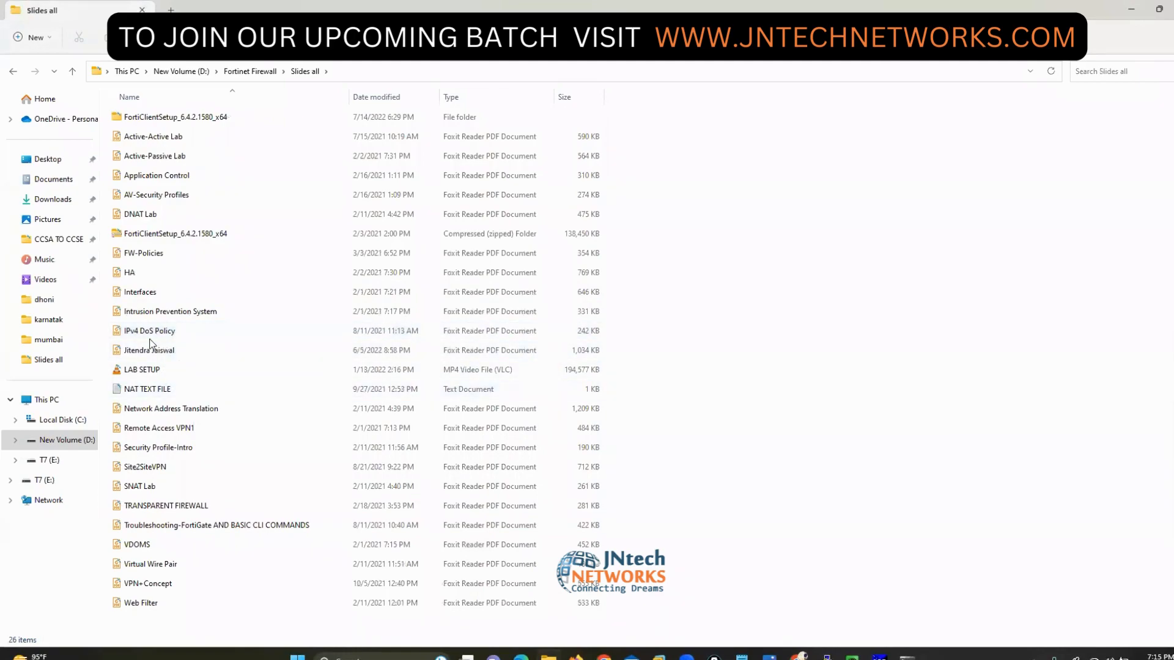
{"action": "right_click", "coordinate": [186, 527]}
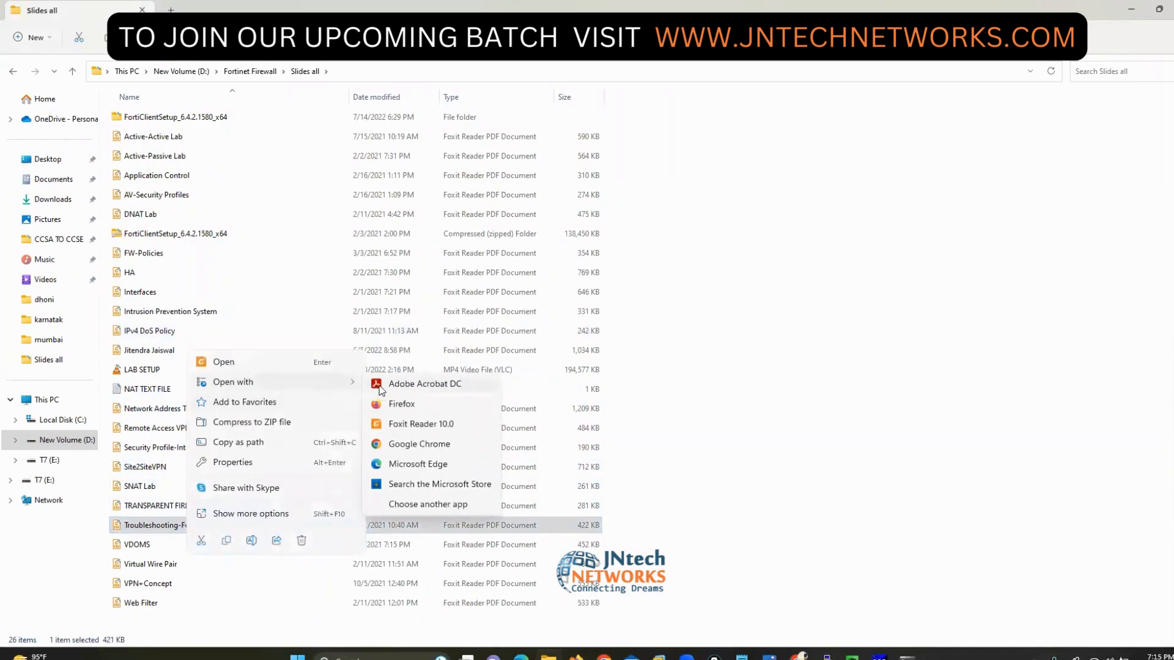
{"action": "left_click", "coordinate": [379, 389]}
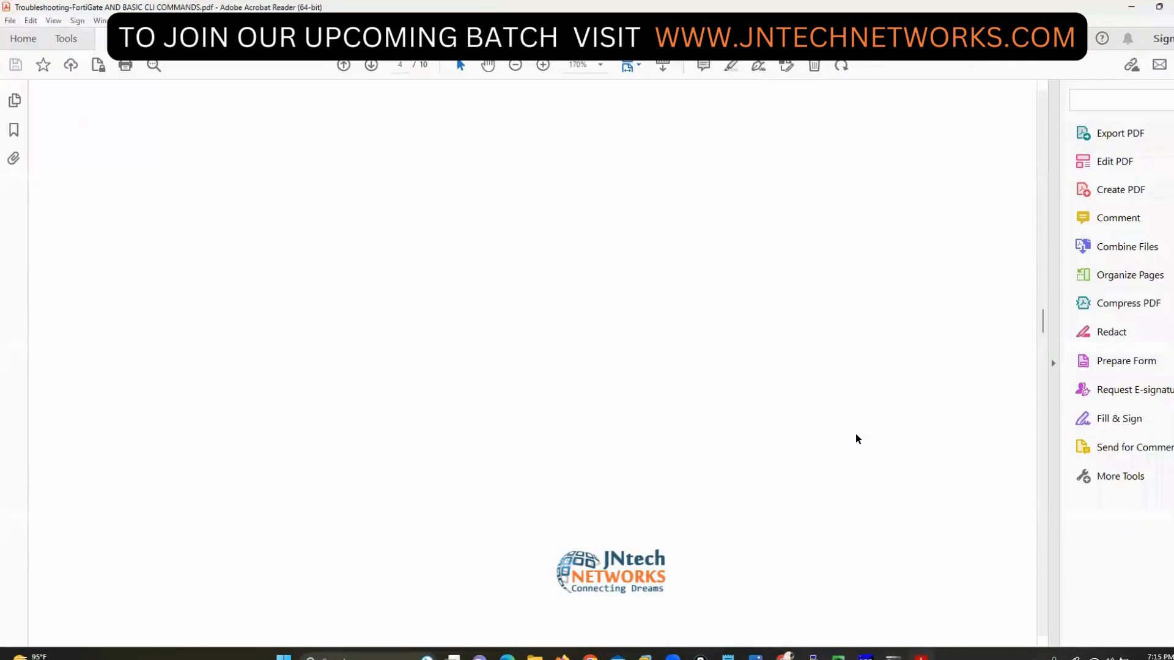
- Scroll the PDF up toward the Packet Sniffing section on page 7
{"action": "scroll", "coordinate": [856, 439], "scroll_direction": "up", "scroll_amount": 10}
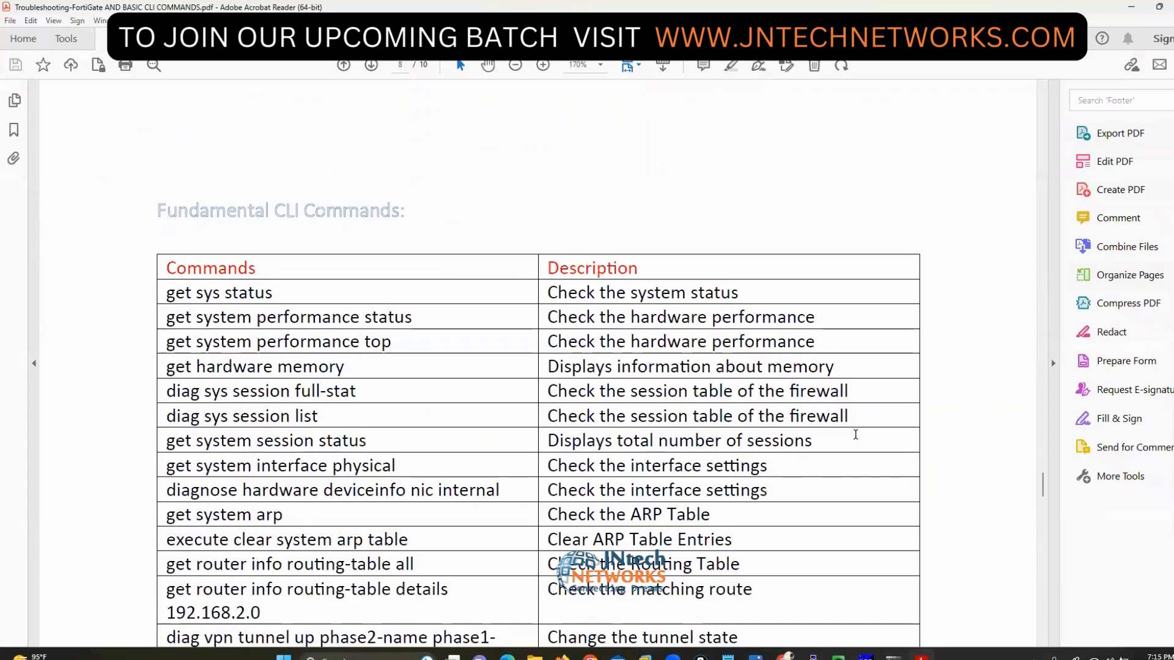